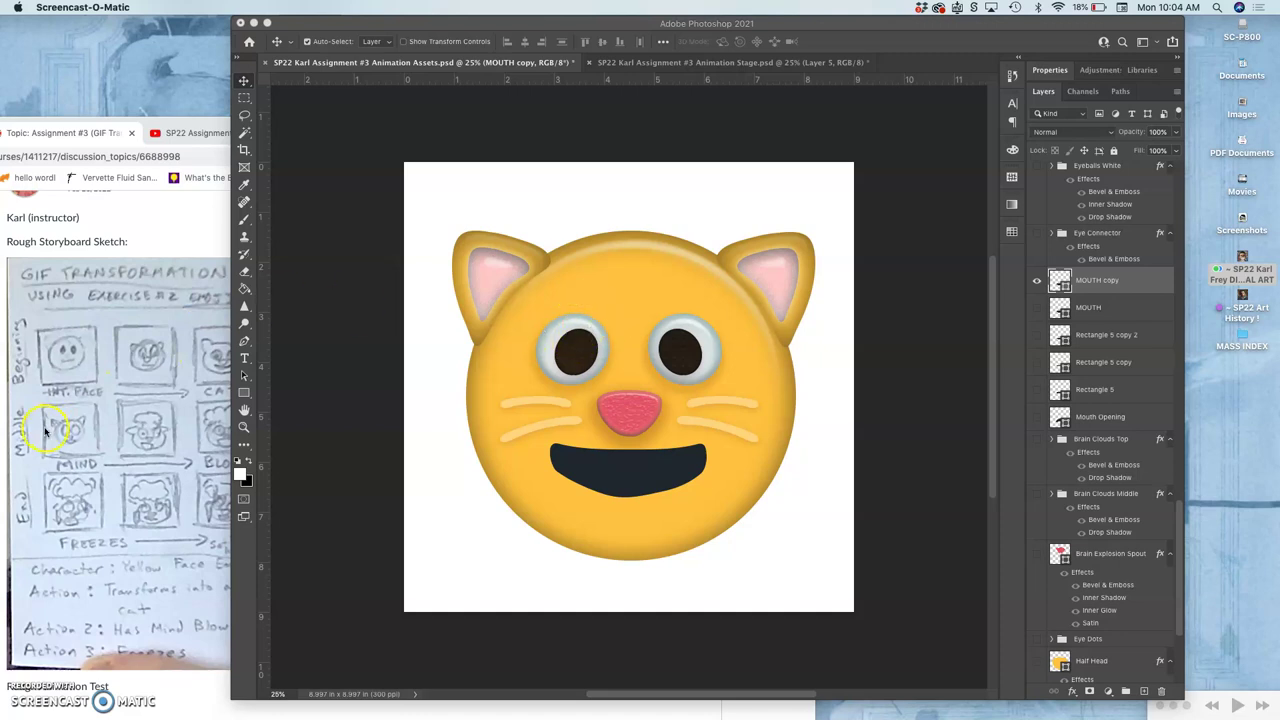
Bring the storyboard sketch window forward, shift it slightly left, then return to Photoshop
left_click(185, 262)
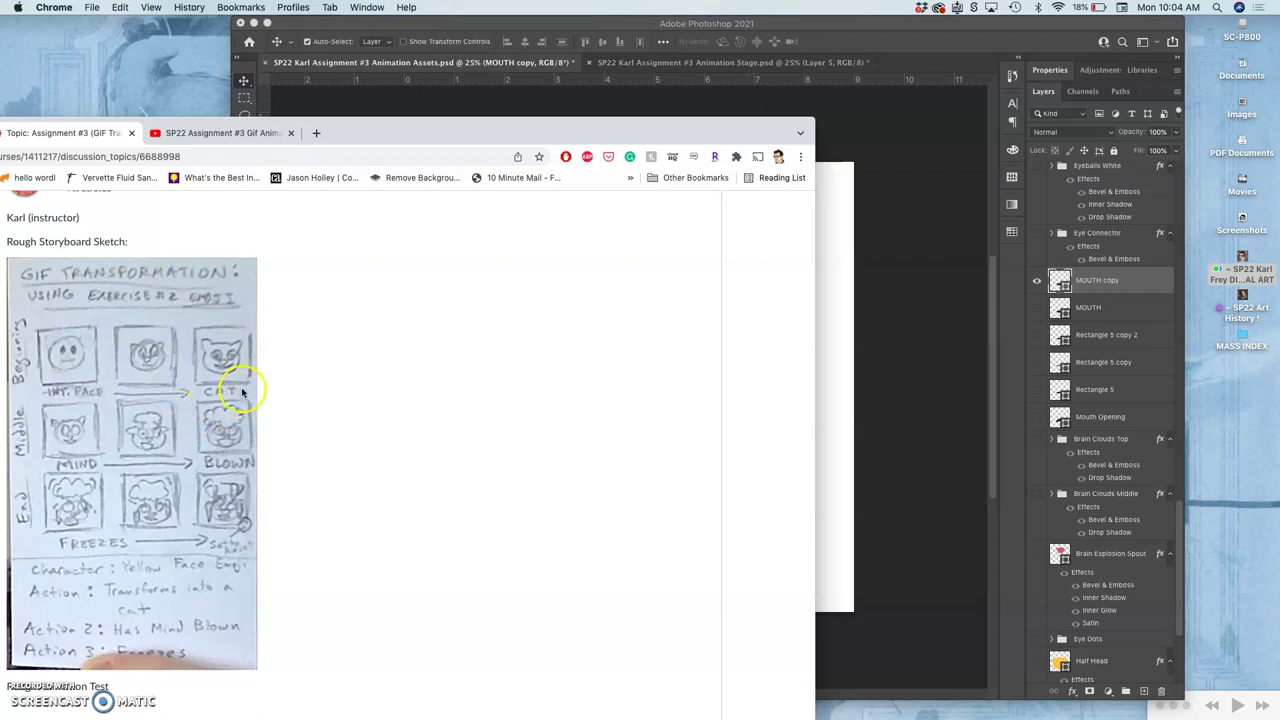
left_click_drag(421, 134, 412, 137)
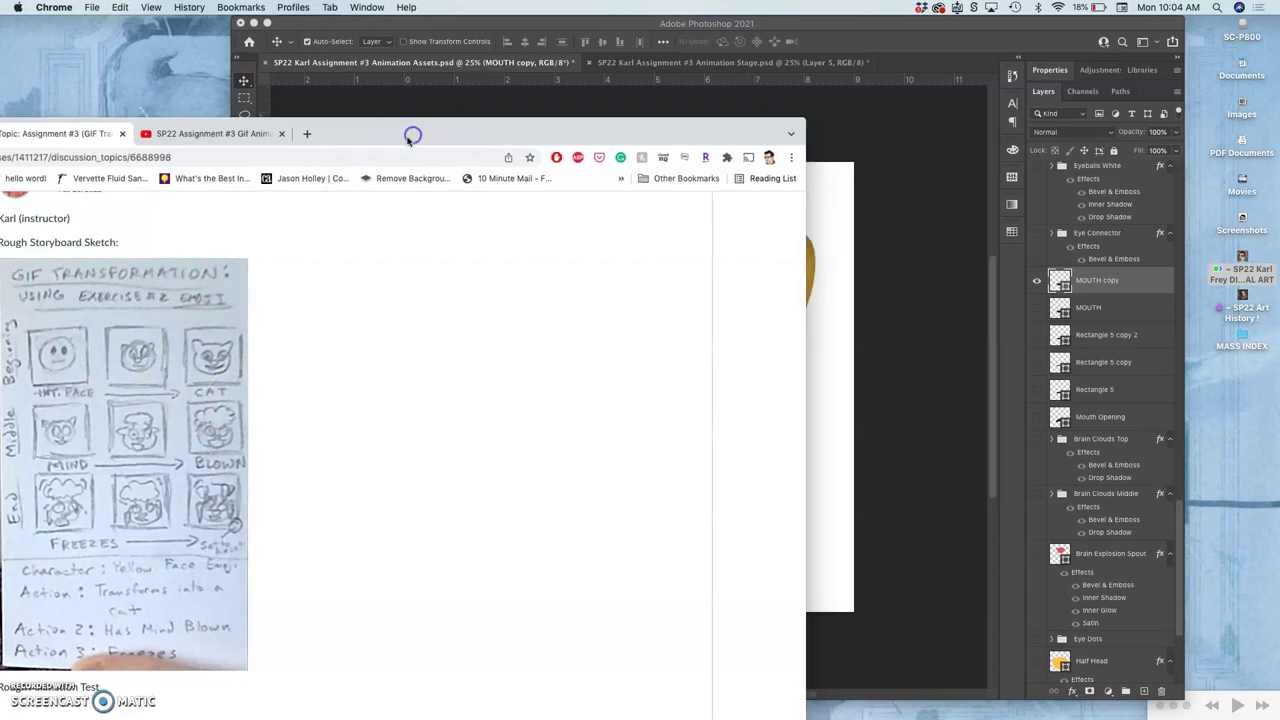
left_click(845, 242)
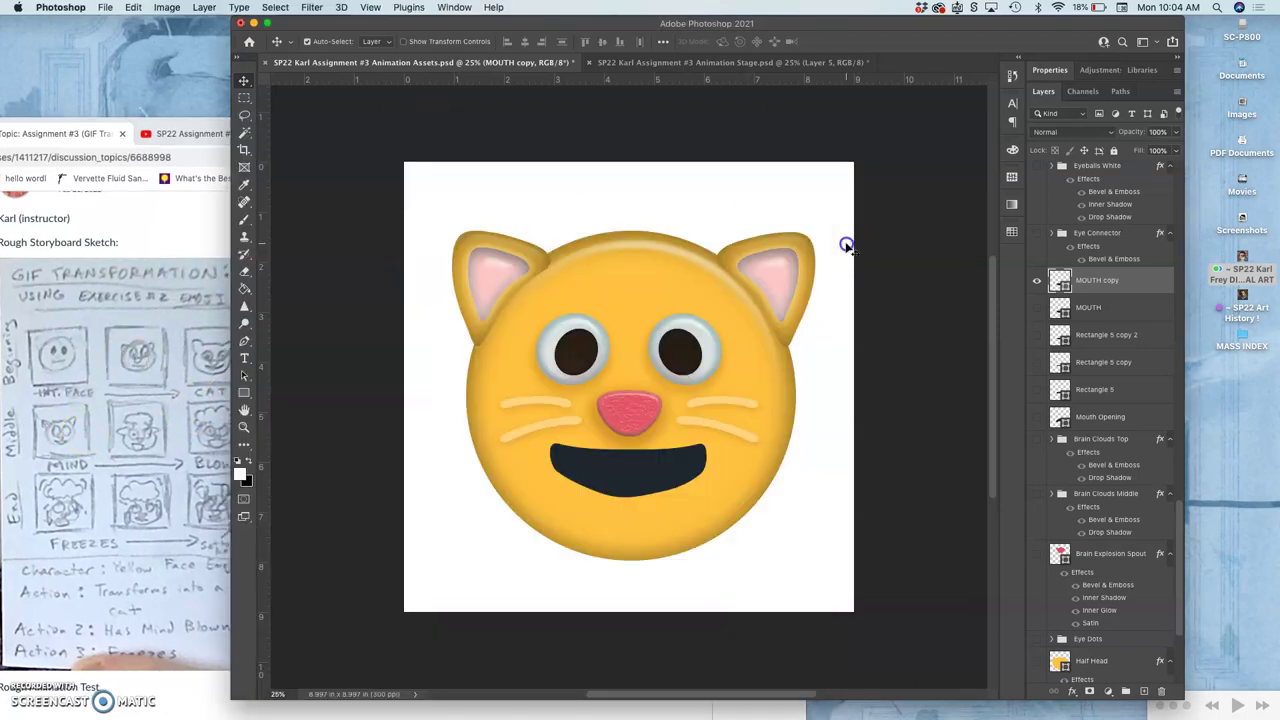
Compare the Animation Stage and Animation Assets documents, scrolling through the assets layers
left_click(734, 64)
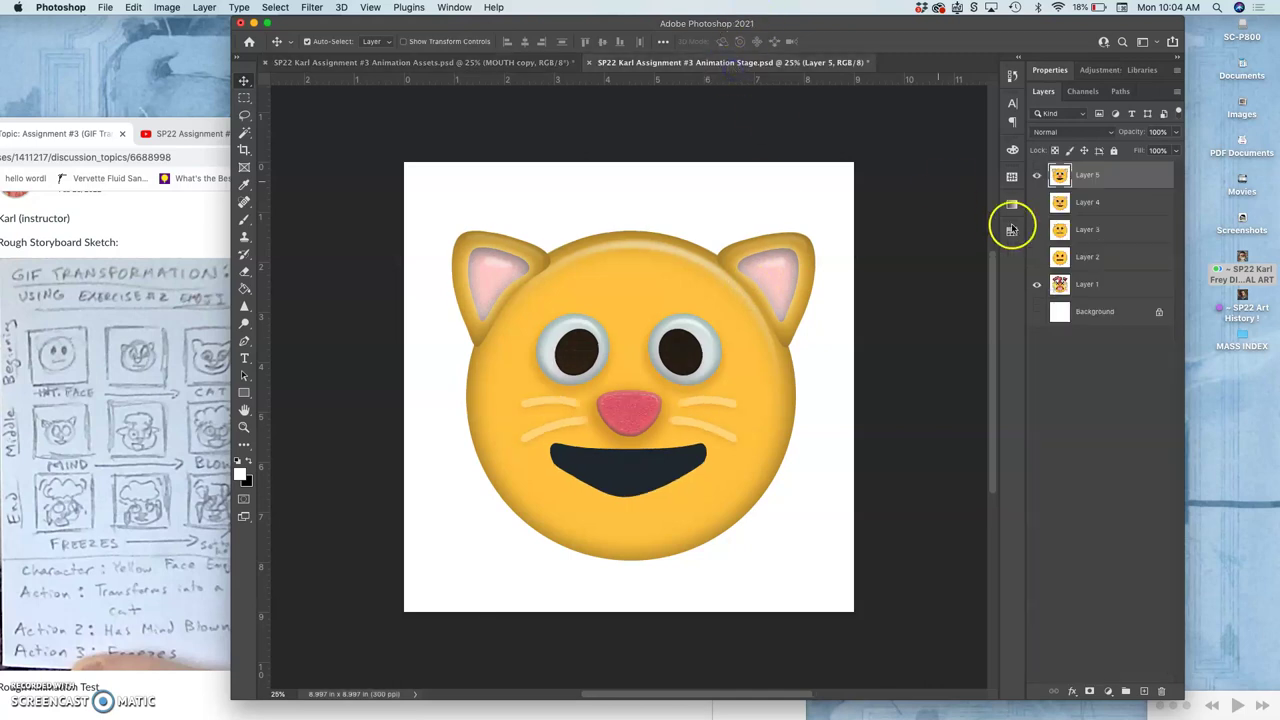
left_click(470, 64)
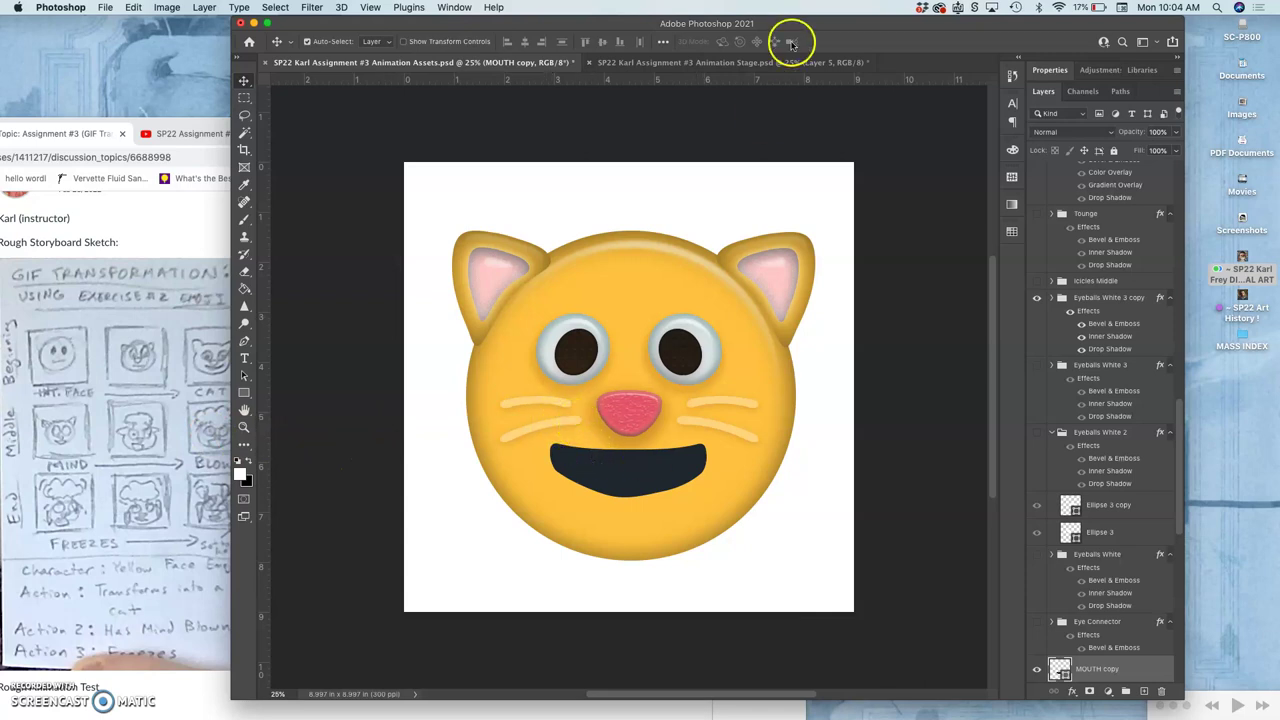
left_click(750, 62)
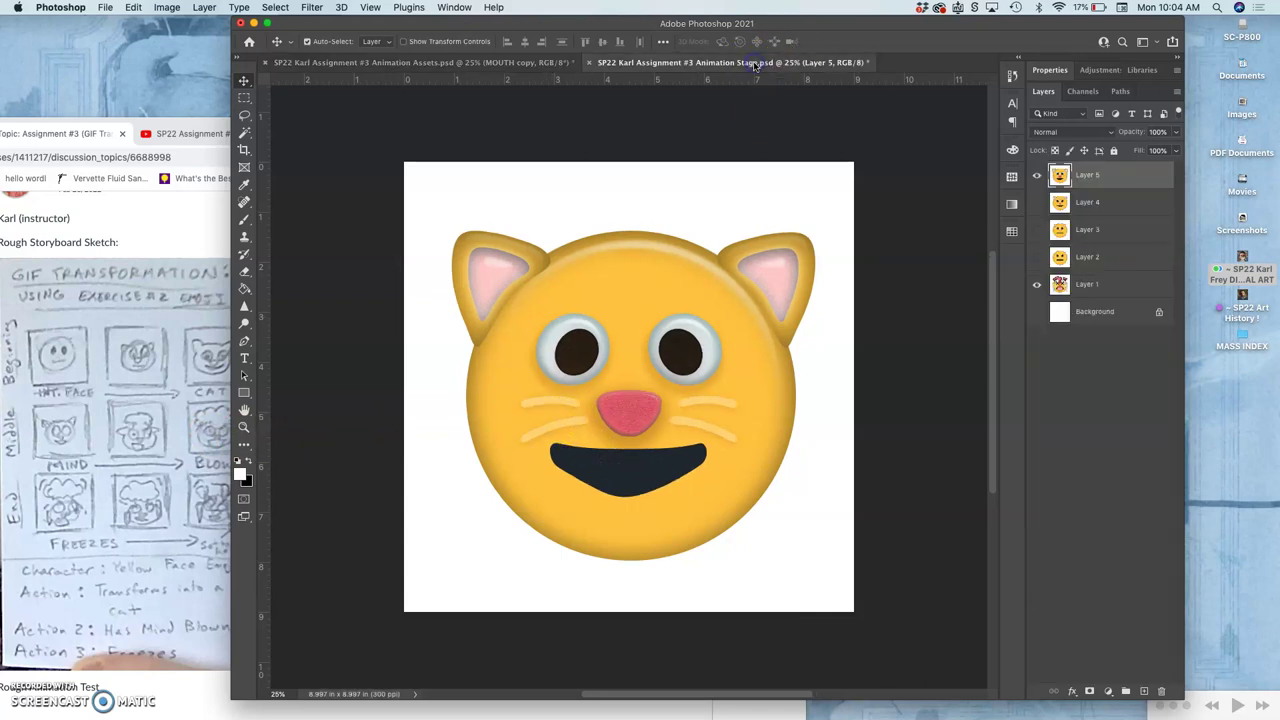
left_click(514, 66)
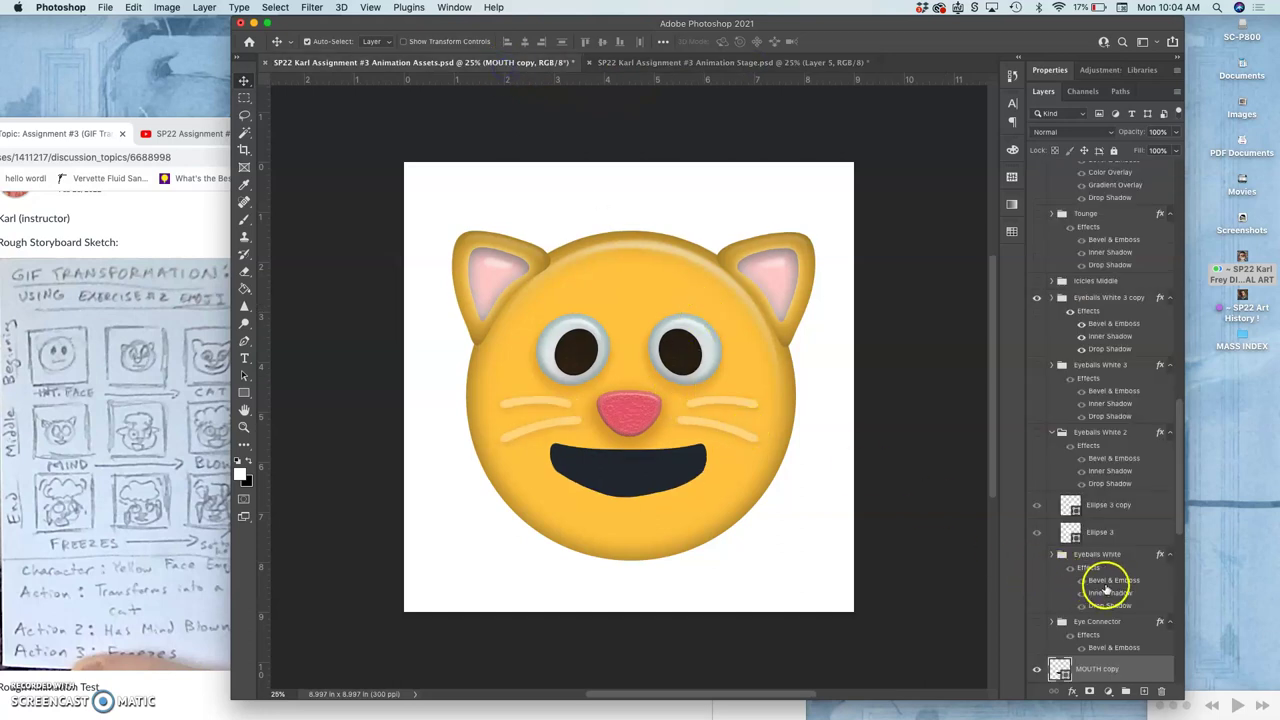
scroll(1096, 606, "down", 3)
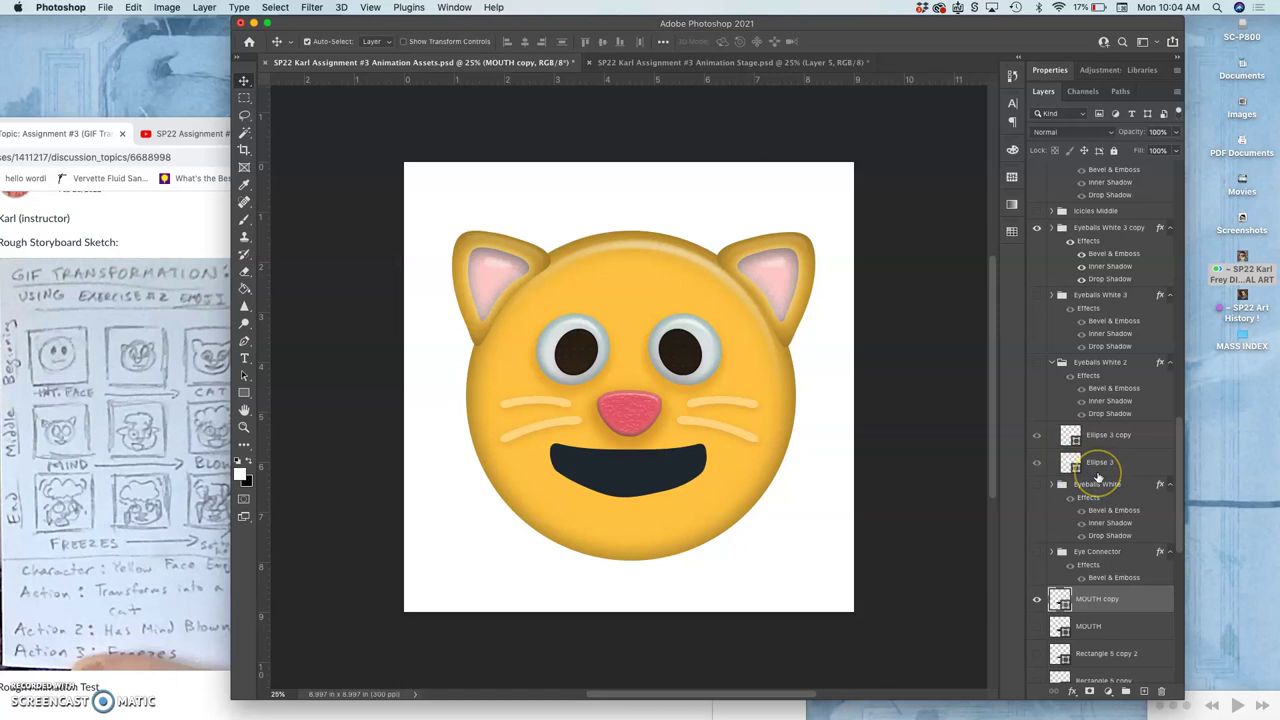
scroll(1098, 478, "up", 3)
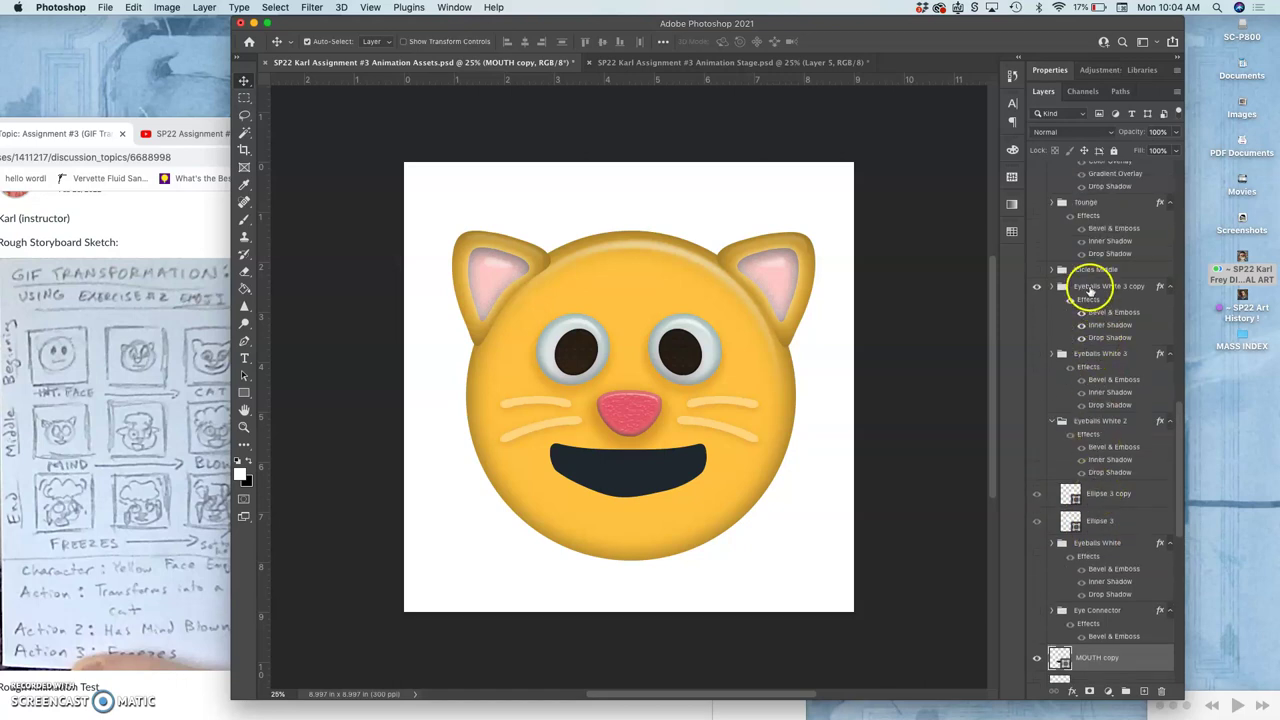
Duplicate Eyeballs White 3 copy into Eyeballs White 3 copy 2 and hide the original
left_click(1090, 287)
left_click(794, 63)
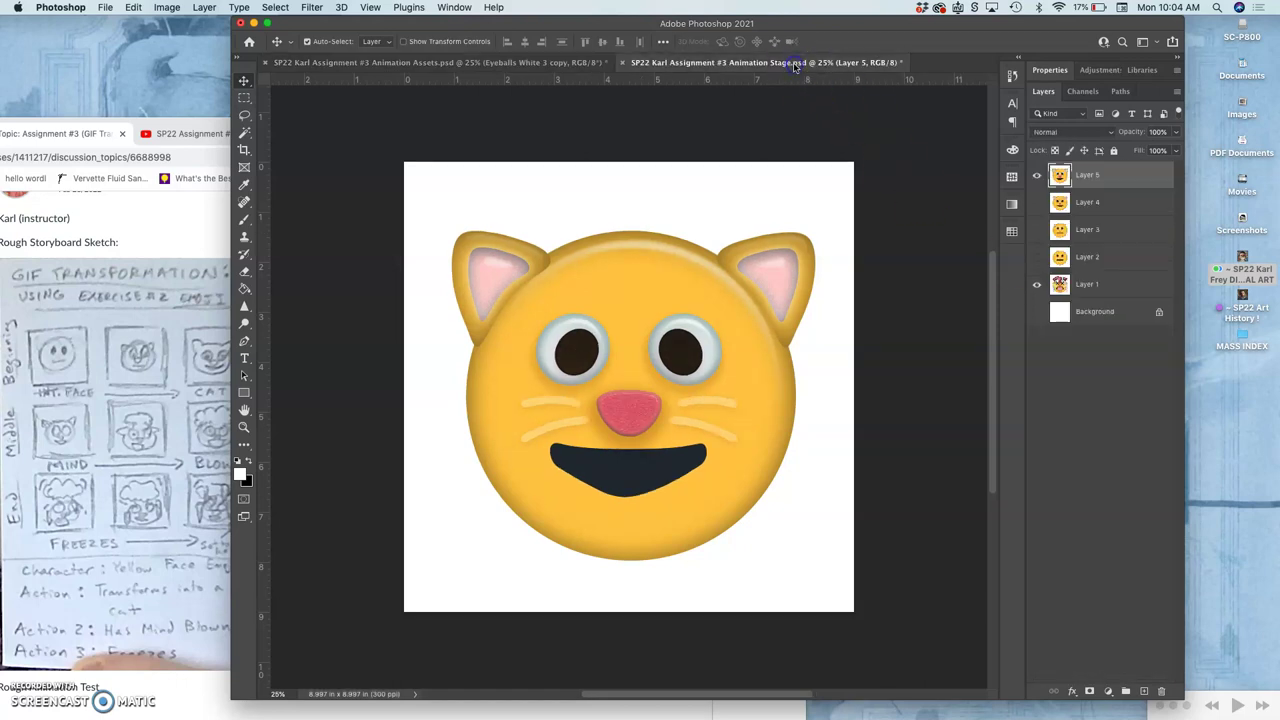
left_click(545, 63)
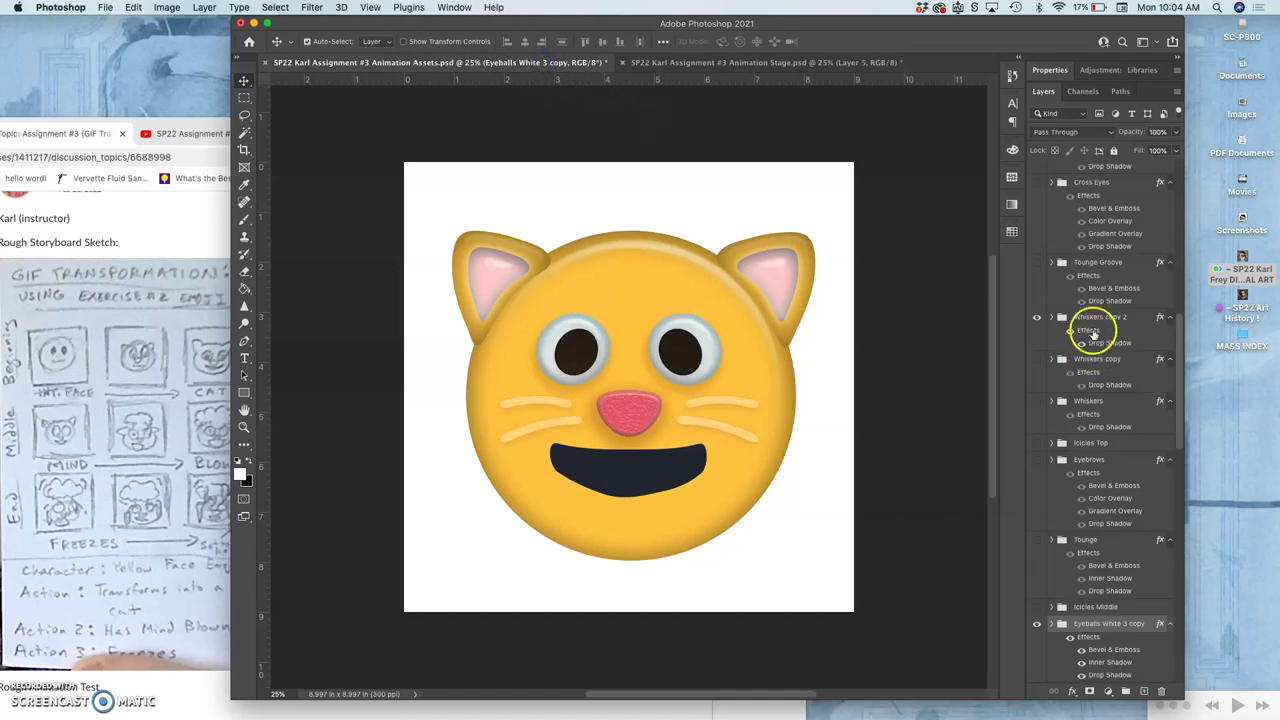
scroll(1098, 540, "down", 3)
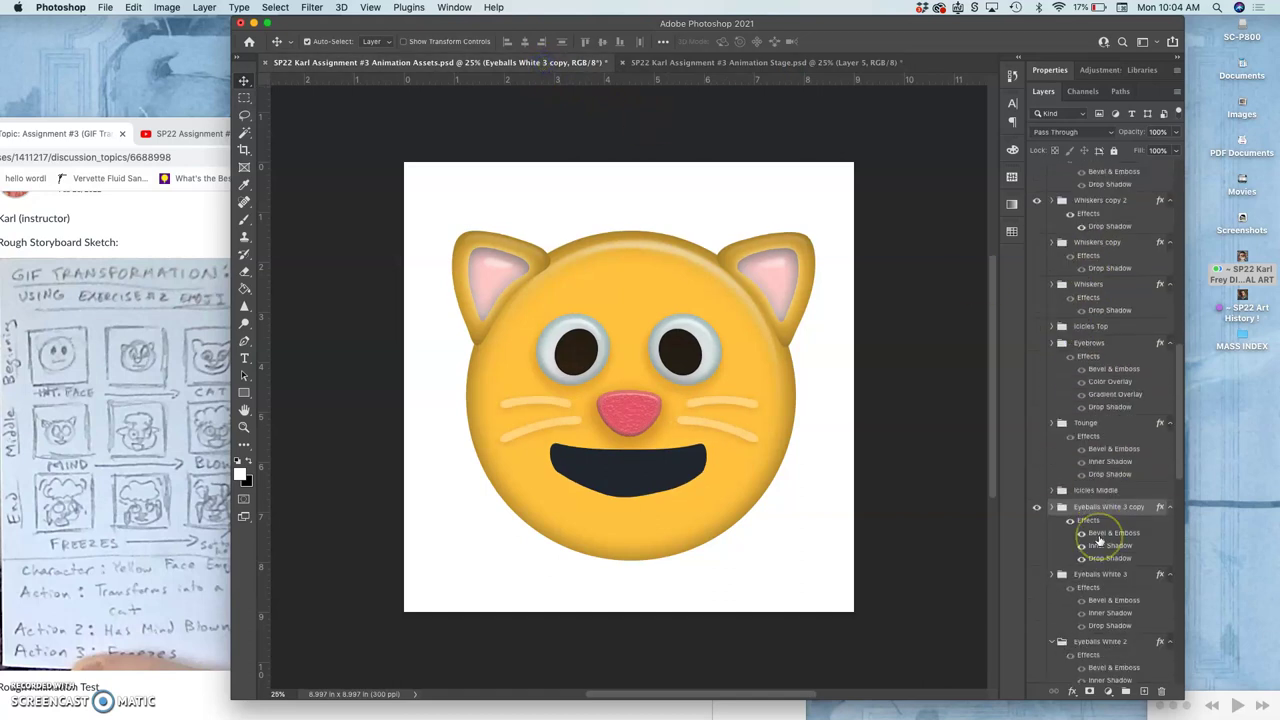
key("super+j")
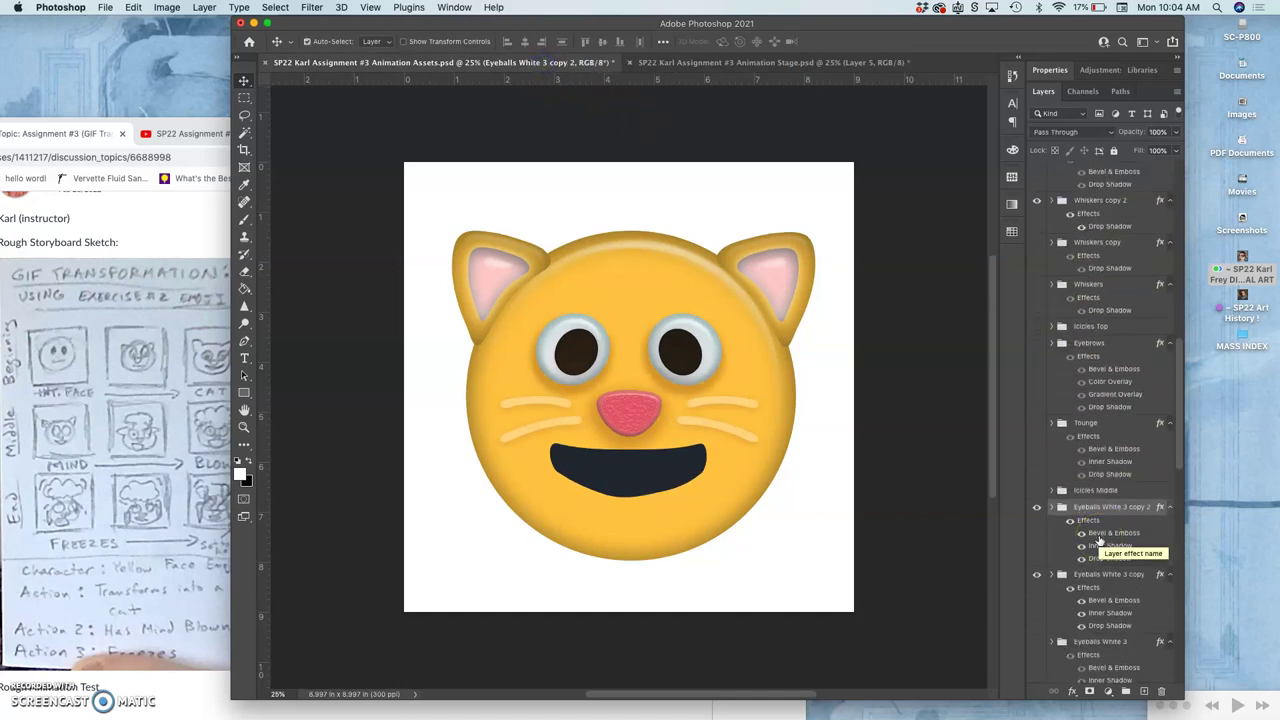
left_click(1053, 567)
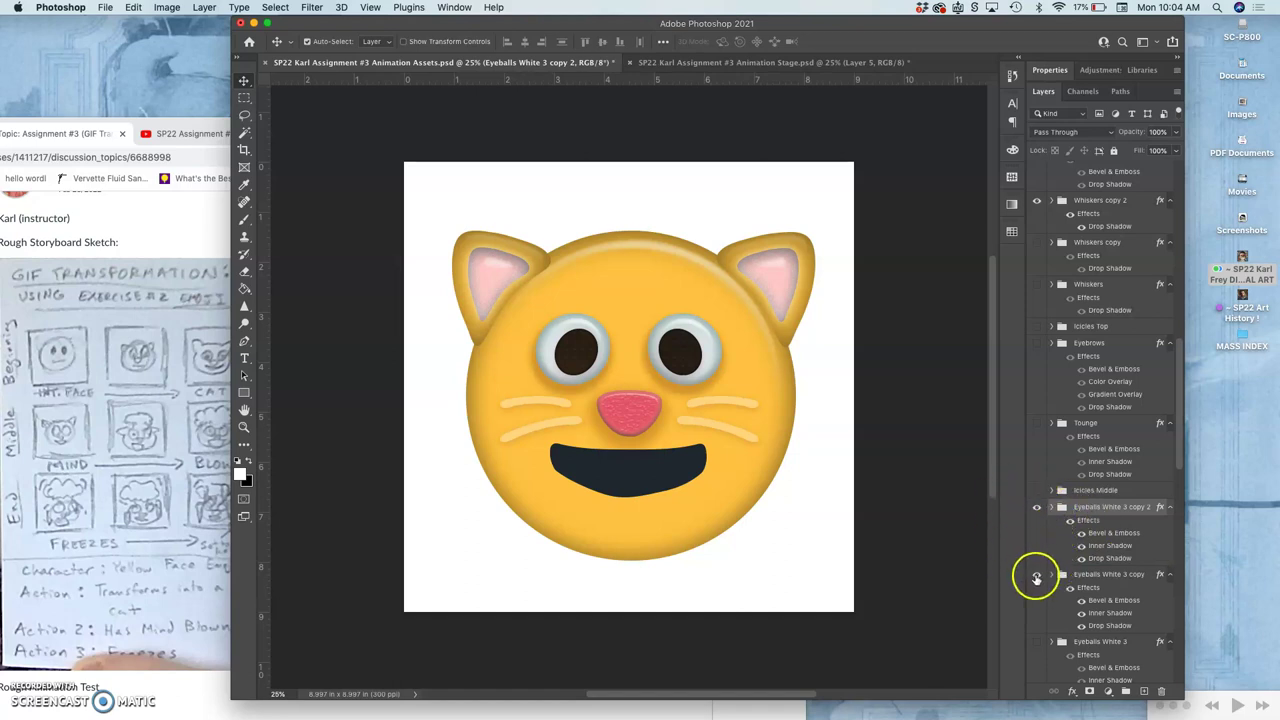
left_click(1036, 576)
Stretch the Eyeballs White 3 copy 2 eye whites upward to 115.93% height and commit
key("super+t")
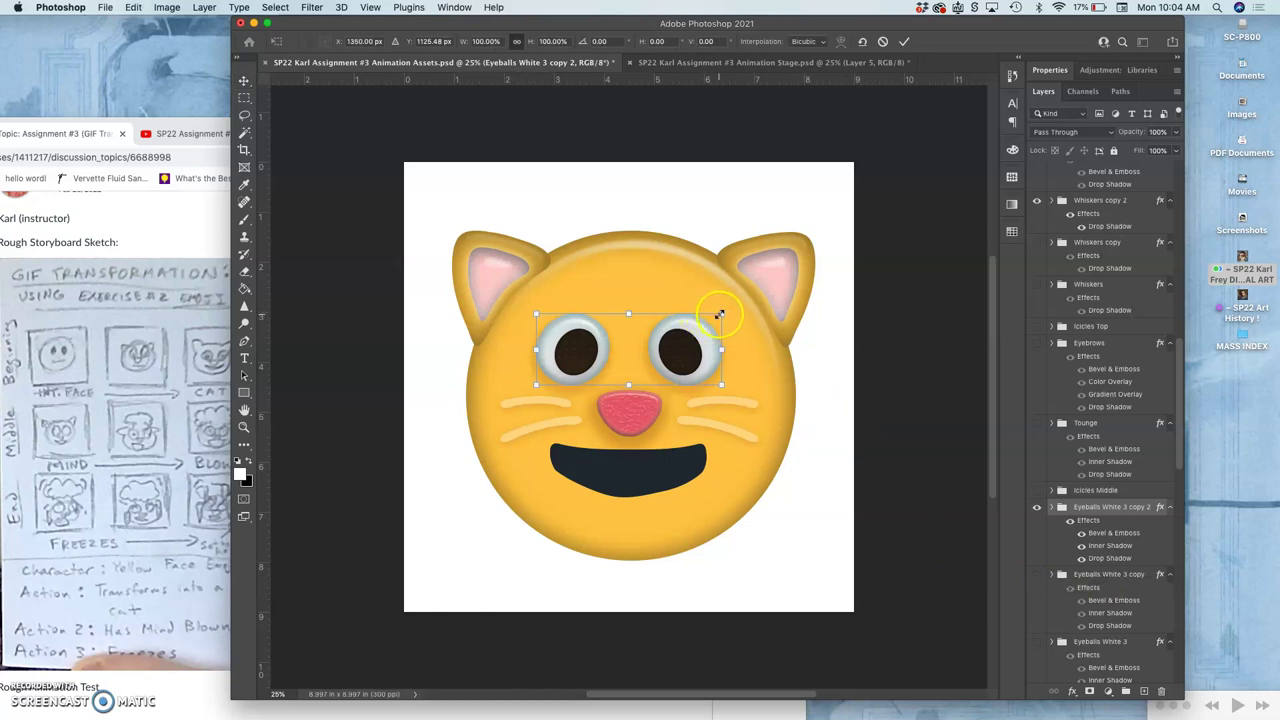
left_click(659, 318)
left_click_drag(632, 316, 632, 304)
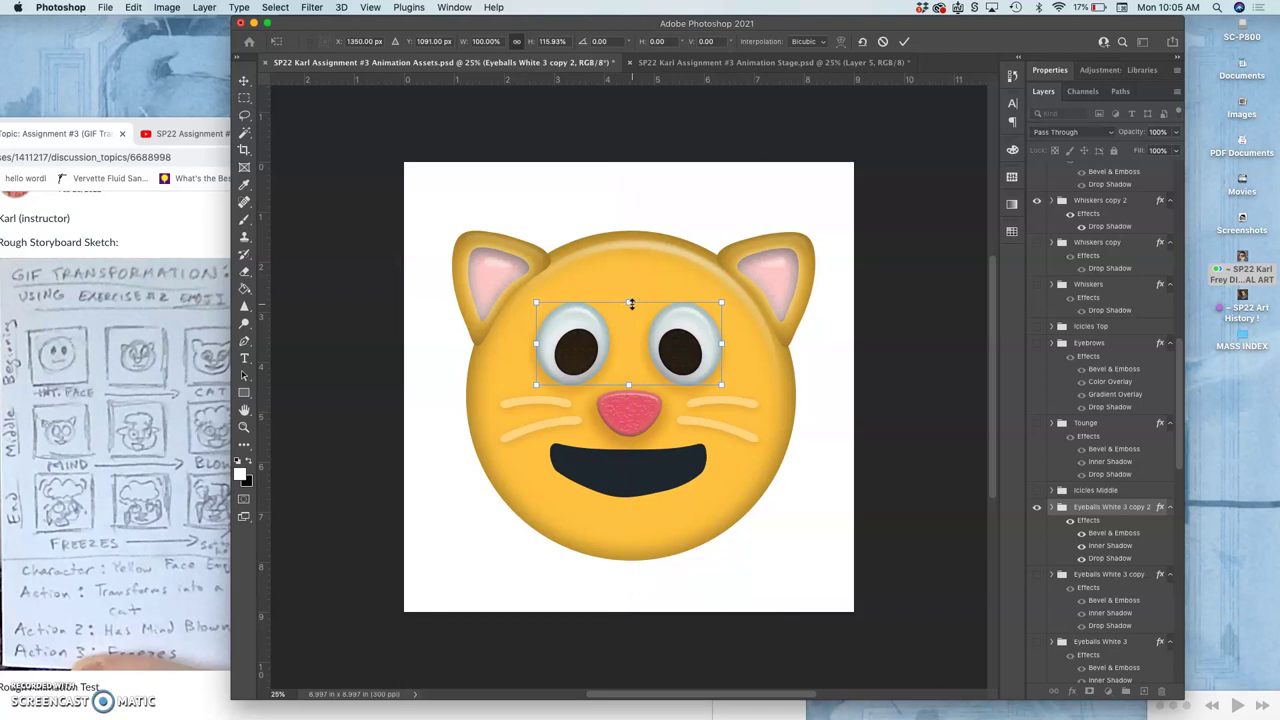
key("Return")
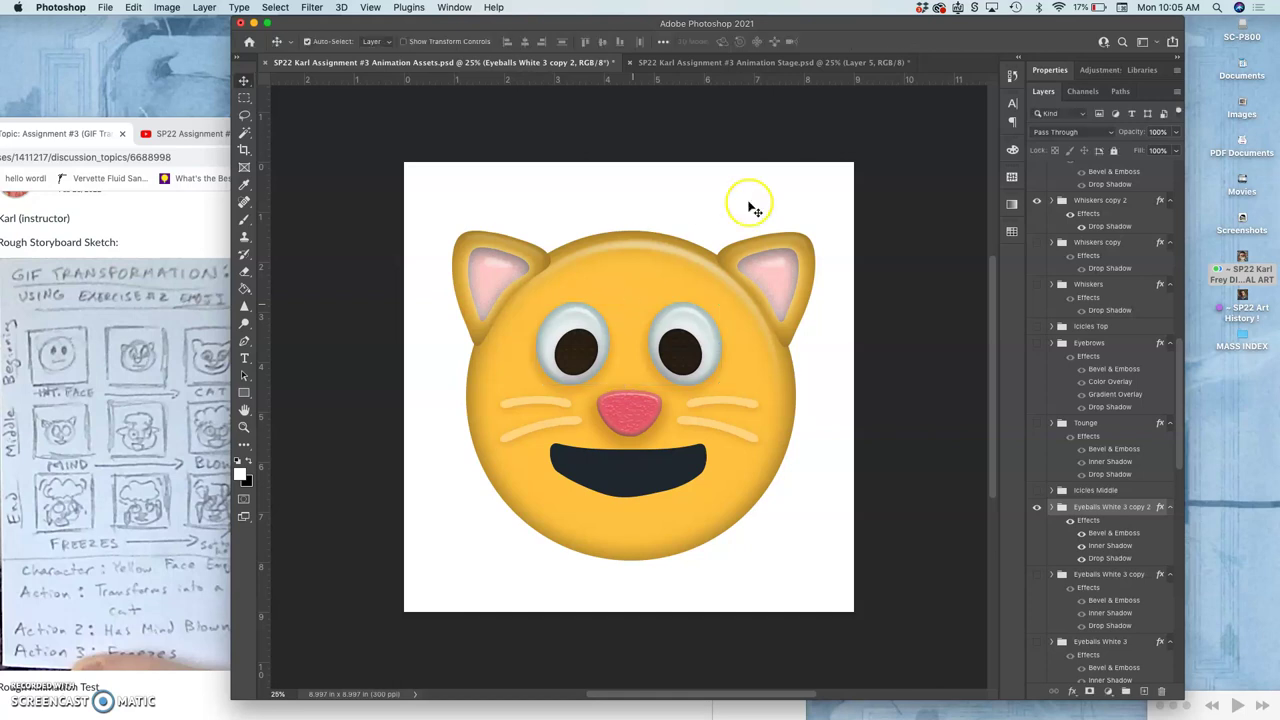
Hide Layer 5 in the Animation Stage file to see the frozen mind-blown frame
left_click(747, 66)
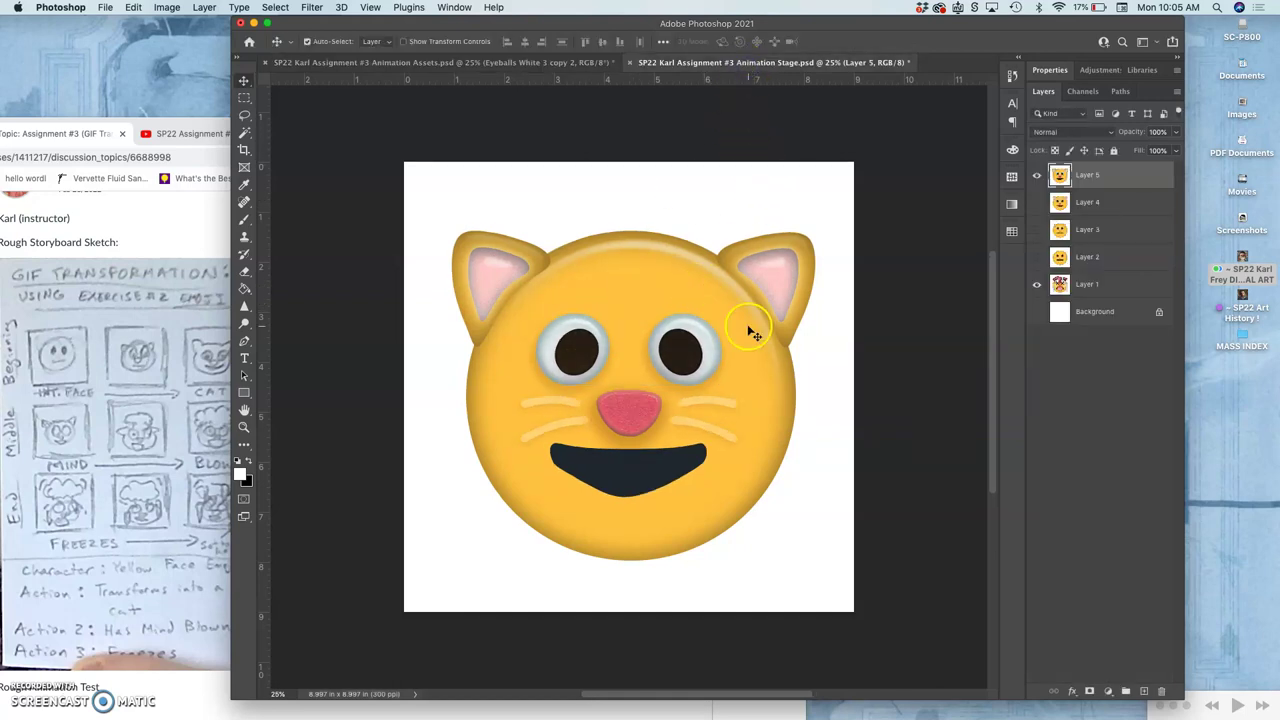
left_click(1037, 176)
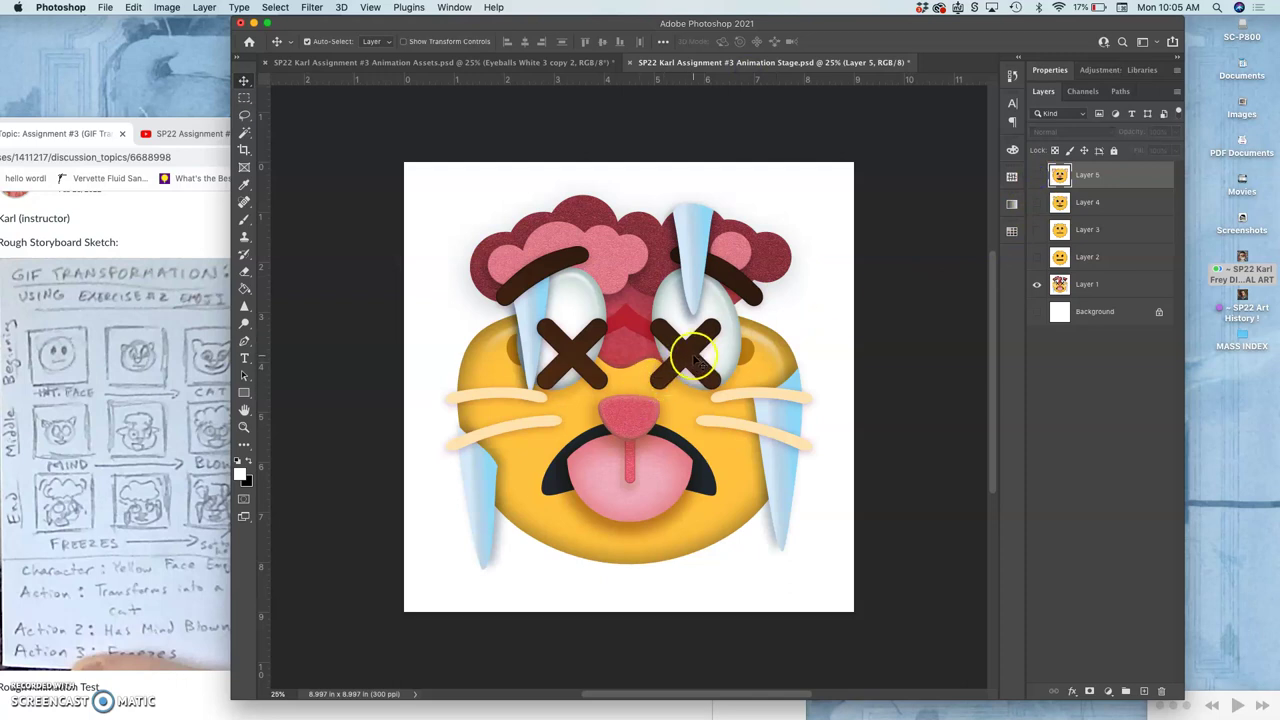
left_click(534, 62)
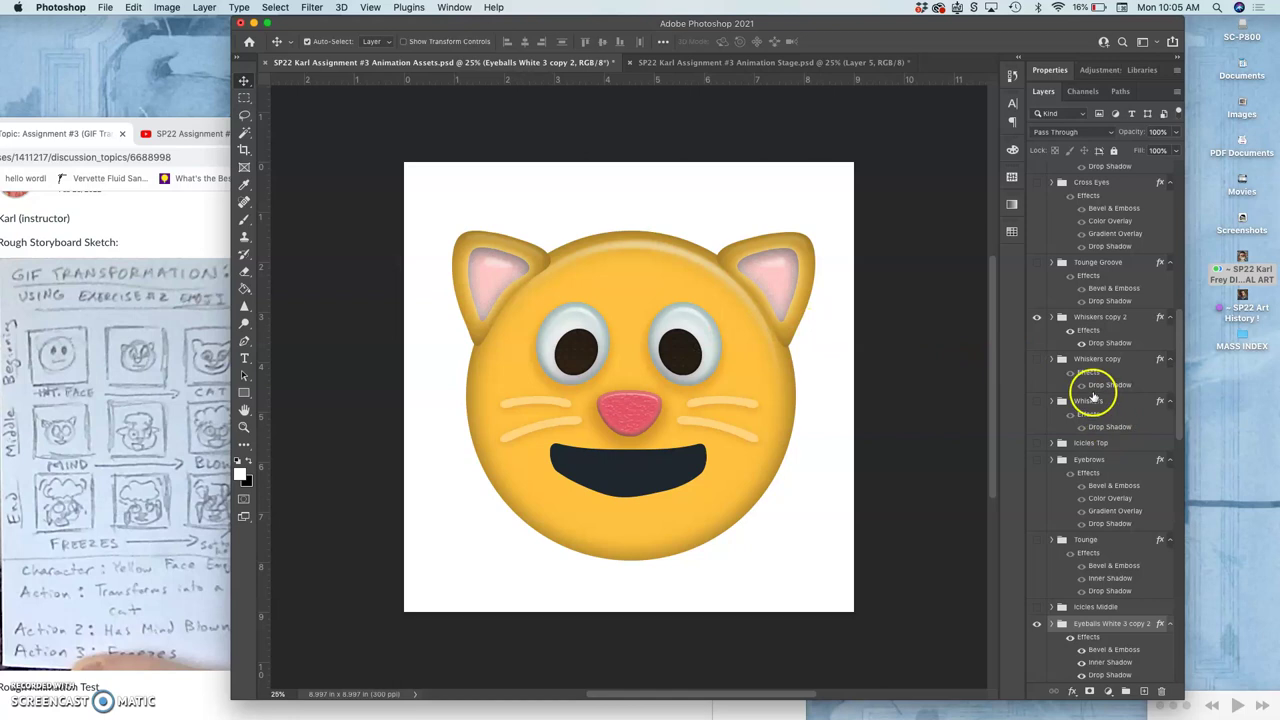
Turn on the Cross Eyes X marks over the eyes and select the Eyes 3 copy group
left_click(1037, 316)
left_click(1037, 316)
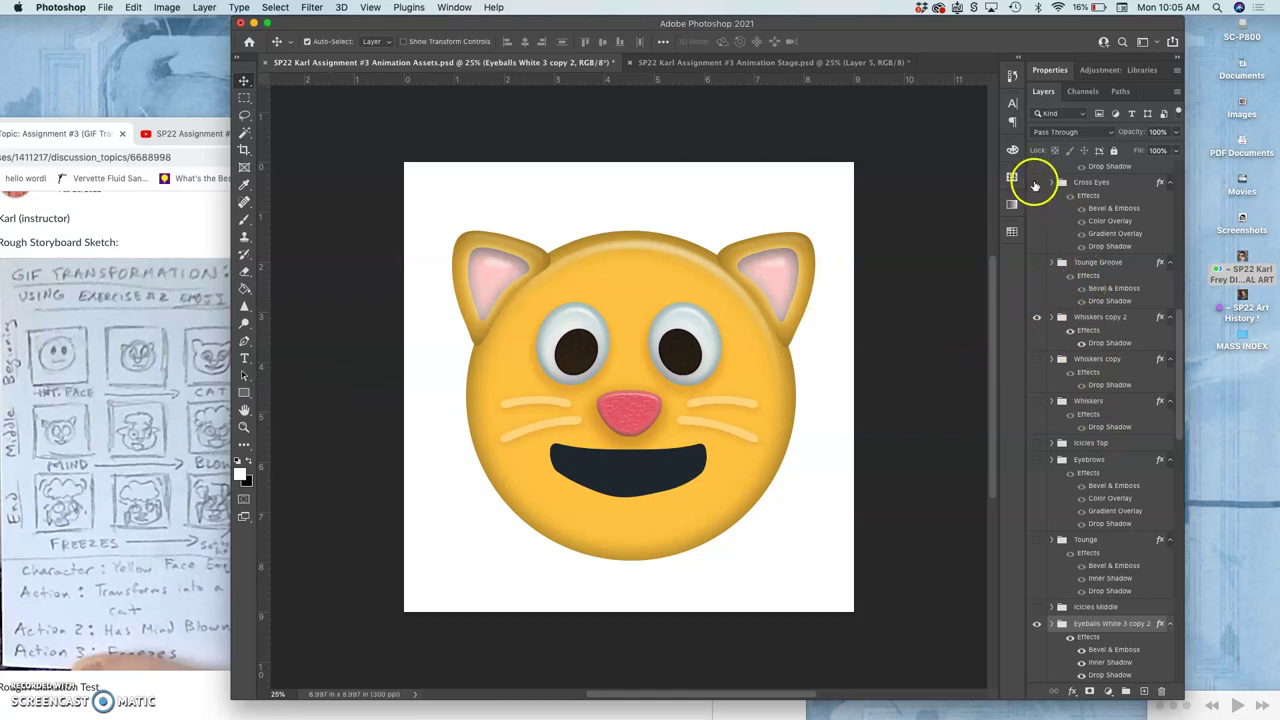
left_click(1036, 183)
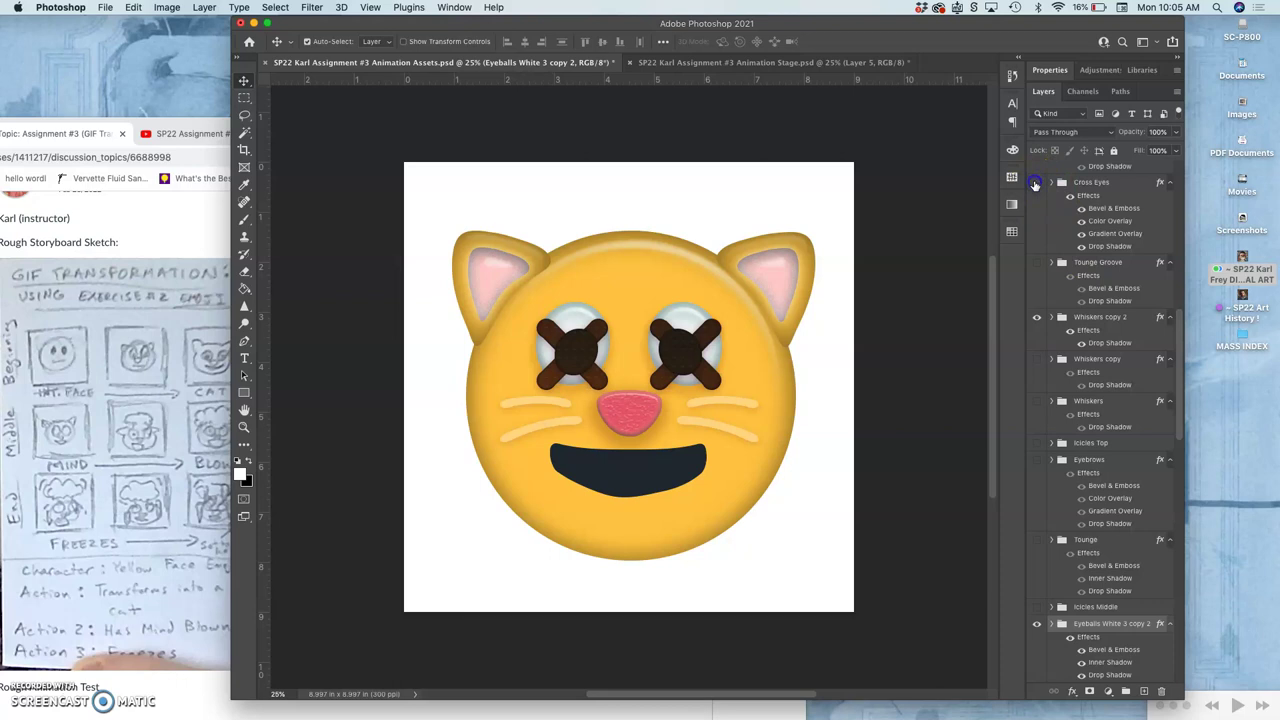
left_click(1036, 183)
left_click(1036, 183)
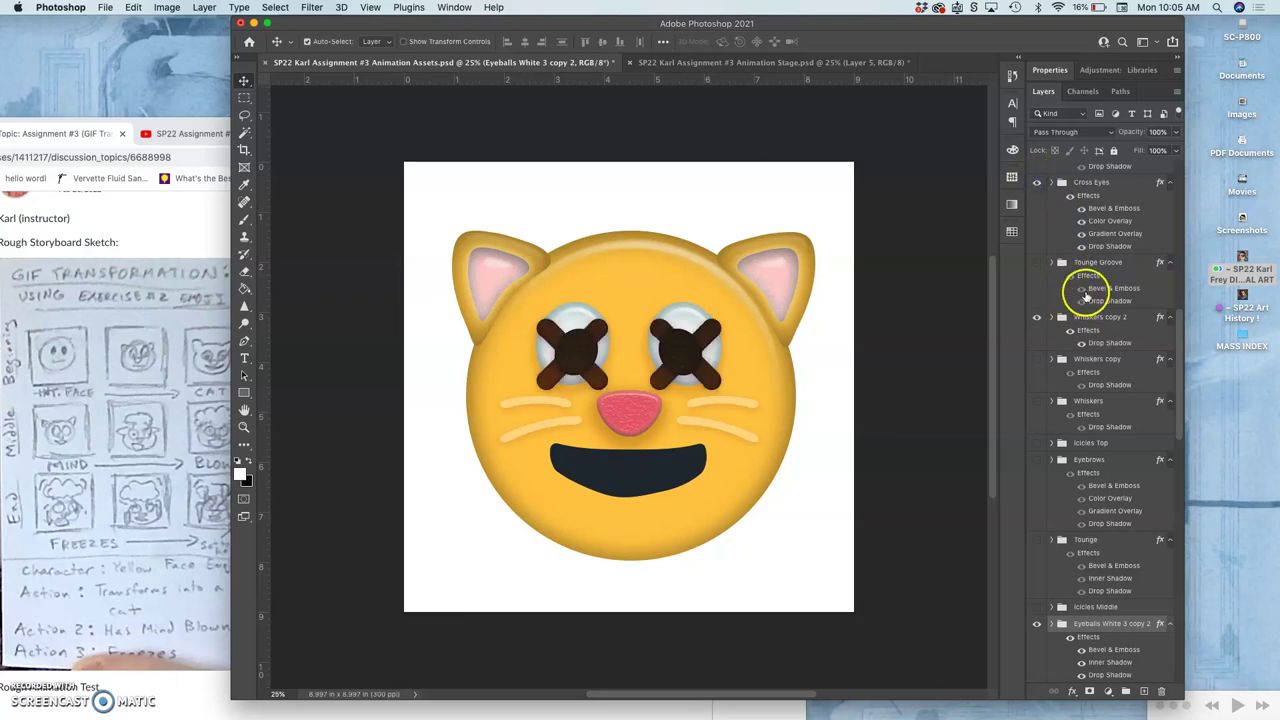
scroll(1087, 295, "up", 10)
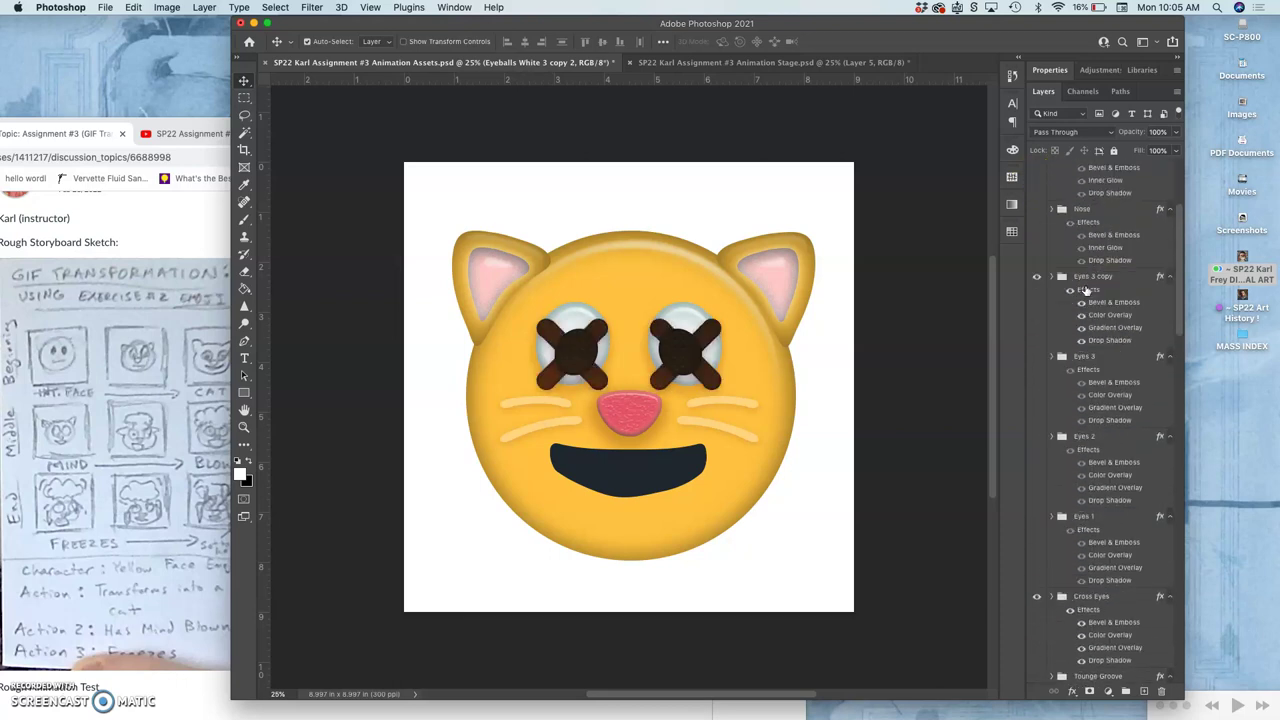
scroll(1085, 290, "up", 2)
left_click(1085, 334)
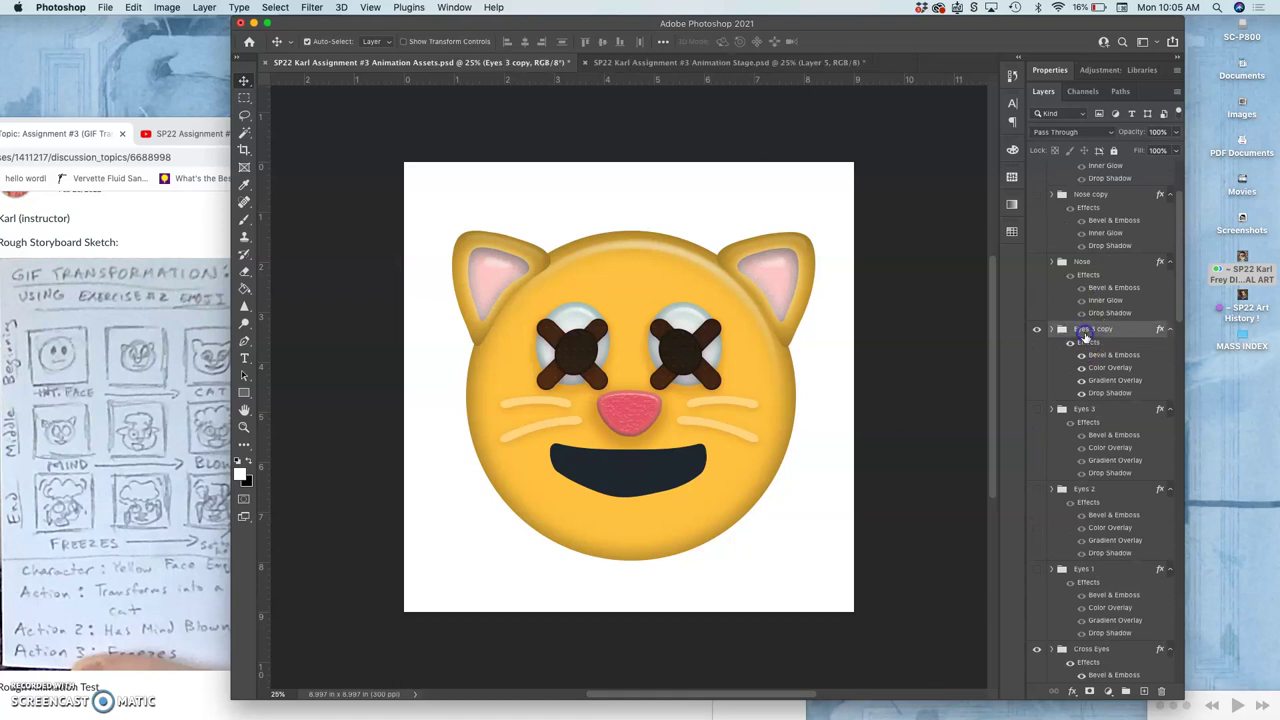
Duplicate Eyes 3 copy into Eyes 3 copy 2 and hide the original group
key("super+j")
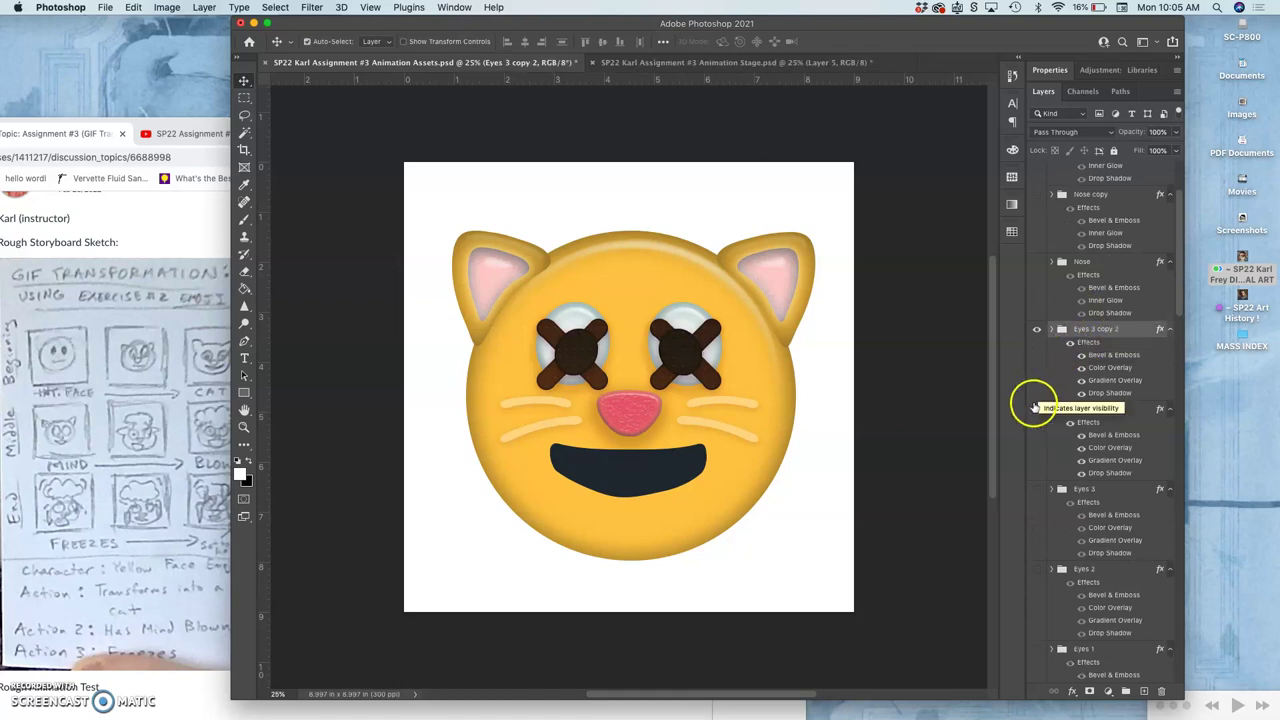
left_click(1036, 408)
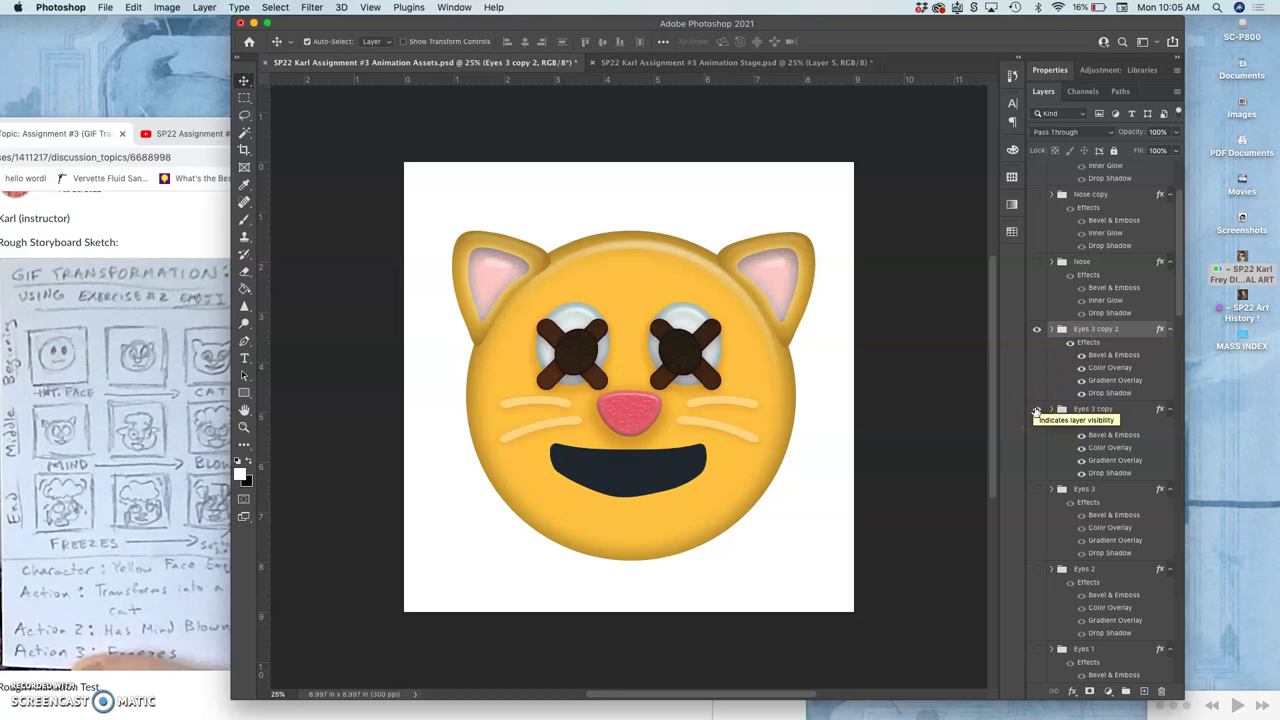
left_click(1096, 331)
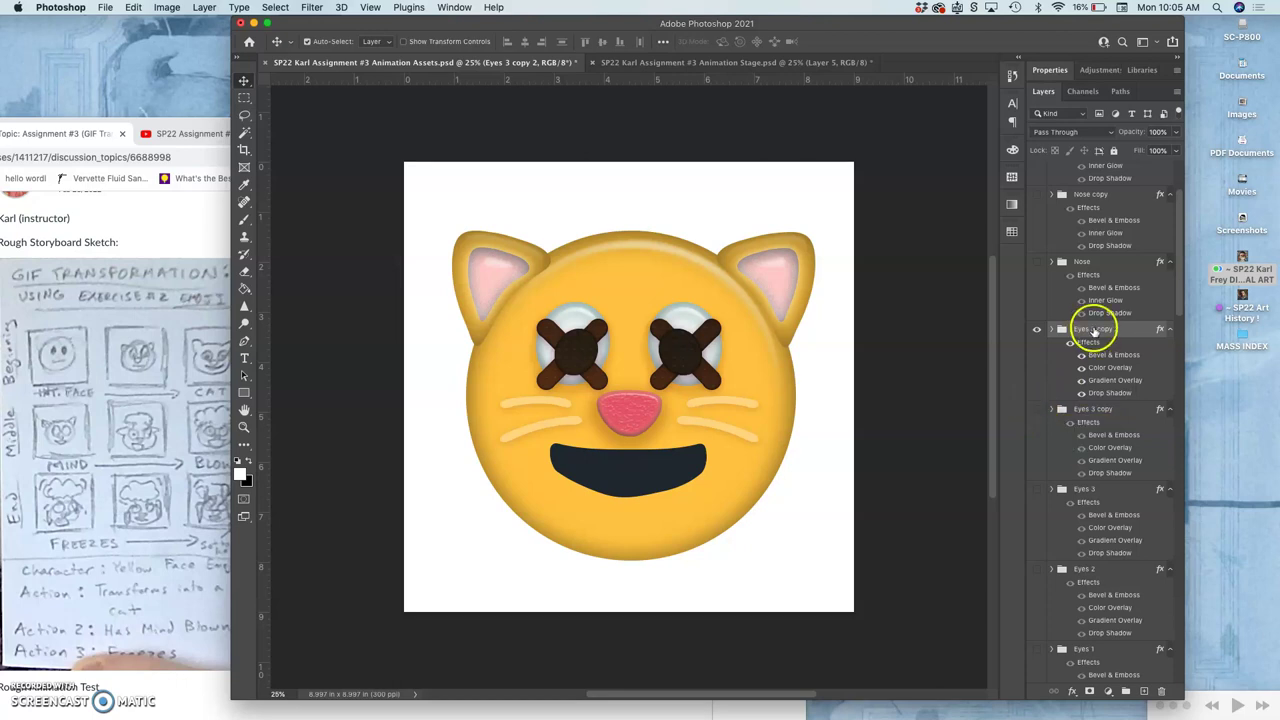
Free-transform the Eyes 3 copy 2 pupils to 97.56% wide and 104.36% tall
key("super+t")
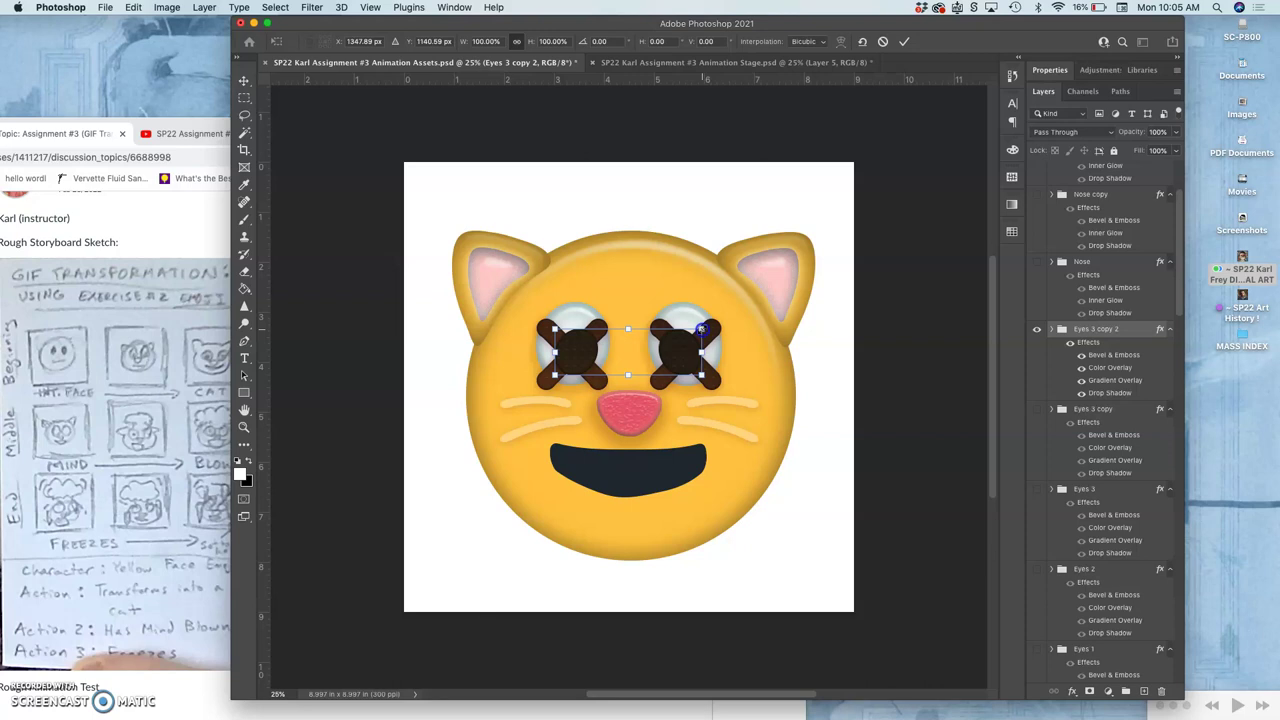
left_click_drag(701, 329, 703, 329)
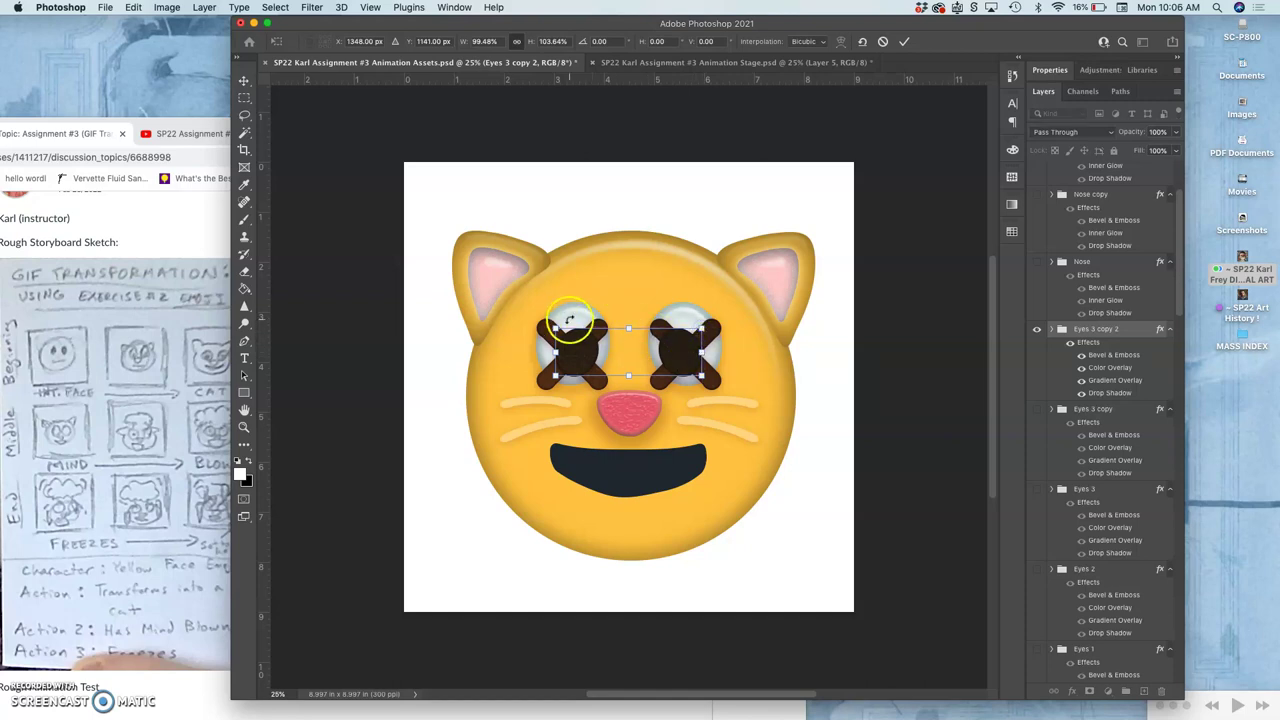
left_click_drag(630, 327, 630, 331)
left_click(560, 335)
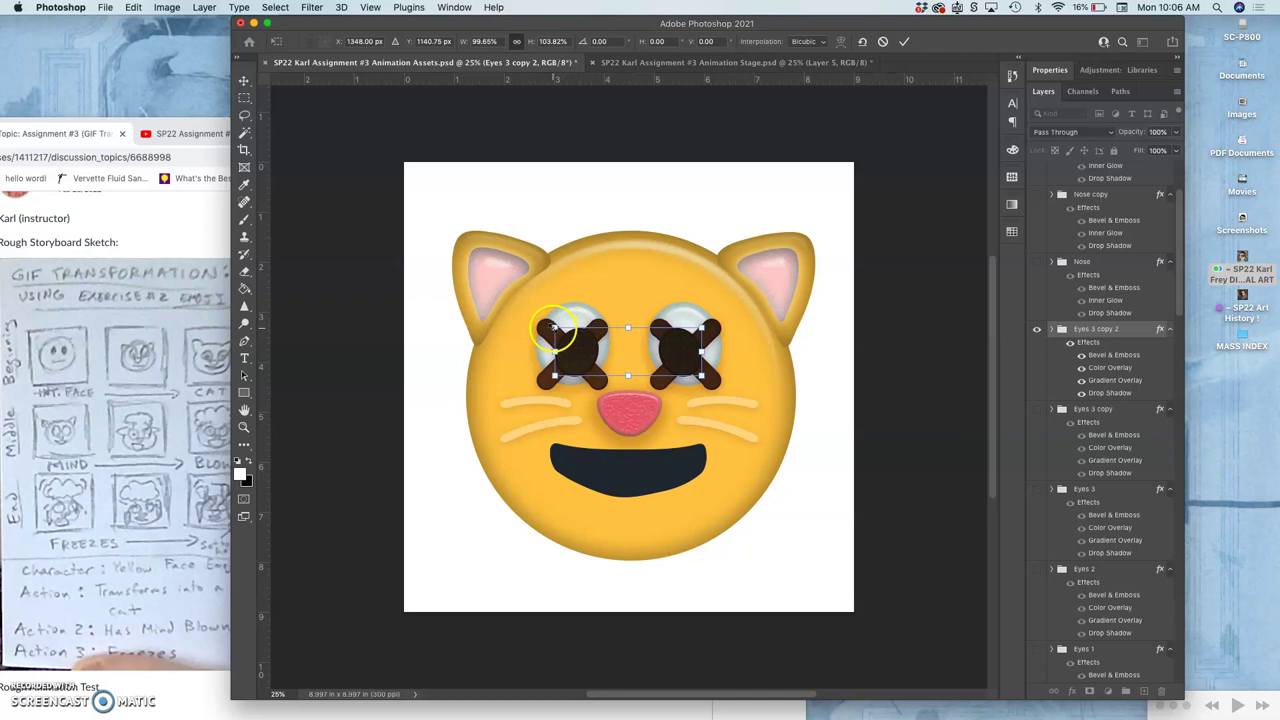
left_click_drag(553, 327, 556, 328)
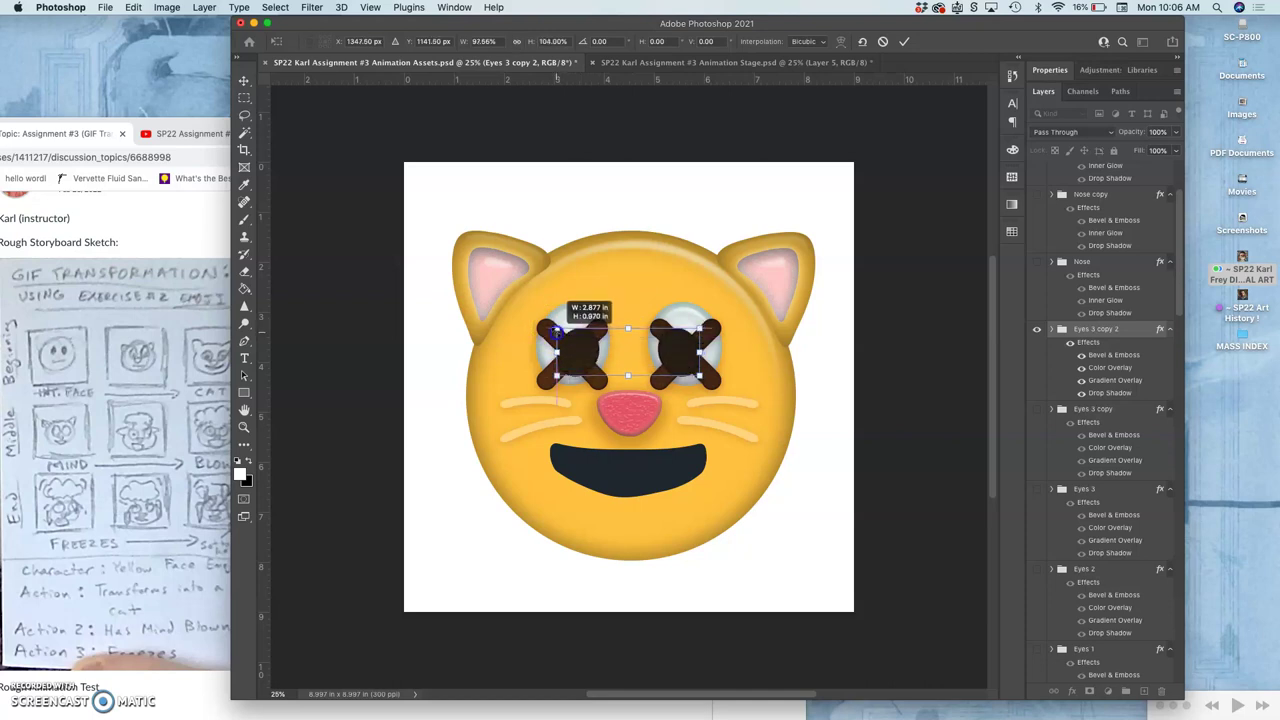
left_click_drag(556, 328, 627, 333)
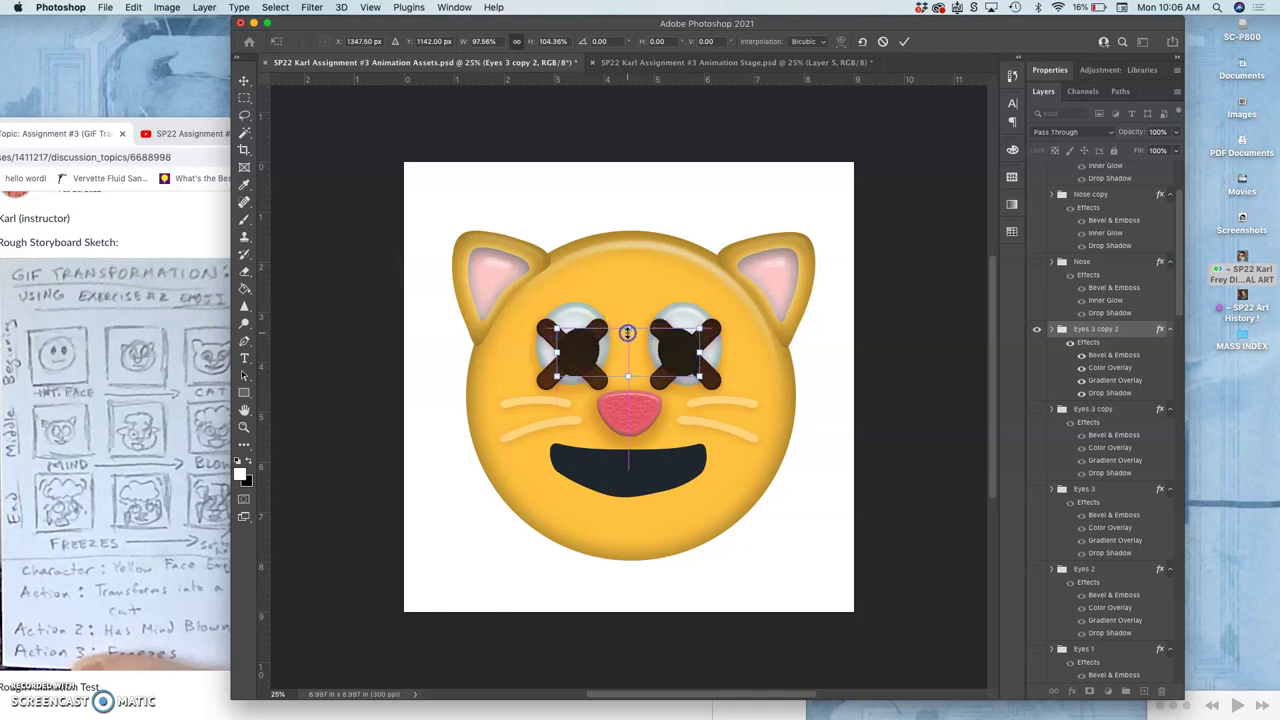
Zoom in and reshape the pupils to 106.26% wide, 78.98% tall, then commit
key("super+equal")
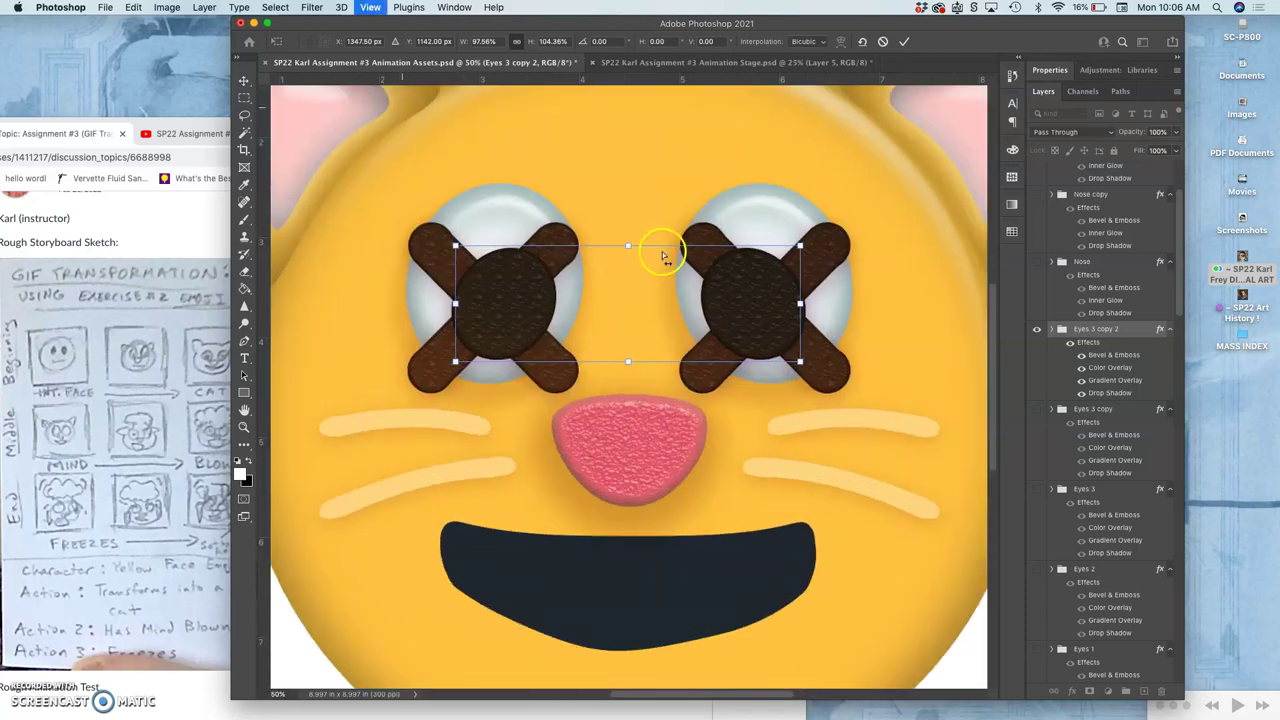
key("super+equal")
left_click_drag(630, 232, 628, 241)
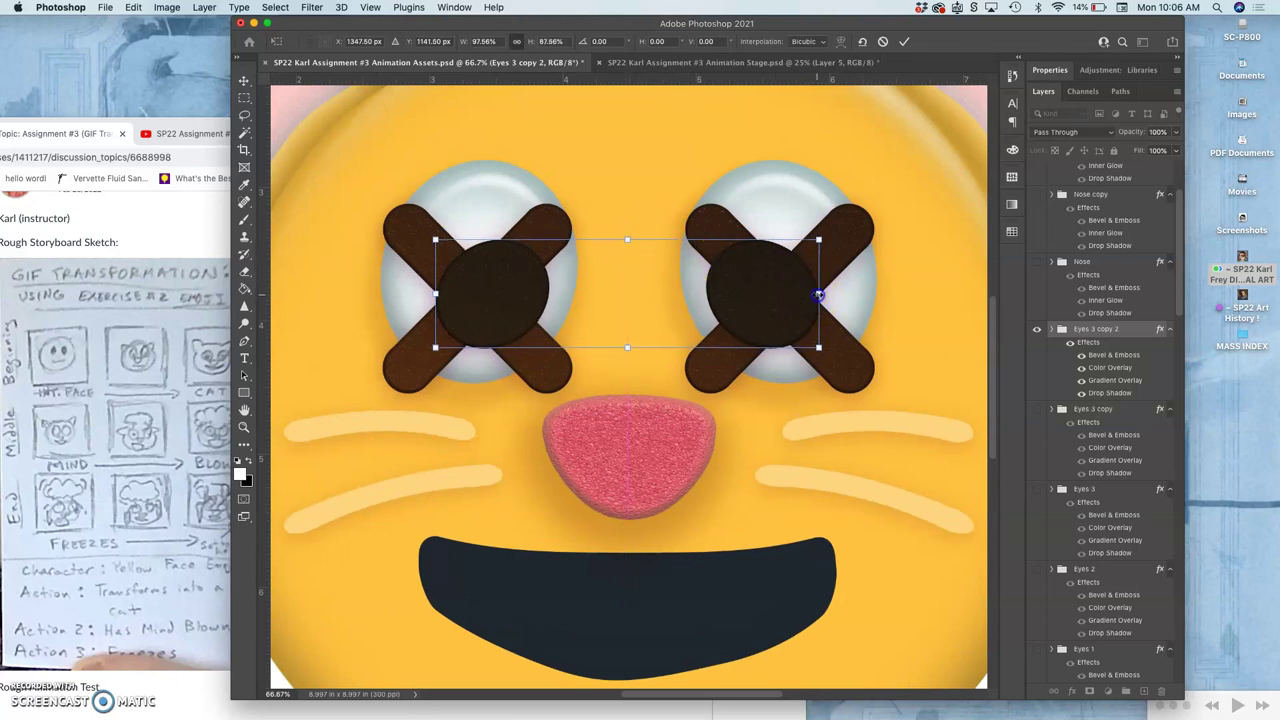
left_click_drag(818, 295, 833, 296)
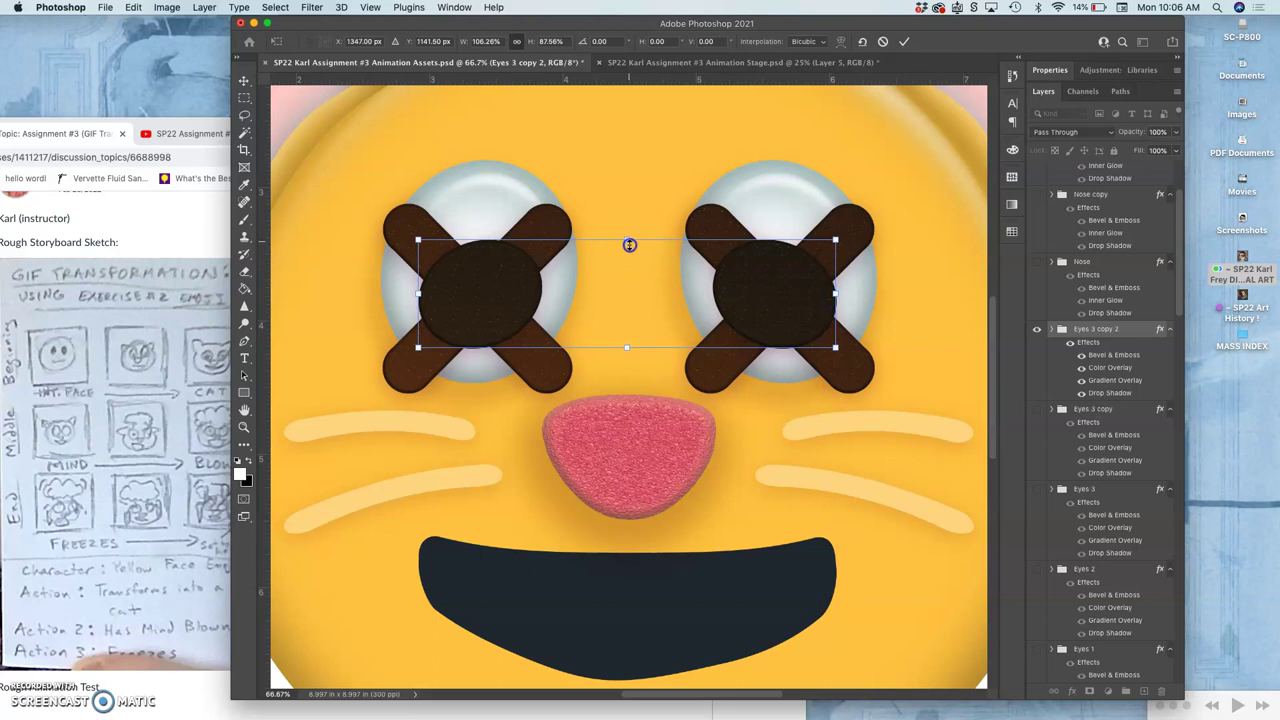
left_click_drag(629, 245, 629, 246)
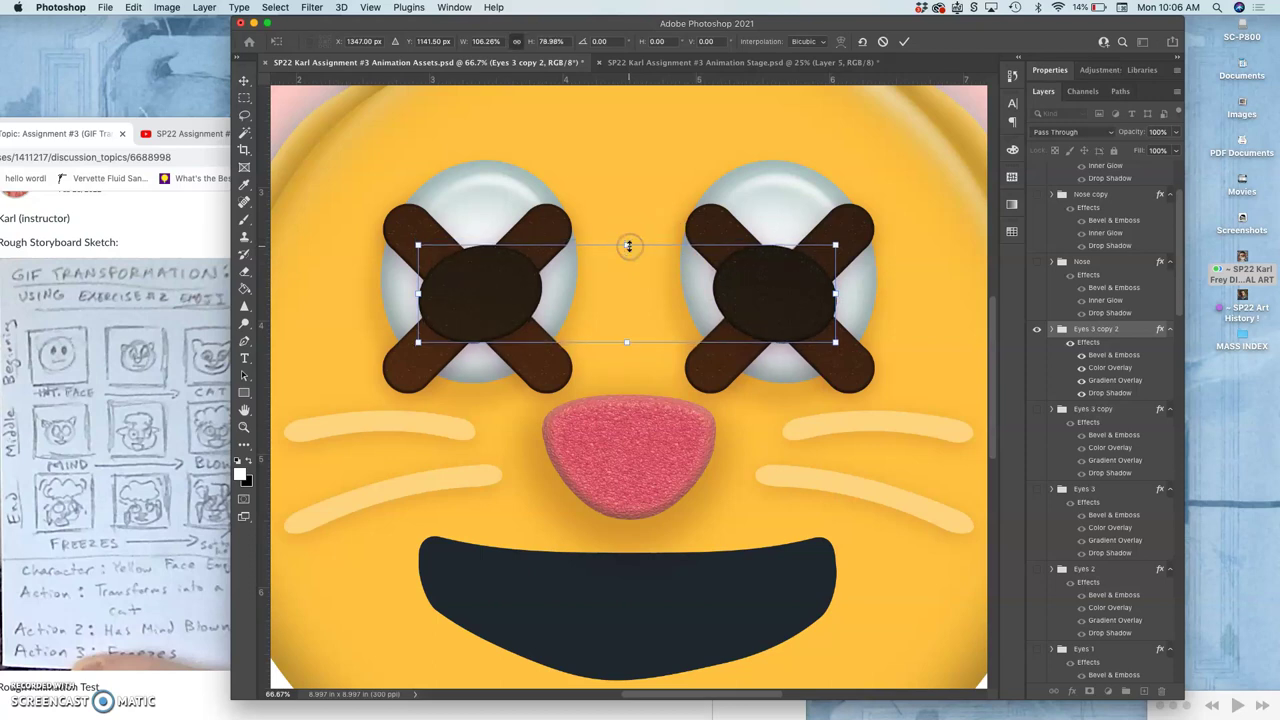
key("Down")
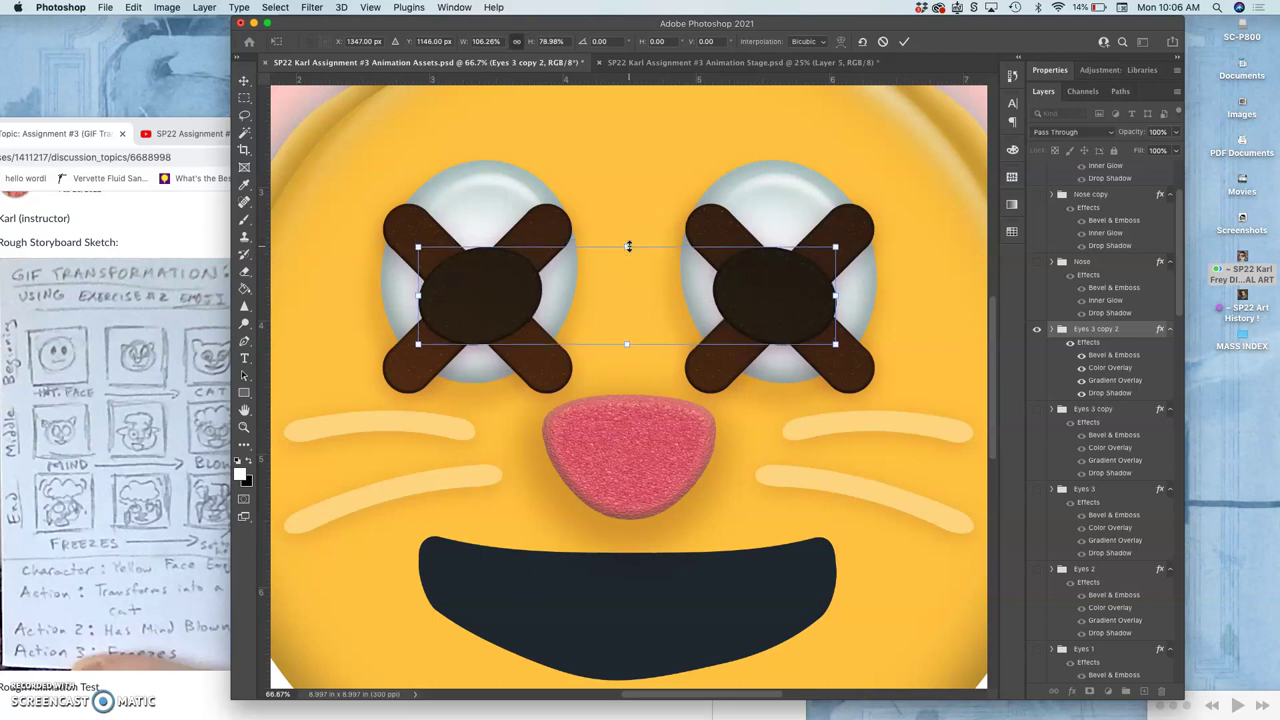
key("Up")
key("Return")
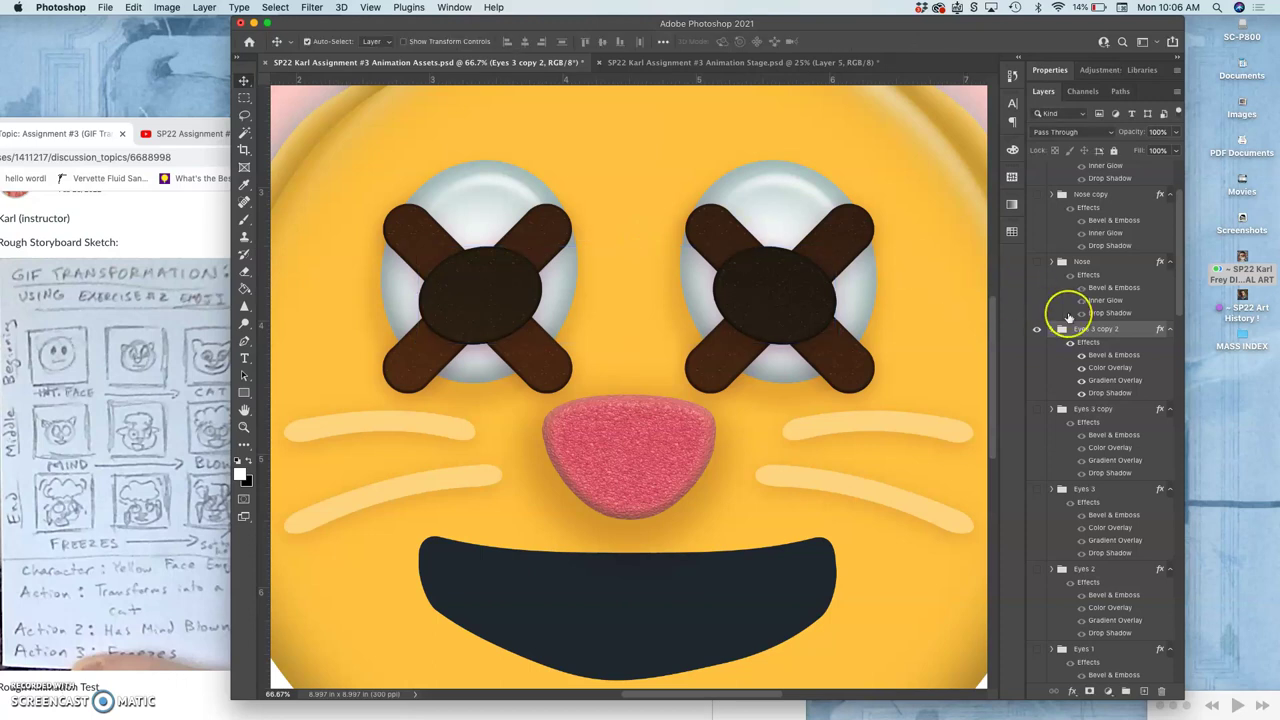
Hide the Cross Eyes marks and zoom out to the whole cat face
scroll(1063, 314, "down", 5)
scroll(1066, 325, "down", 2)
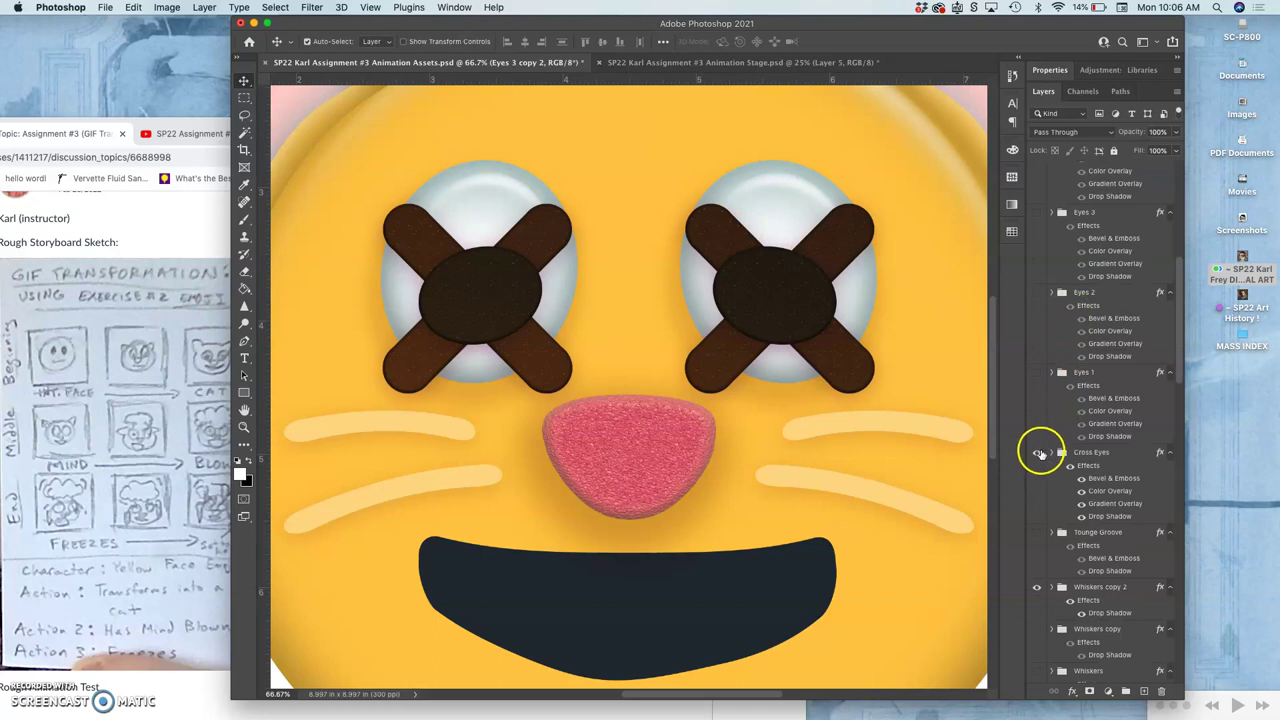
left_click(1037, 457)
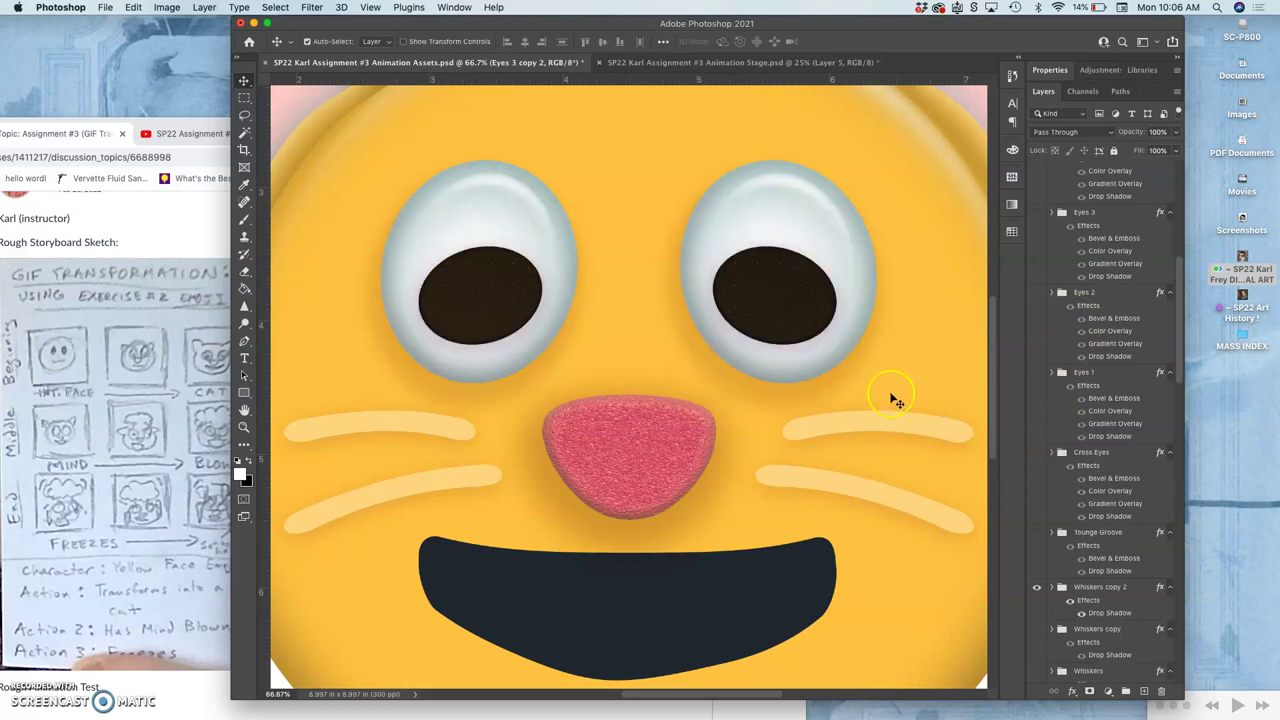
key("super+minus")
key("super+minus")
key("super+minus")
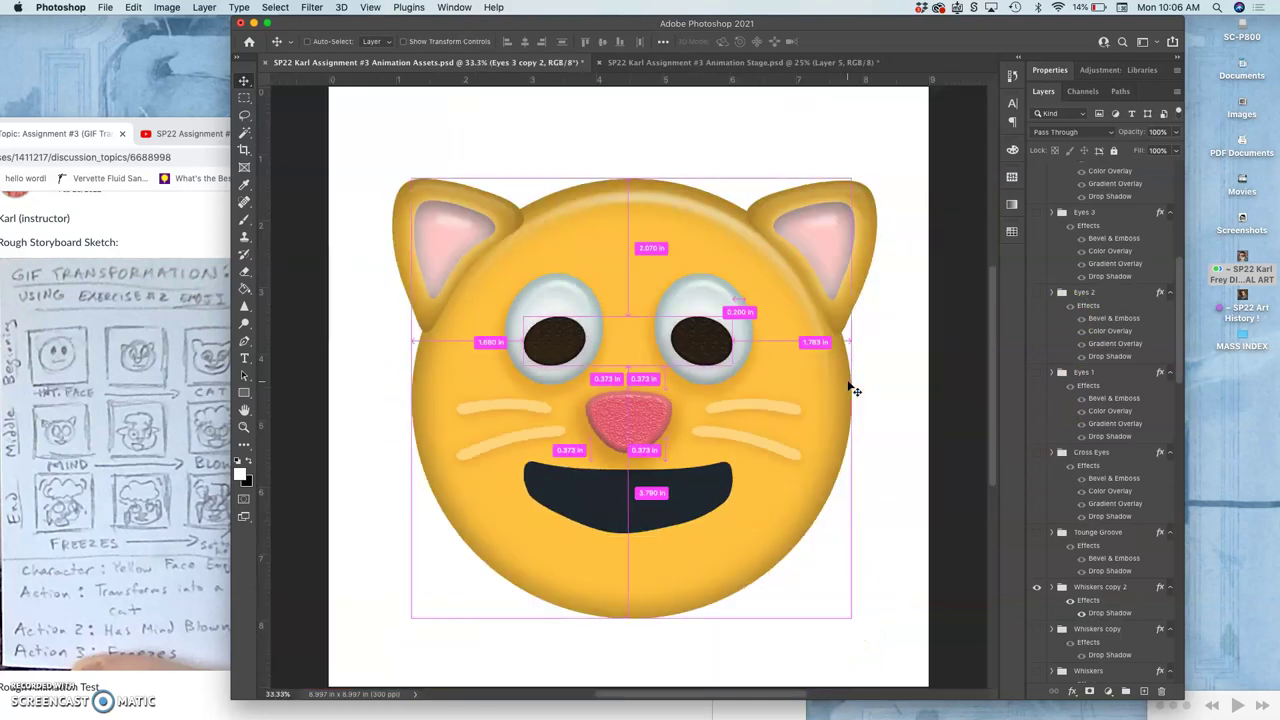
Show Layer 5's smiling cat in the Animation Stage file and compare with Assets
left_click(724, 63)
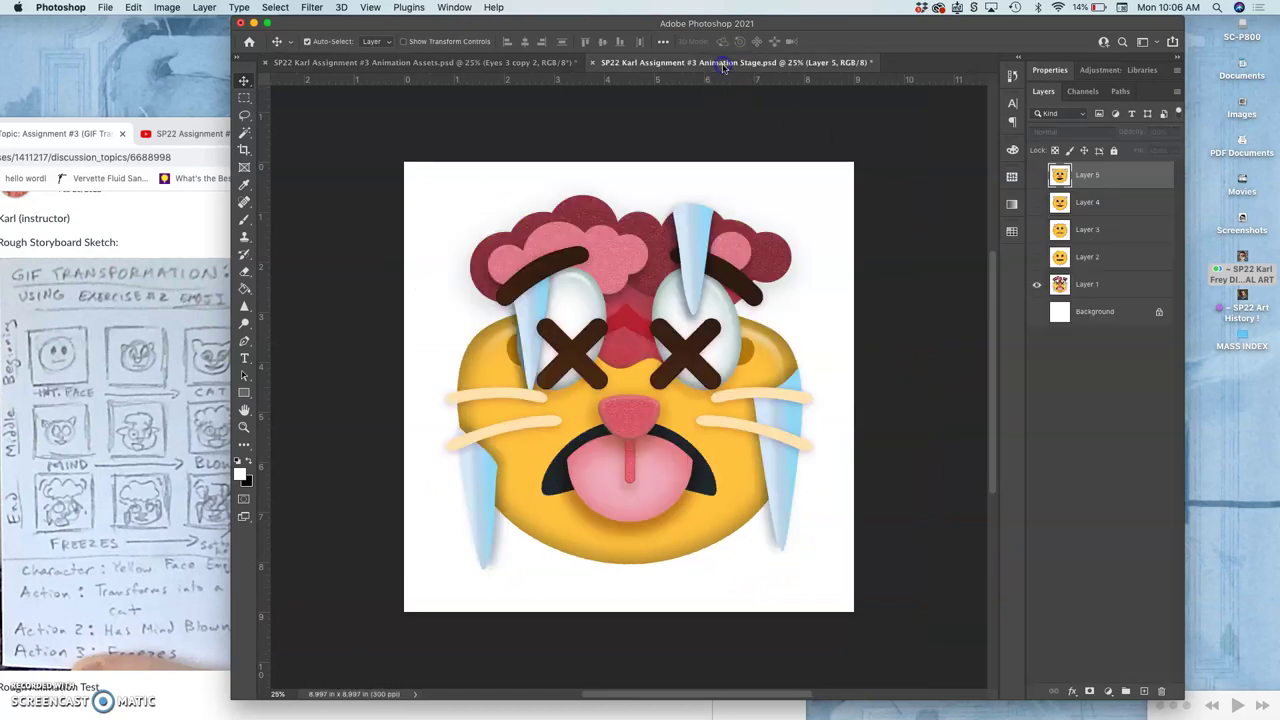
left_click(1037, 176)
left_click(481, 64)
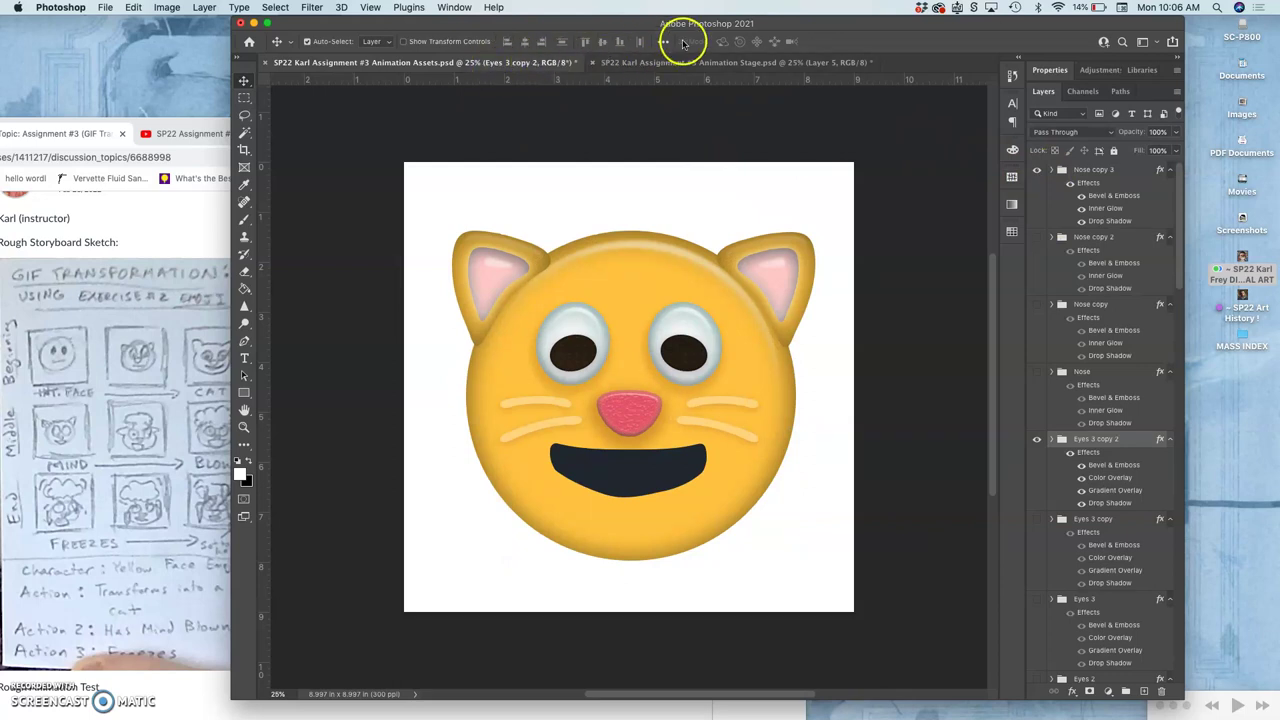
left_click(695, 64)
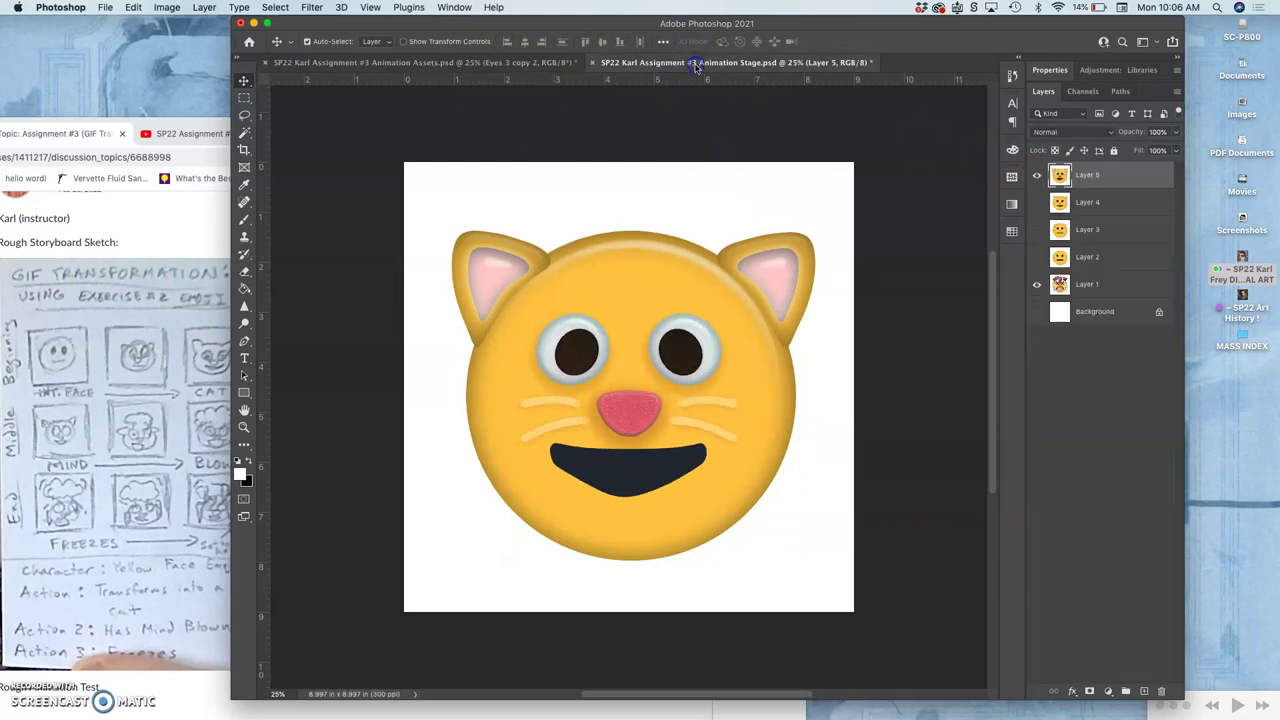
Show the round Eyes 3 copy pupils, hide Eyes 3 copy 2, and duplicate Eyes 3 copy
left_click(505, 64)
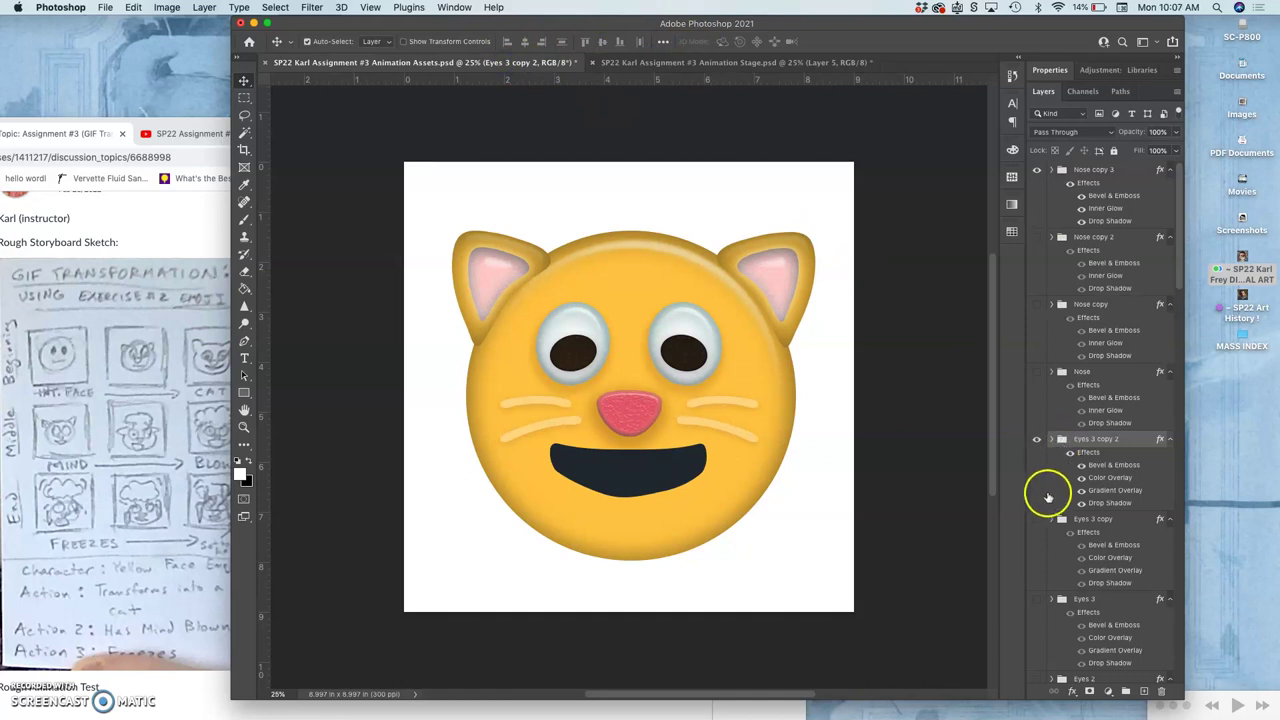
left_click(1037, 519)
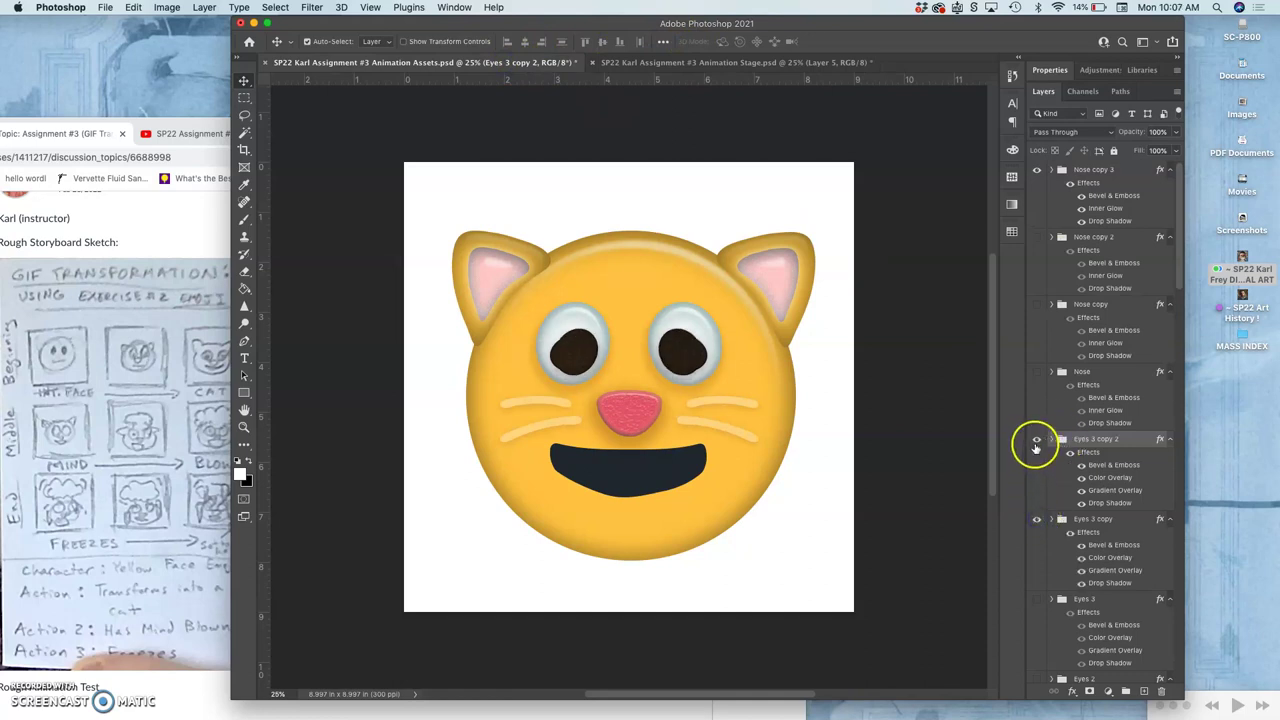
left_click(1036, 440)
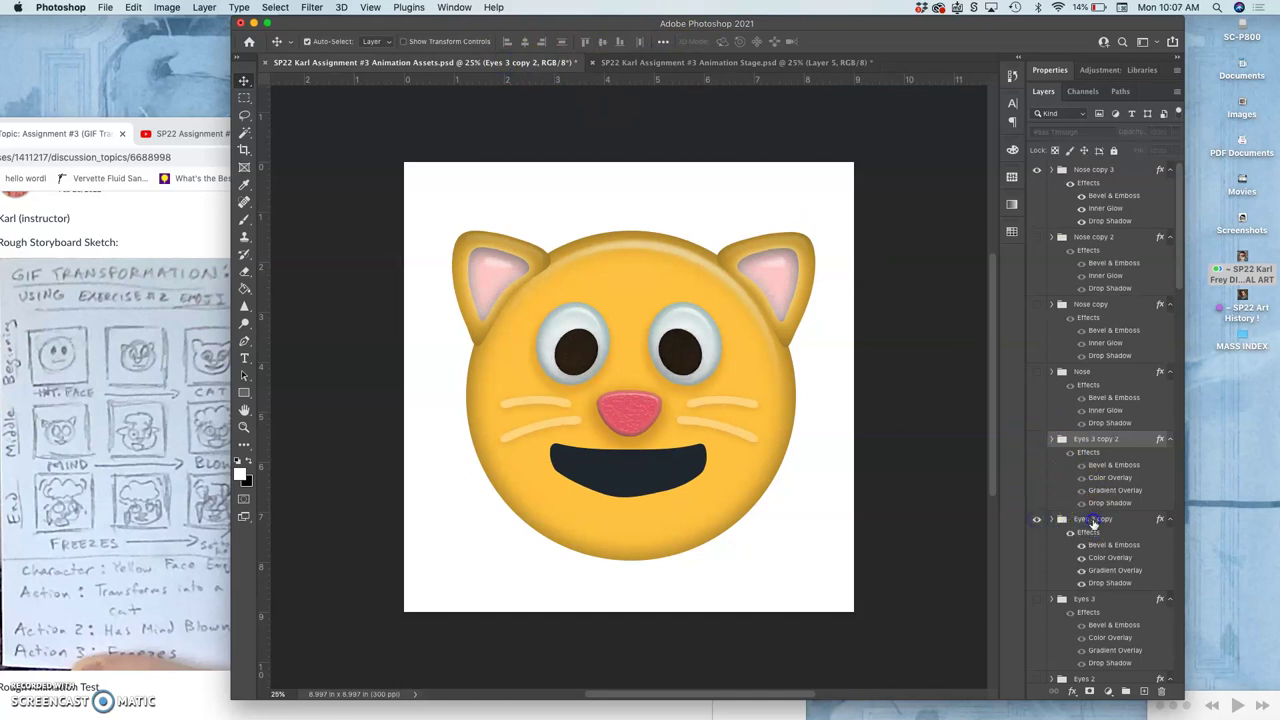
left_click(1093, 520)
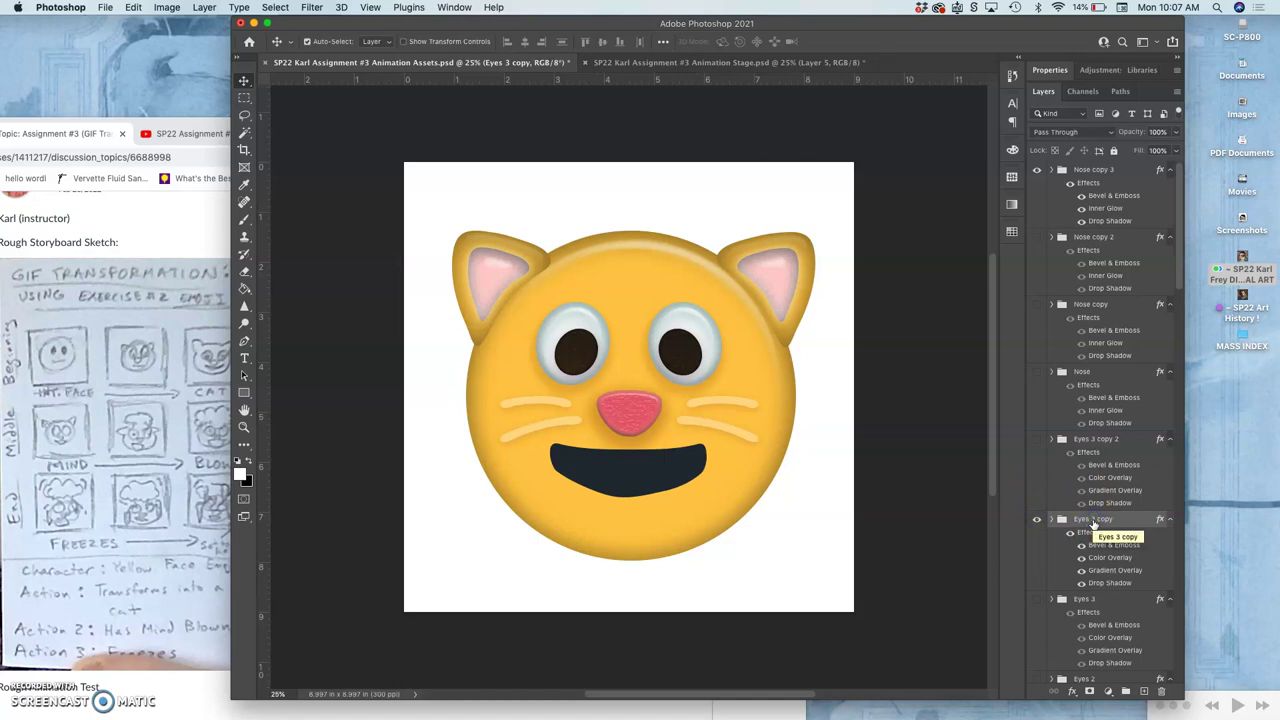
key("super+j")
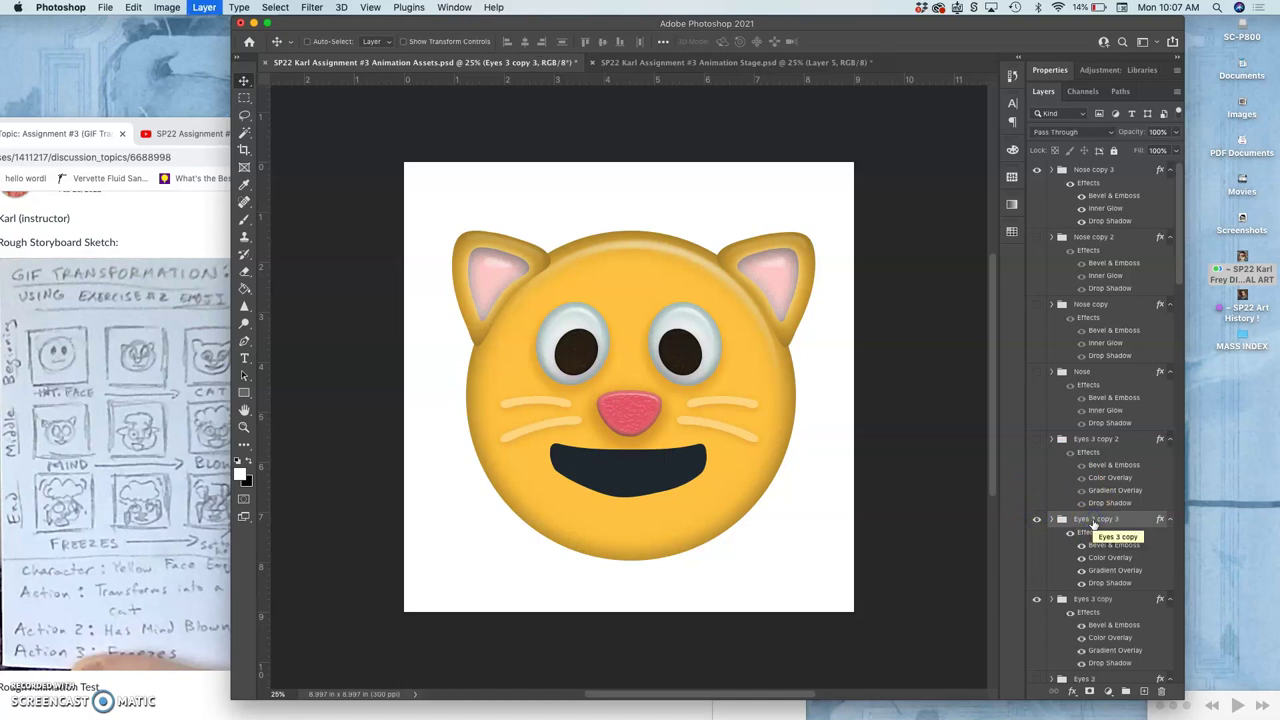
left_click_drag(1090, 521, 1058, 596)
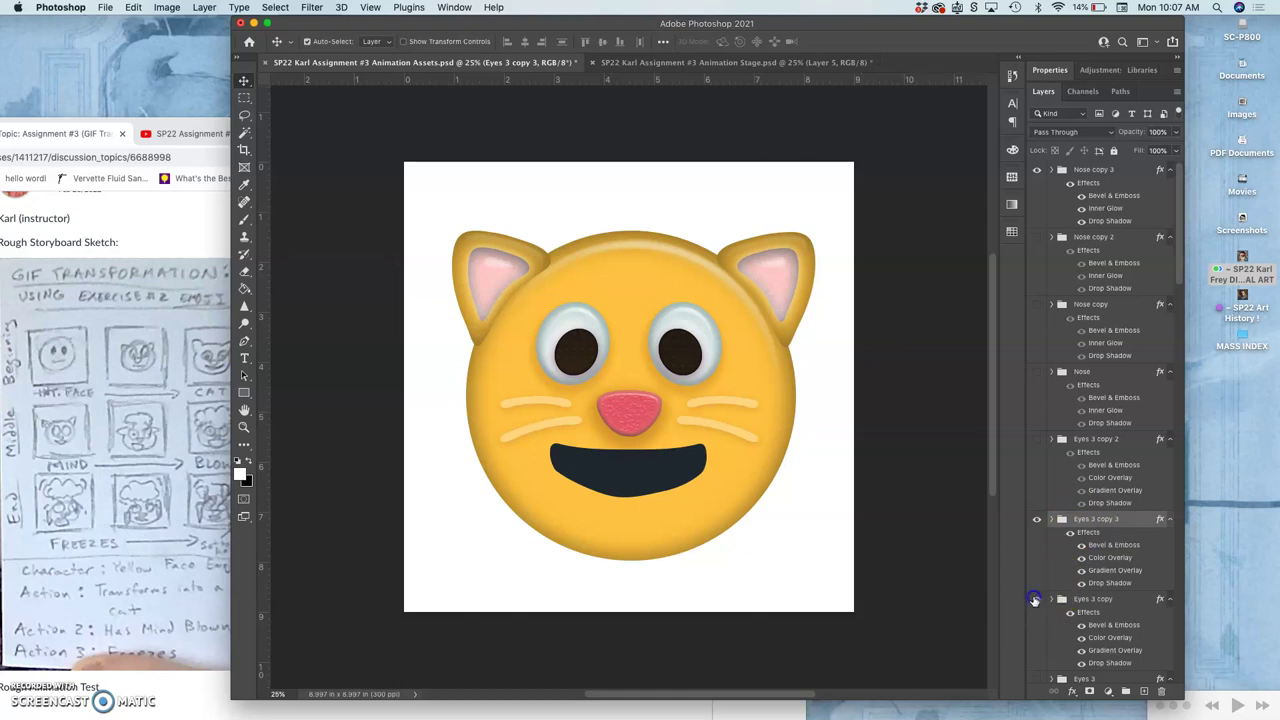
Resize Eyes 3 copy 3 to 106.15% wide, 95.78% tall, and move it above the eye groups
key("super+t")
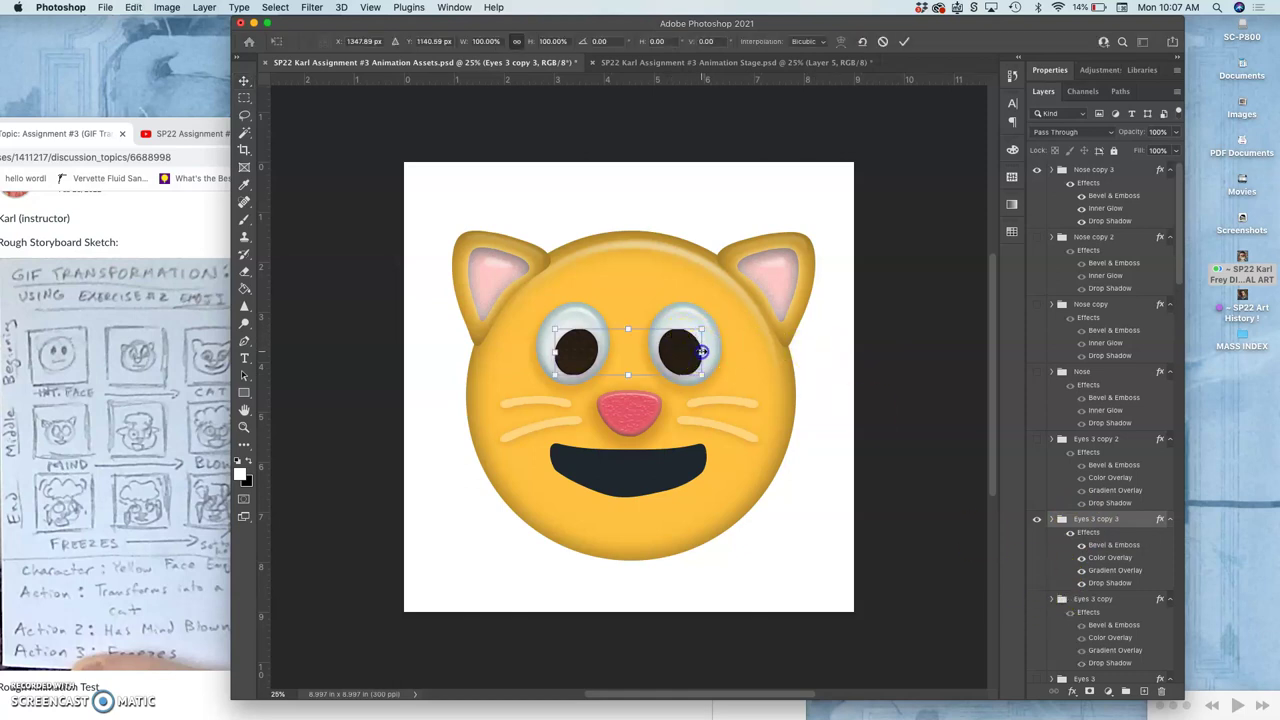
left_click_drag(703, 352, 707, 352)
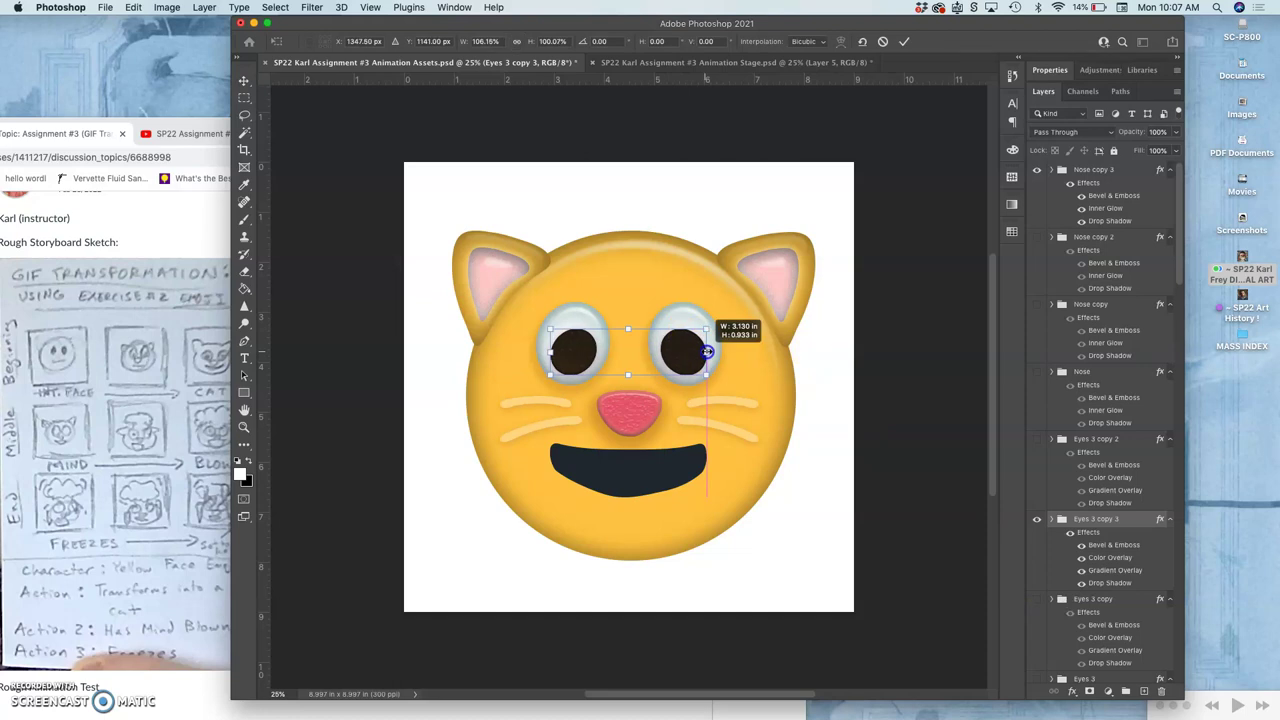
left_click(628, 328)
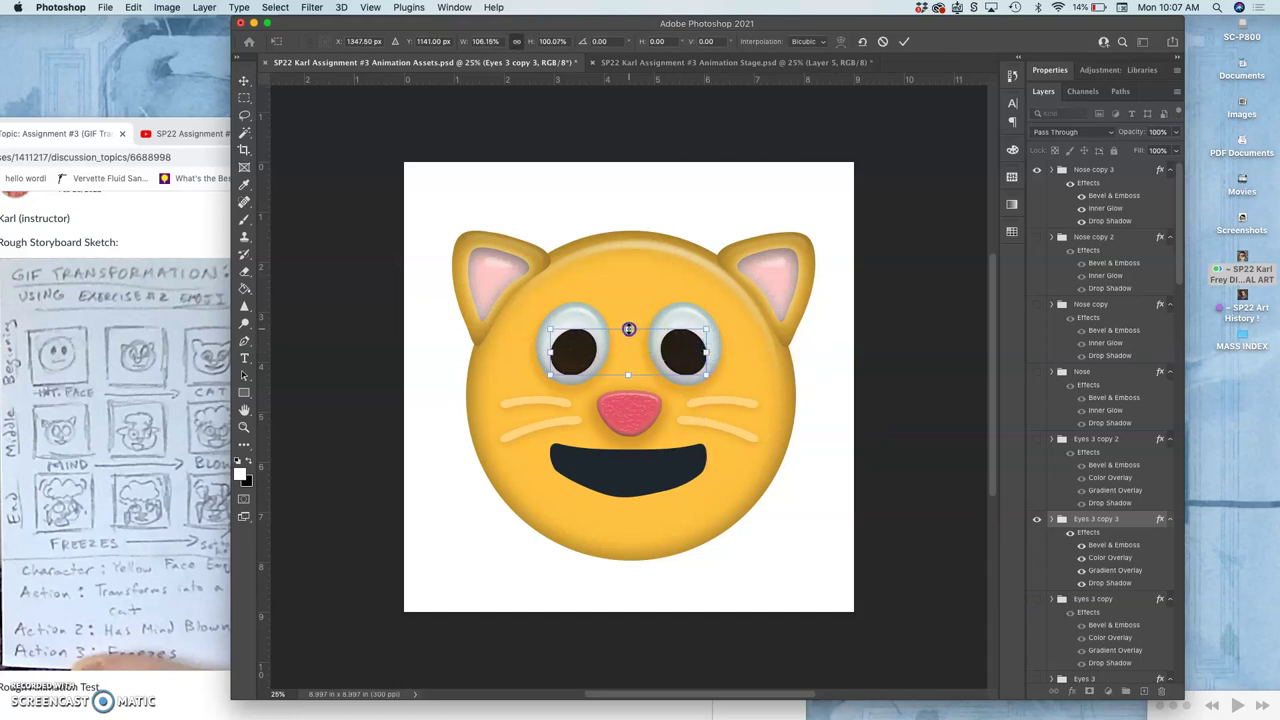
key("super+equal")
key("super+equal")
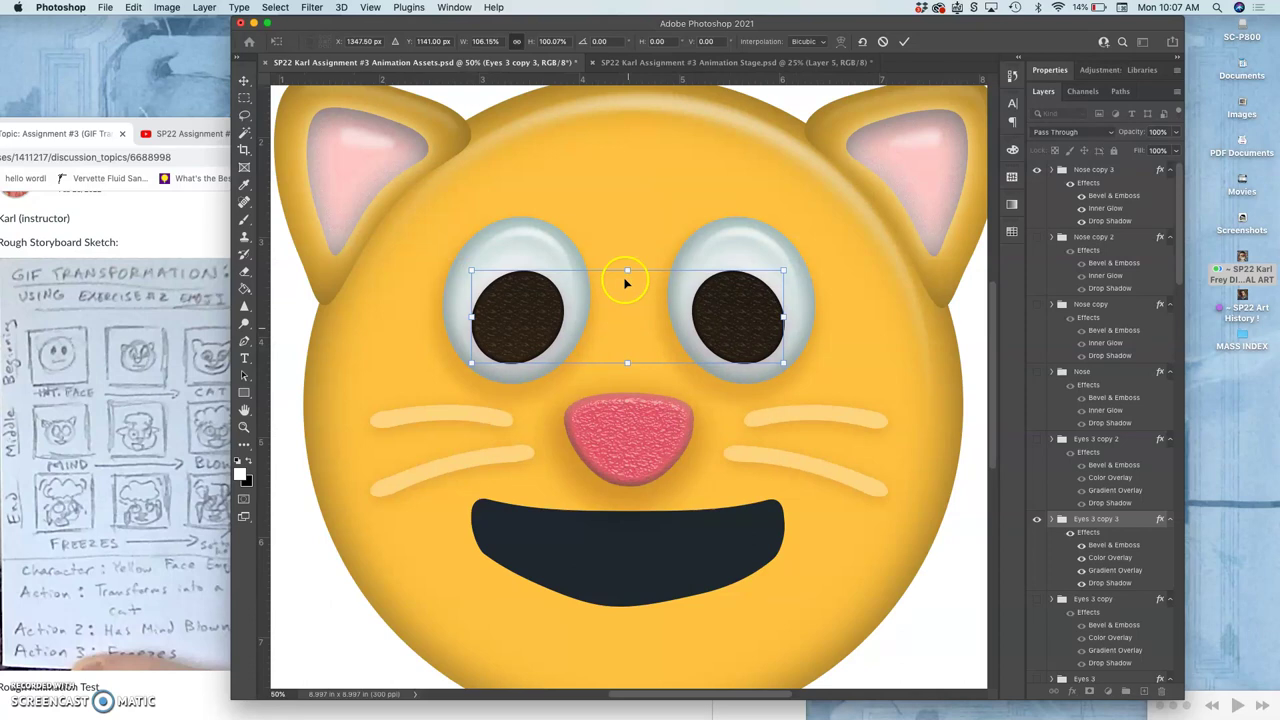
left_click_drag(627, 273, 627, 275)
key("Return")
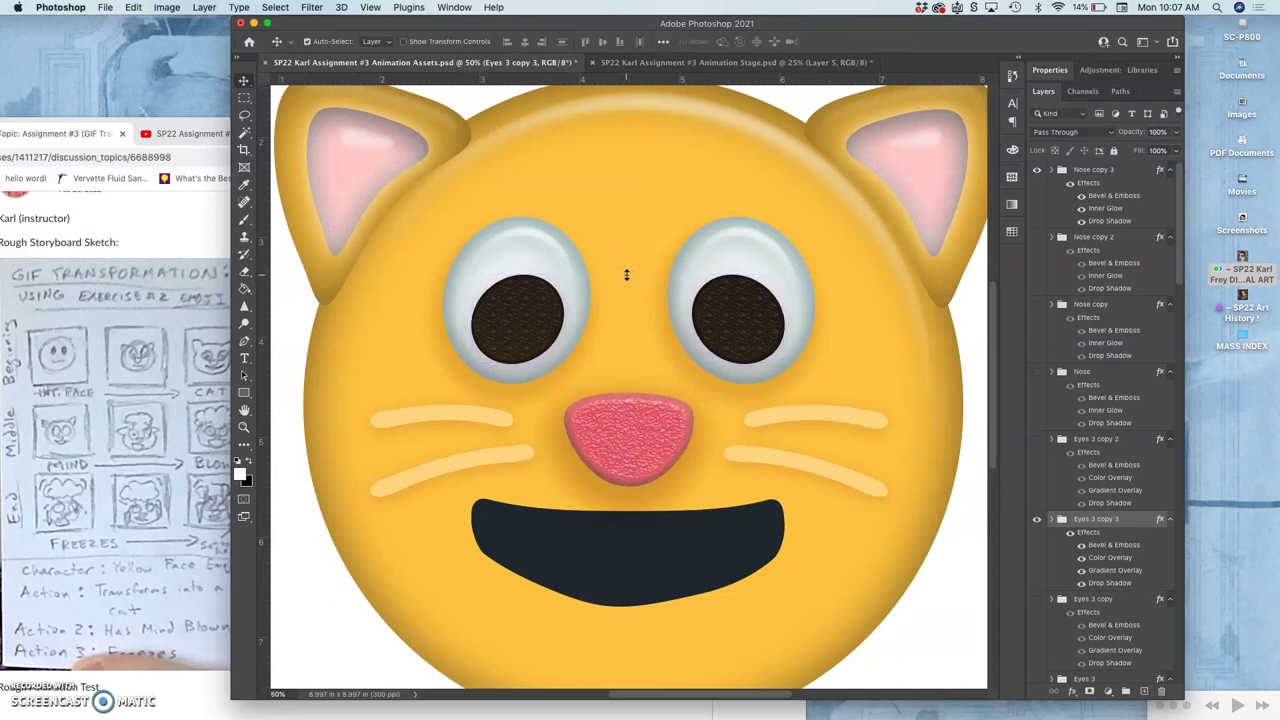
left_click_drag(1092, 495, 1087, 450)
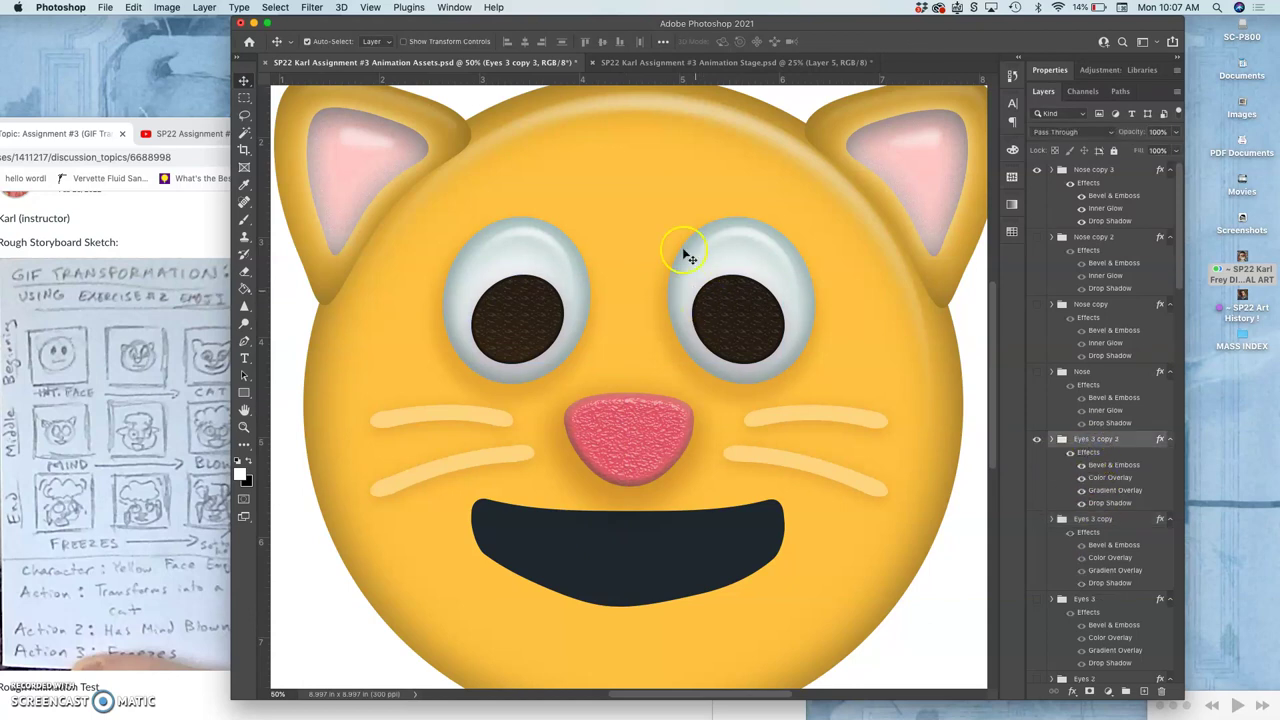
Zoom out and compare the Animation Stage and Animation Assets documents
left_click(690, 64)
left_click(552, 64)
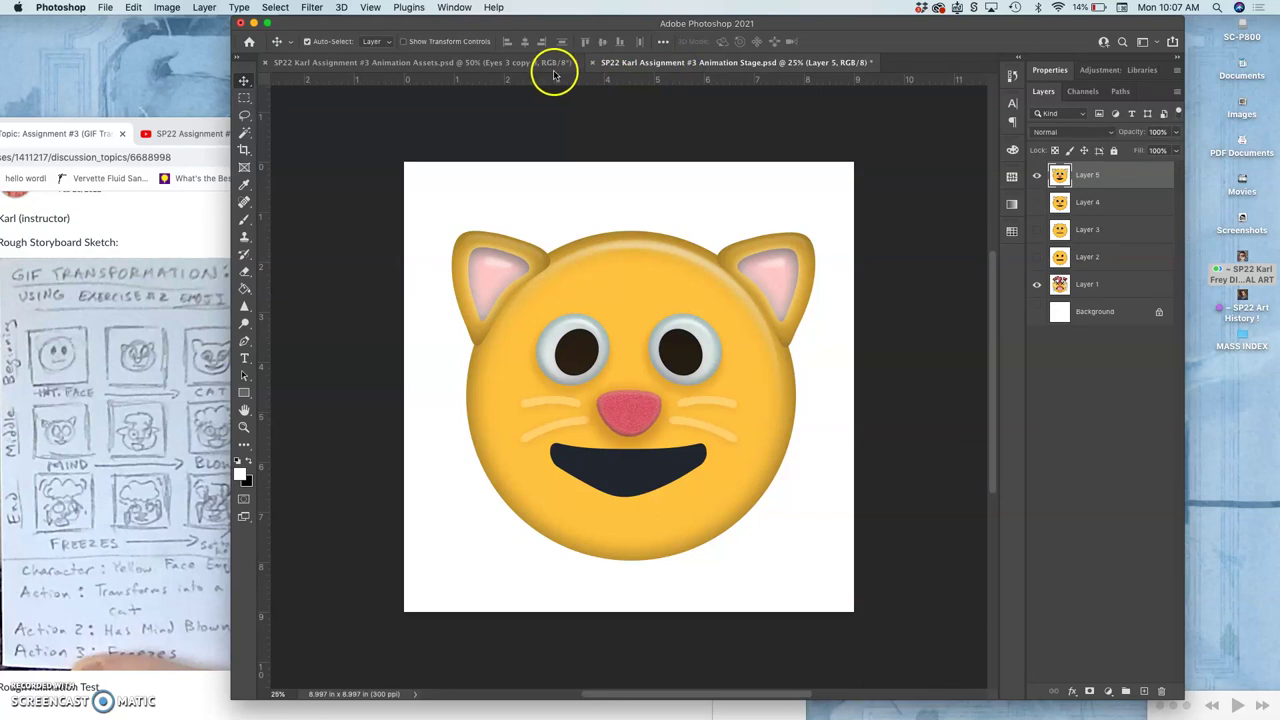
key("super+minus")
key("super+minus")
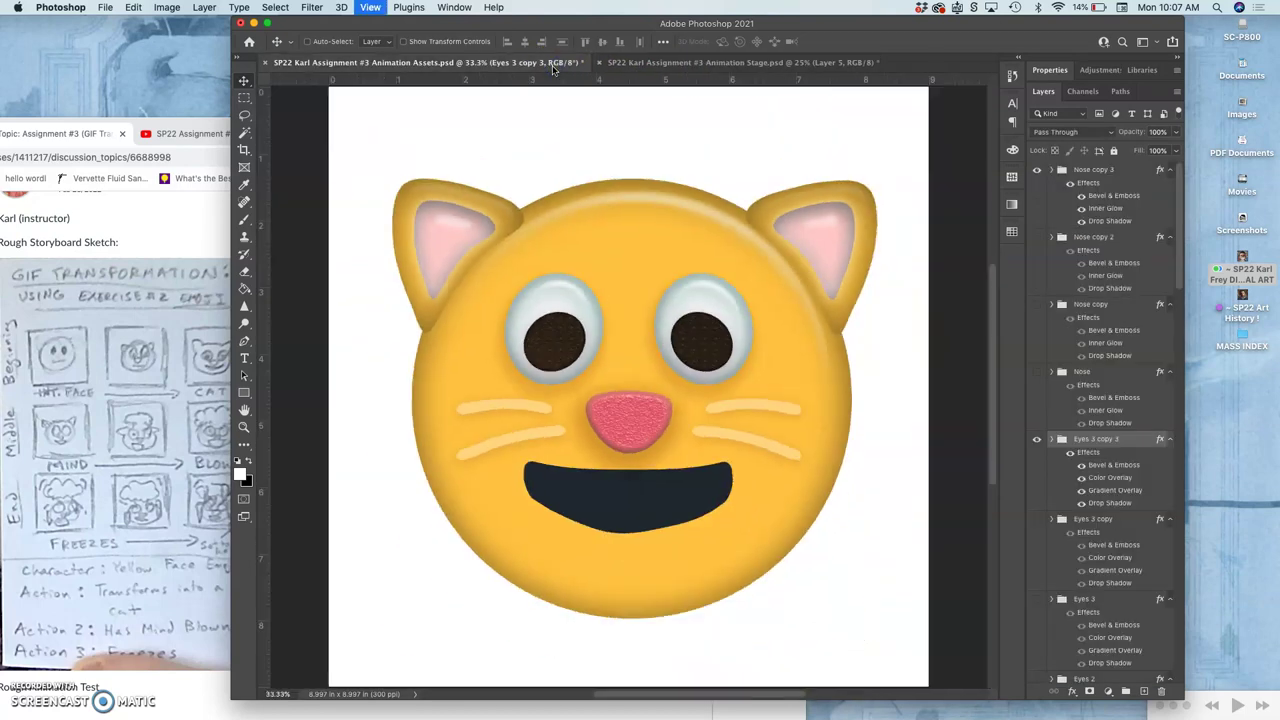
left_click(678, 64)
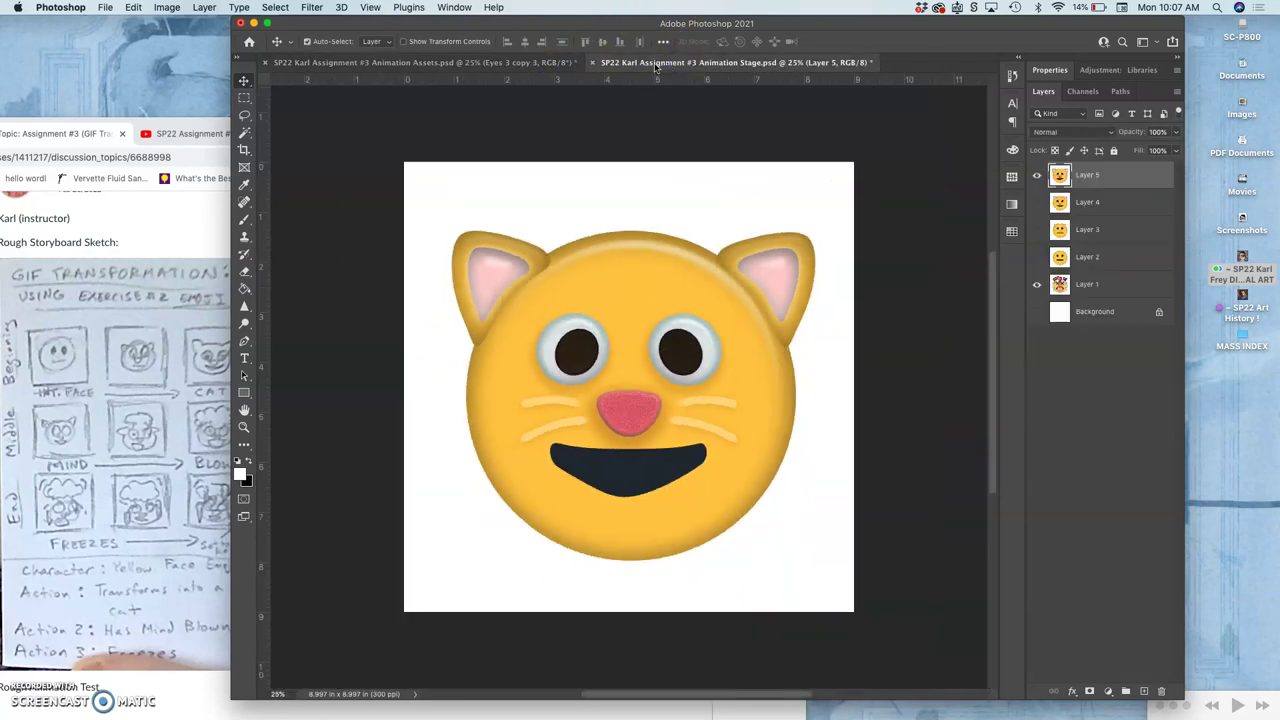
left_click(548, 64)
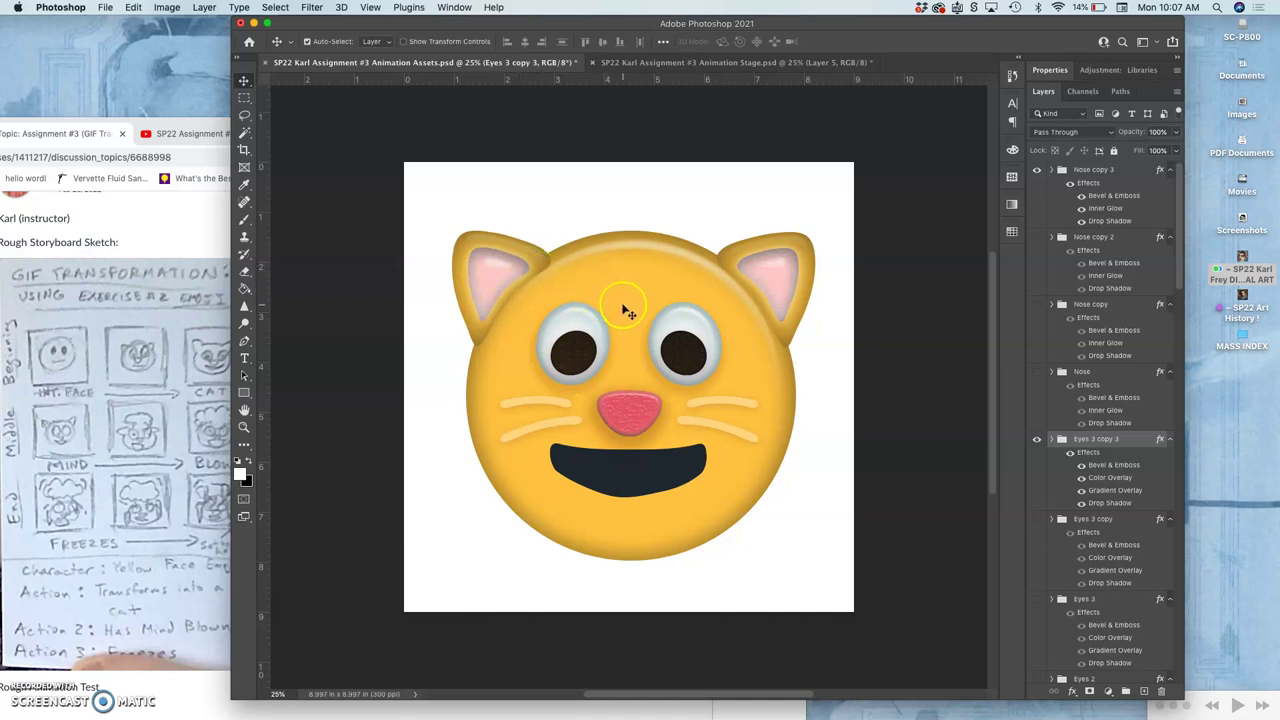
Hide Layer 5 in the Animation Stage file to reveal the frozen cat, ending on Assets
left_click(712, 63)
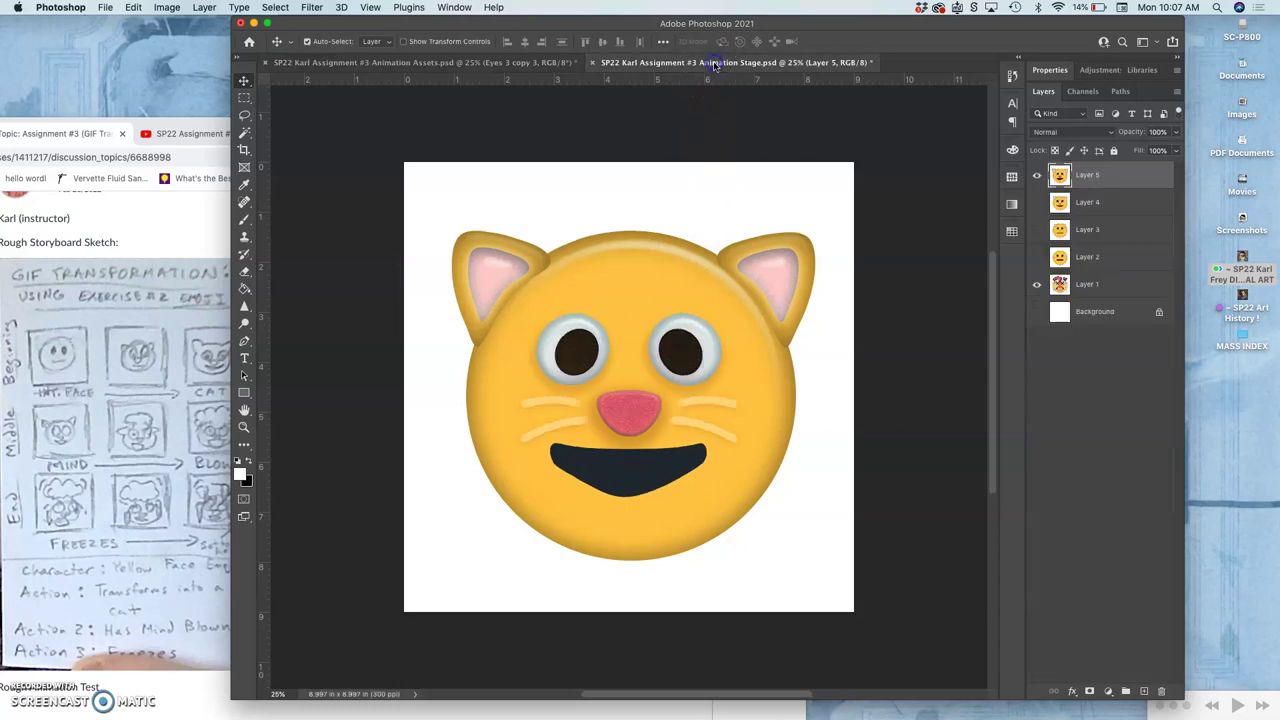
left_click(1037, 175)
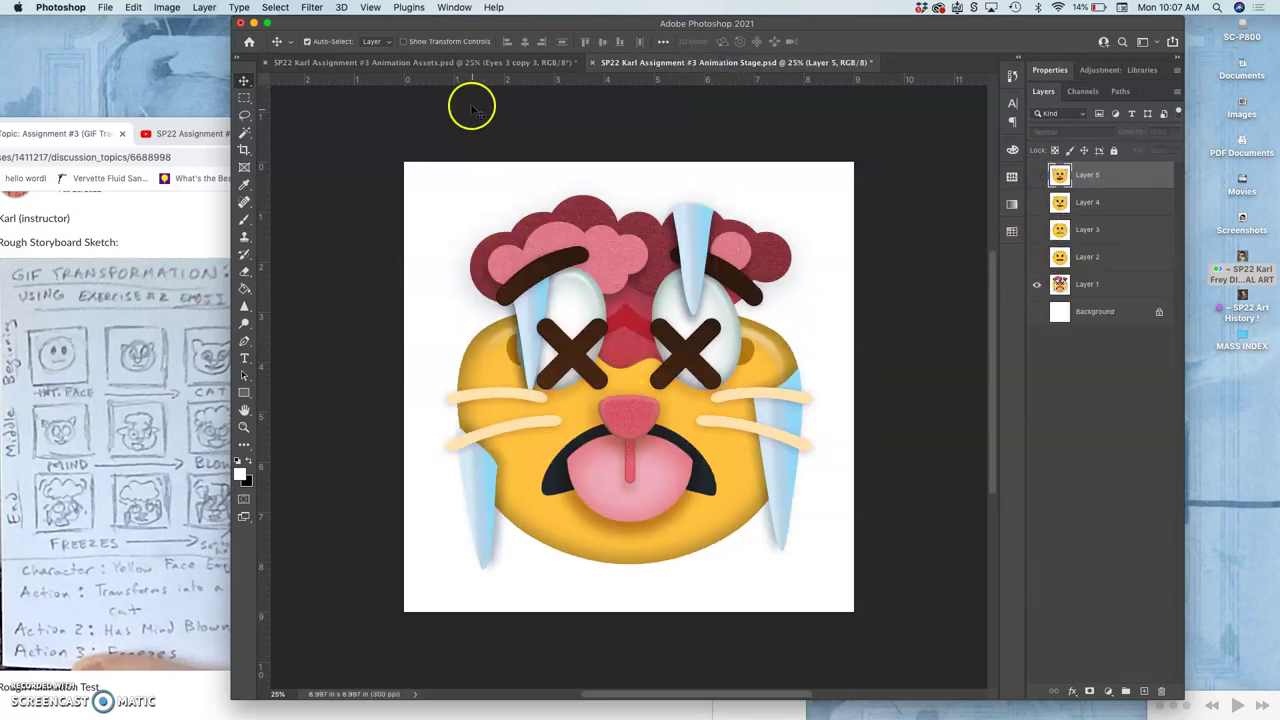
left_click(462, 63)
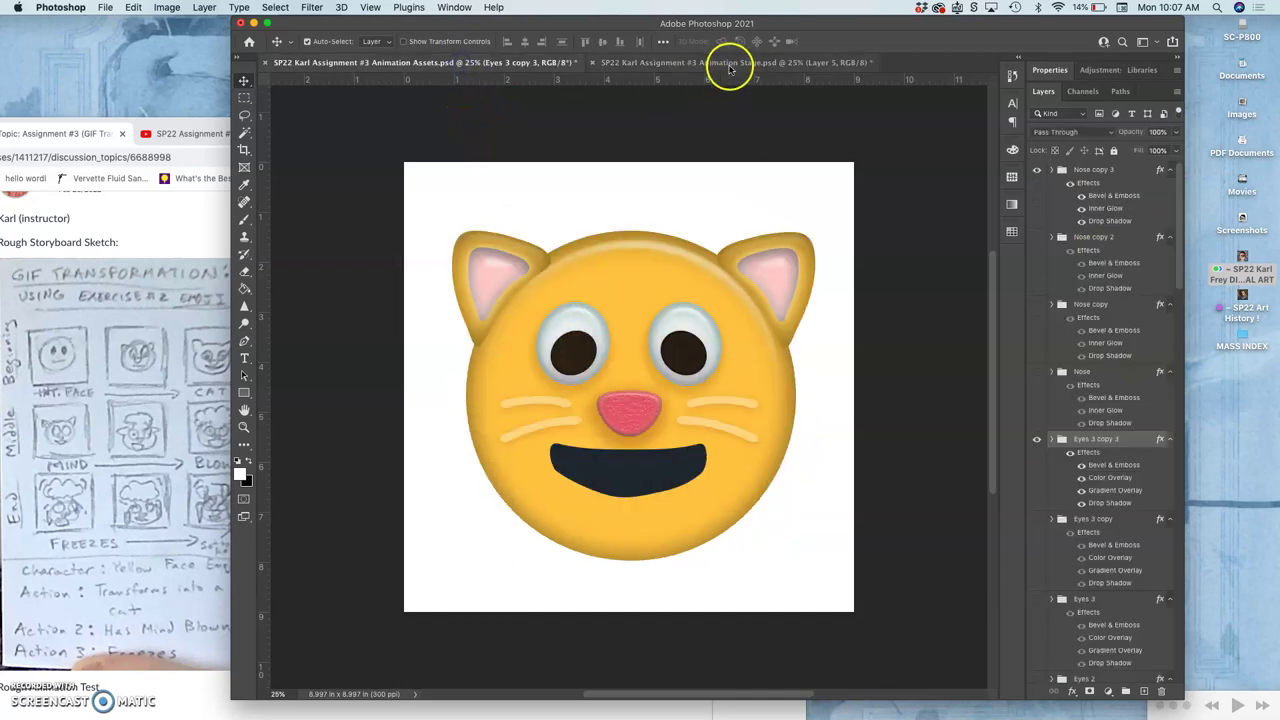
left_click(729, 63)
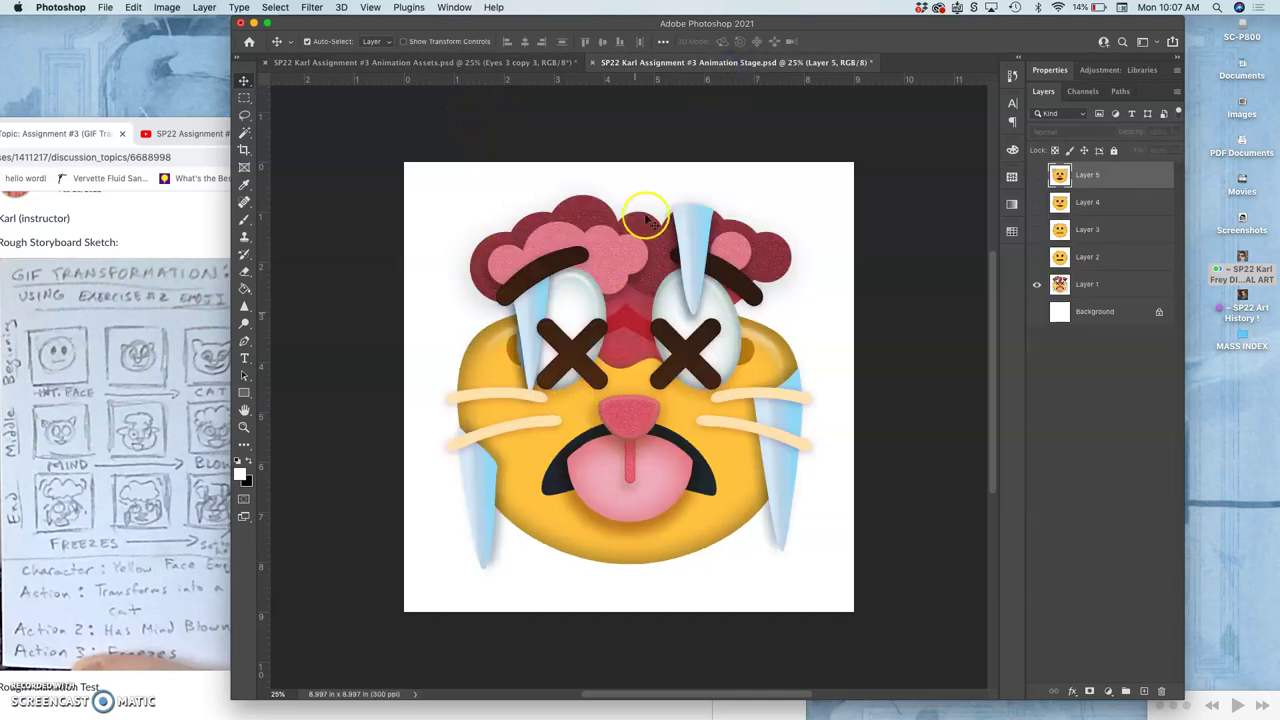
left_click(535, 63)
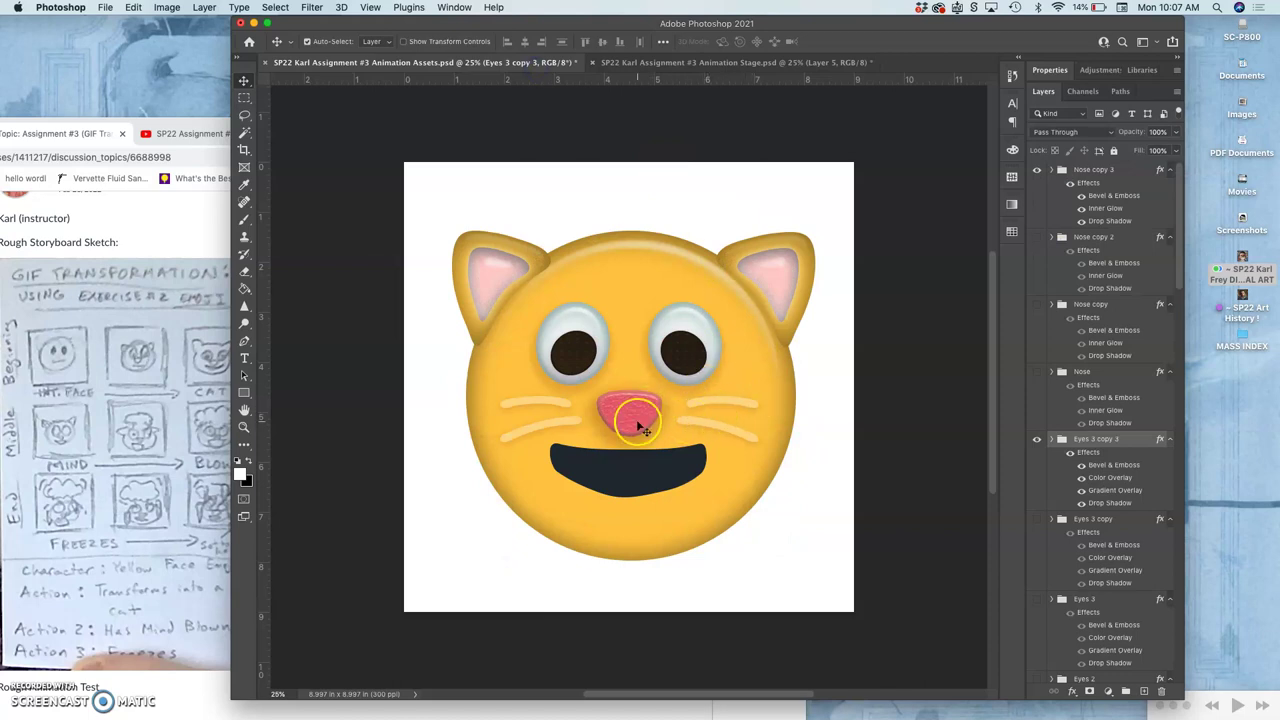
Duplicate the Nose copy 3 group into Nose copy 4 and hide Nose copy 3
left_click(635, 412)
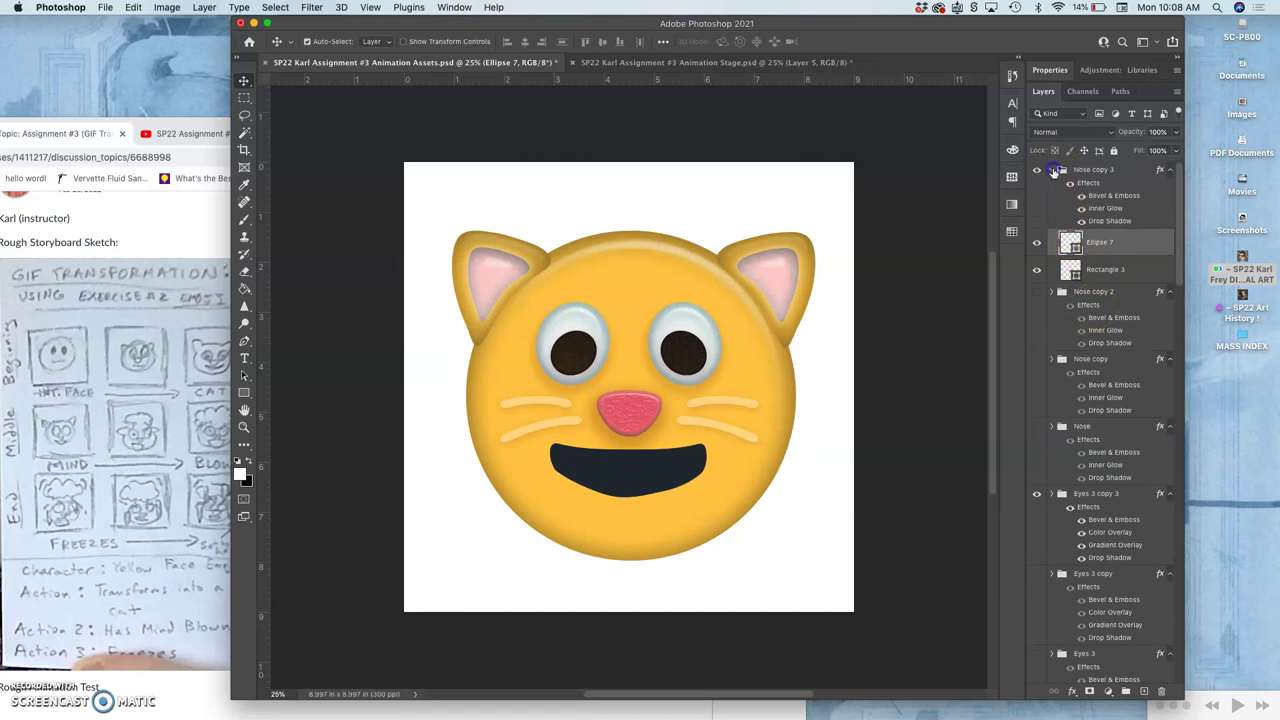
left_click(1051, 170)
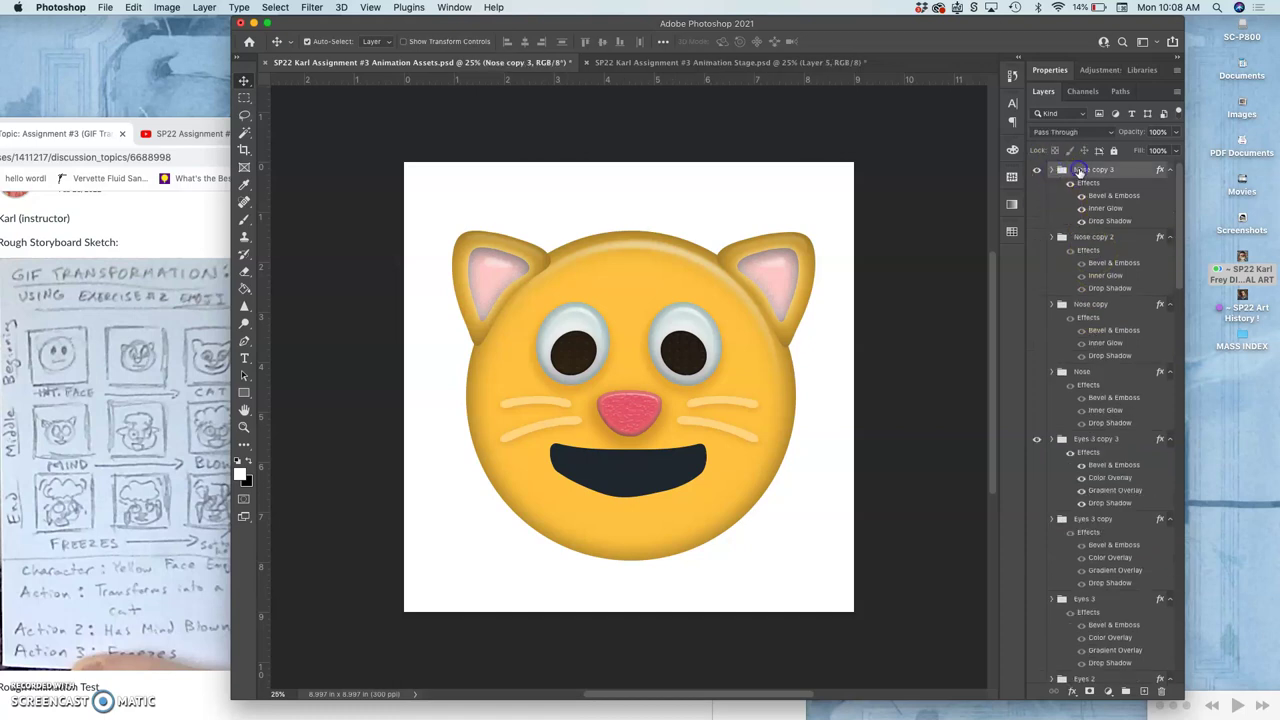
key("super+j")
left_click(1077, 171)
left_click(1037, 238)
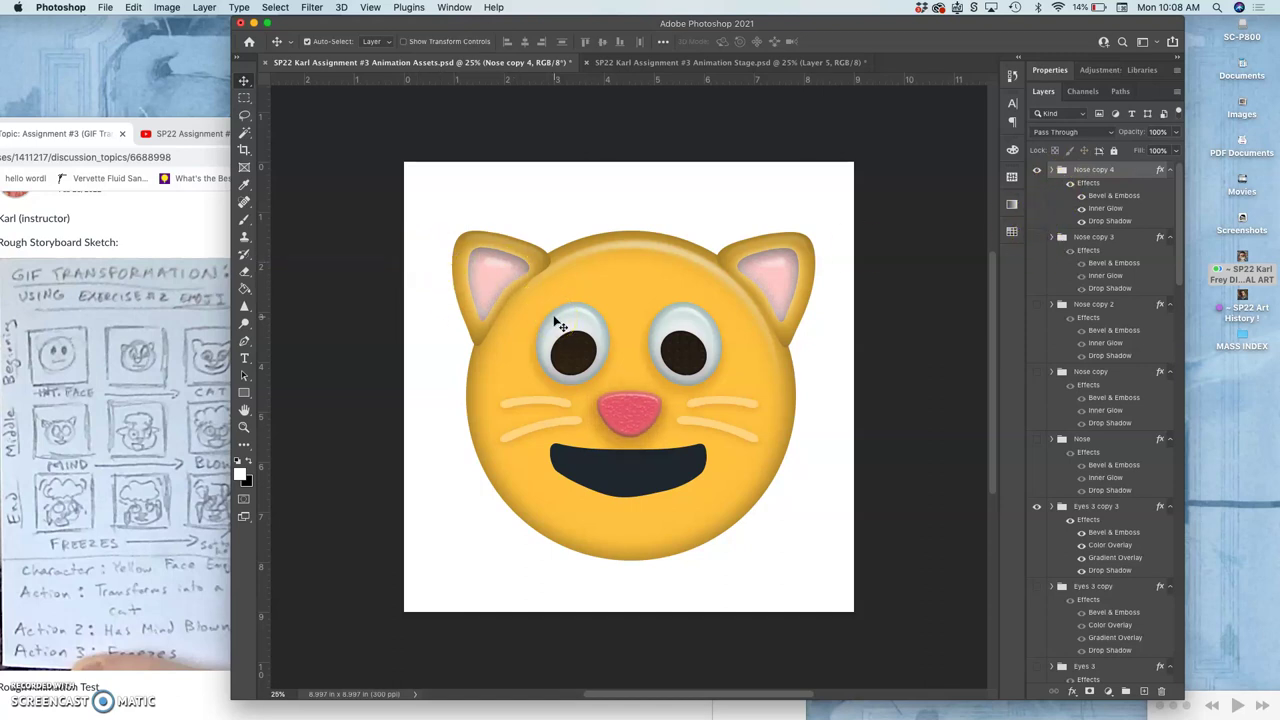
left_click(658, 260)
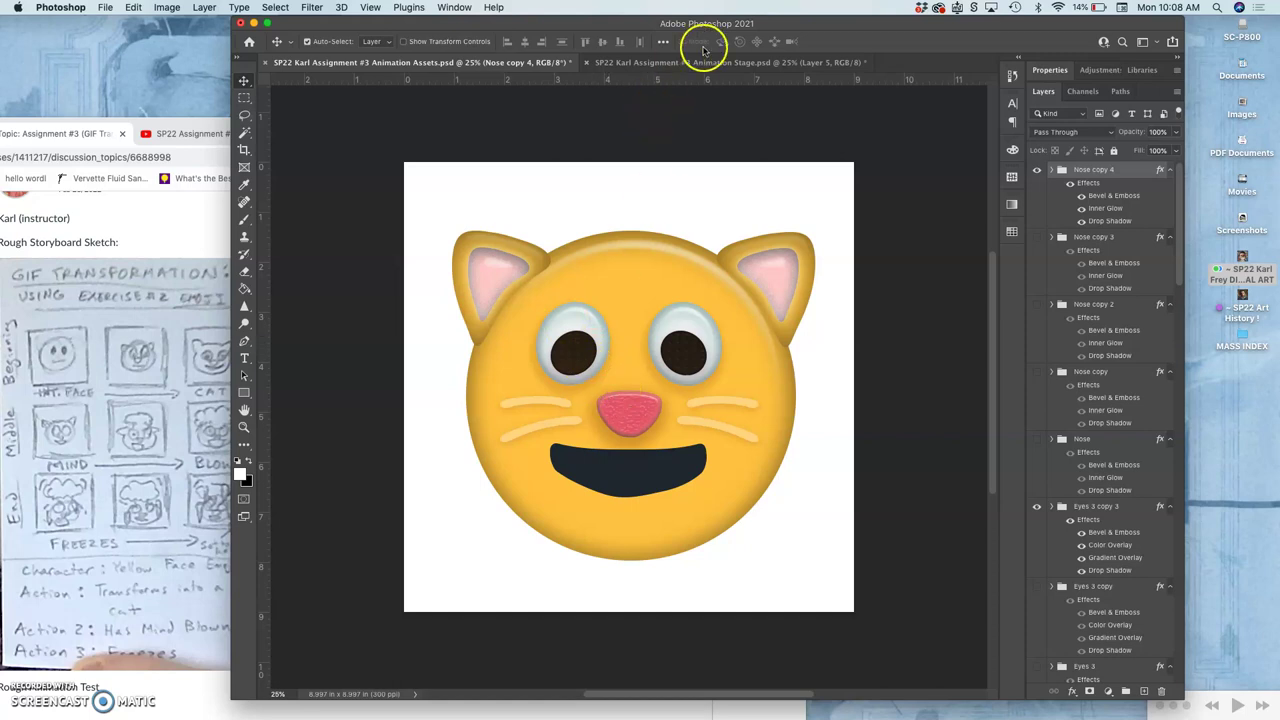
Compare against the Stage file and toggle Nose copy 4's visibility off and on
left_click(729, 63)
left_click(530, 63)
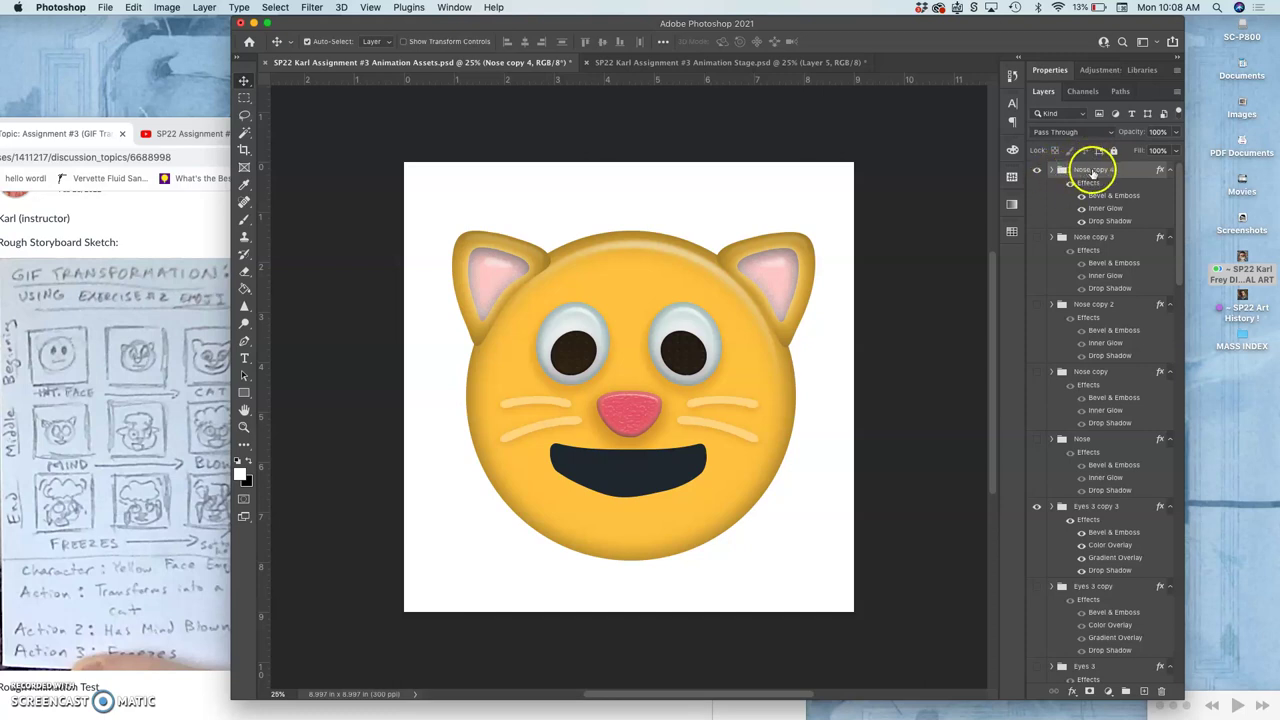
left_click(1036, 171)
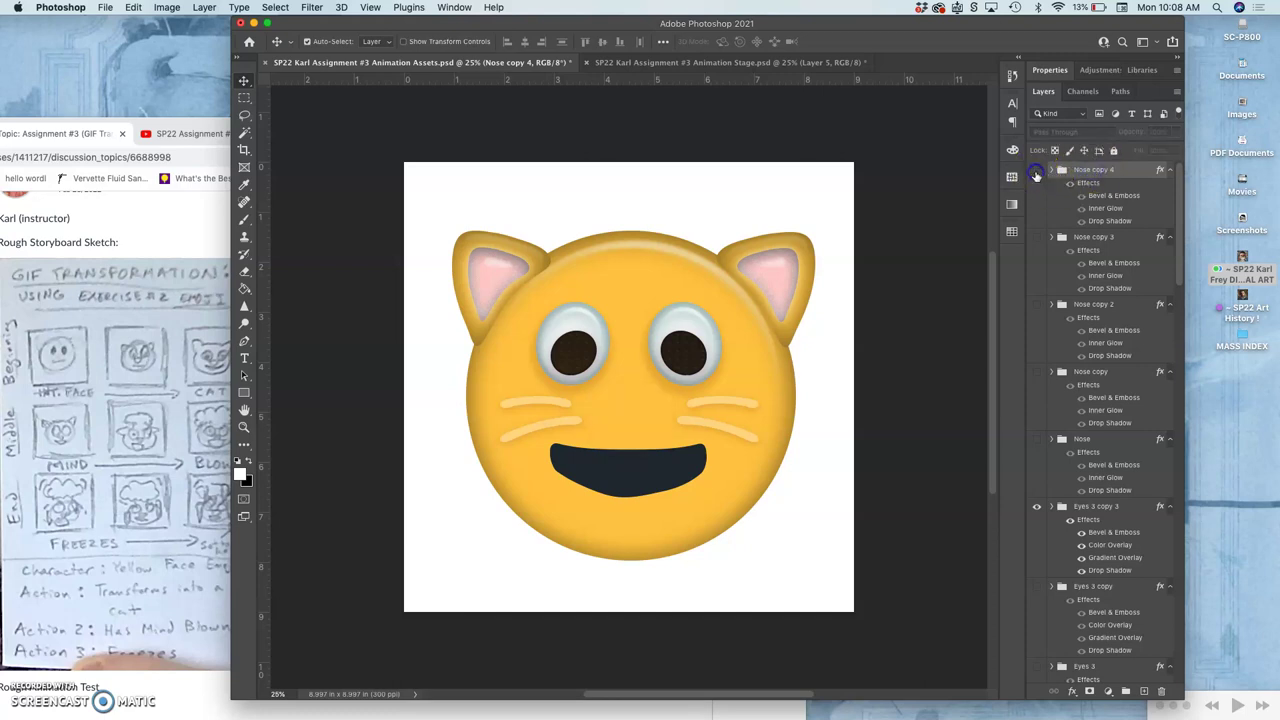
left_click(1036, 171)
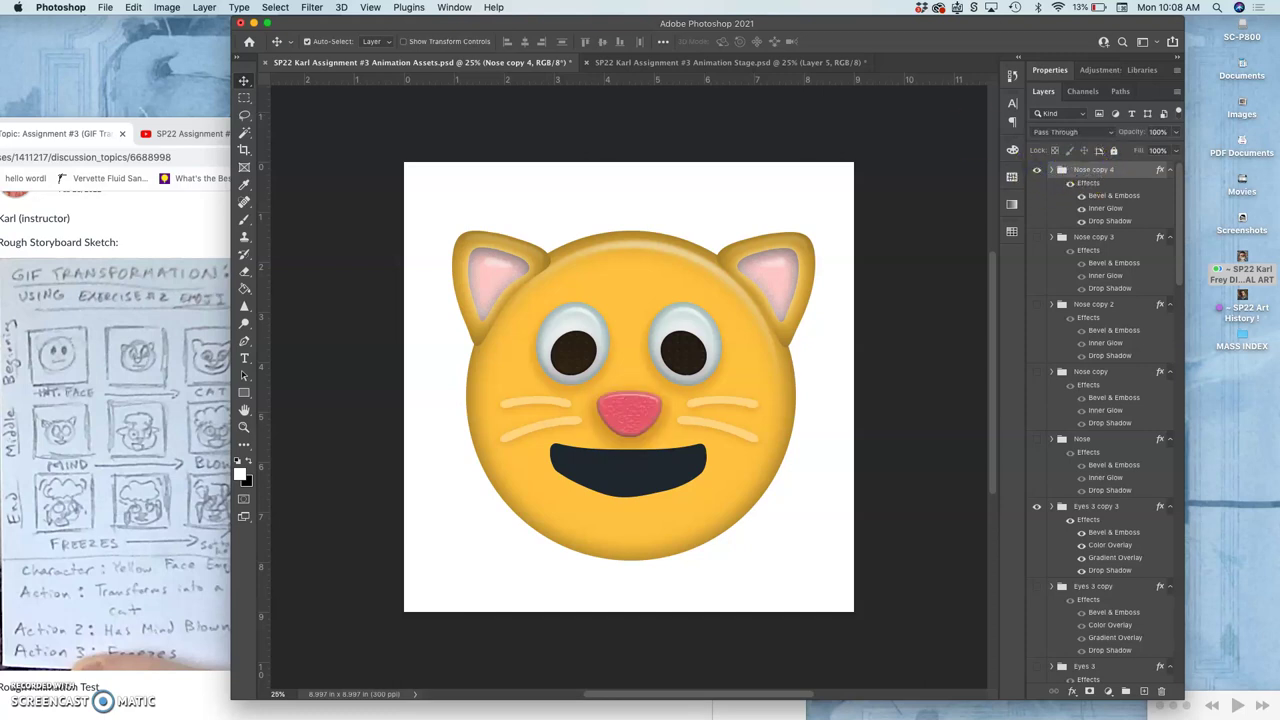
Merge the visible layers, select the whole canvas, and copy the merged cat
left_click(204, 7)
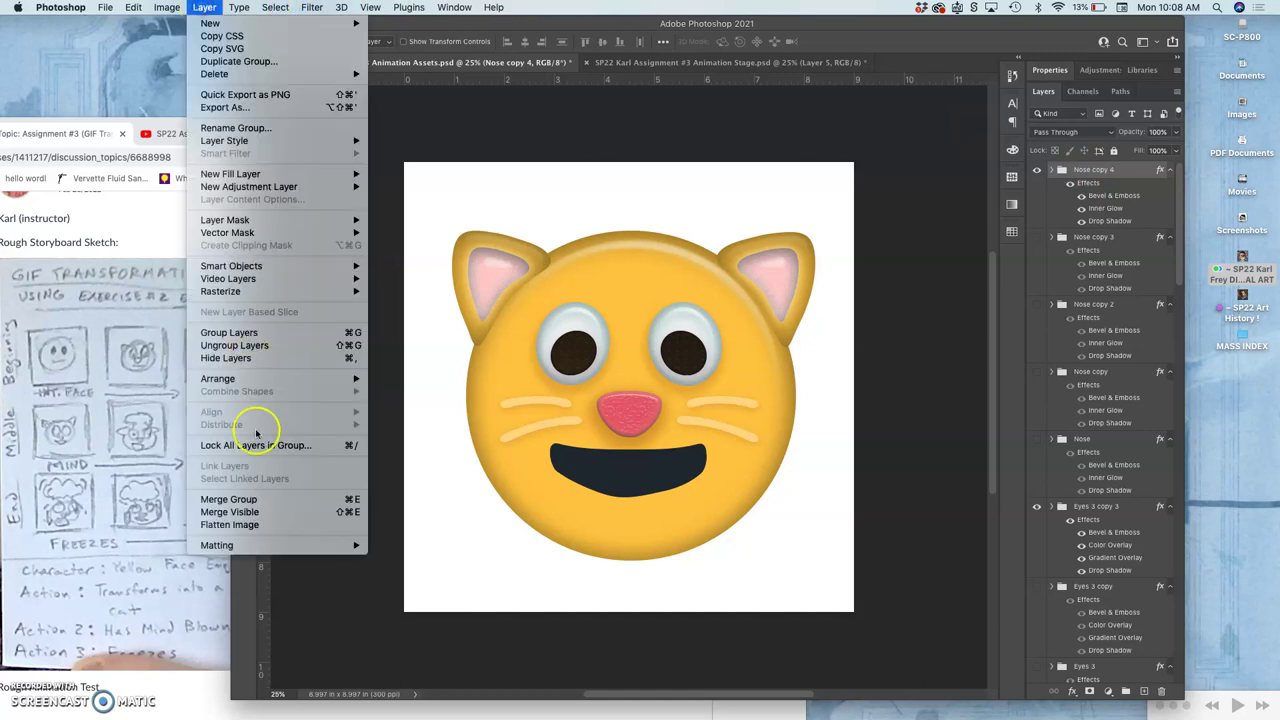
left_click(230, 512, "alt")
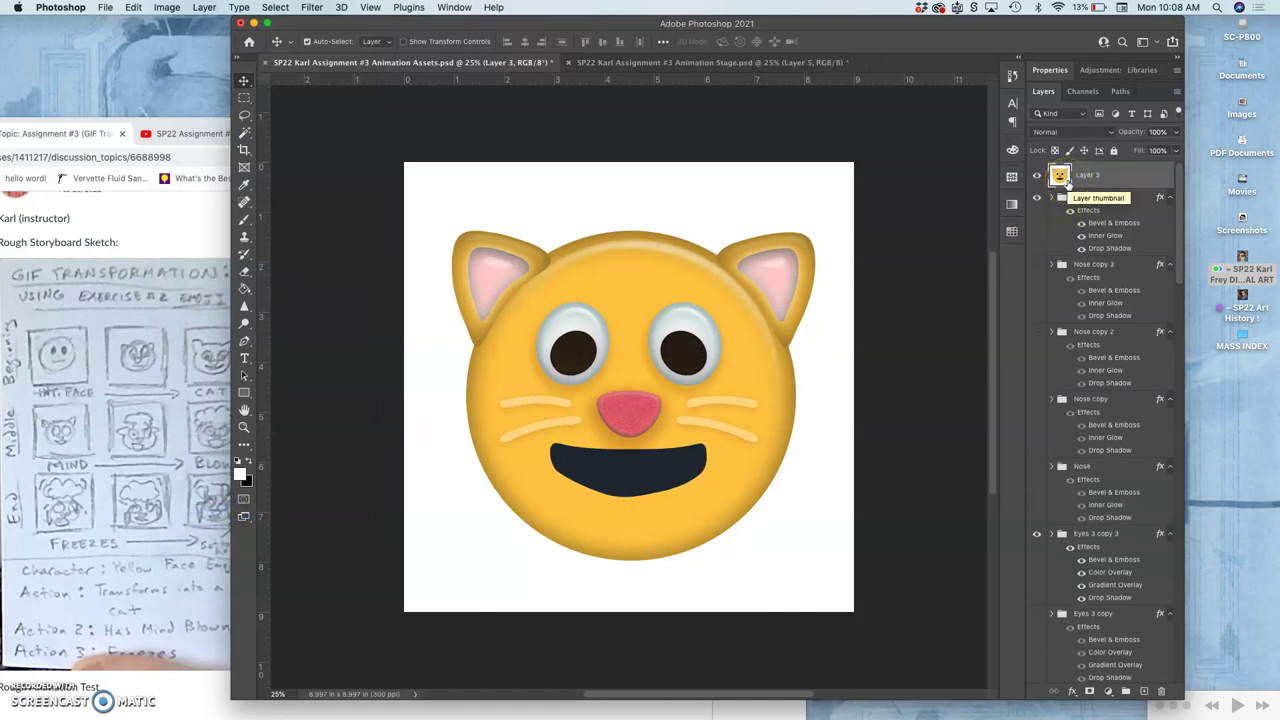
left_click(277, 8)
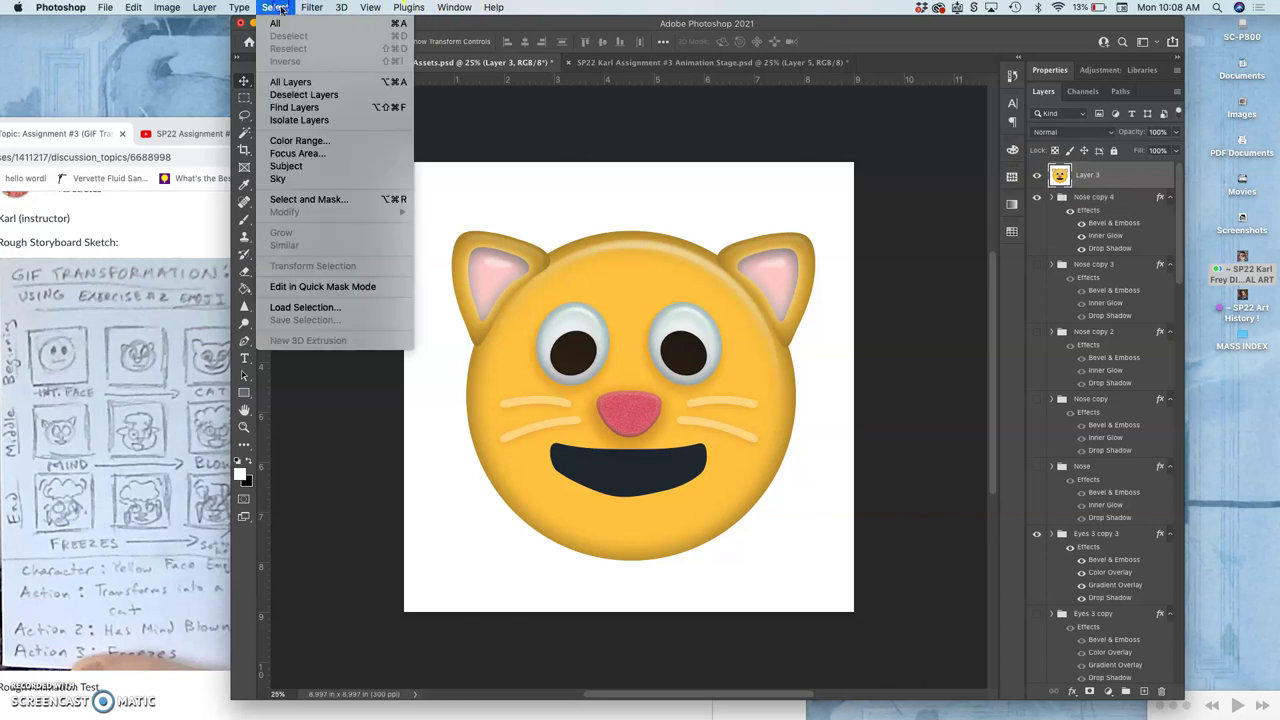
left_click(371, 35)
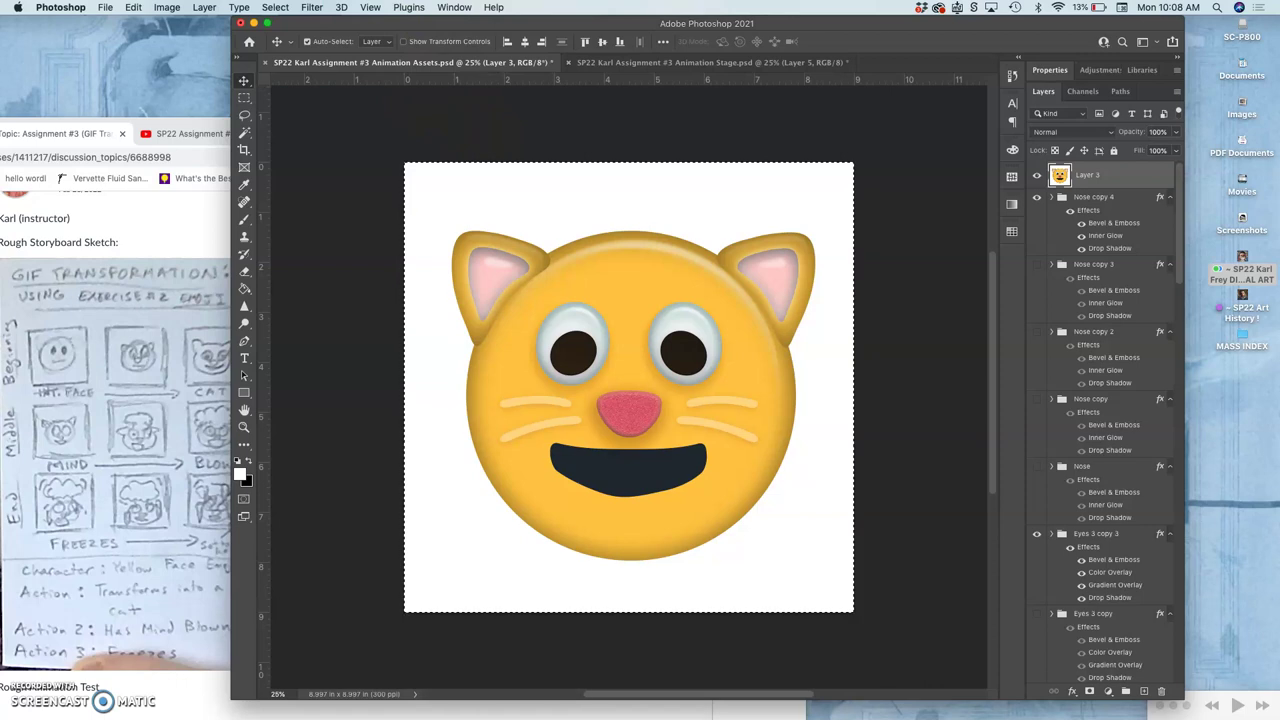
left_click(136, 9)
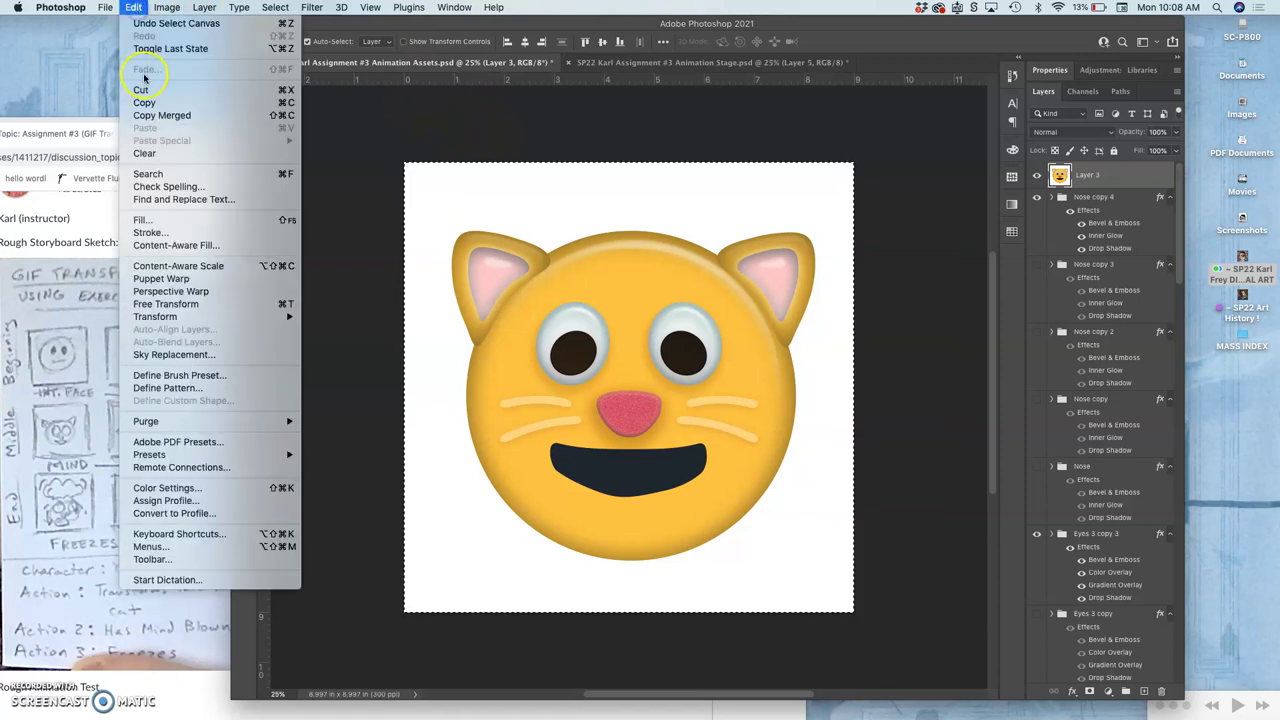
left_click(143, 103)
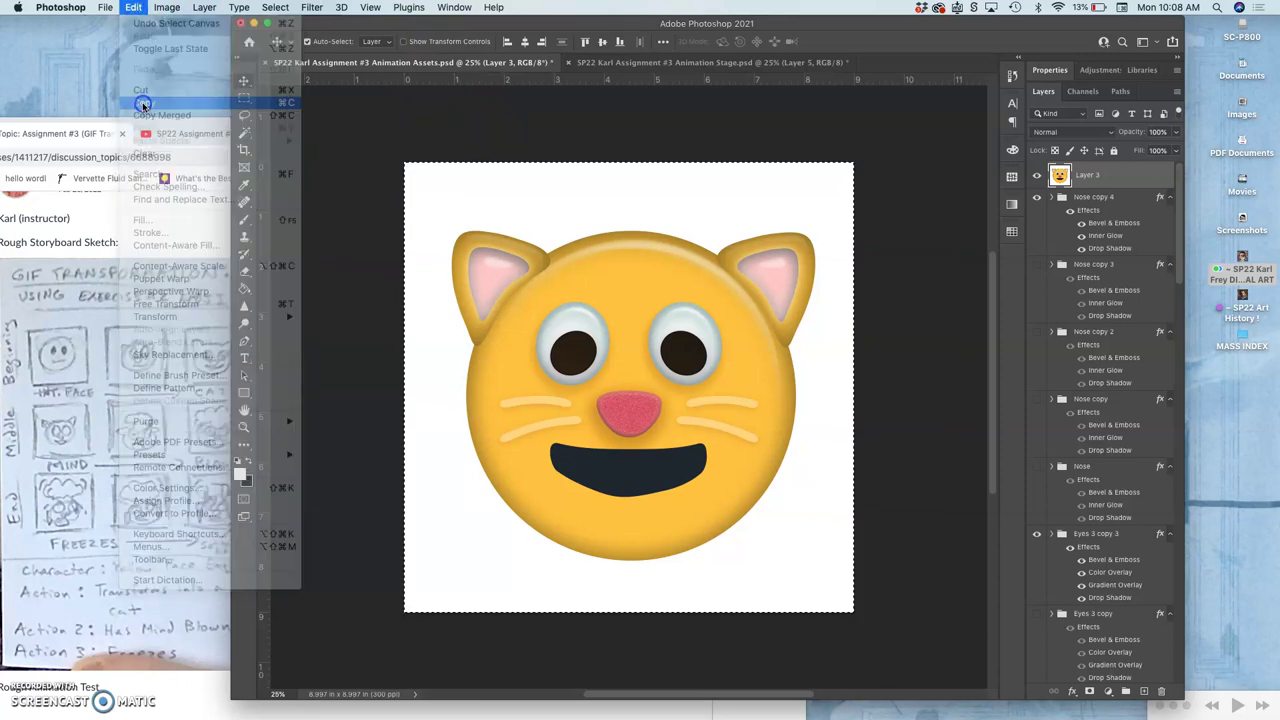
Show Layer 5 in the Stage file and paste the cat as new Layer 6
left_click(681, 63)
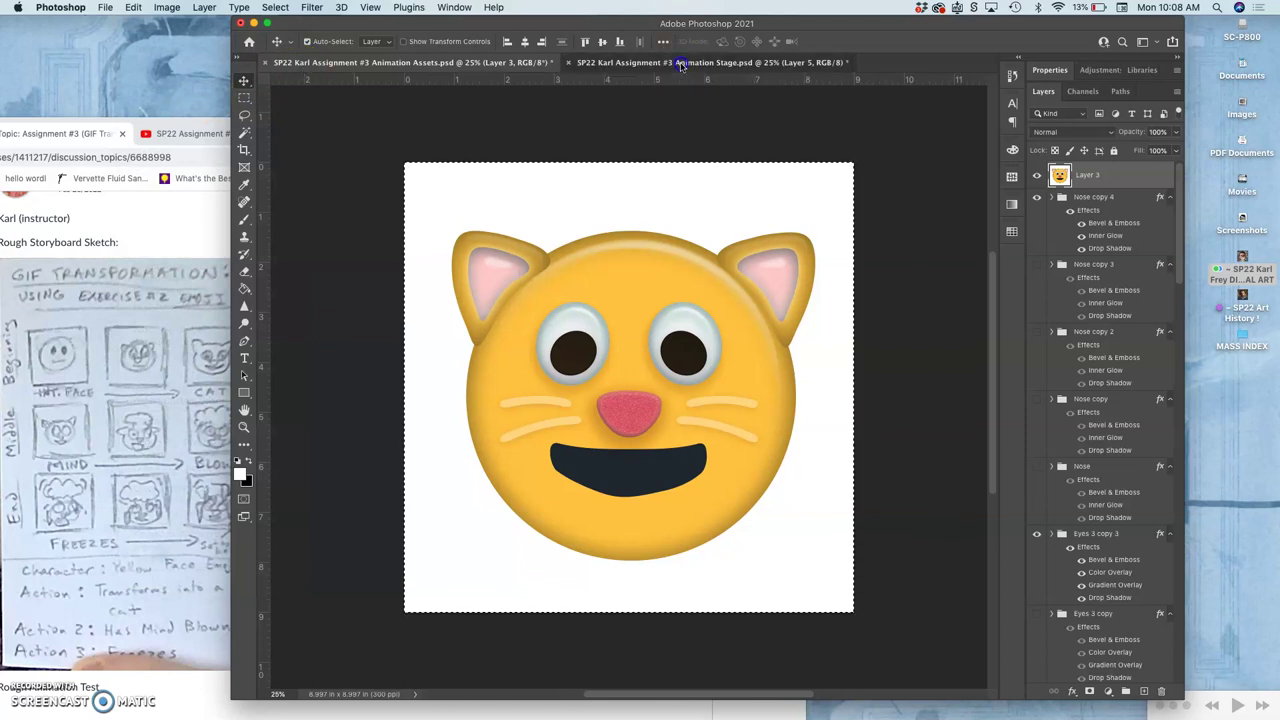
left_click(1036, 175)
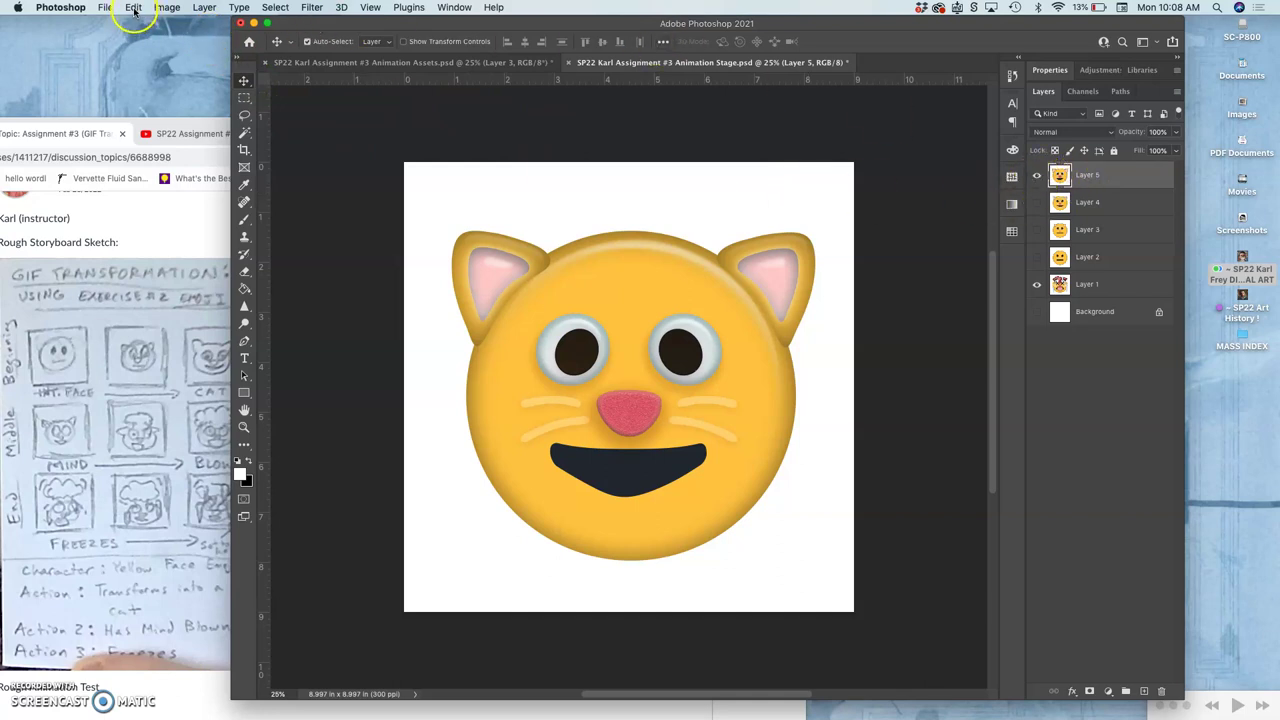
left_click(133, 8)
left_click(161, 128)
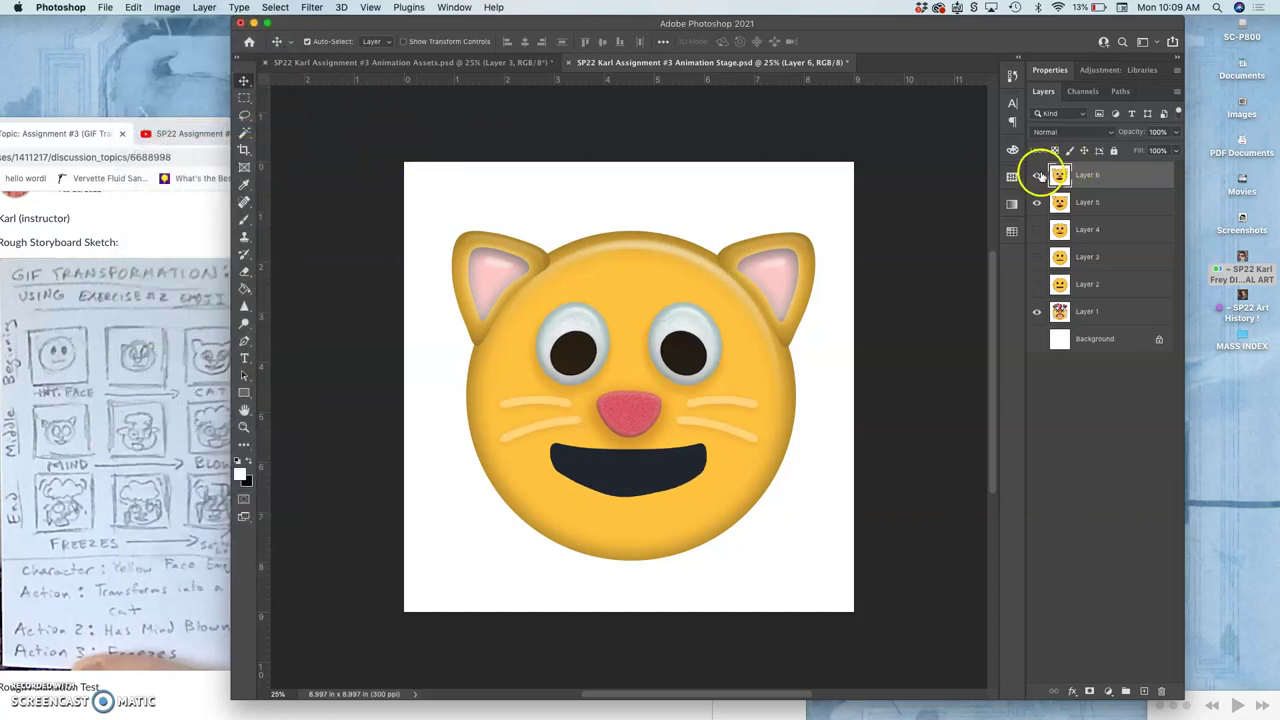
left_click(1037, 176)
left_click(1037, 176)
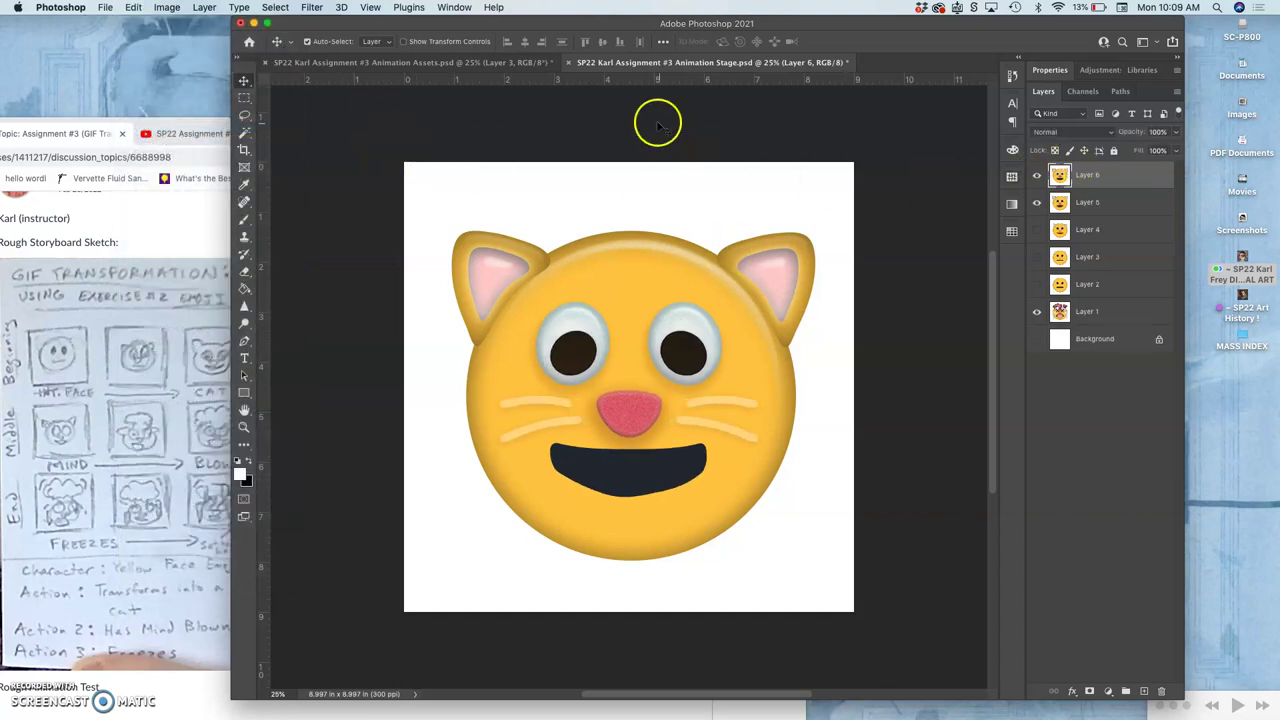
left_click(472, 66)
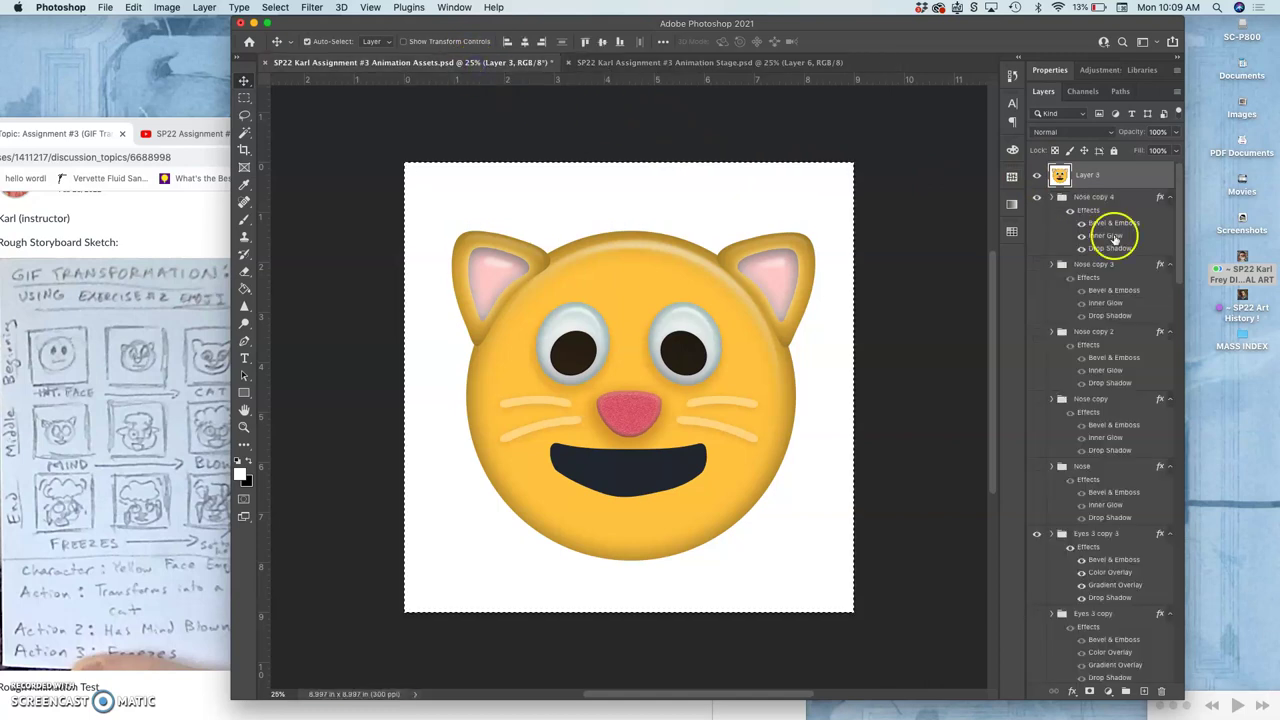
Clear the canvas selection and delete the merged Layer 3
left_click(1108, 176)
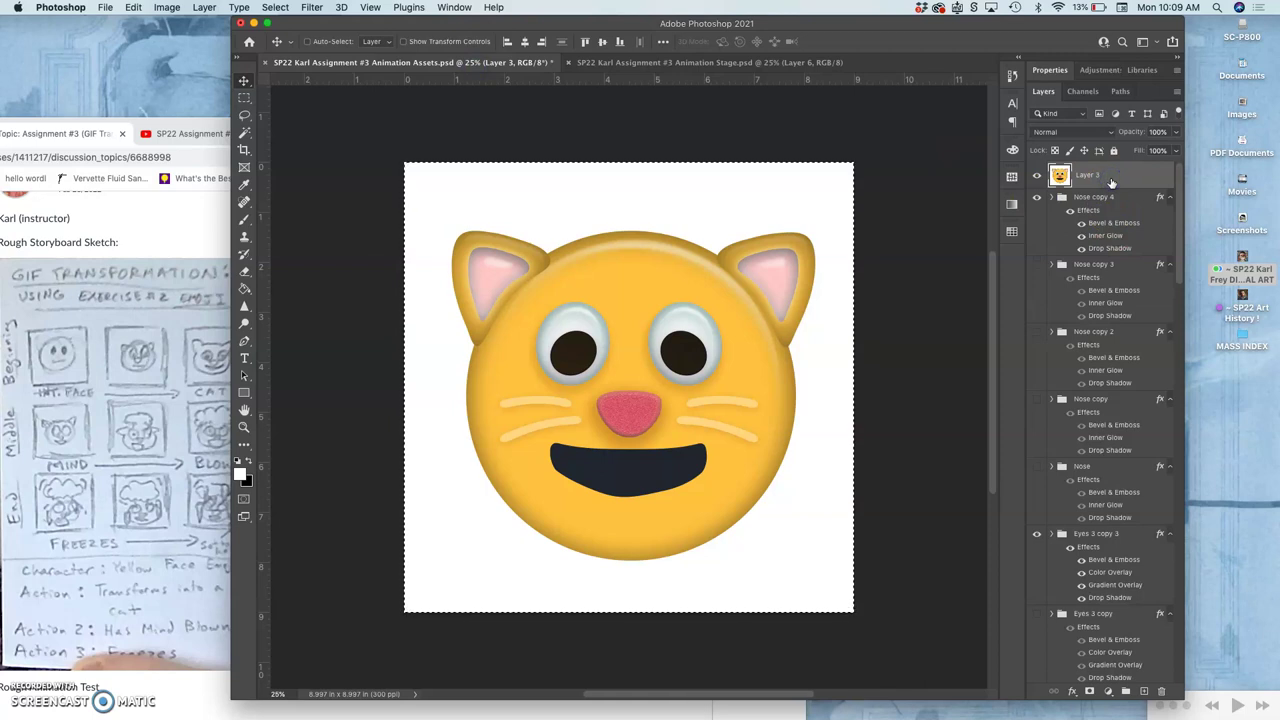
key("super+d")
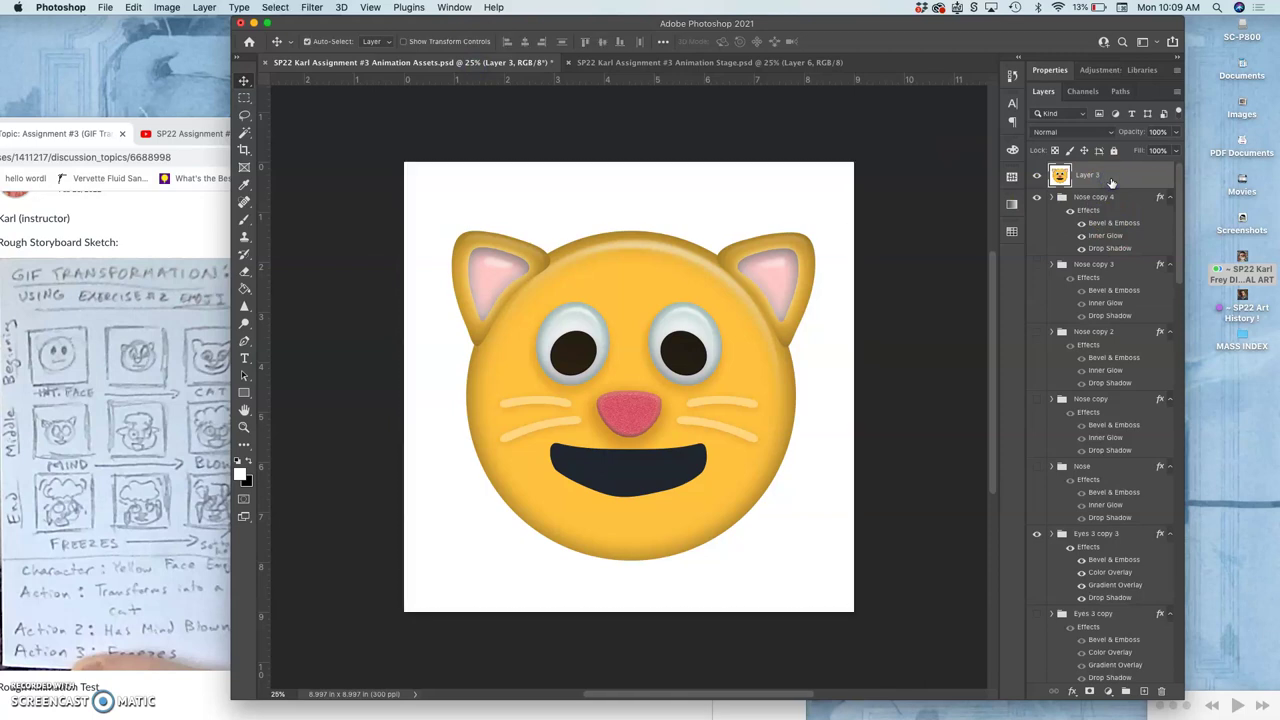
key("BackSpace")
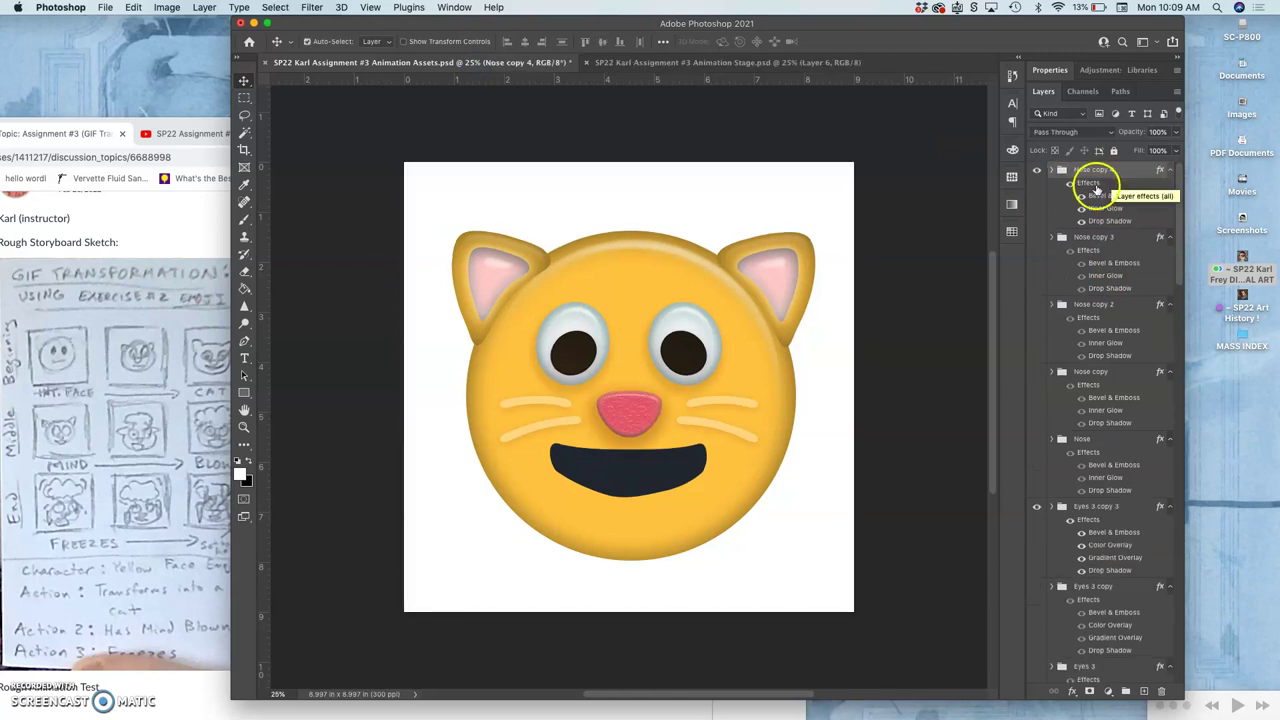
Duplicate the Nose copy 4 group as Nose copy 5 and hide the original
left_click(1097, 172)
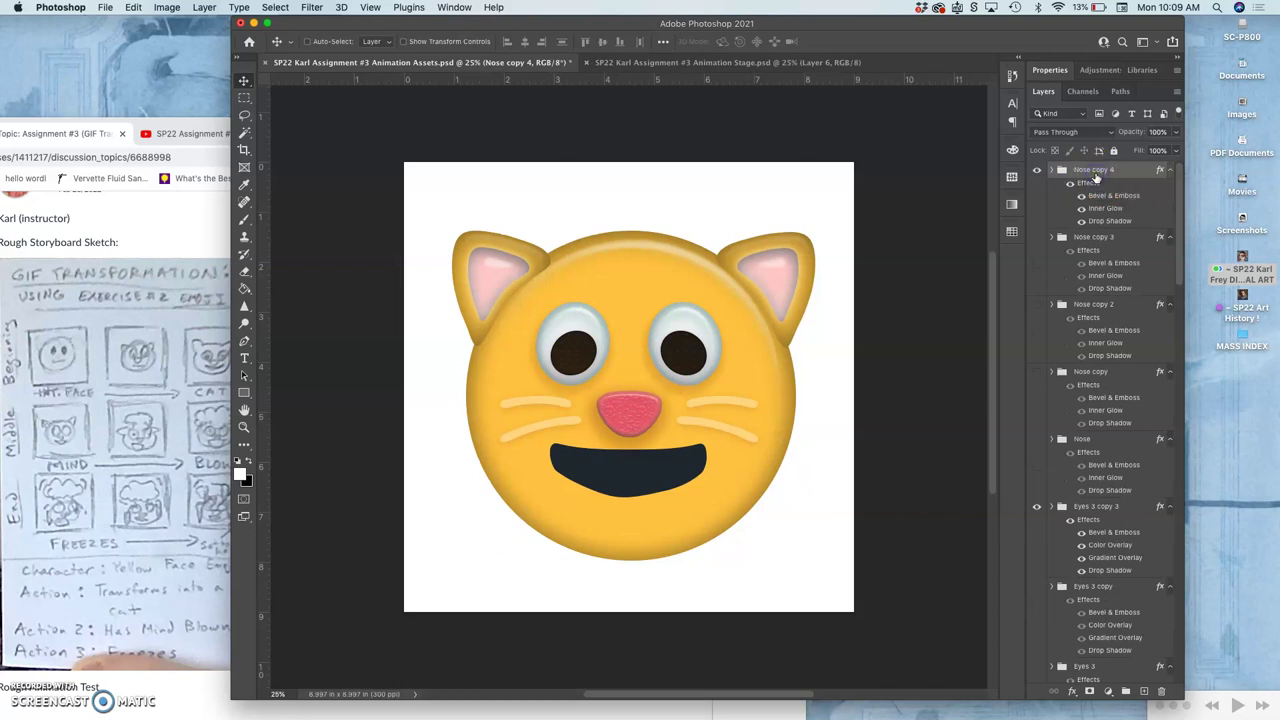
key("super+j")
left_click(1036, 237)
left_click(707, 260)
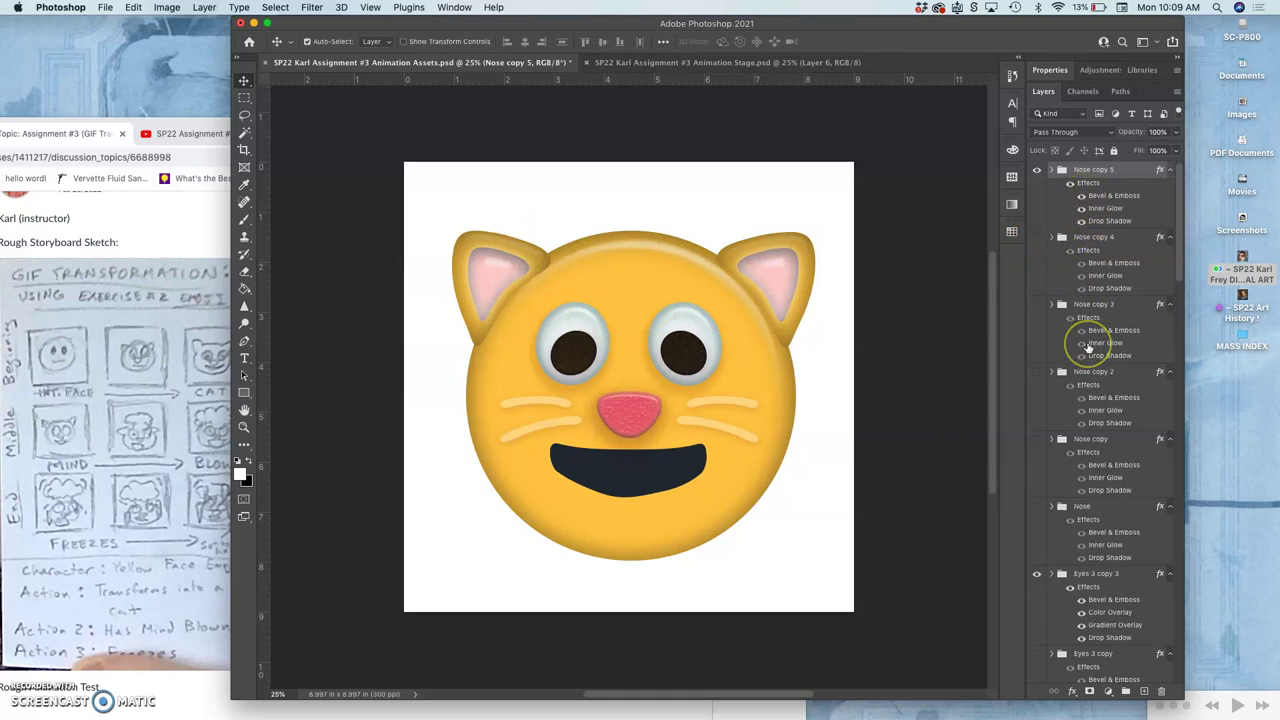
Scale the Eyes 3 copy 3 pupils to about 103% wide and 91% tall
scroll(1088, 348, "down", 3)
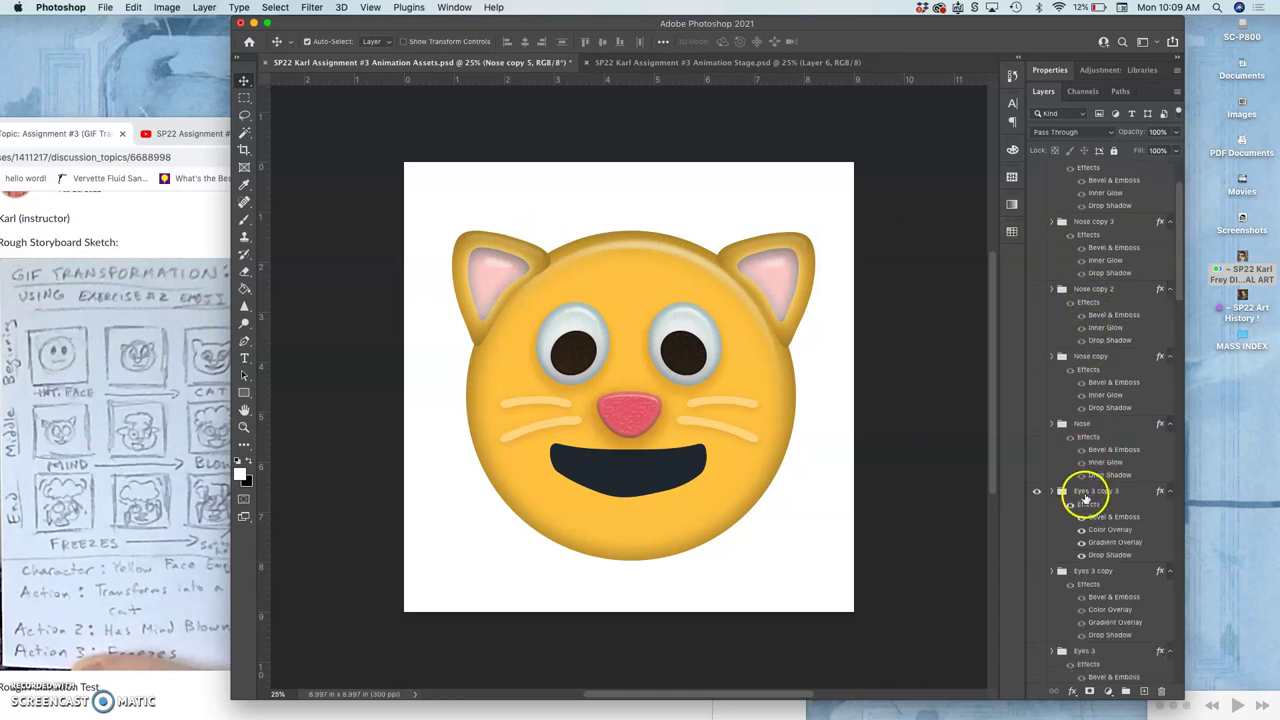
left_click(1088, 497)
key("super+t")
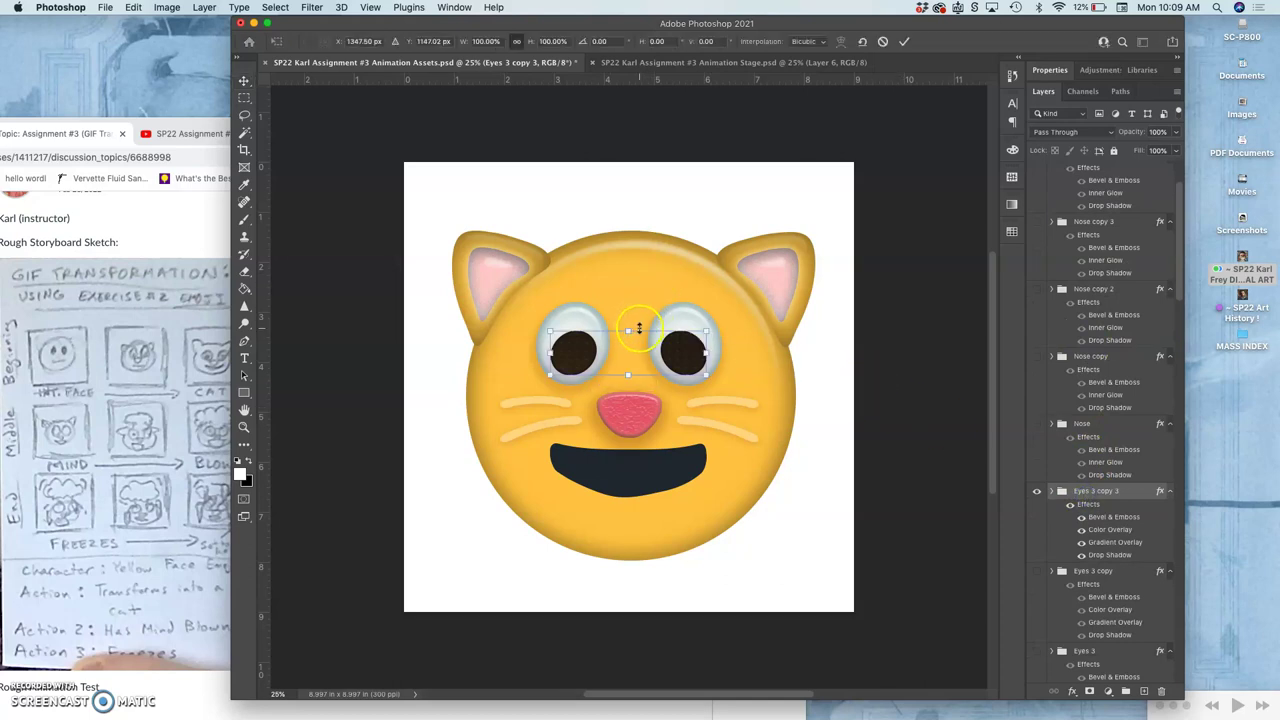
left_click_drag(627, 334, 708, 355)
left_click_drag(707, 351, 706, 352)
key("super+equal")
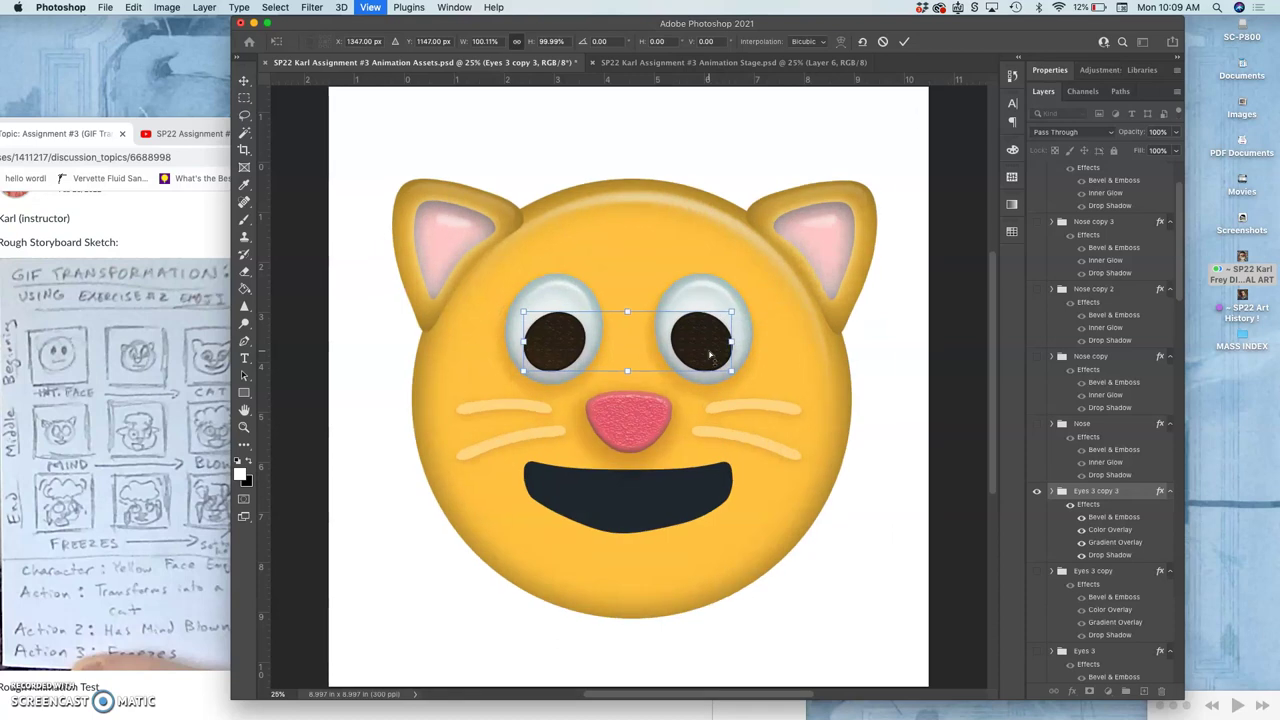
key("super+equal")
key("super+equal")
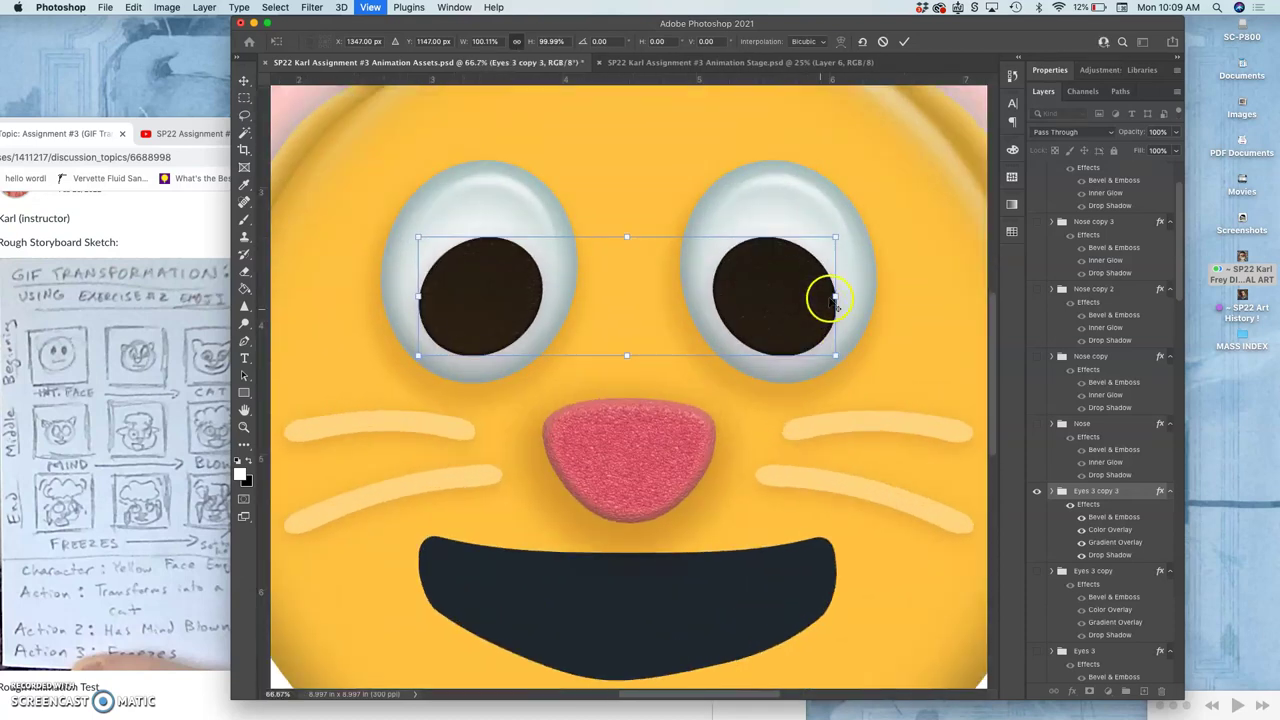
left_click_drag(835, 295, 843, 295)
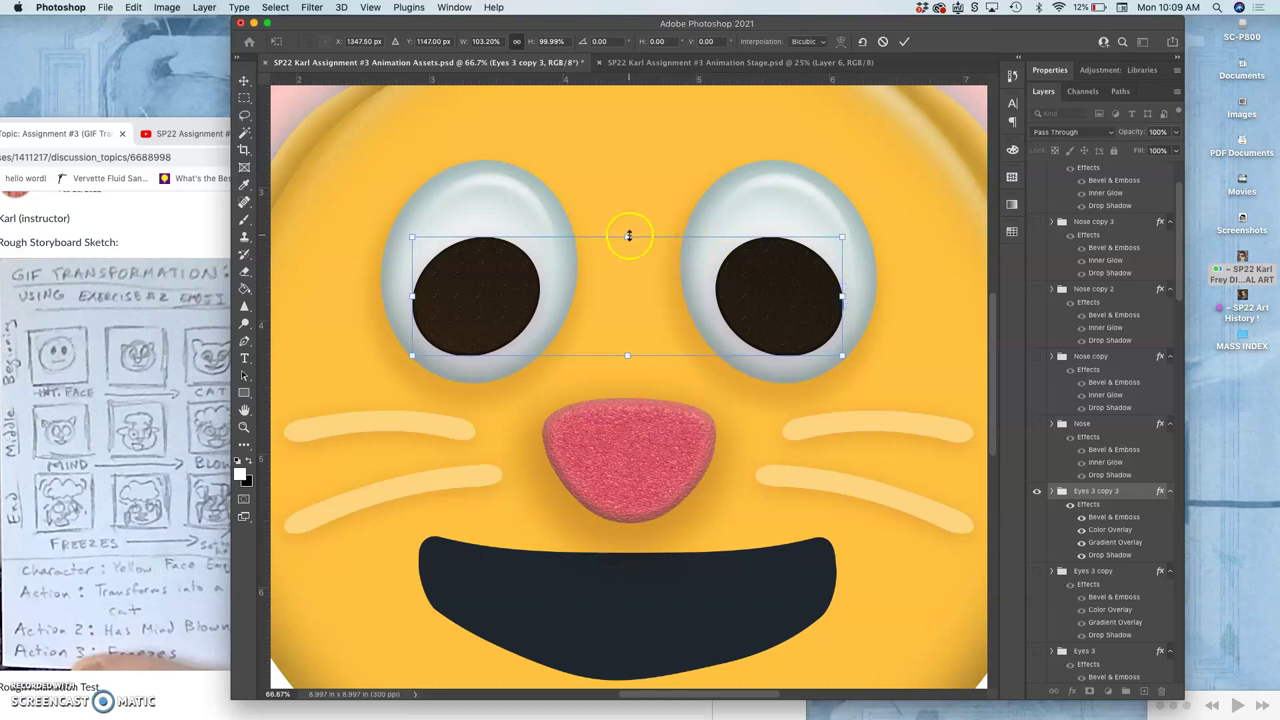
left_click_drag(629, 236, 628, 240)
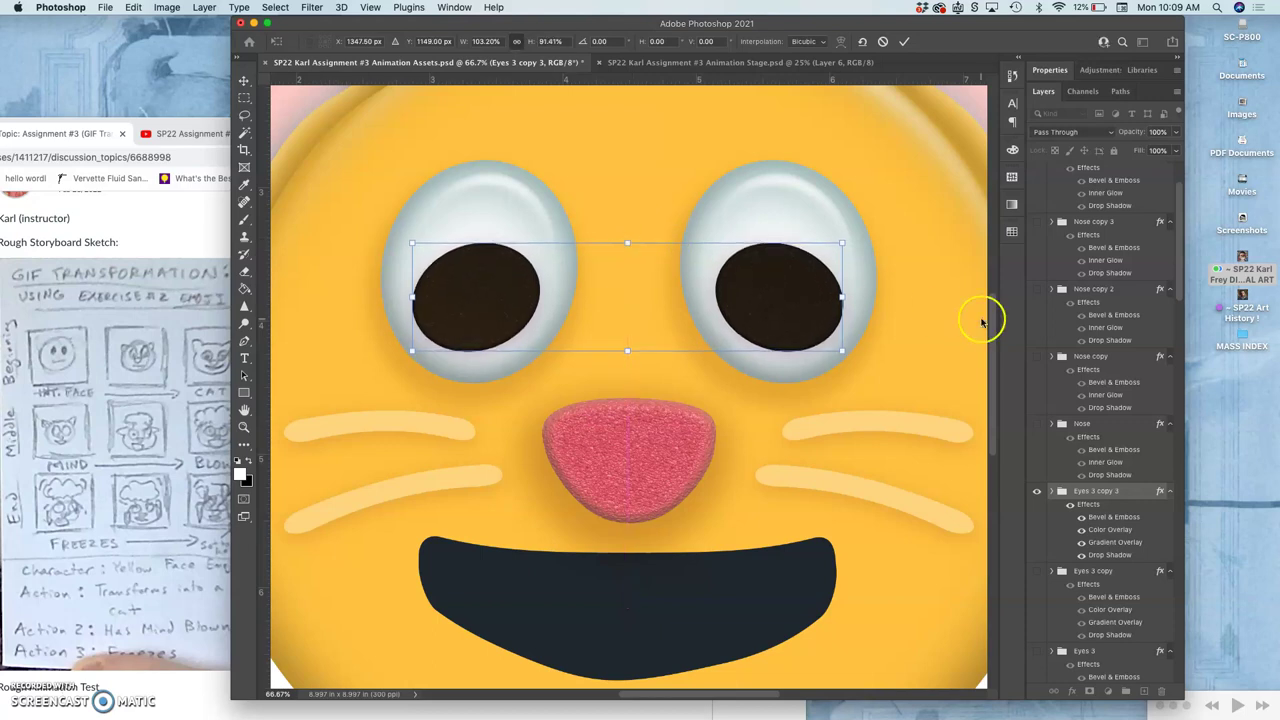
Apply the eye resize and shrink the right pupil, Ellipse 9 copy, to roughly 92%
left_click(1050, 491)
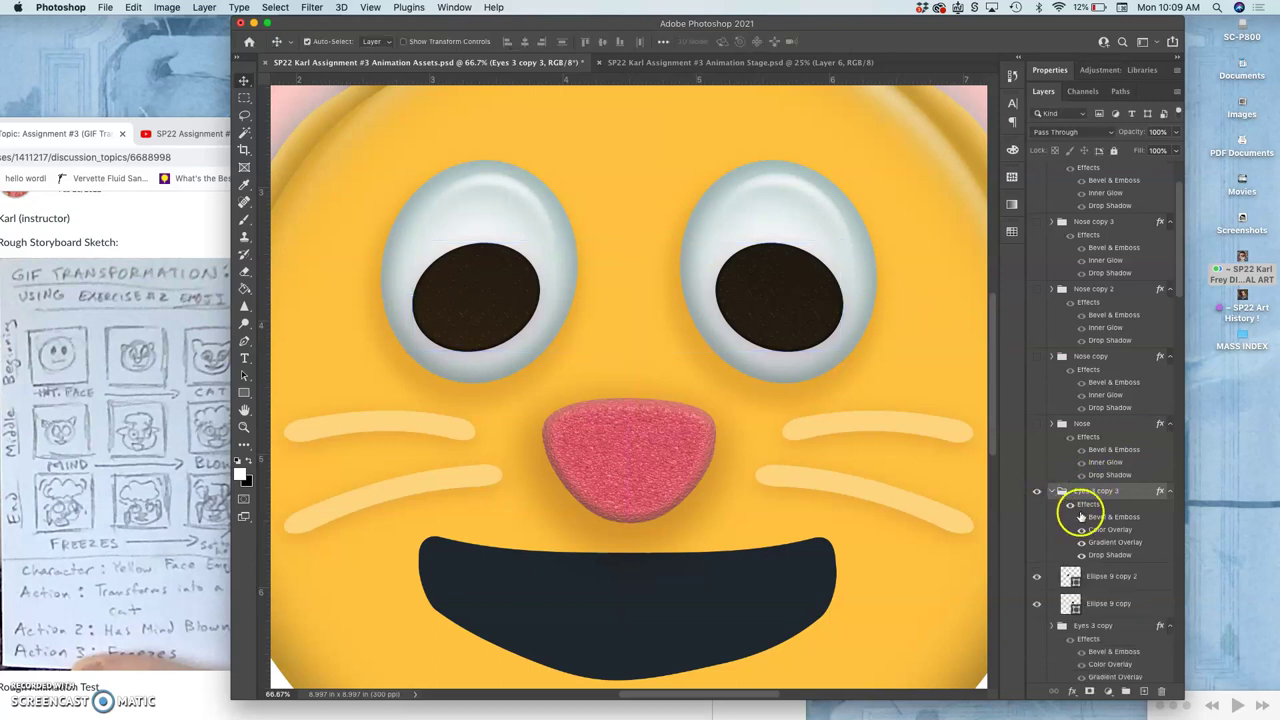
scroll(1080, 510, "down", 1)
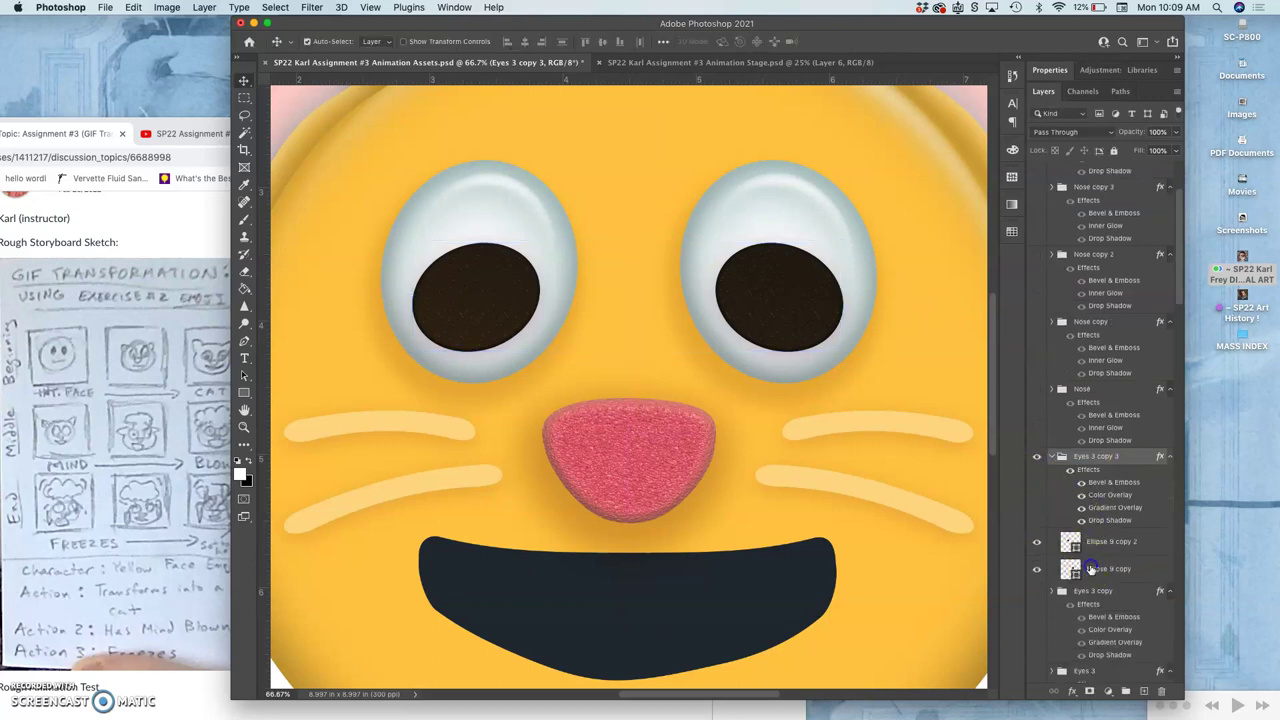
left_click(1090, 569)
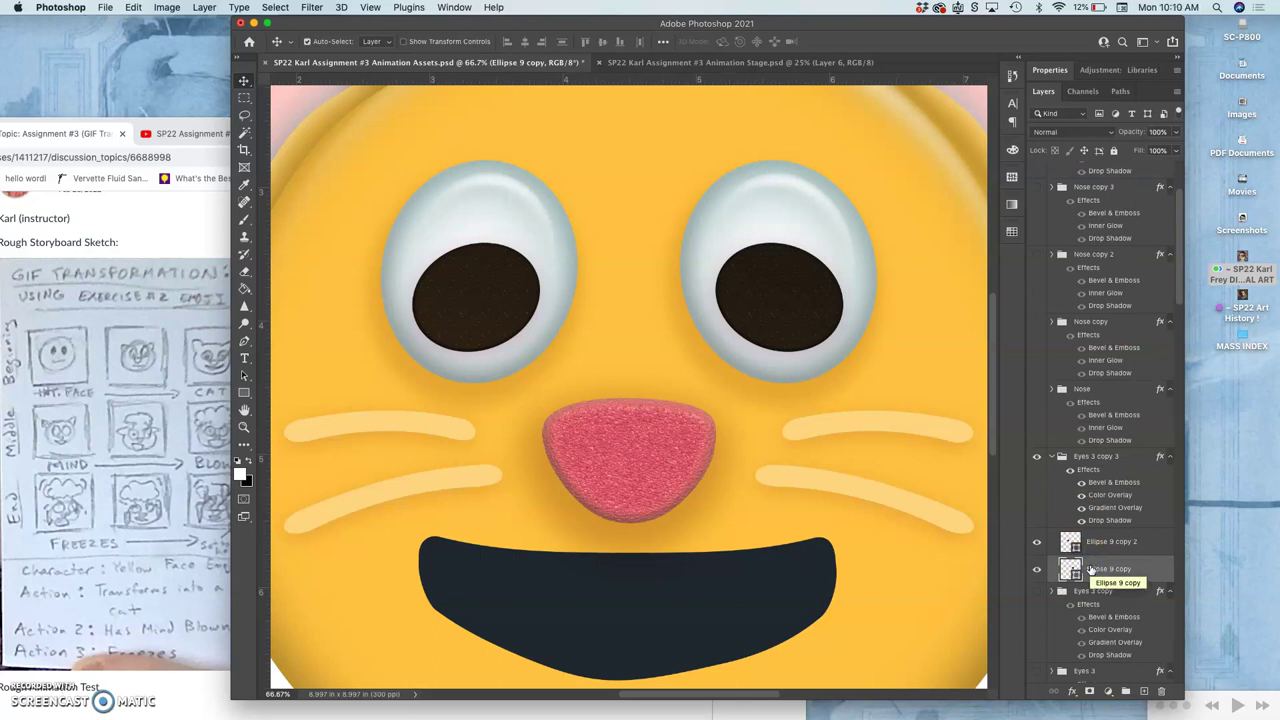
key("super+t")
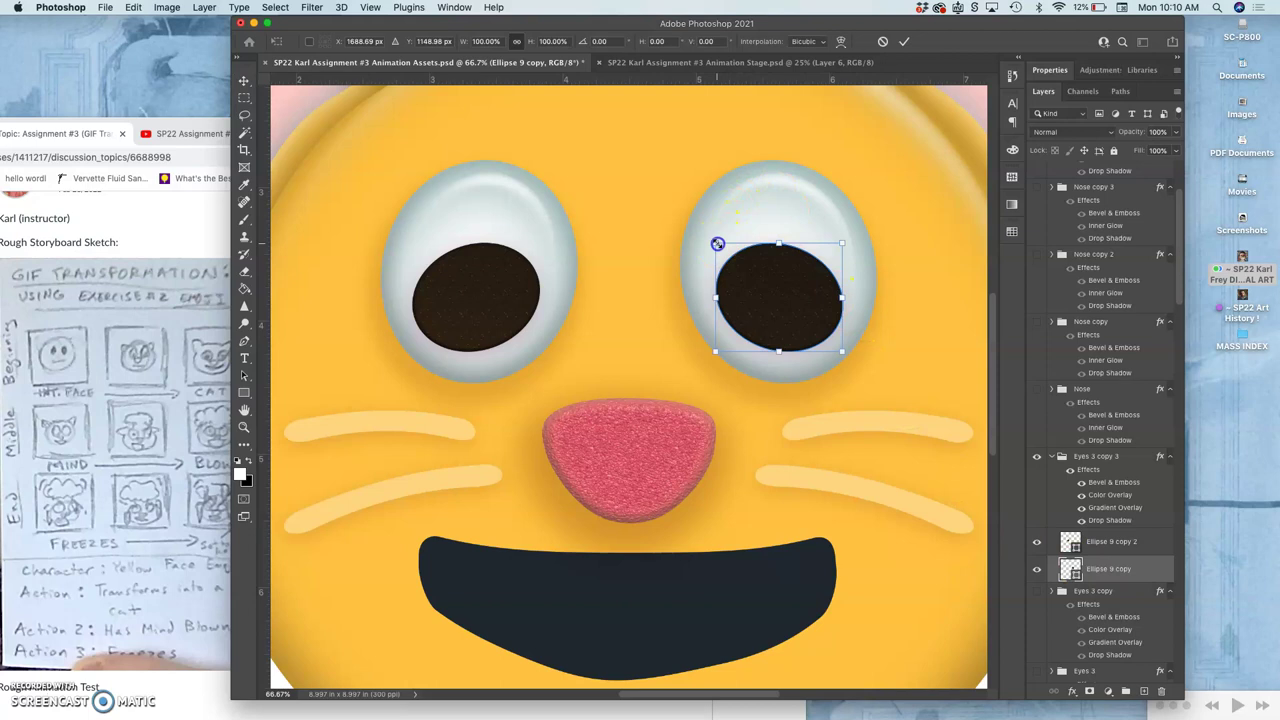
left_click_drag(717, 244, 728, 252)
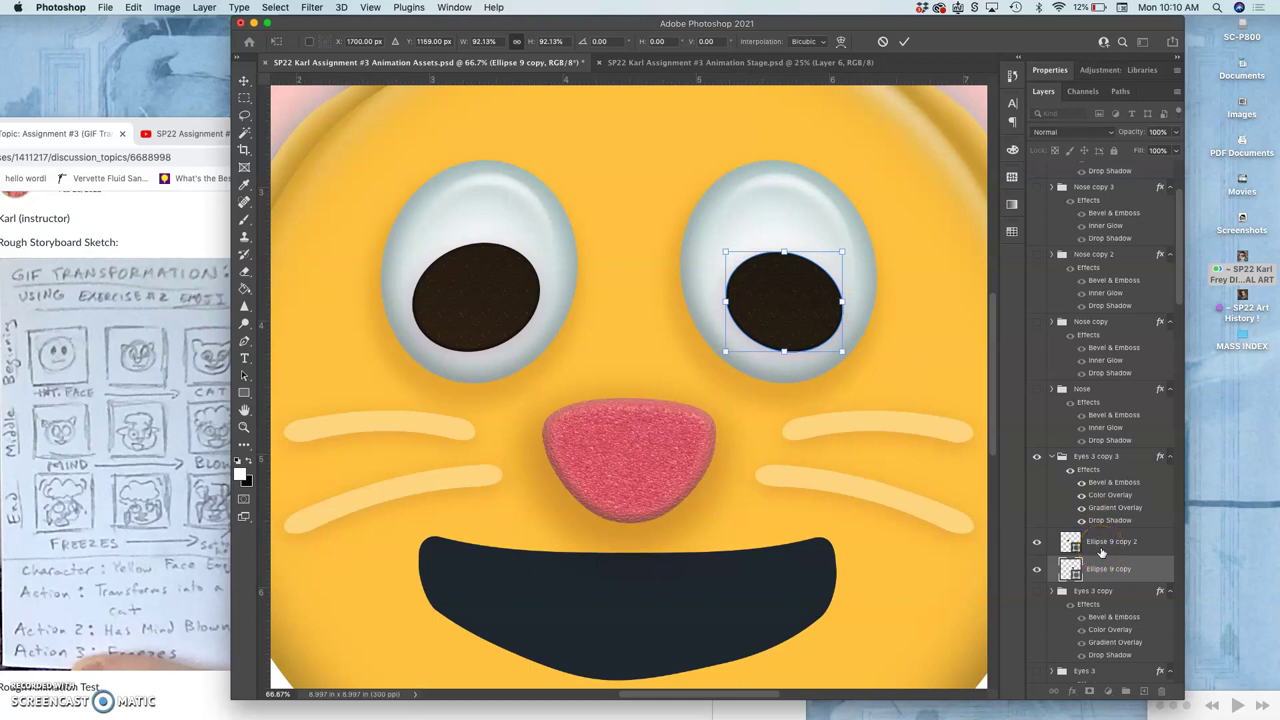
Shrink the left pupil, Ellipse 9 copy 2, to about 91%, then zoom out to the whole face
left_click(1101, 549)
key("super+t")
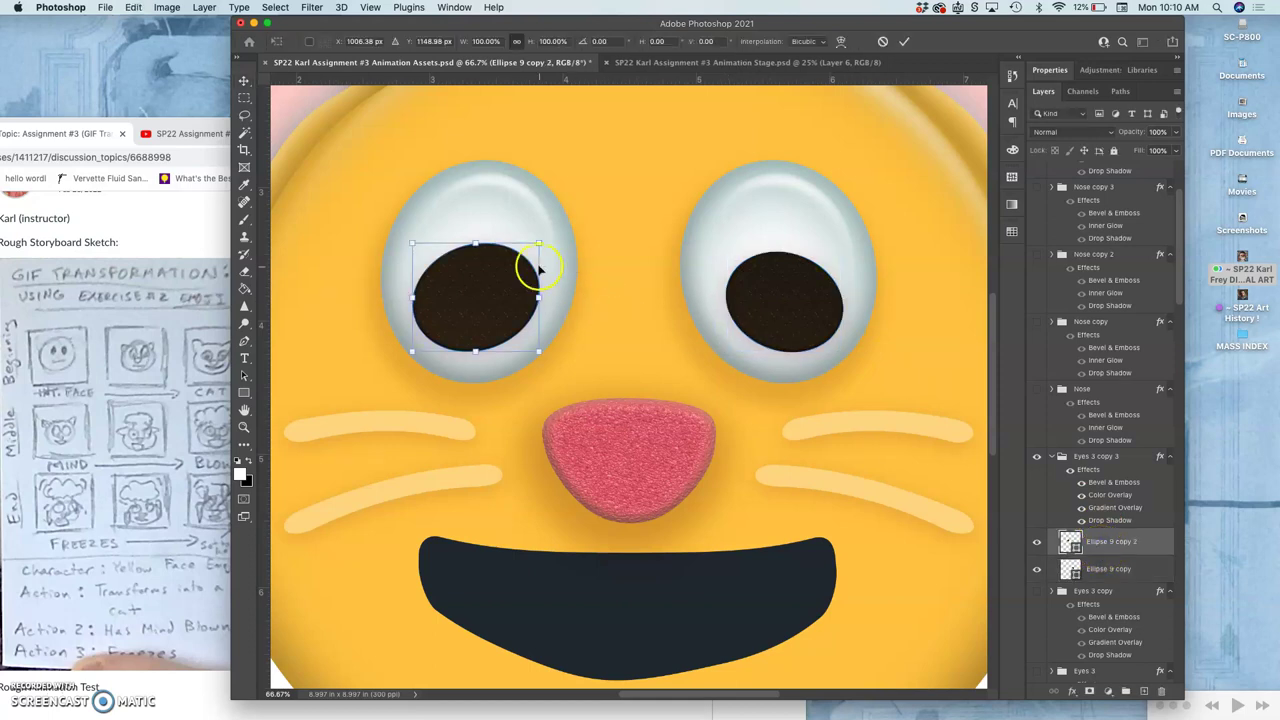
left_click_drag(538, 242, 524, 252)
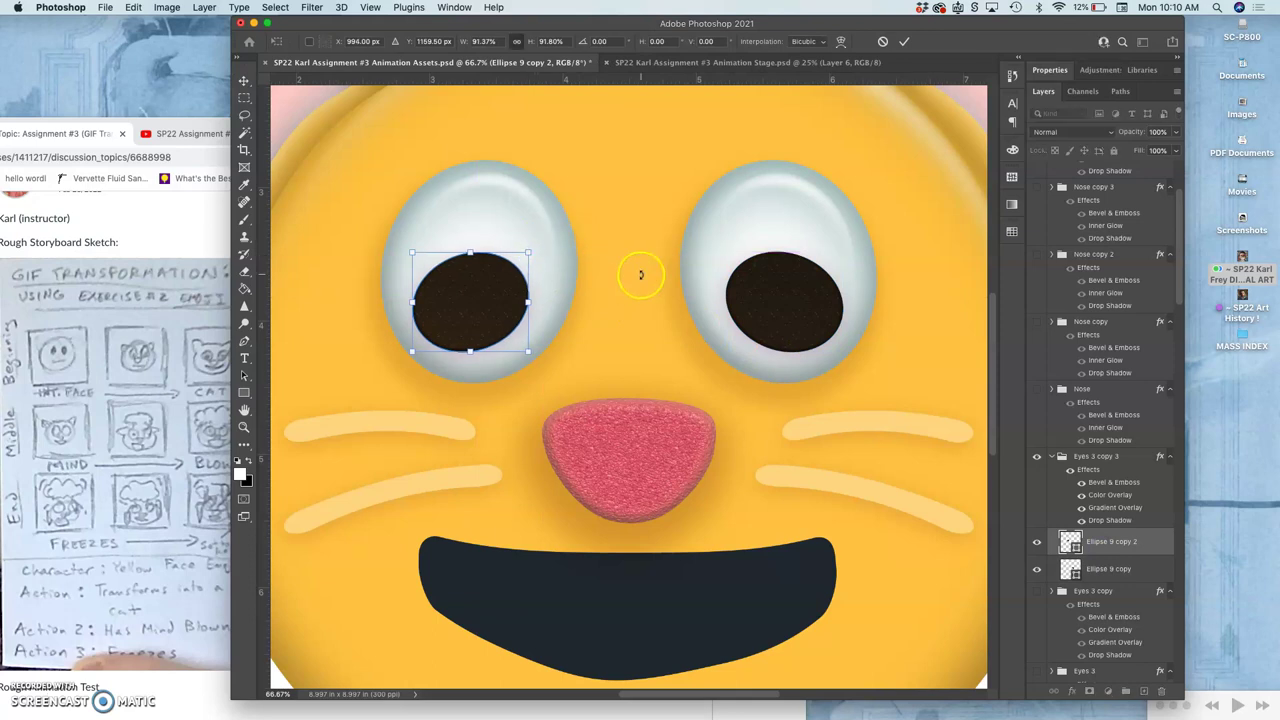
key("Return")
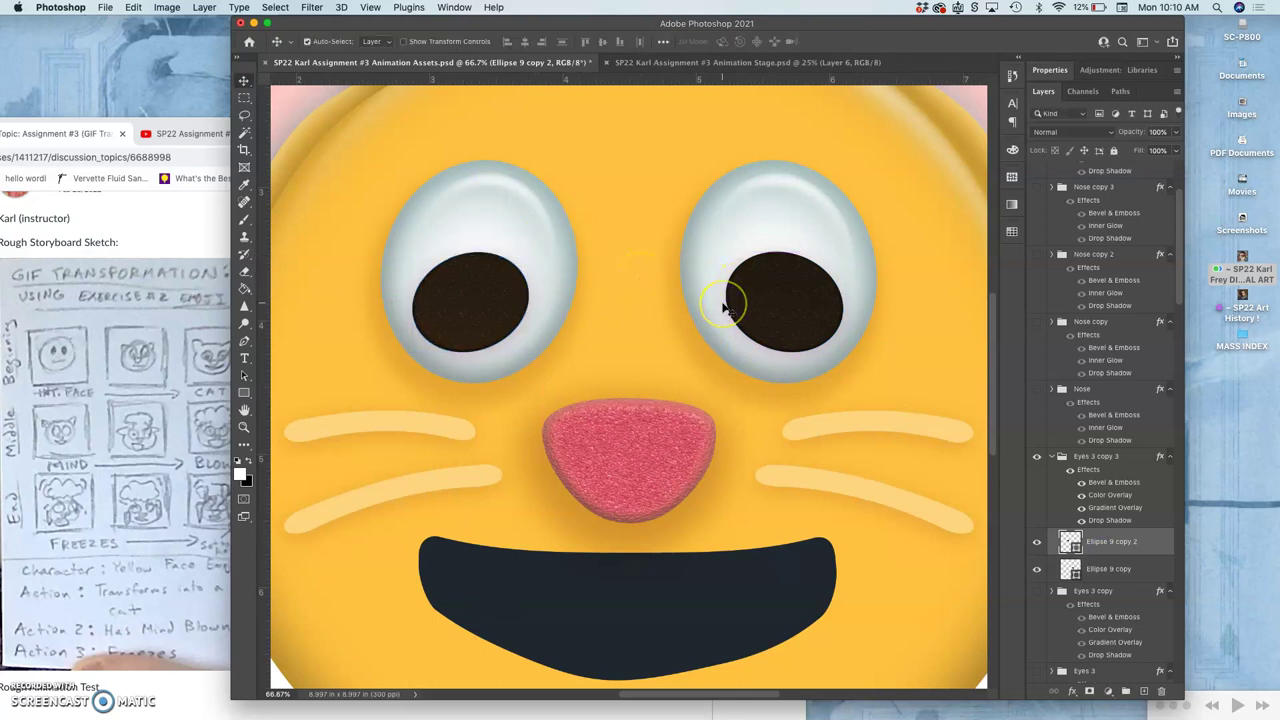
key("super+minus")
key("super+minus")
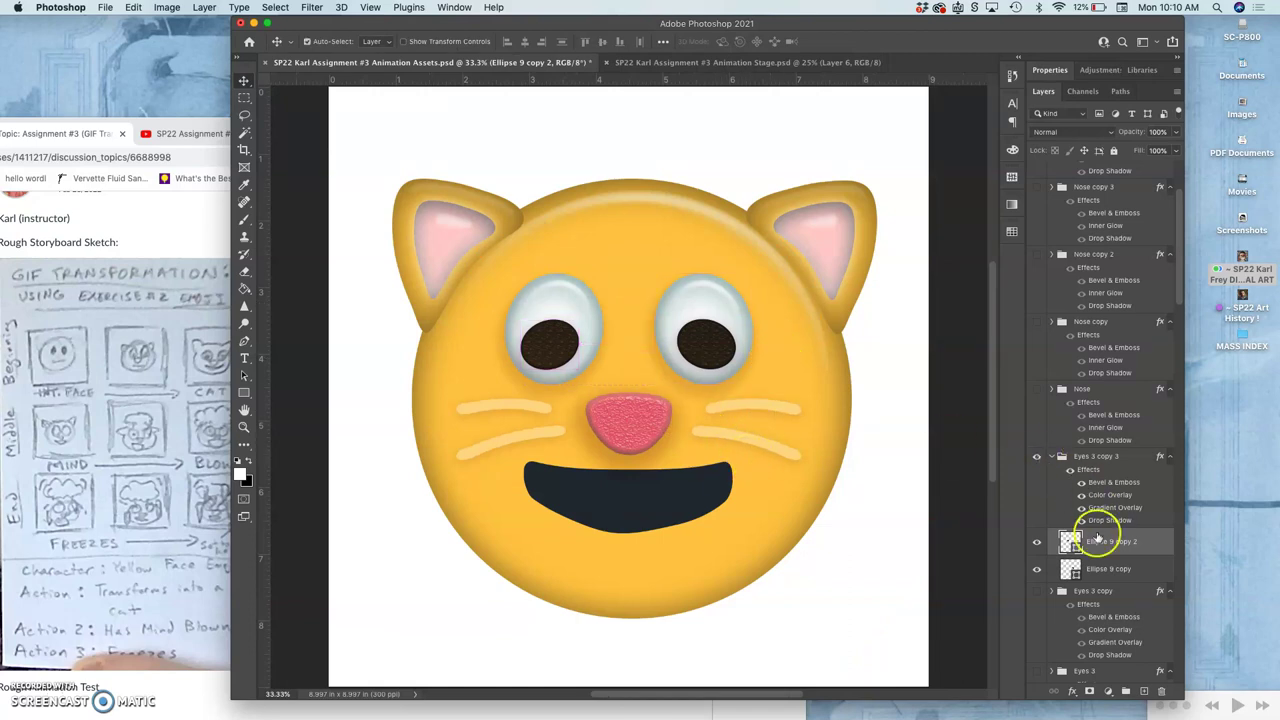
Collapse Eyes 3 copy 3 and compare the Assets cat with the Stage file at 33.3%
scroll(1092, 530, "down", 3)
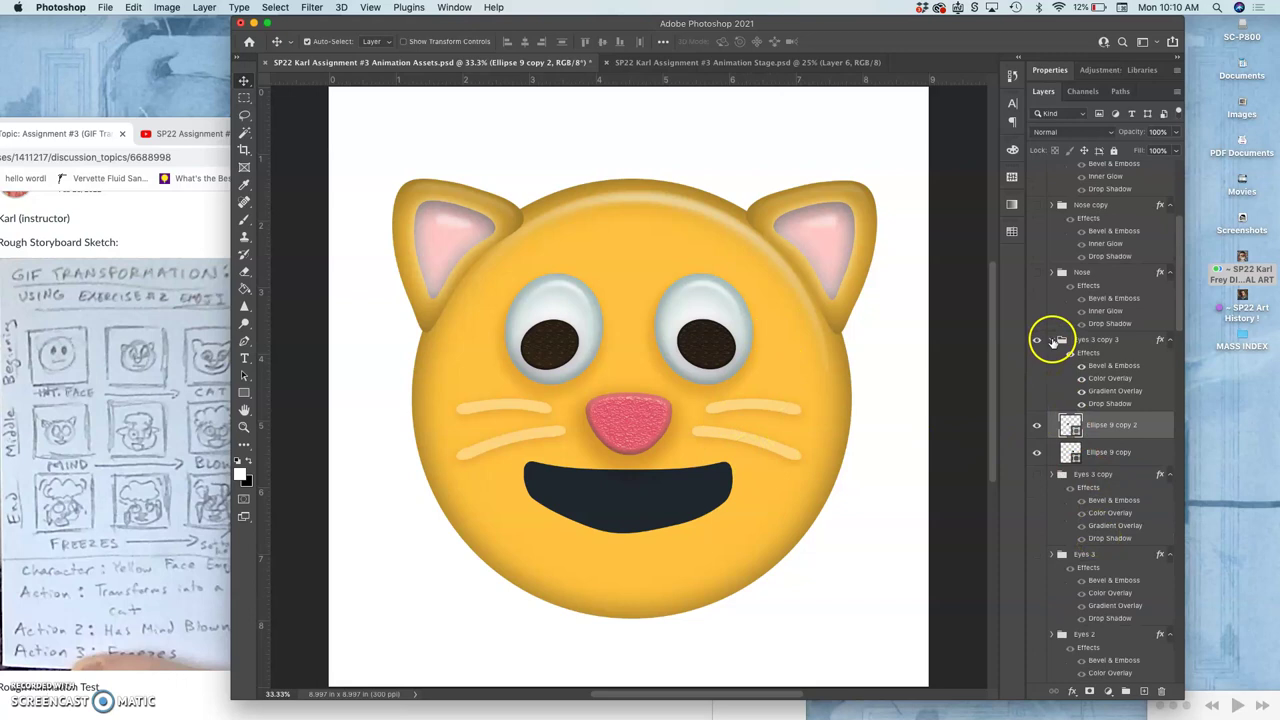
left_click(1061, 340)
scroll(1070, 520, "down", 2)
scroll(1076, 473, "down", 6)
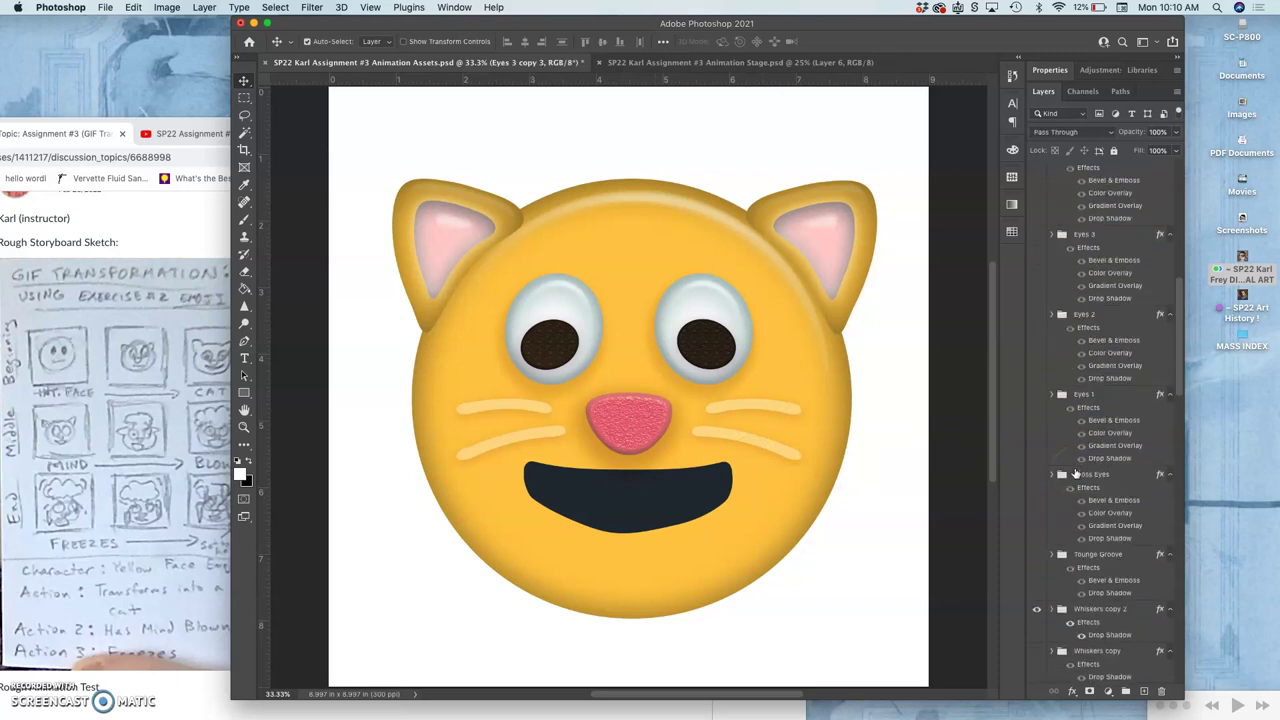
left_click(790, 64)
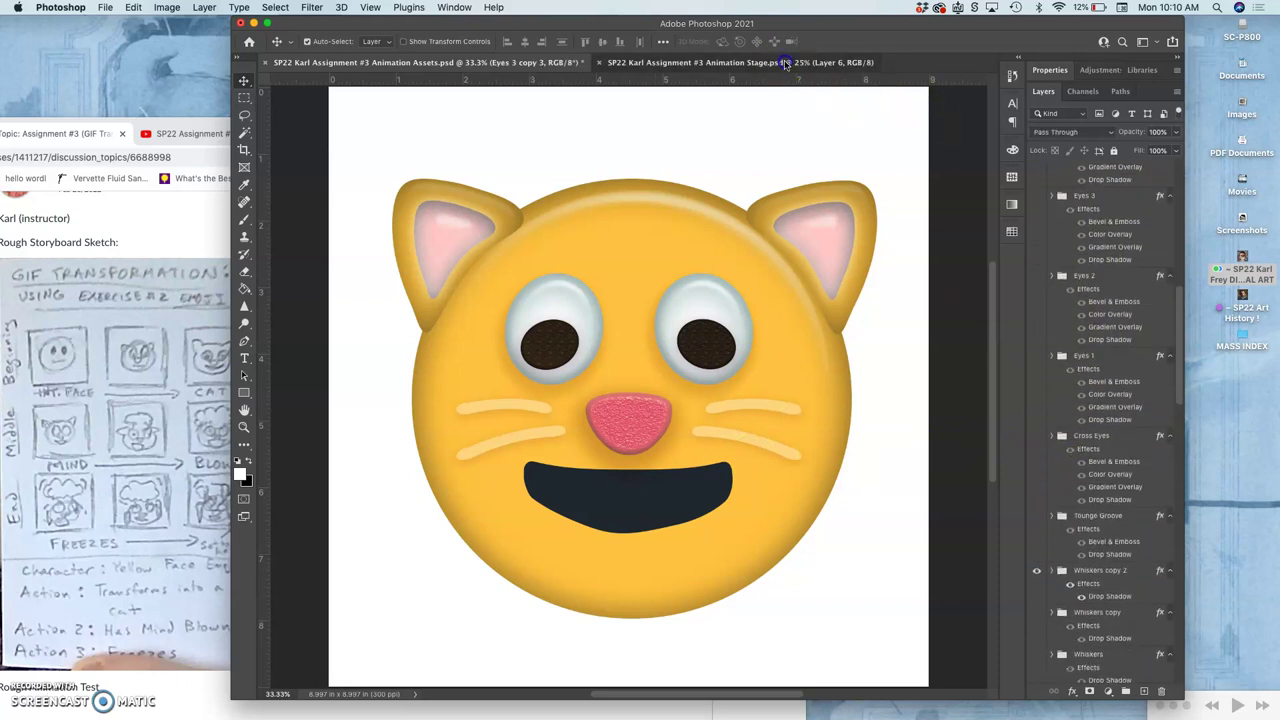
left_click(537, 62)
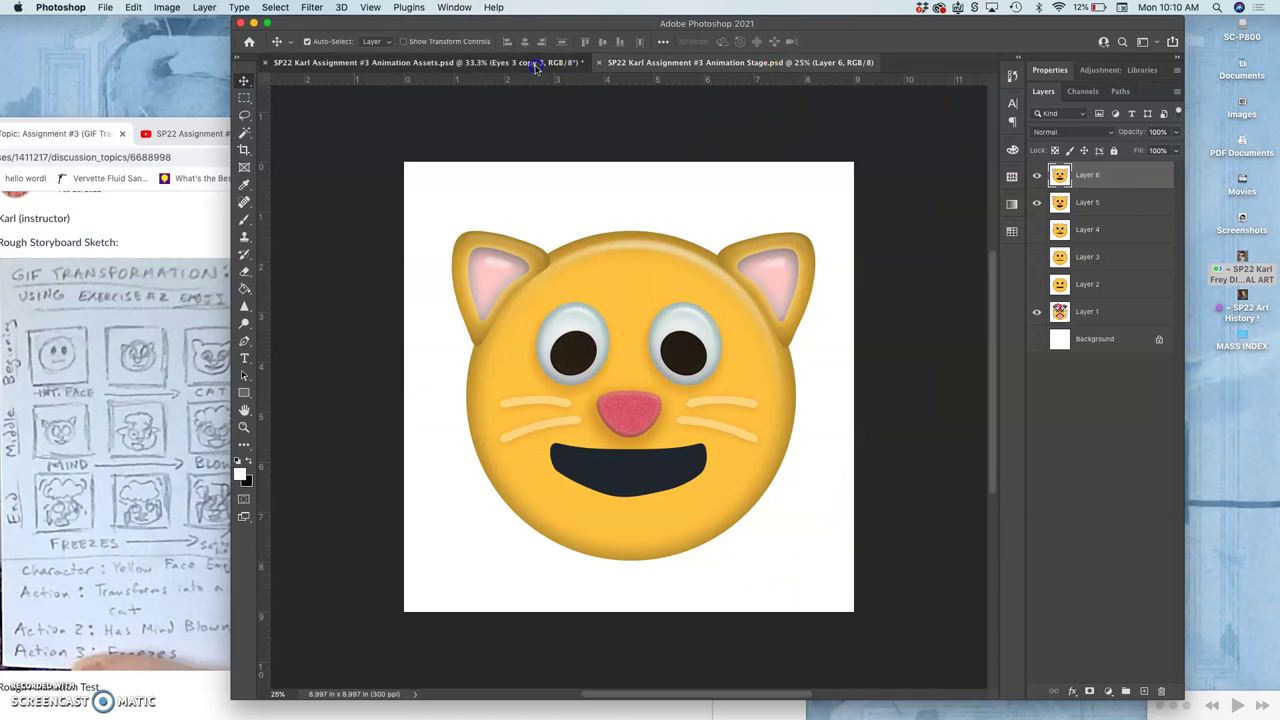
left_click(716, 63)
key("super+equal")
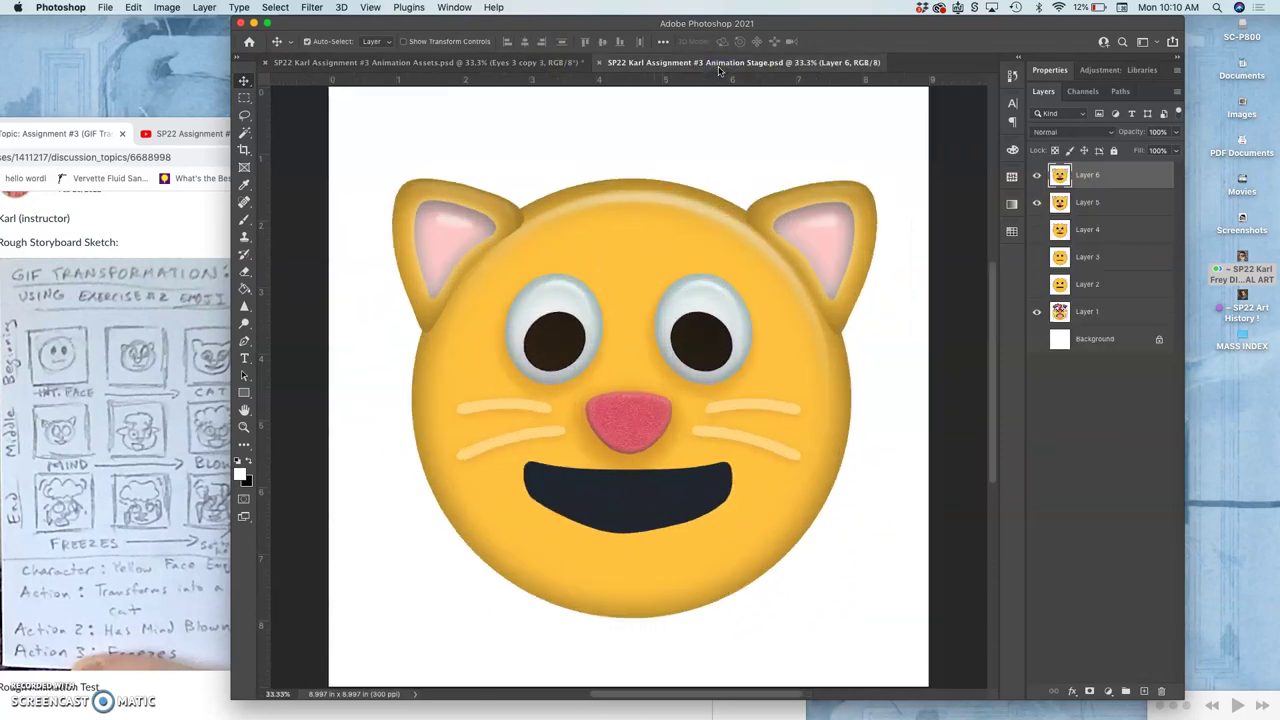
left_click(510, 62)
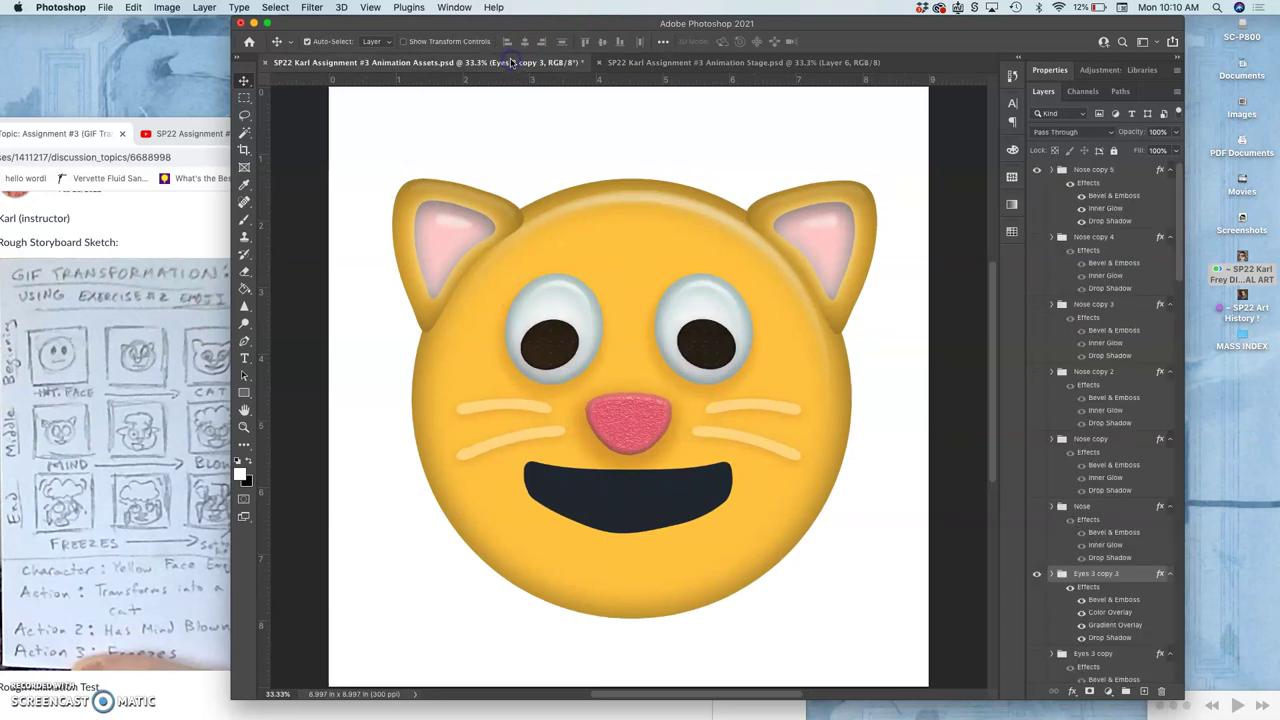
left_click(650, 63)
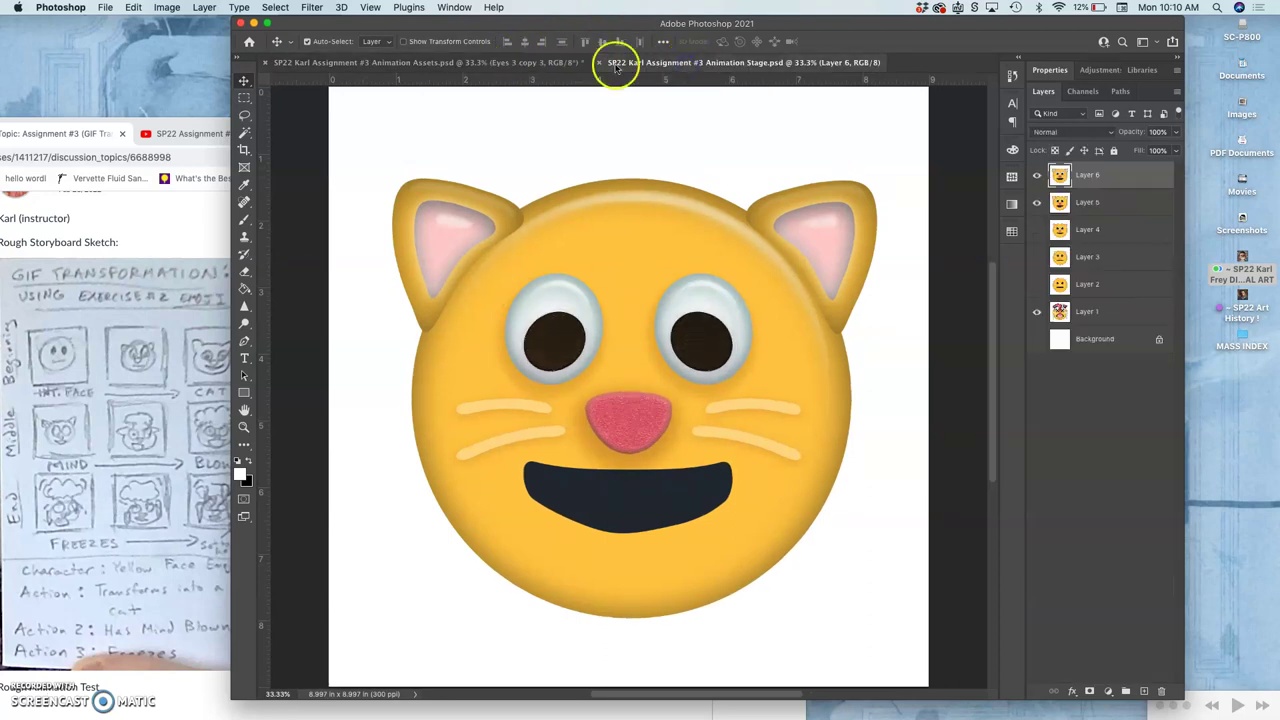
left_click(548, 64)
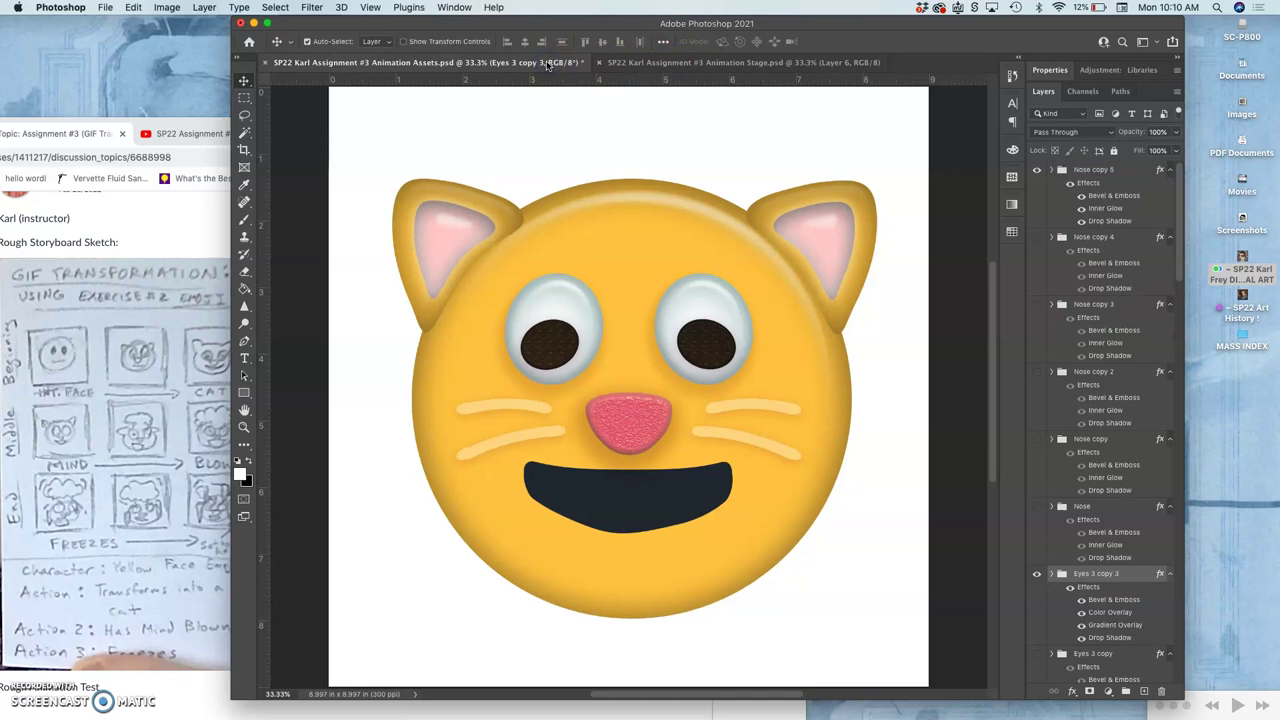
Shift the Ellipse 9 copy 2 pupil slightly right and nudge Ellipse 9 copy down
left_click(1053, 574)
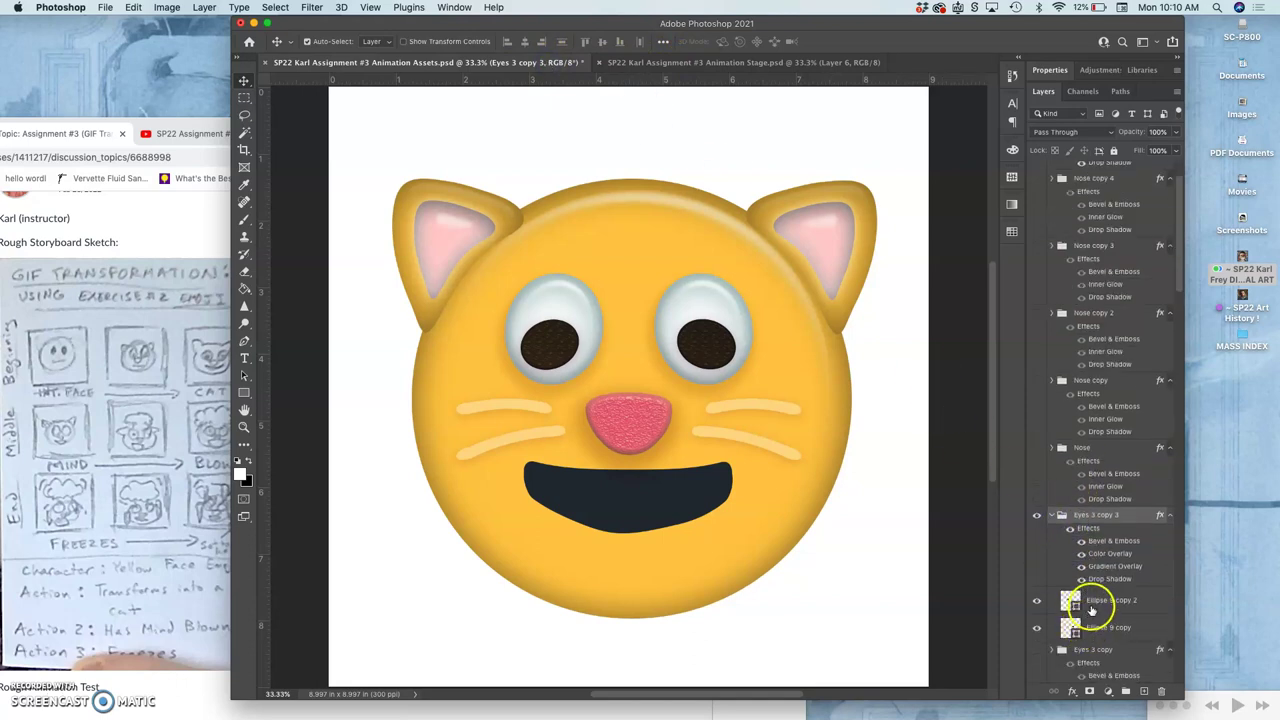
left_click(1093, 607)
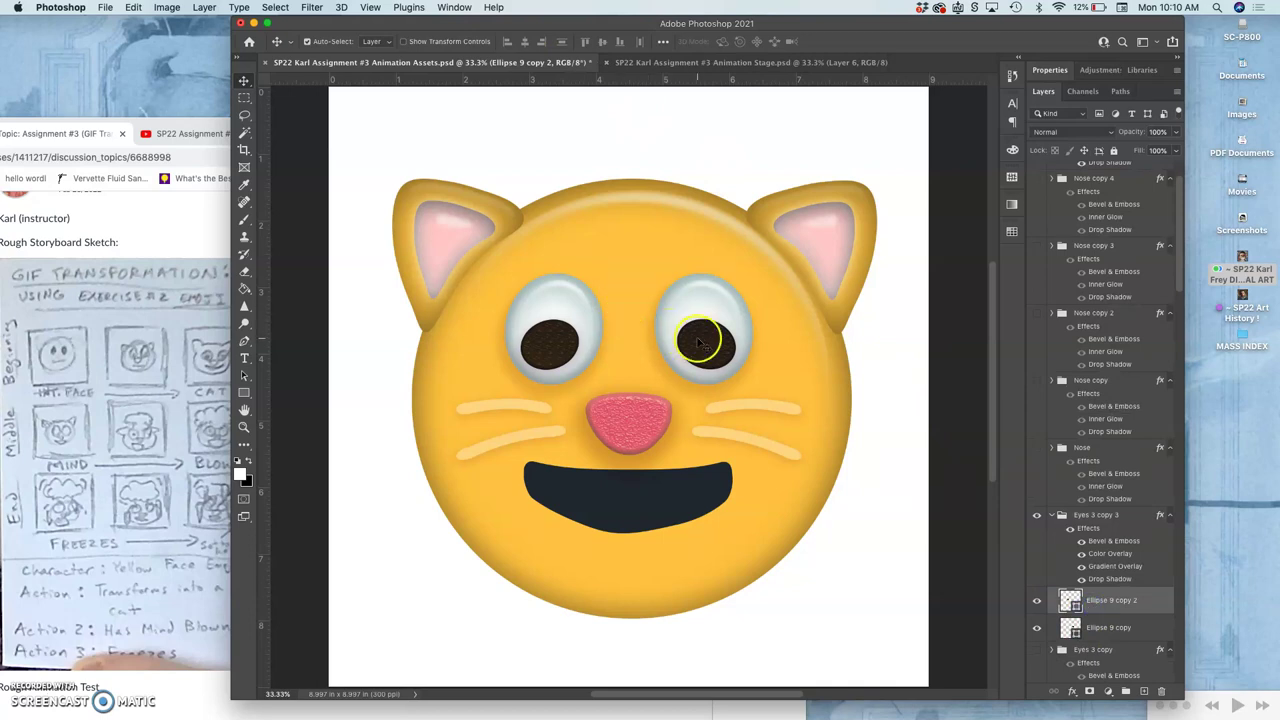
left_click_drag(700, 342, 702, 344)
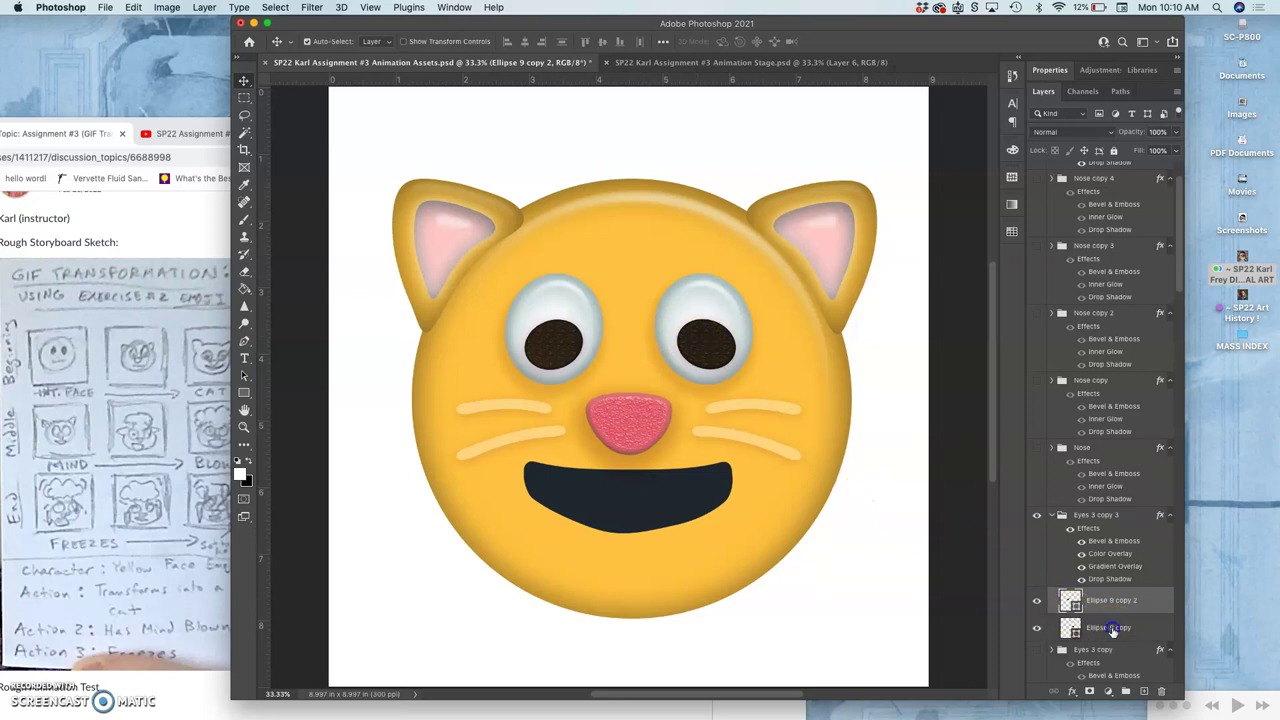
left_click(1108, 627)
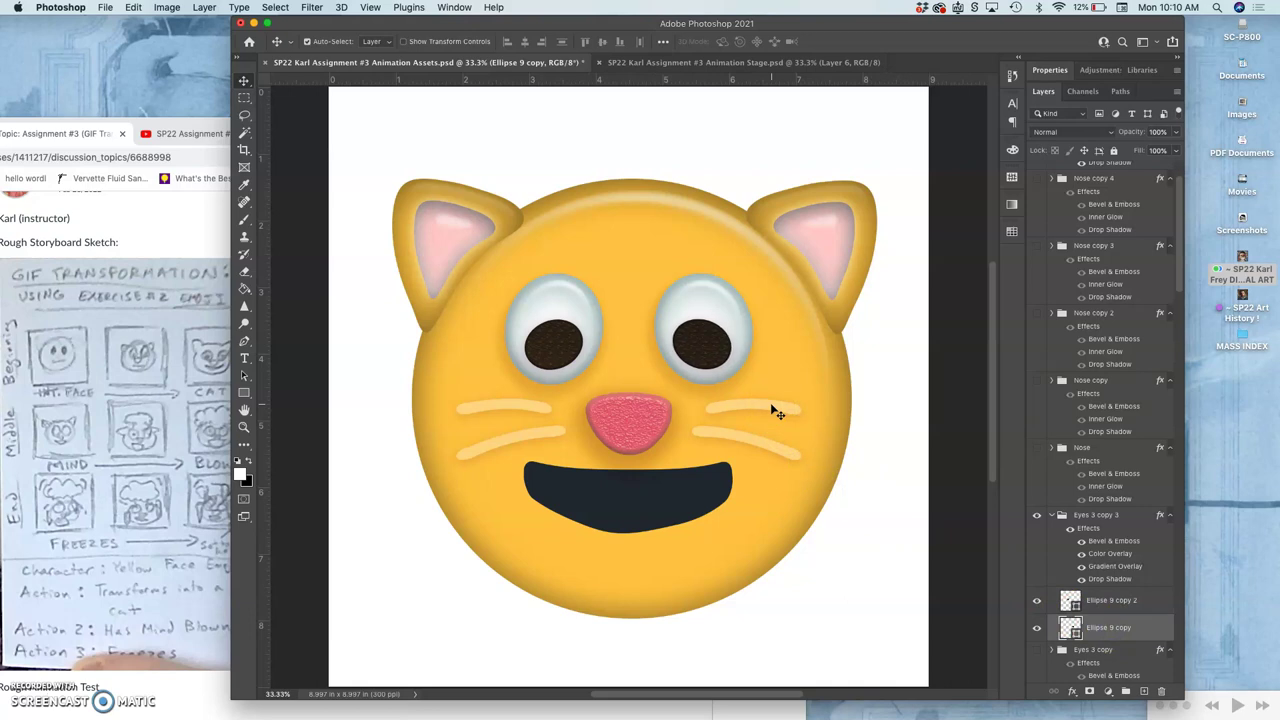
key("Down")
Compare with the Stage file again and turn off the Eyes 3 copy 3 effects
left_click(1053, 515)
left_click(735, 63)
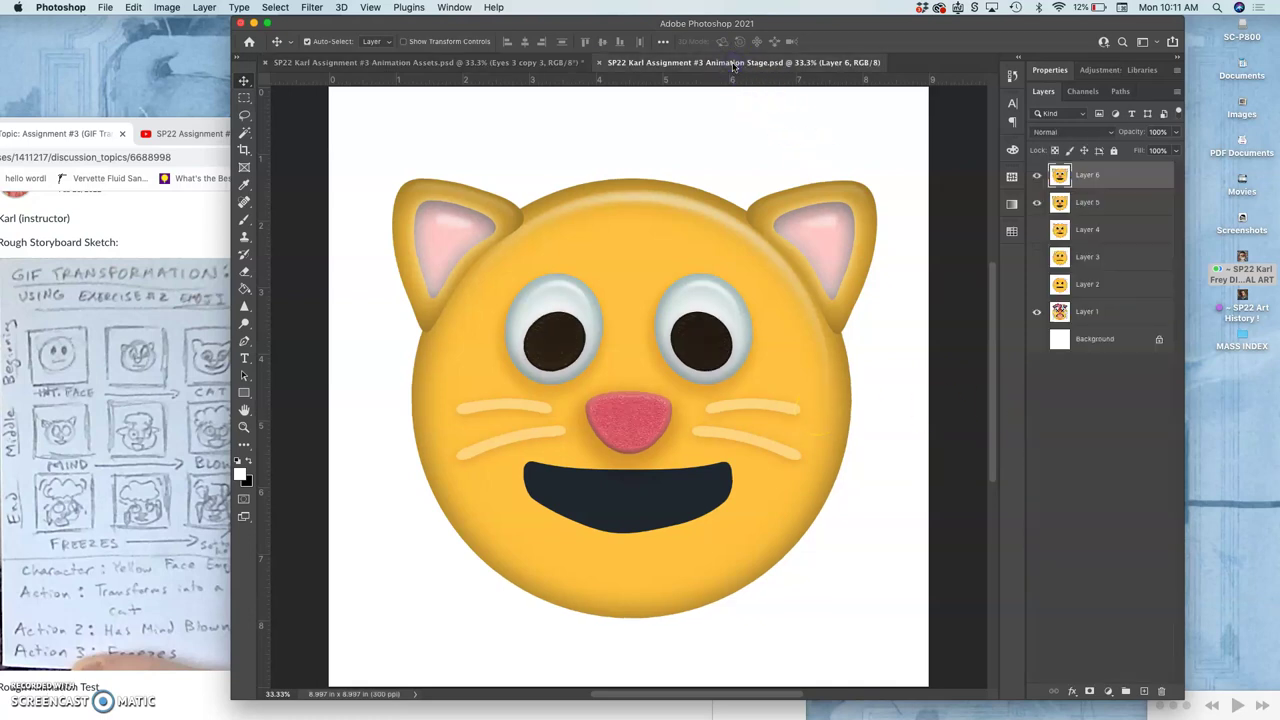
left_click(558, 68)
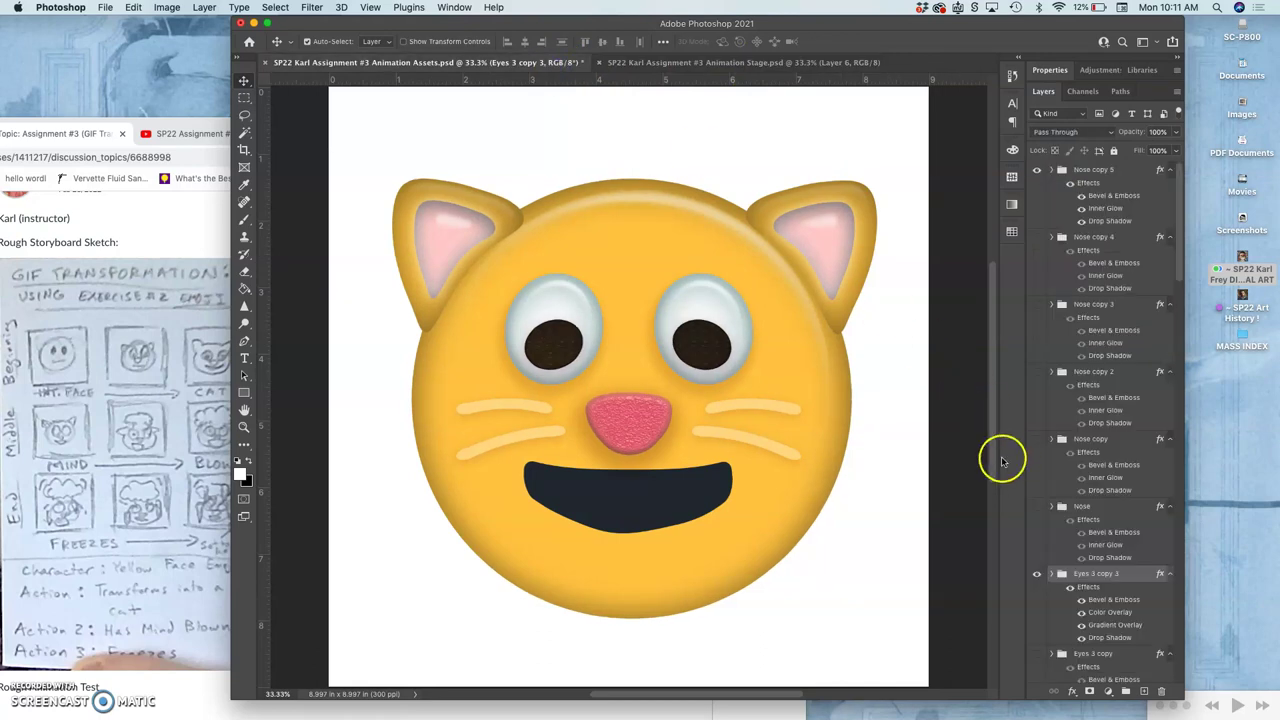
left_click(1070, 587)
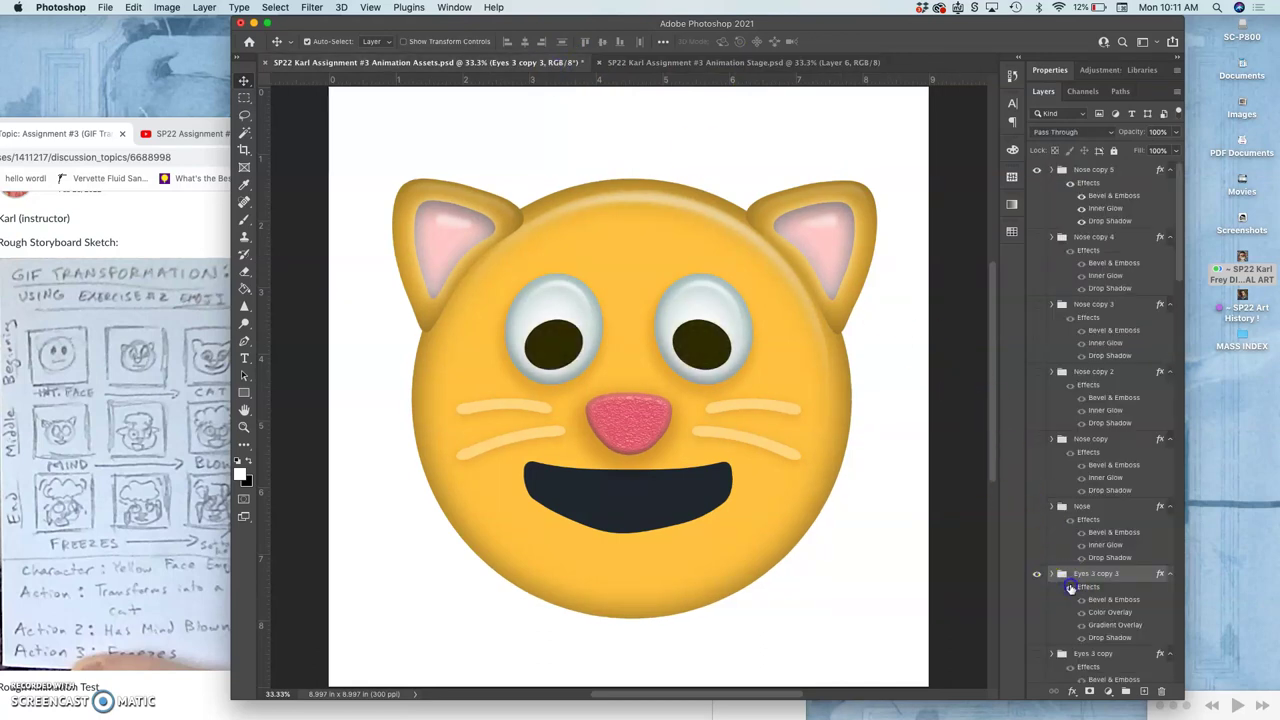
Restore the Eyes 3 copy 3 effects, then duplicate Whiskers copy 2 and hide the original
left_click(1070, 587)
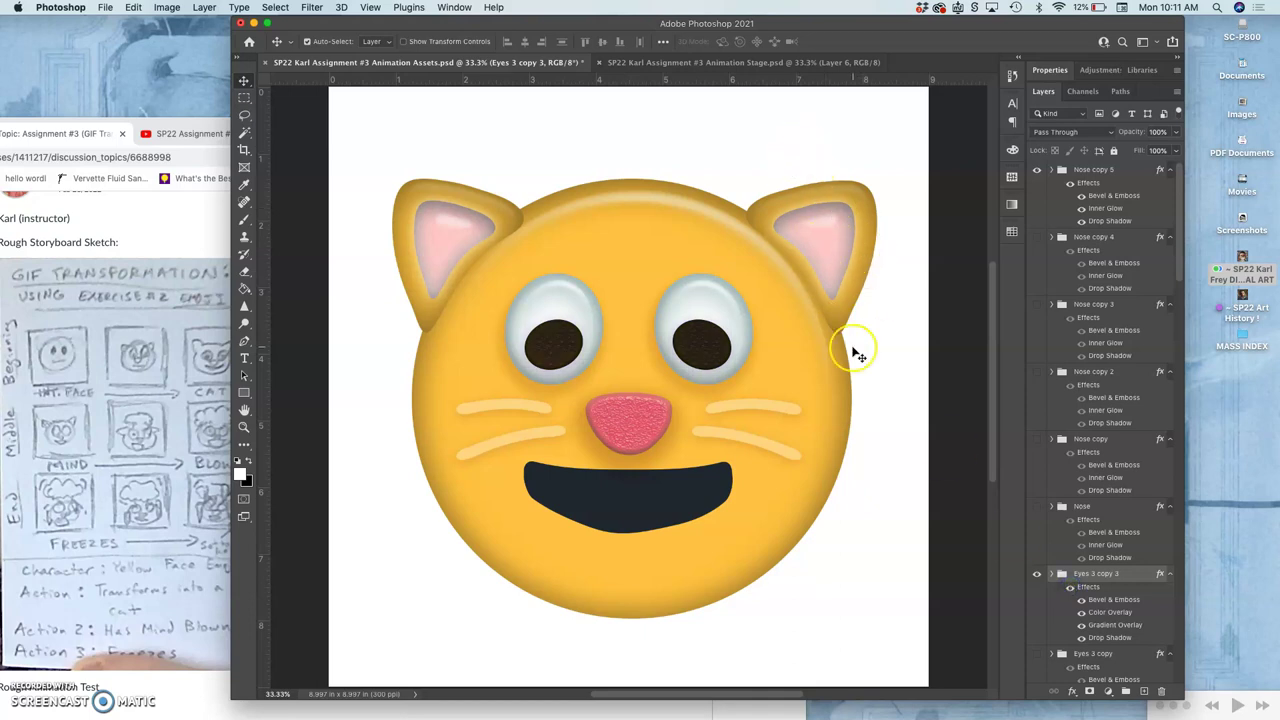
scroll(1062, 545, "down", 5)
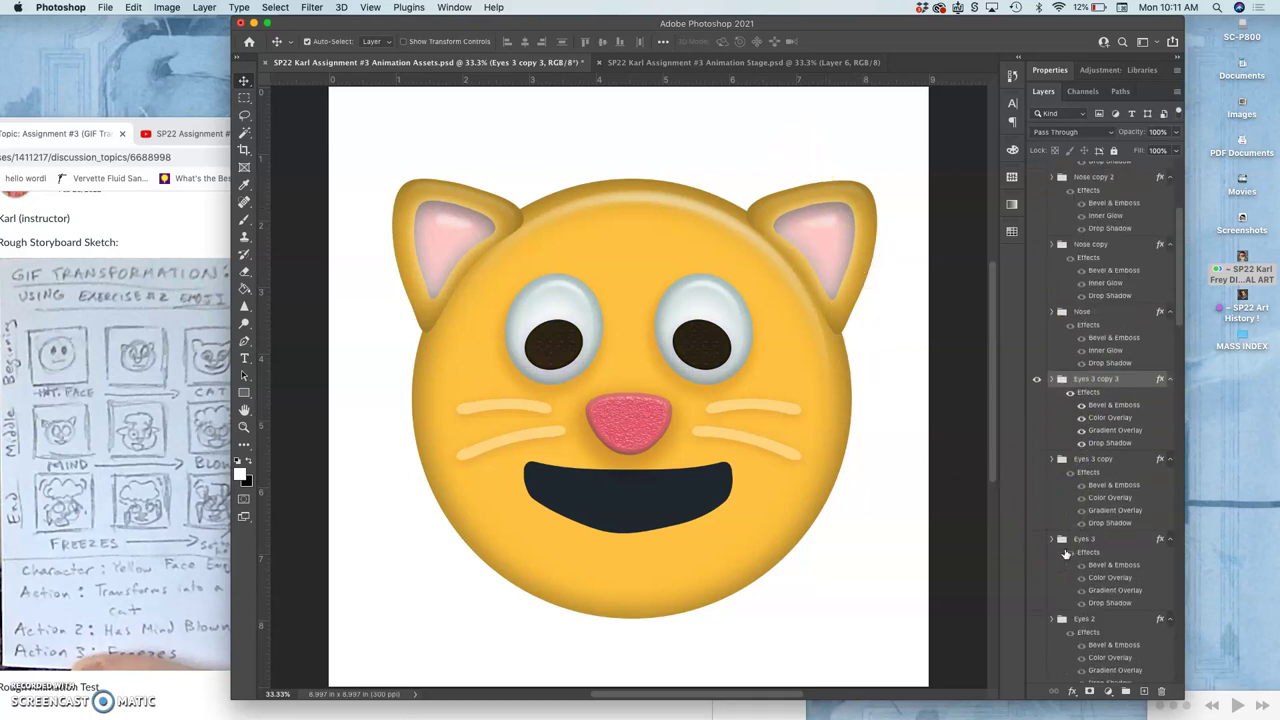
scroll(1065, 553, "down", 6)
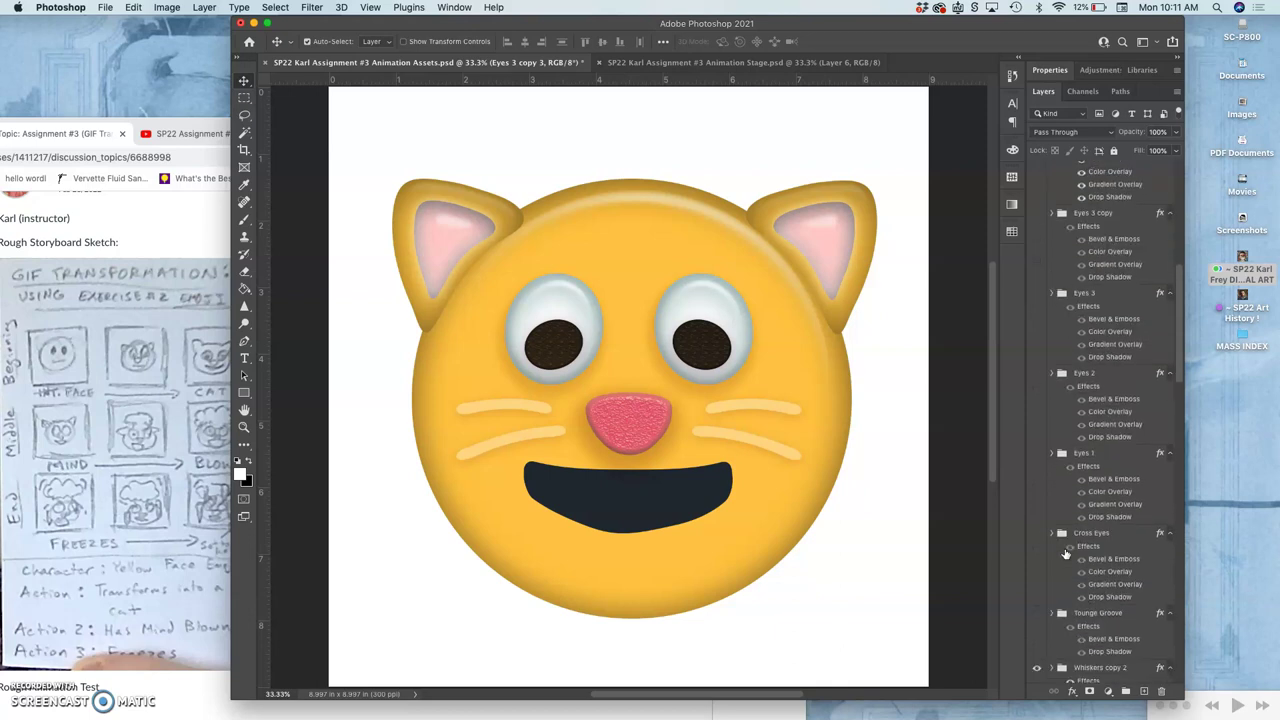
scroll(1066, 553, "down", 3)
left_click(1083, 563)
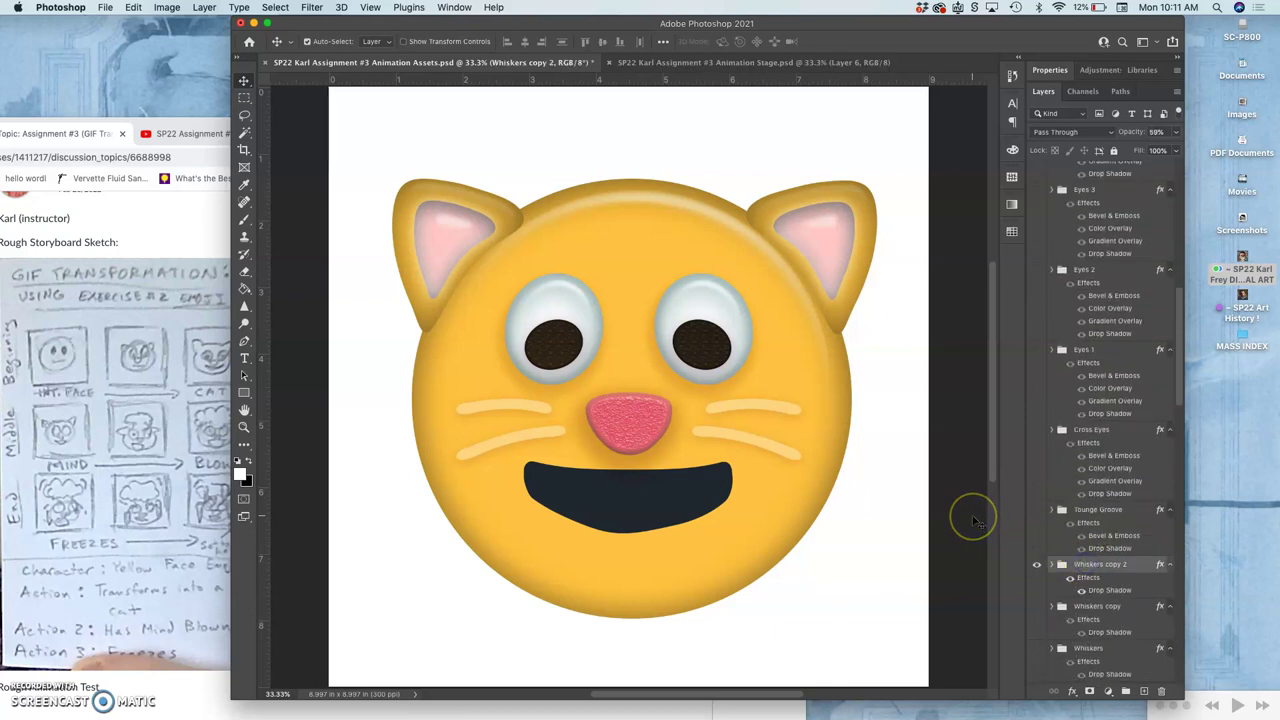
key("super+j")
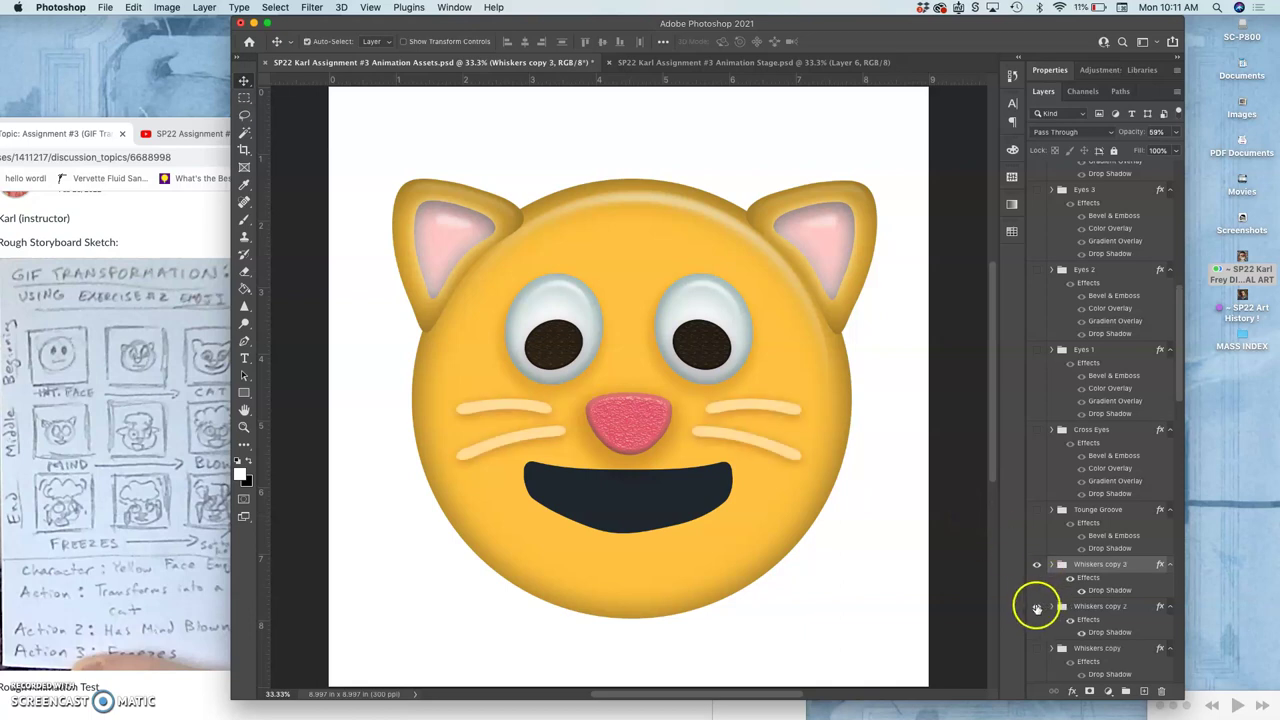
left_click(1037, 607)
Enlarge Whiskers copy 3 to about 106% and raise its opacity to 70%
key("super+t")
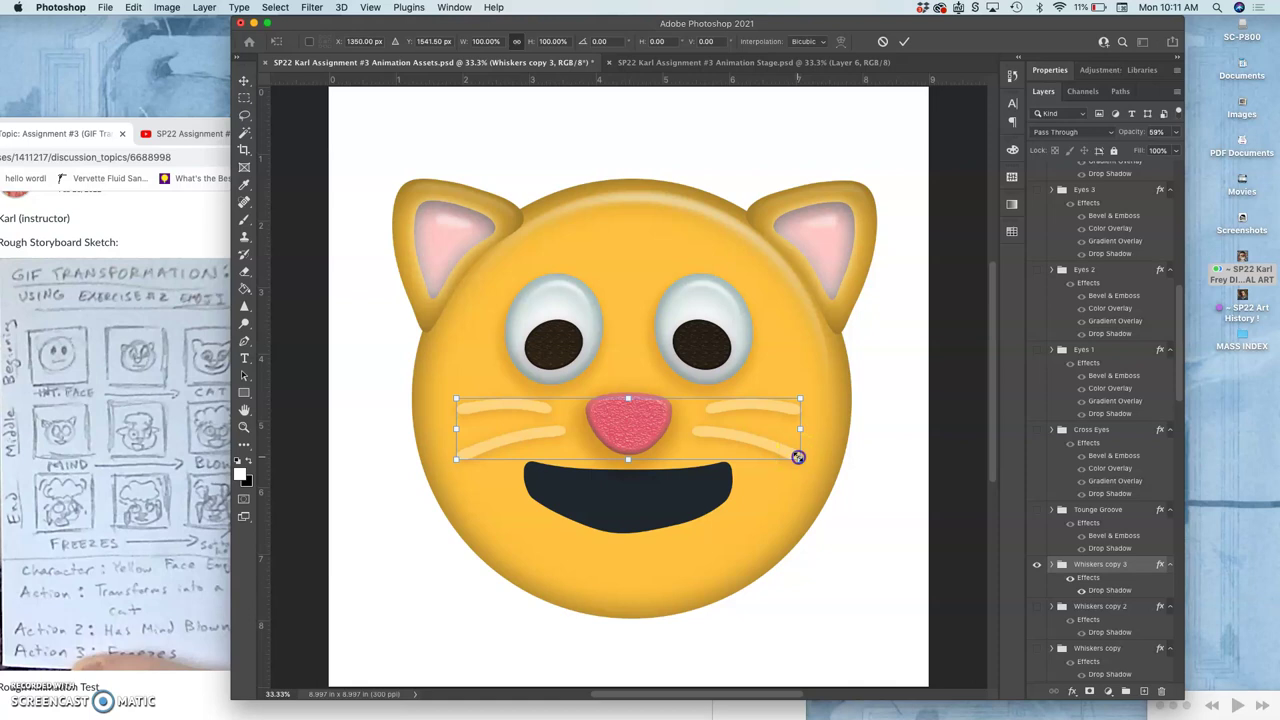
left_click_drag(798, 457, 805, 459)
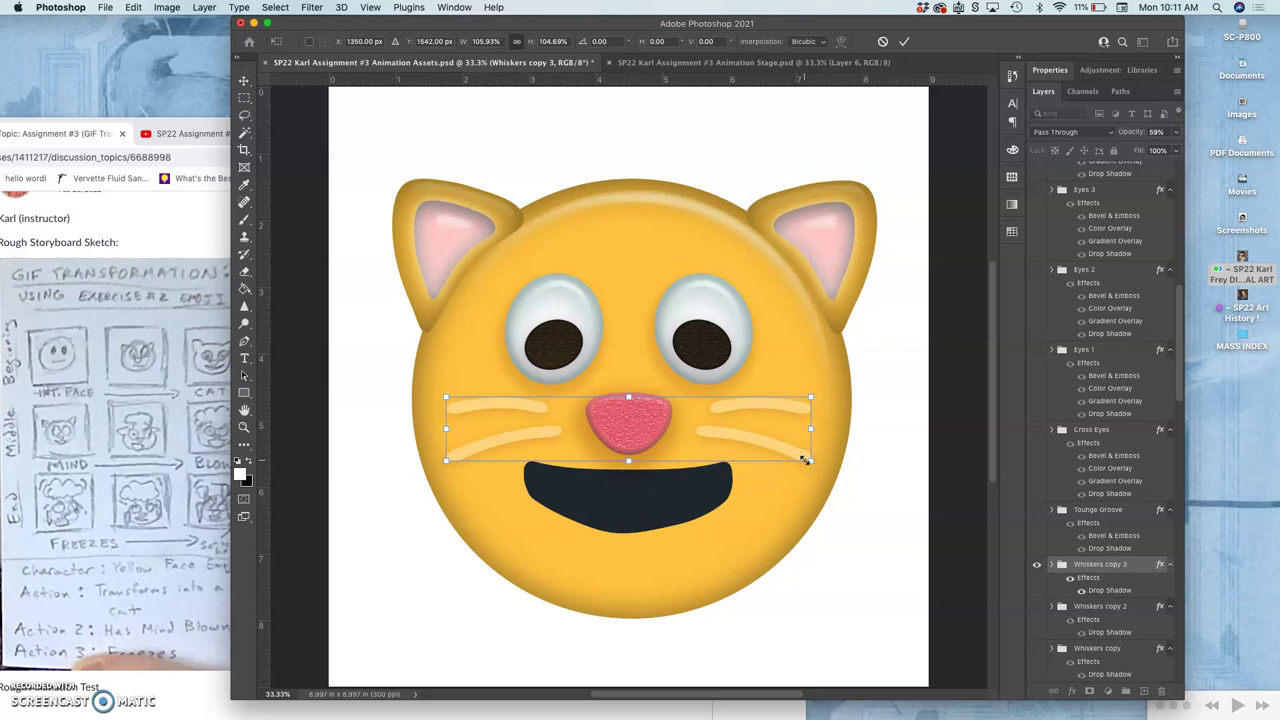
key("Return")
left_click(1176, 132)
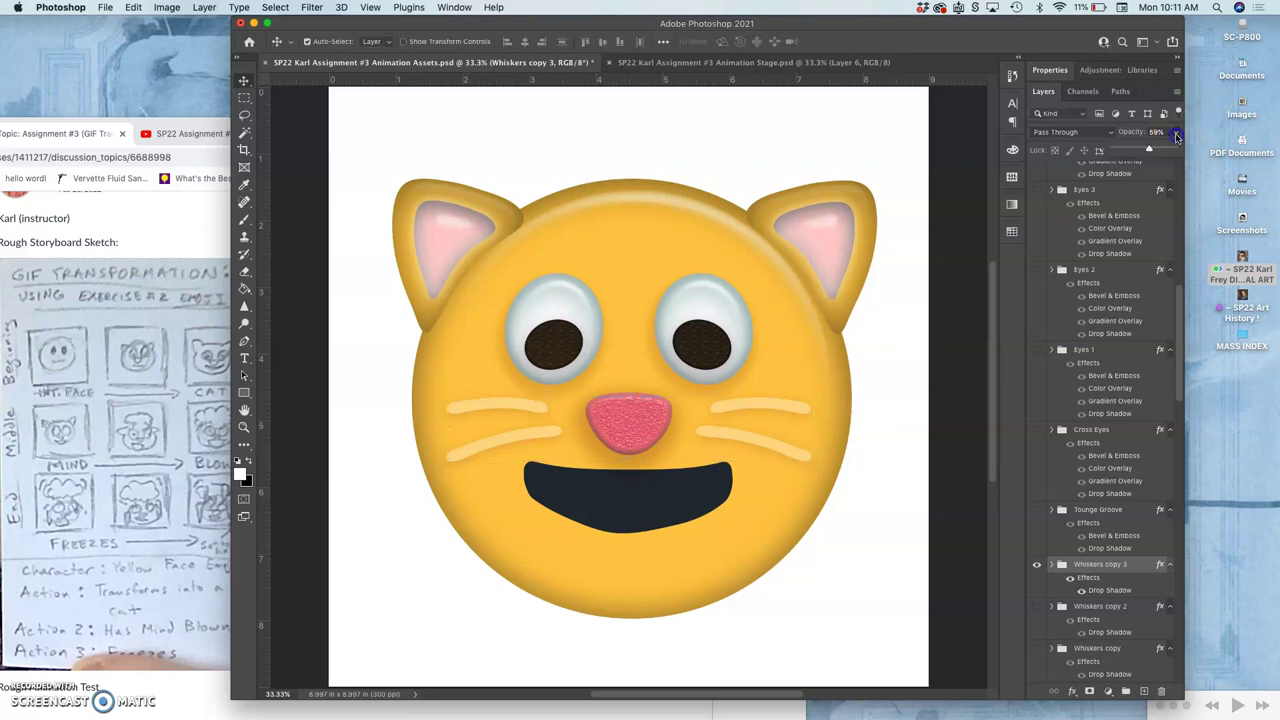
left_click_drag(1148, 150, 1150, 150)
Glance at the Stage file, then toggle the eye whites off and on to check them
left_click(752, 62)
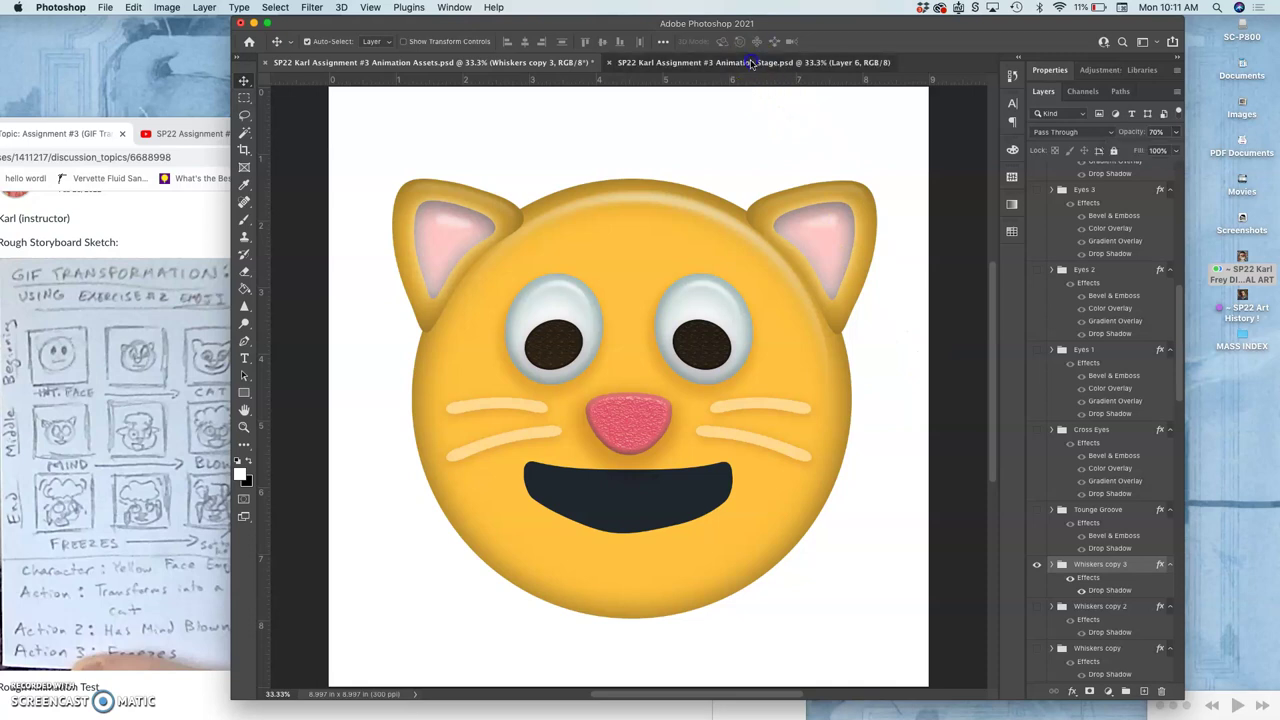
left_click(545, 64)
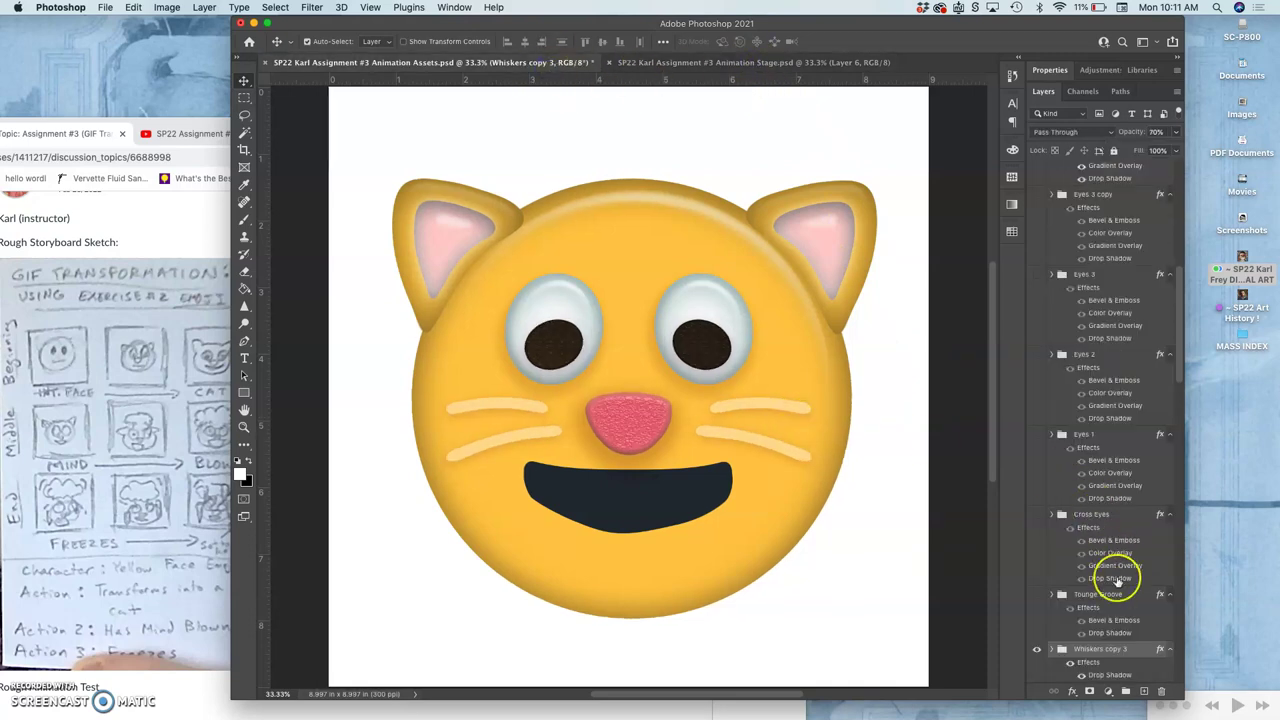
scroll(1114, 575, "down", 5)
scroll(1117, 582, "down", 3)
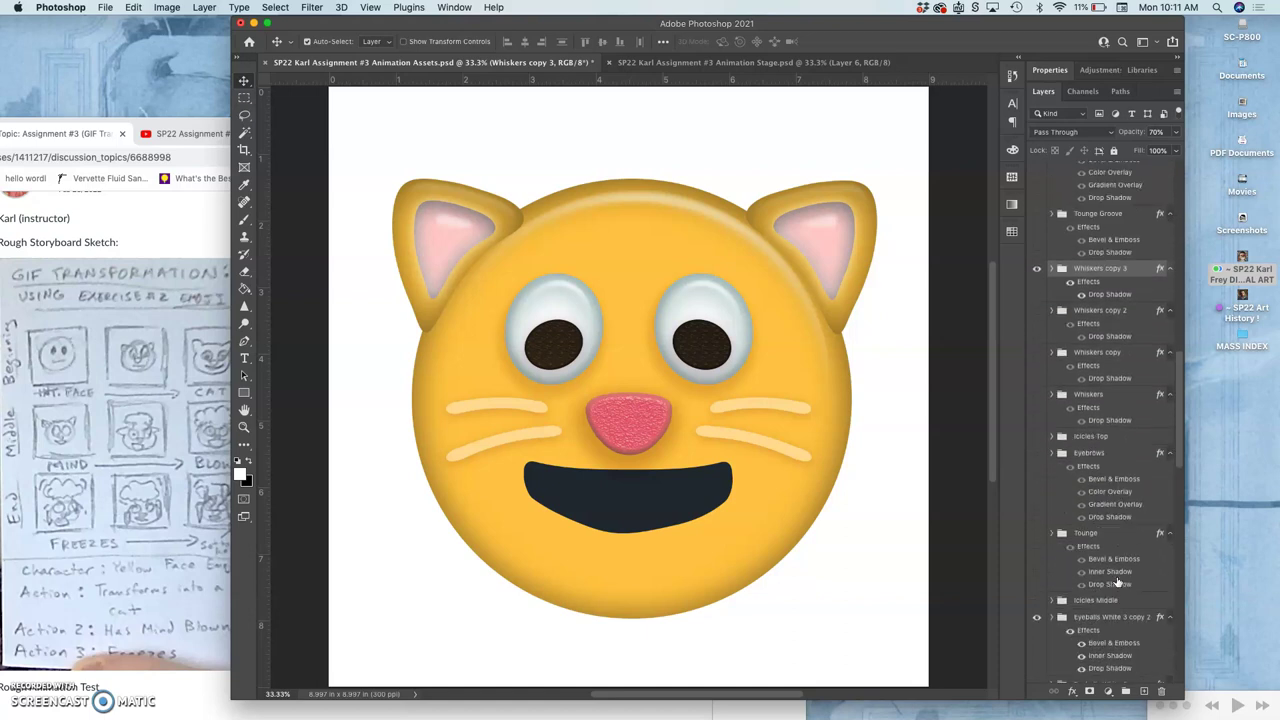
scroll(1117, 582, "down", 1)
left_click(1037, 557)
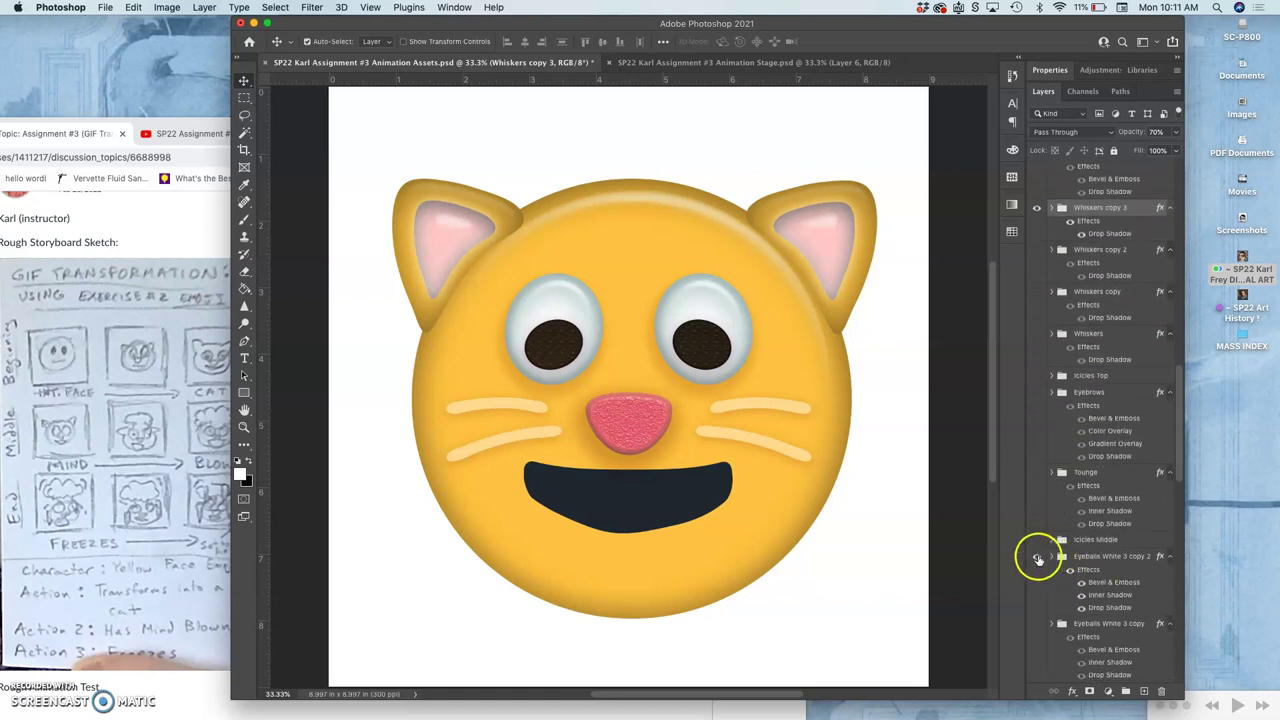
left_click(1037, 557)
Stretch the Eyeballs White 3 copy 2 group to about 106% height
left_click(1086, 557)
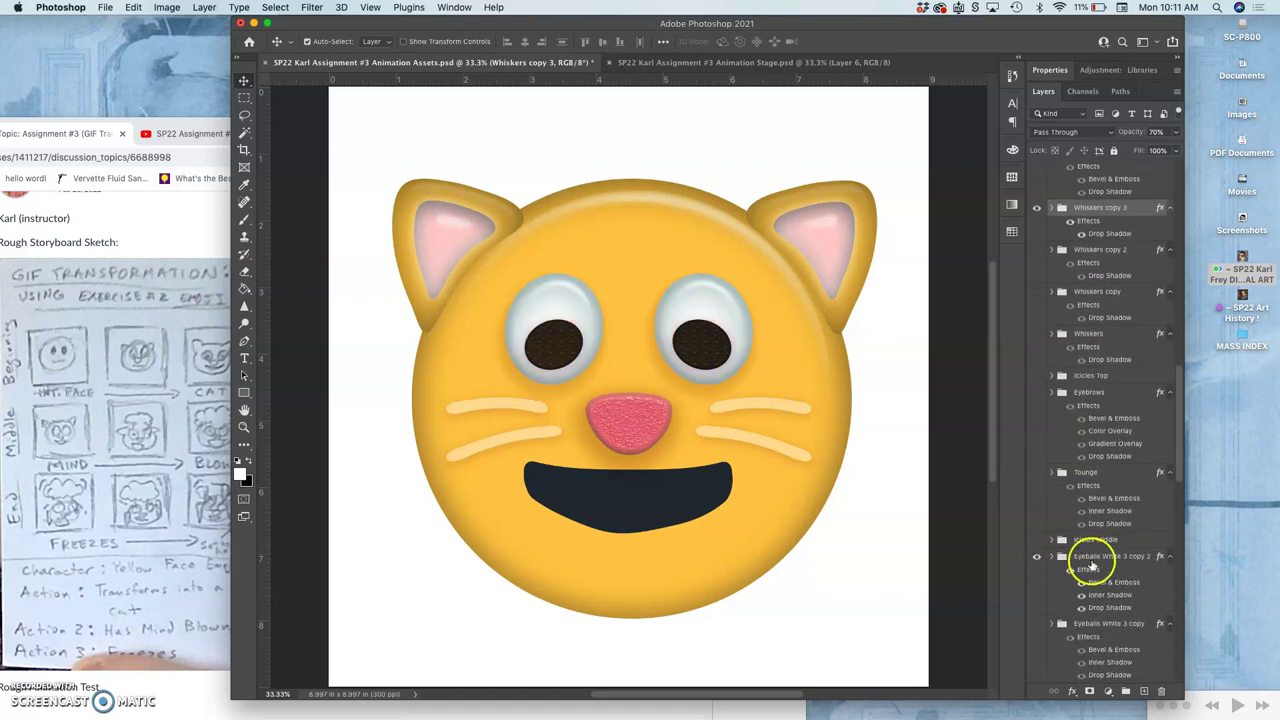
key("super+t")
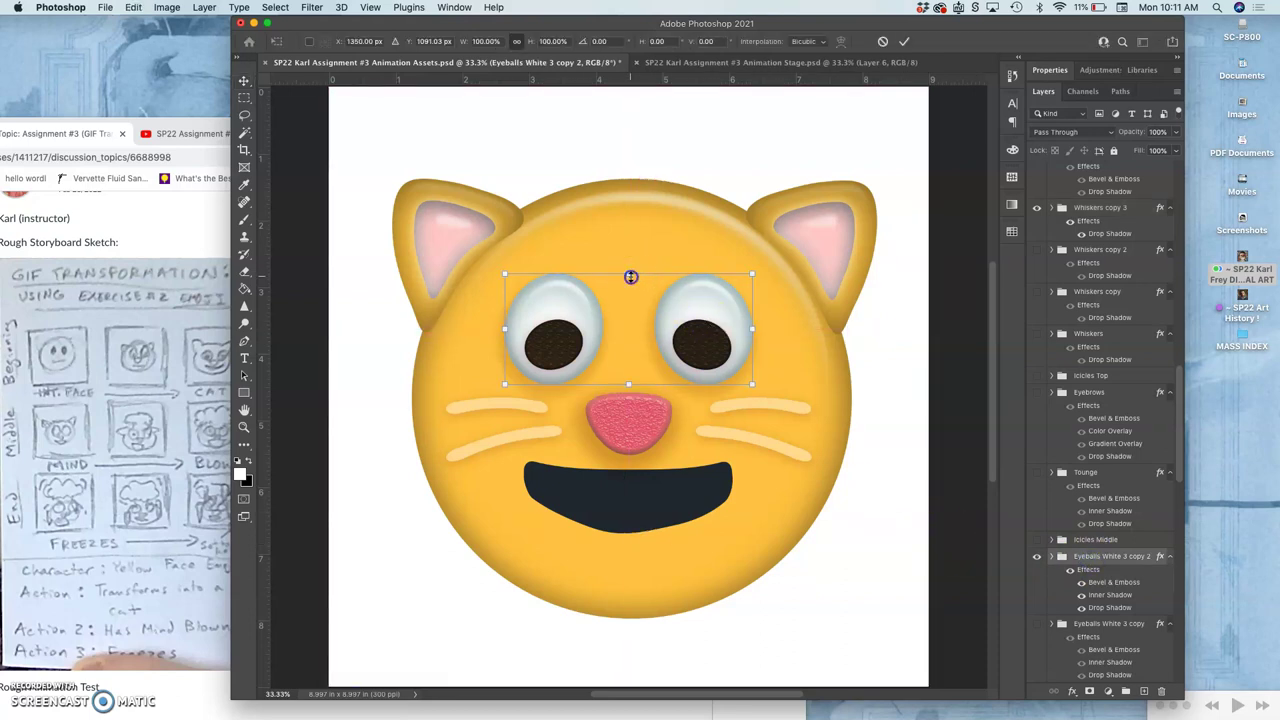
left_click_drag(630, 276, 630, 269)
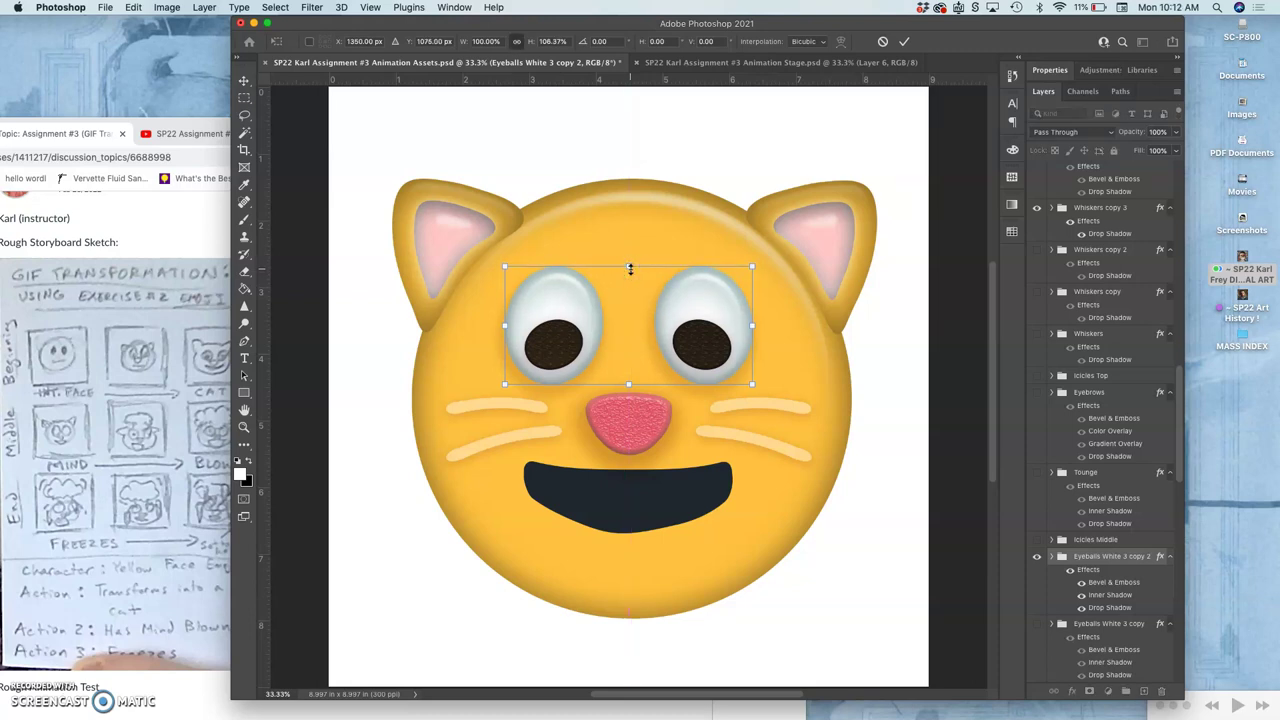
key("Return")
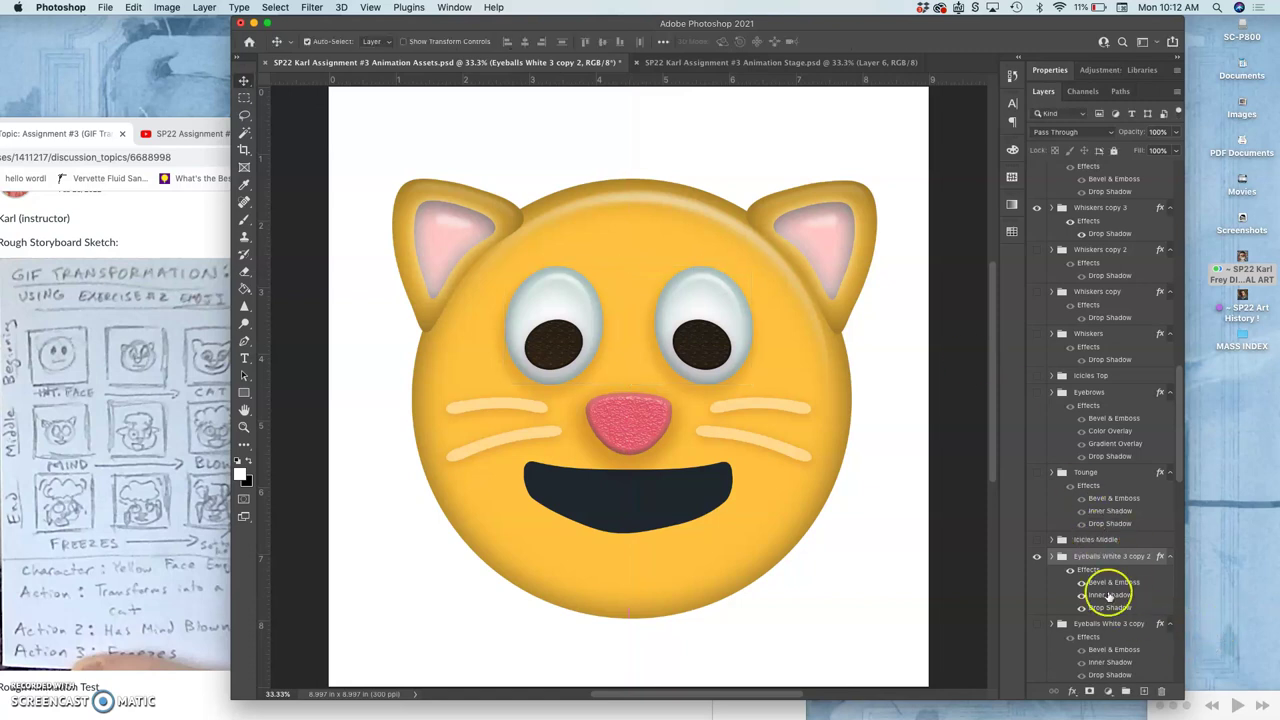
scroll(1108, 595, "down", 4)
scroll(1108, 597, "down", 2)
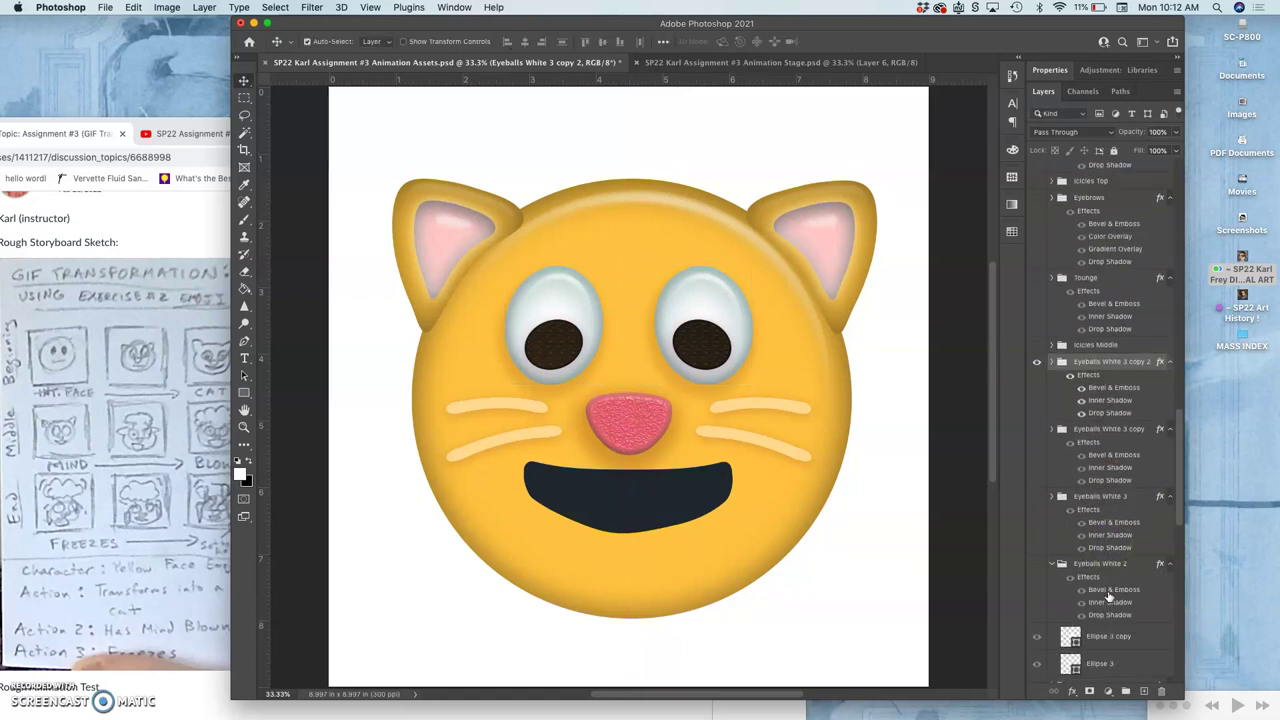
Duplicate MOUTH copy as MOUTH copy 2, hide the older mouths, and stretch it to about 114% height
scroll(1108, 597, "down", 5)
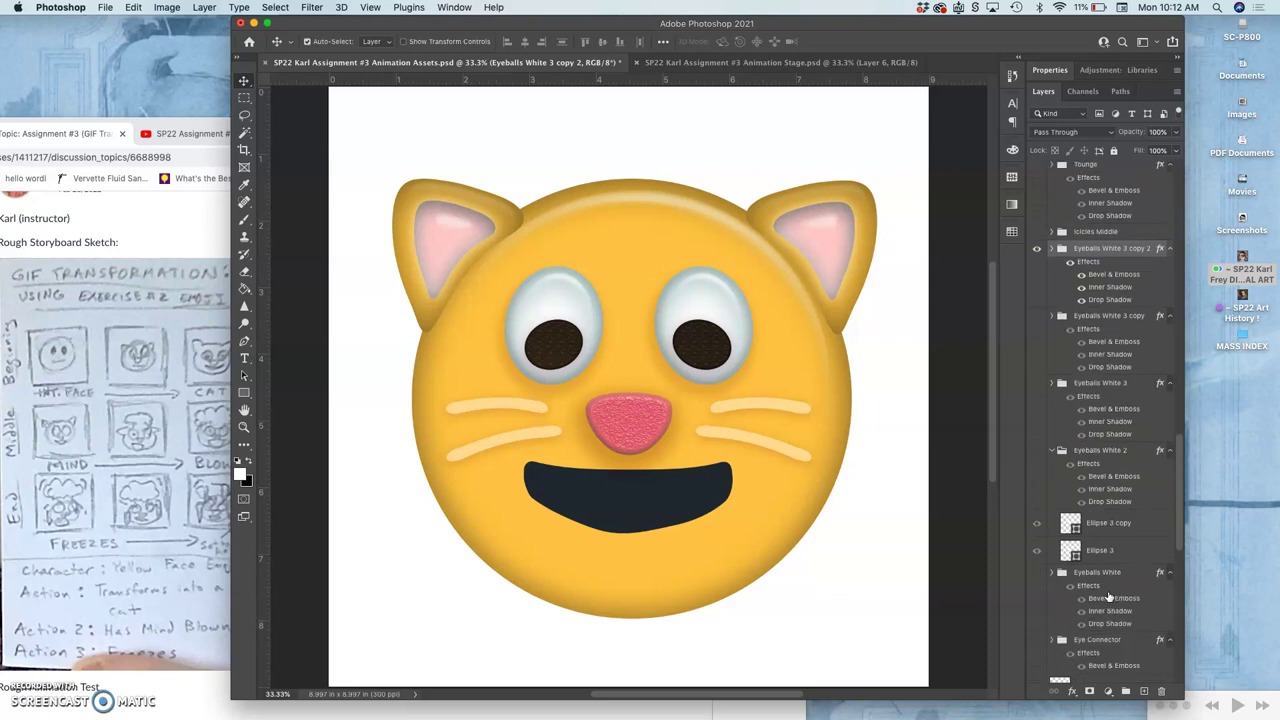
scroll(1108, 596, "down", 2)
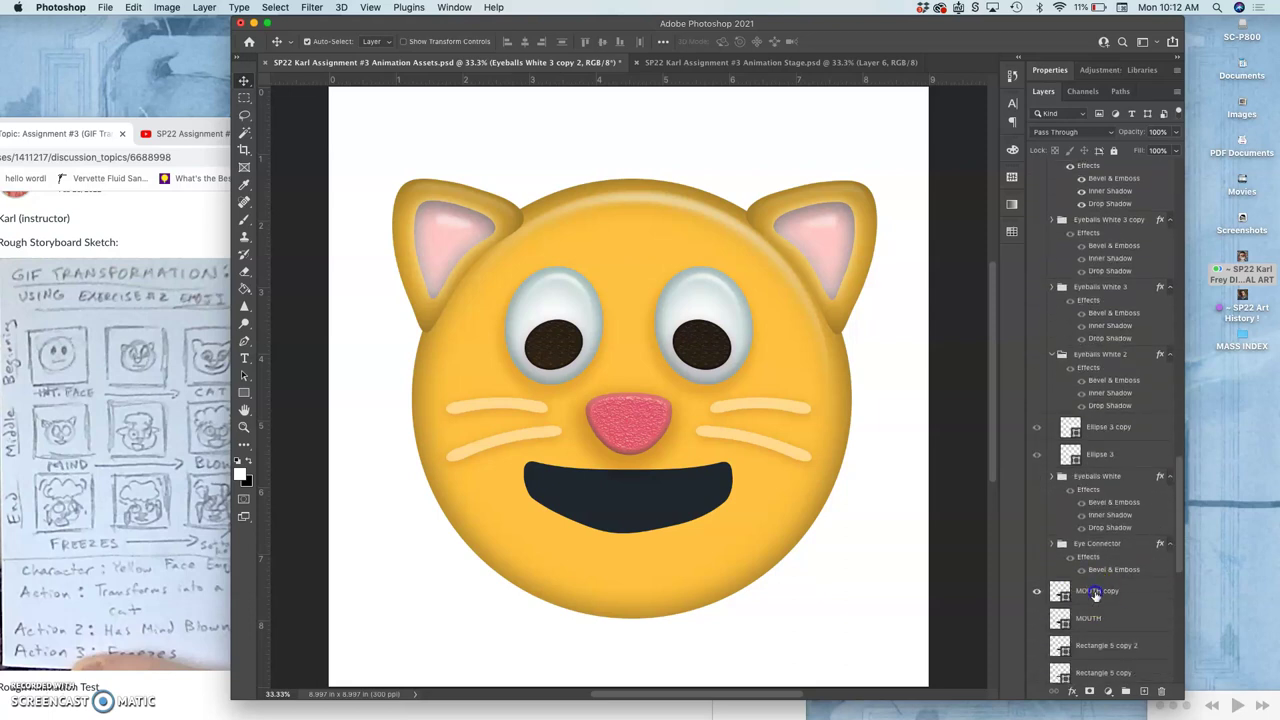
left_click(1097, 593)
key("super+j")
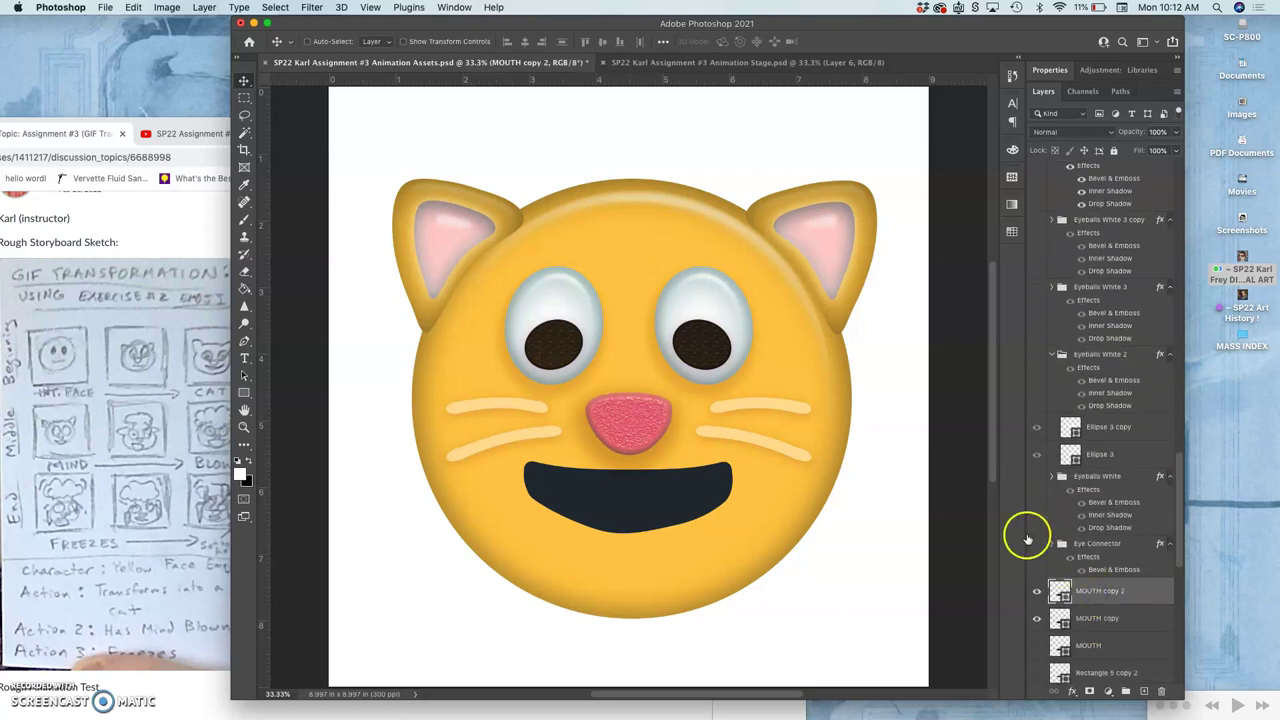
key("super+t")
left_click(1034, 620)
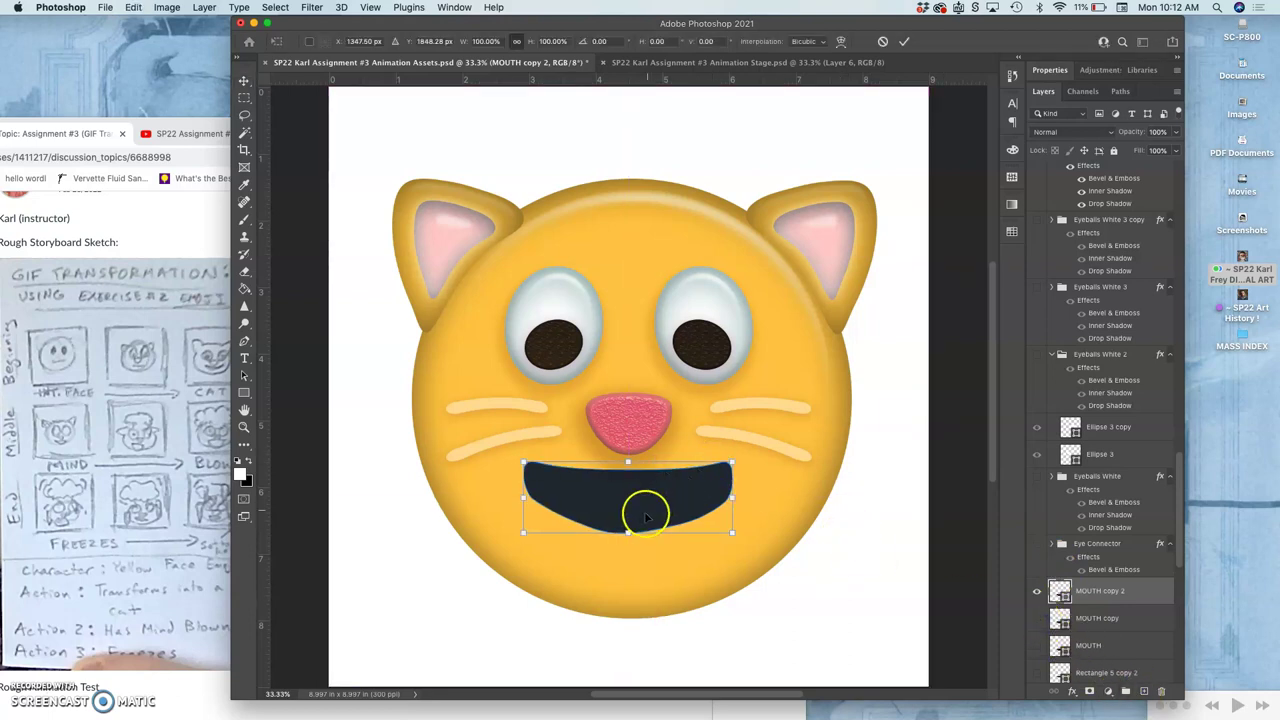
left_click_drag(628, 530, 628, 539)
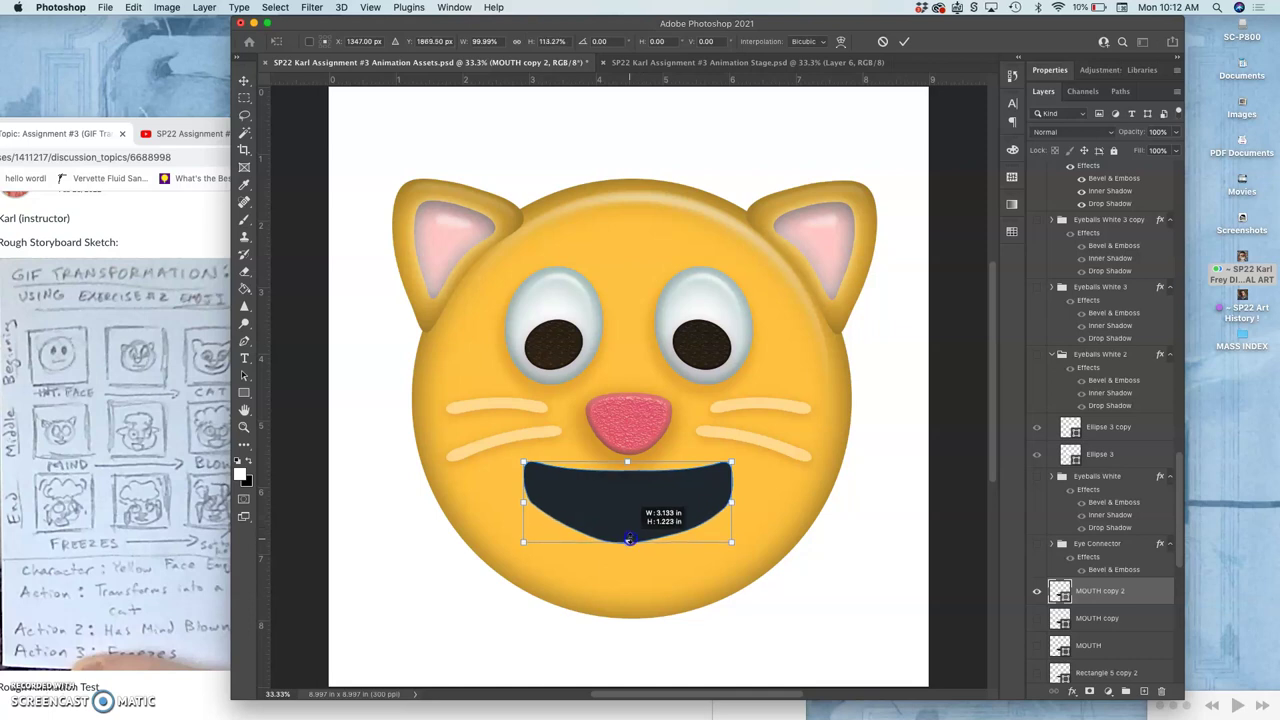
left_click_drag(628, 539, 629, 540)
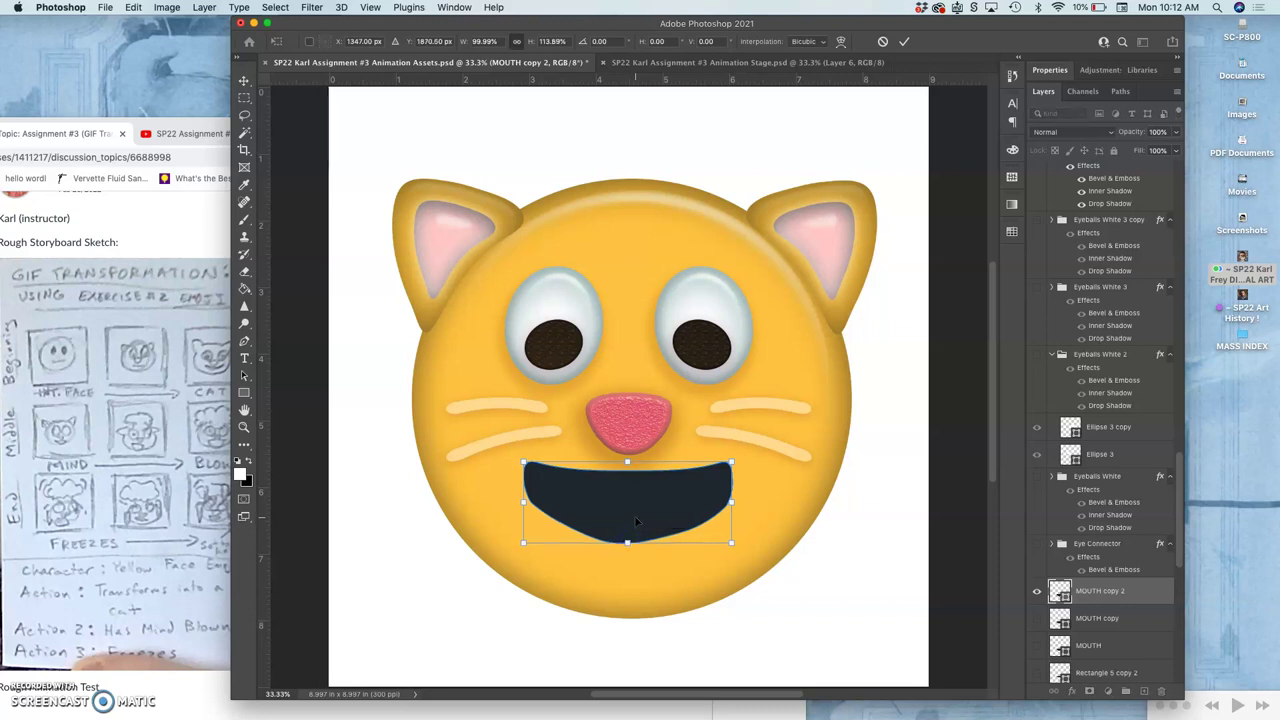
Warp MOUTH copy 2, pulling its lower point left and bending the lower-right edge
right_click(635, 518)
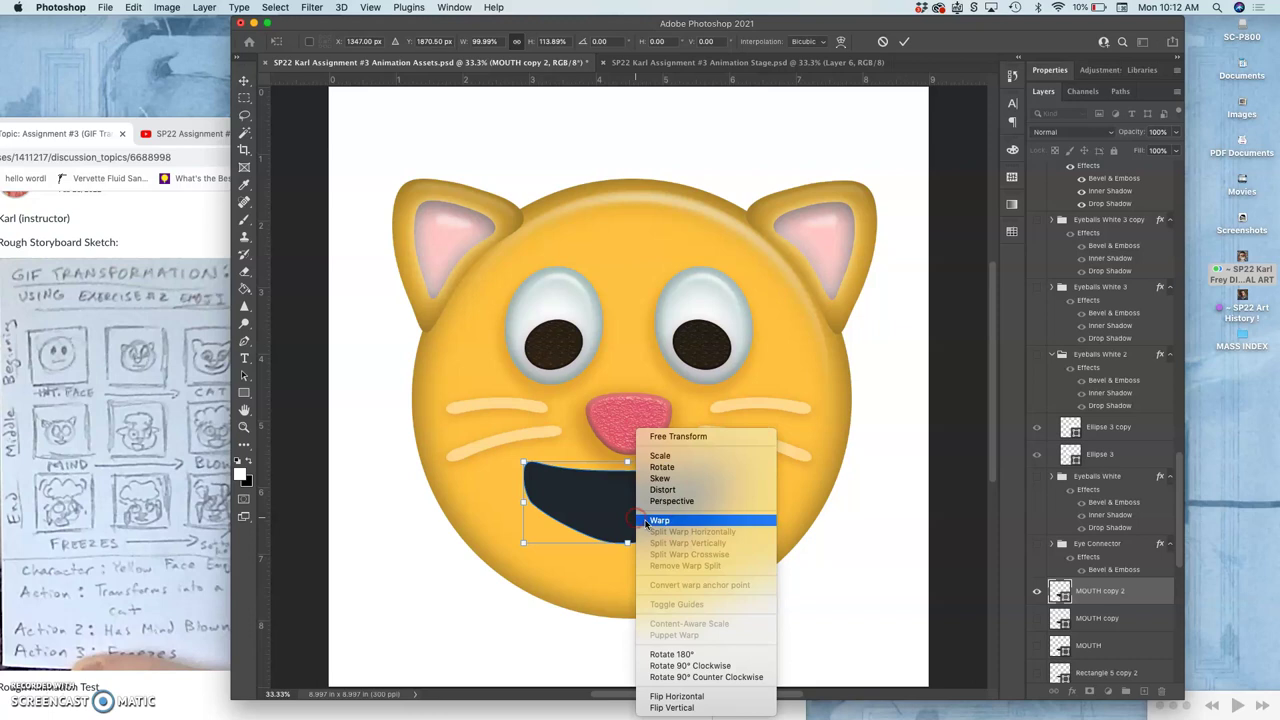
left_click(648, 519)
left_click_drag(628, 504, 628, 492)
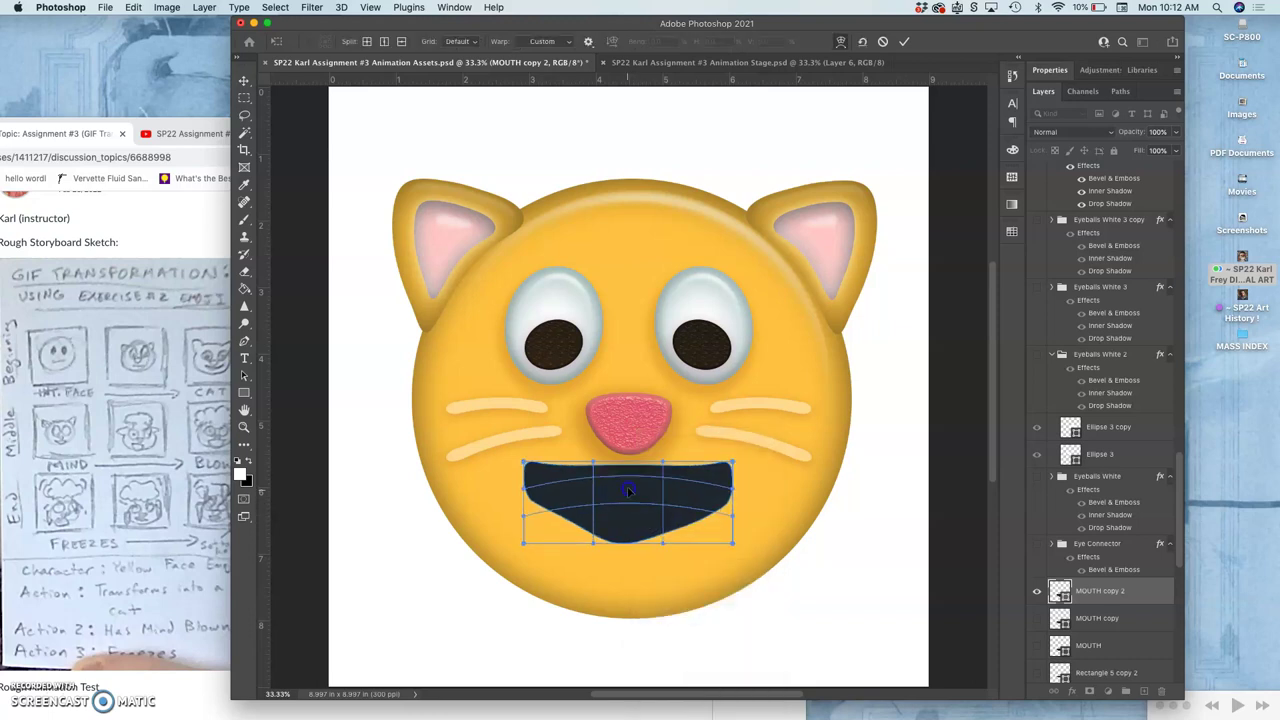
left_click_drag(626, 538, 531, 532)
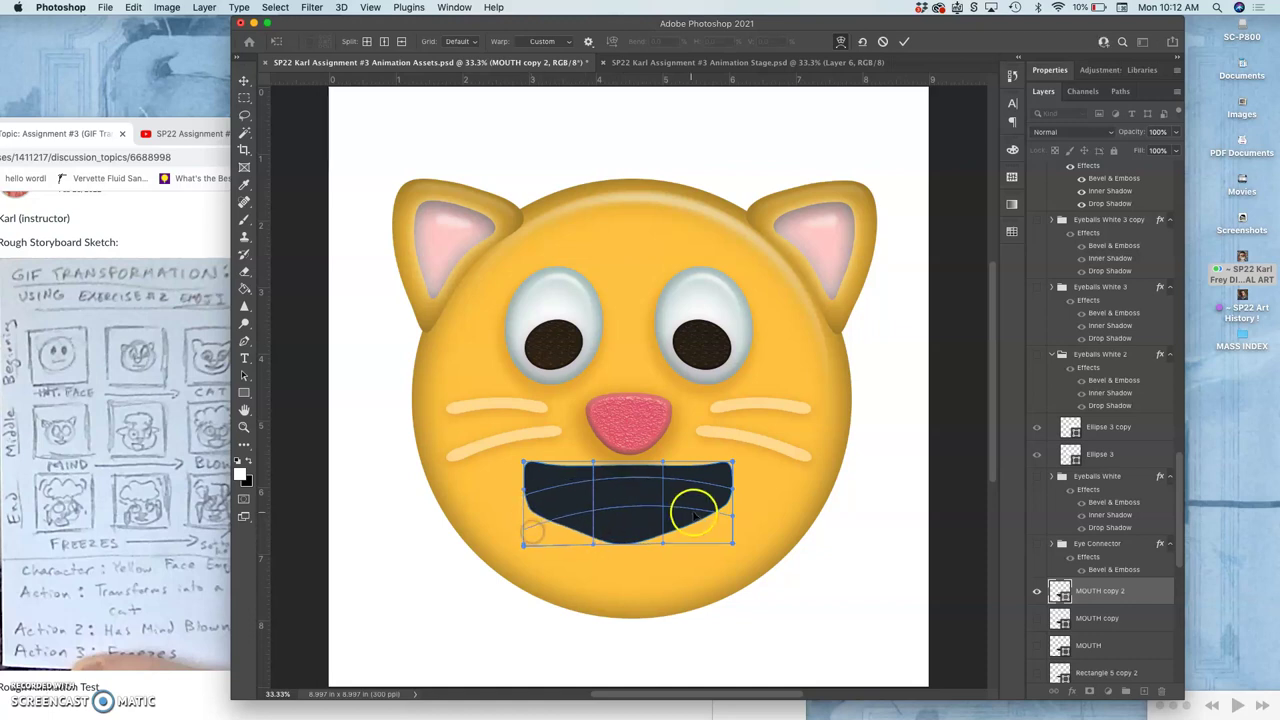
left_click_drag(689, 509, 705, 522)
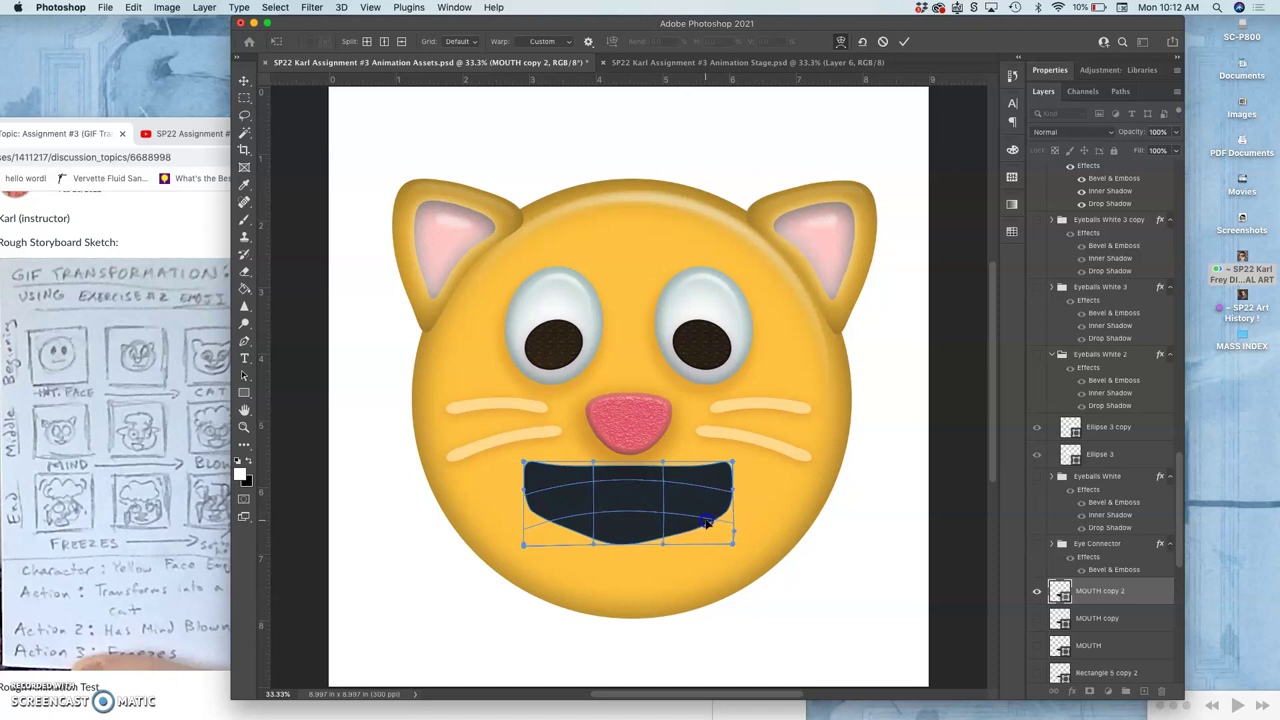
key("Return")
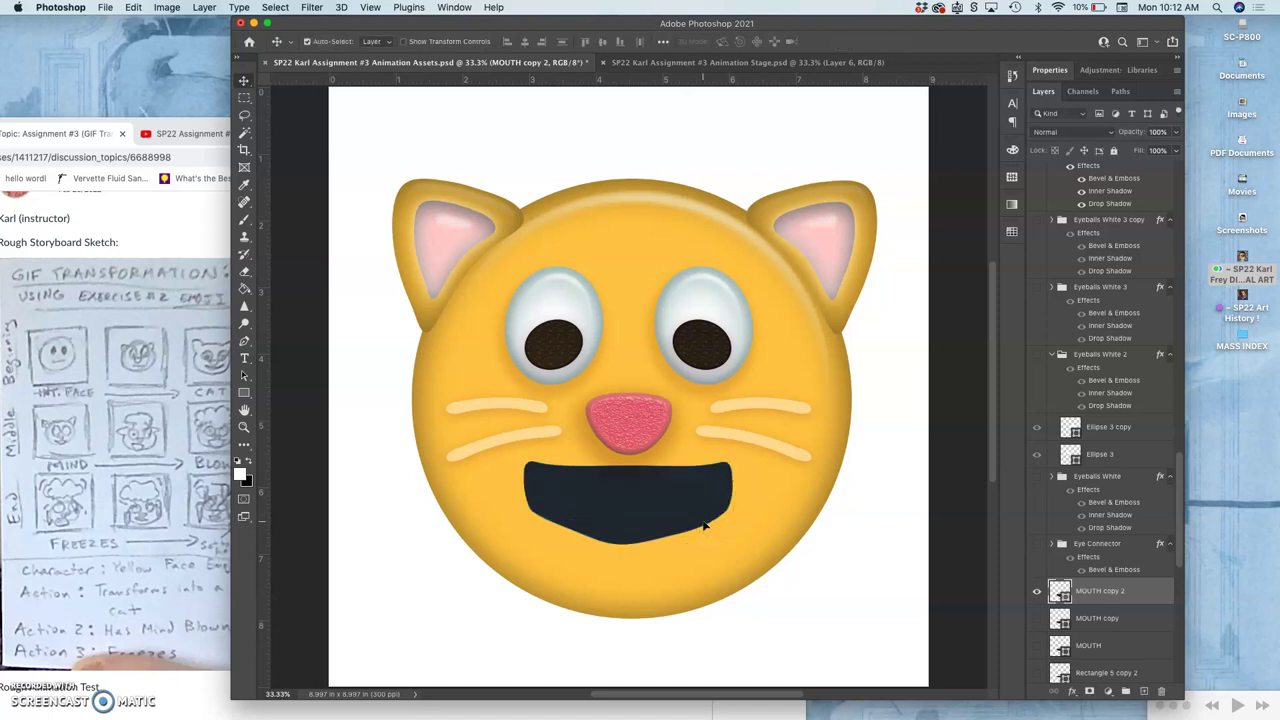
In the Stage file, hide Layers 5 and 6 to reveal the Layer 1 frame
left_click(728, 63)
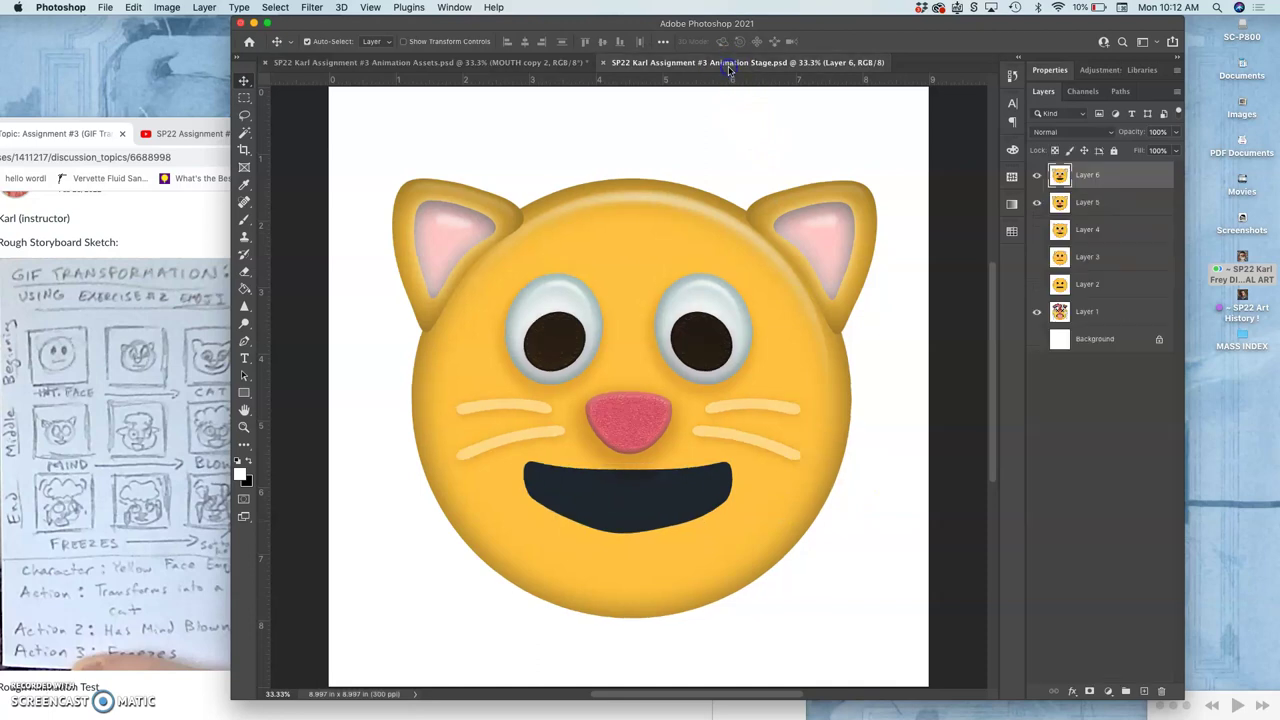
left_click(513, 63)
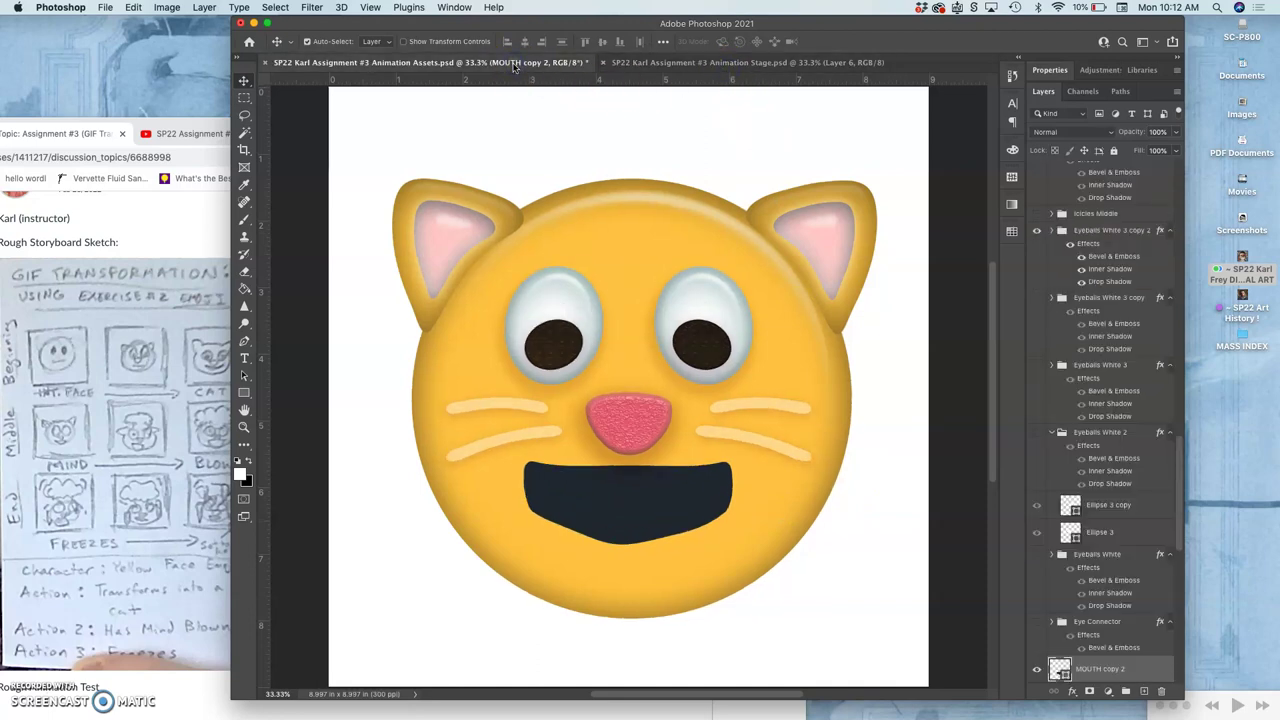
key("ctrl+t")
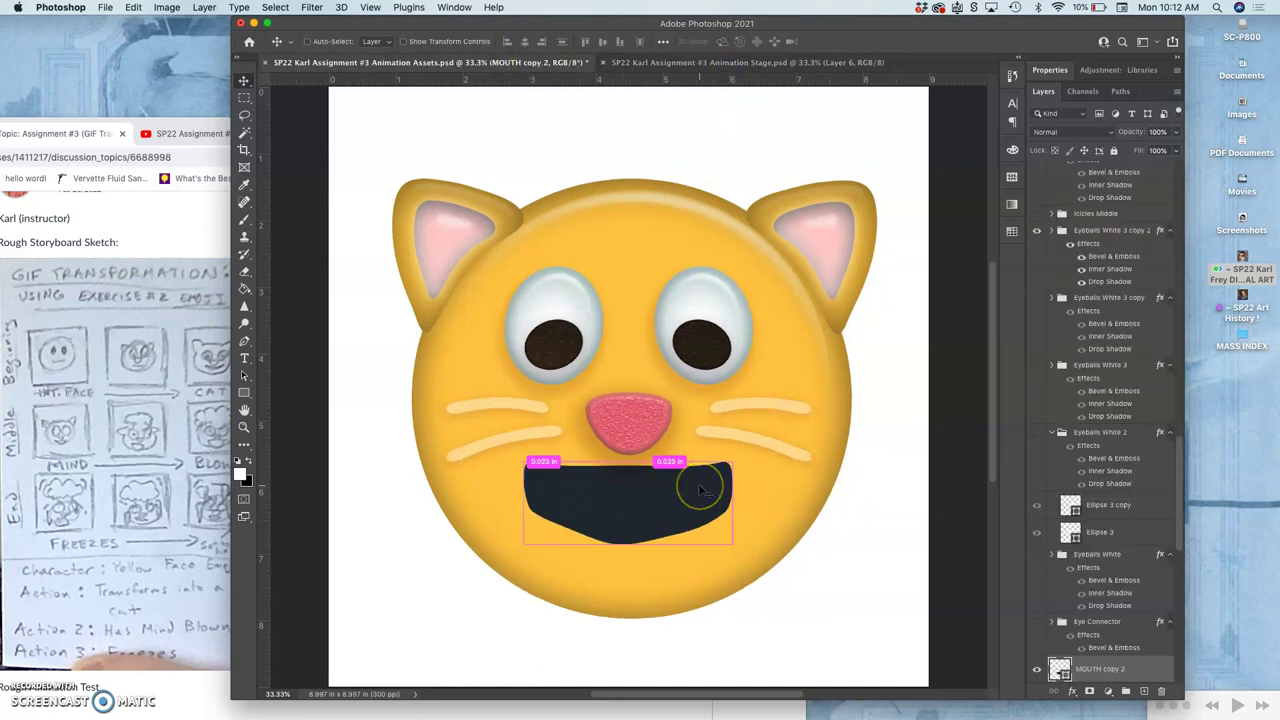
left_click(728, 63)
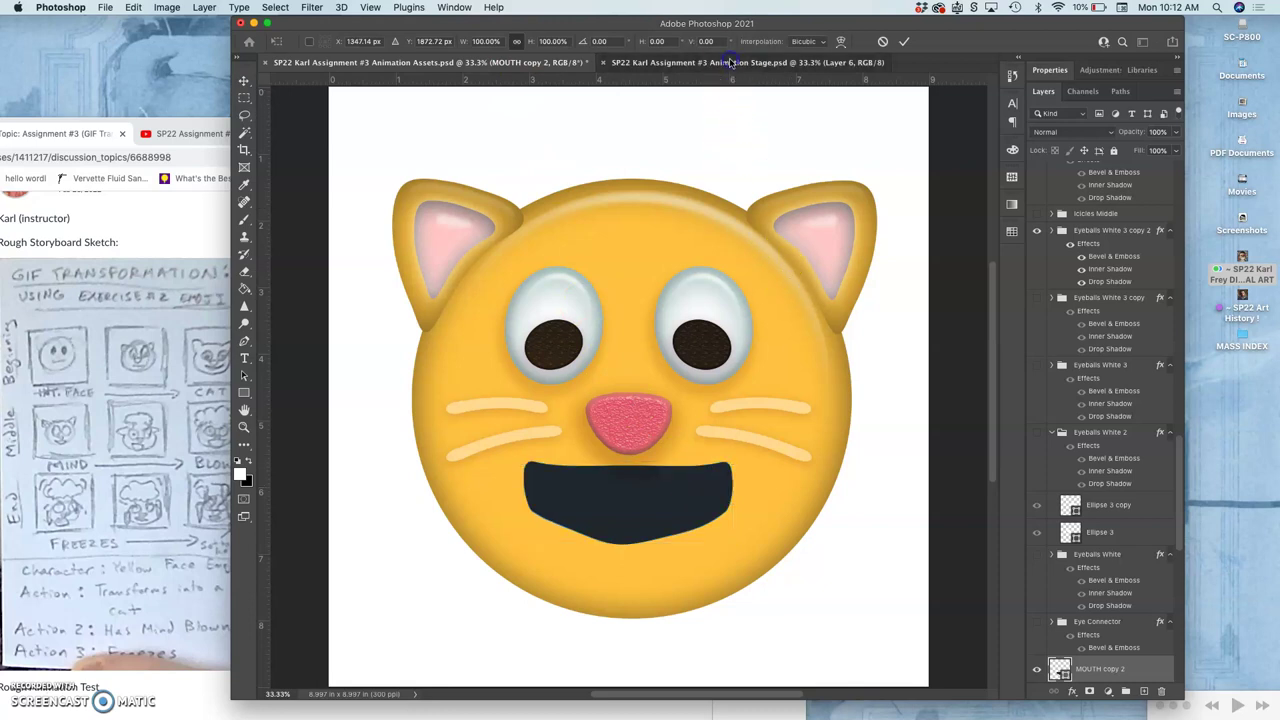
left_click(1036, 203)
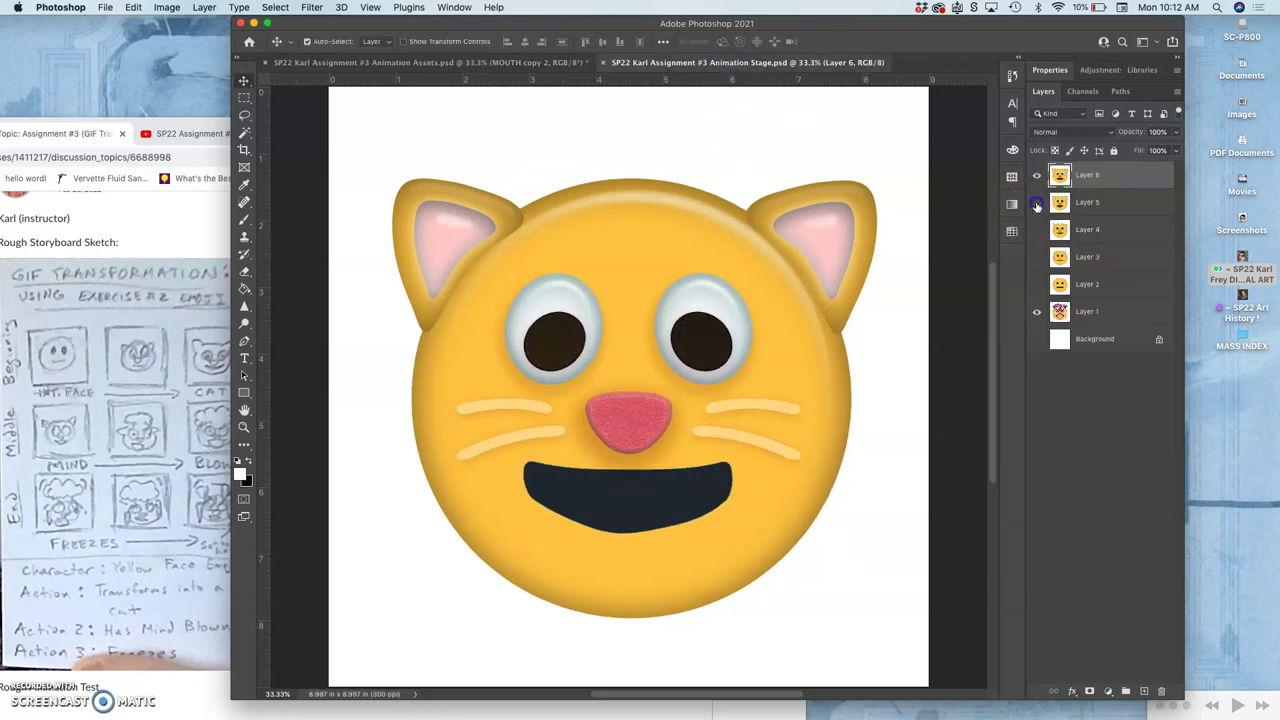
left_click(1036, 177)
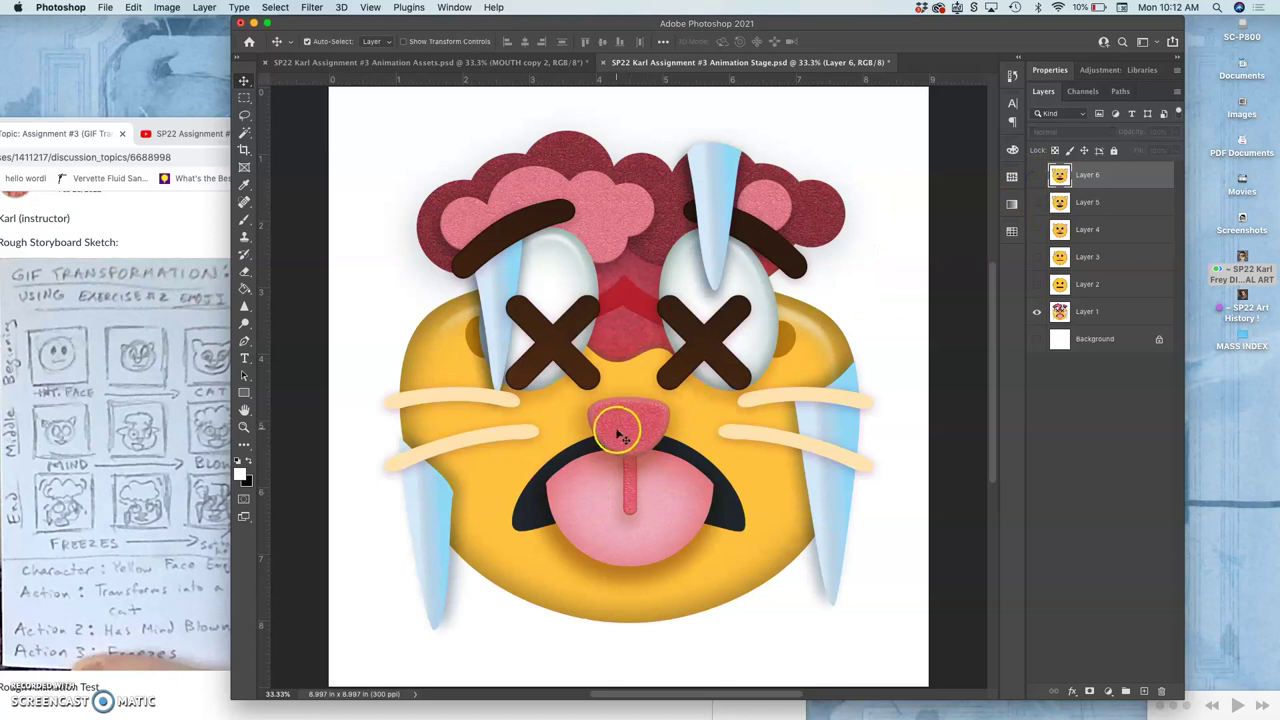
Back in the Assets file, put MOUTH copy 2 into Free Transform
left_click(510, 63)
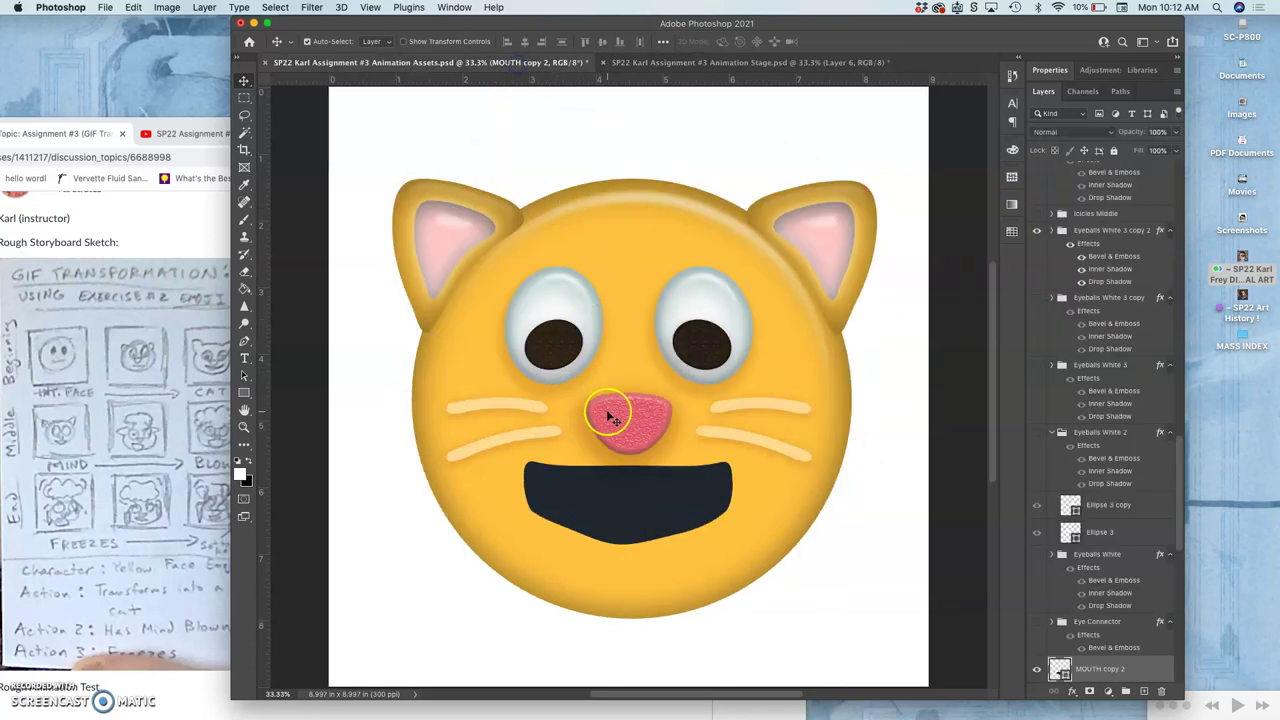
key("super+t")
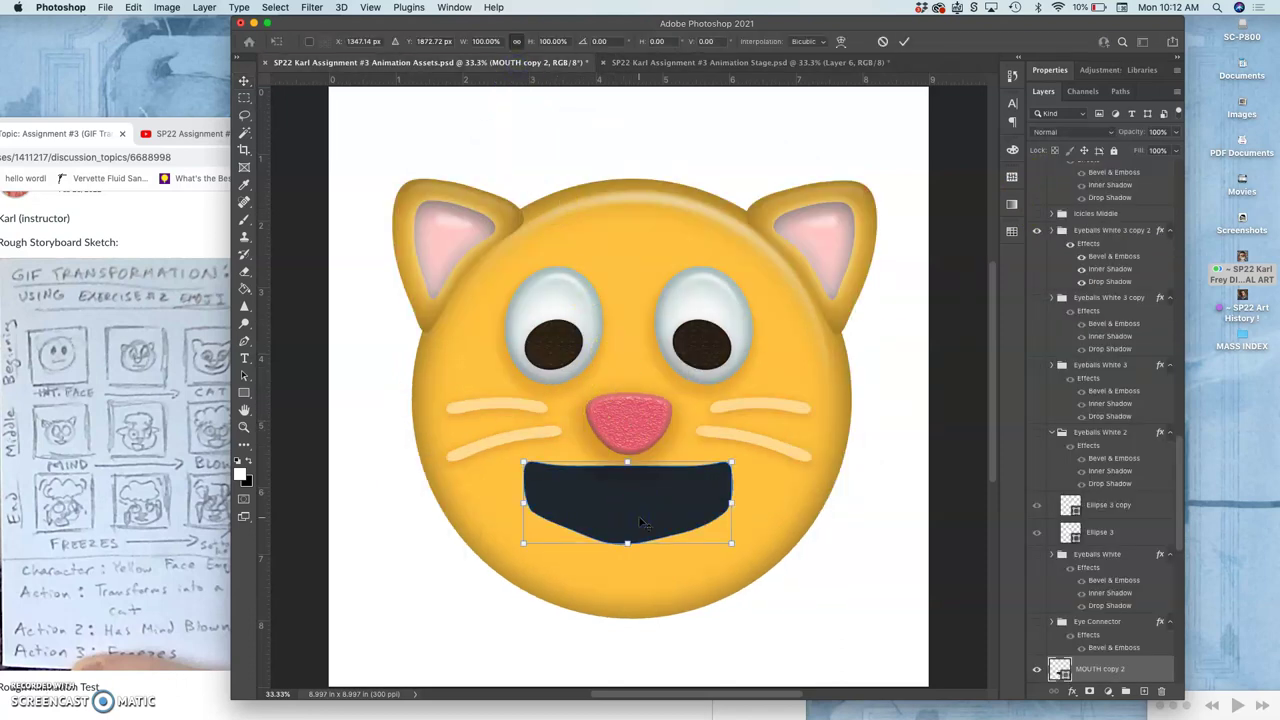
left_click(630, 485)
Re-warp MOUTH copy 2, flattening its pointed bottom and top bulge into a broad rounded mouth
right_click(627, 487)
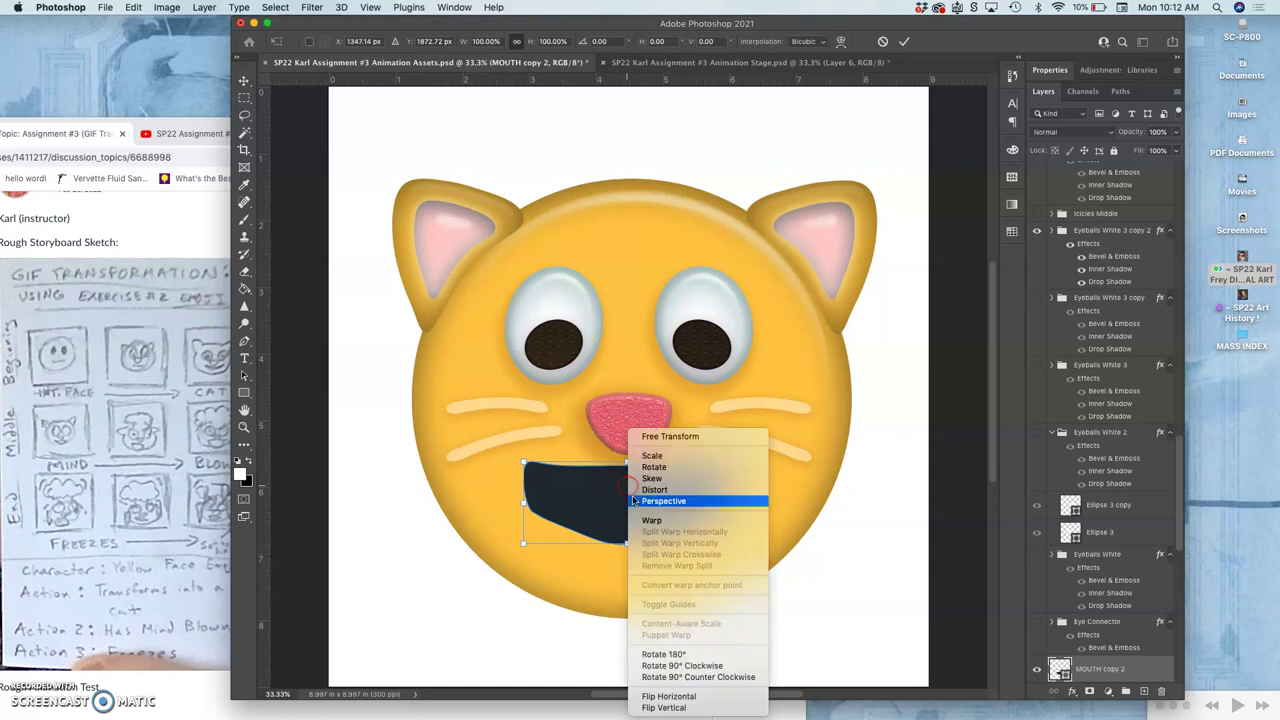
left_click(634, 521)
left_click_drag(627, 551, 626, 531)
left_click(625, 480)
left_click_drag(625, 480, 624, 466)
left_click(664, 474)
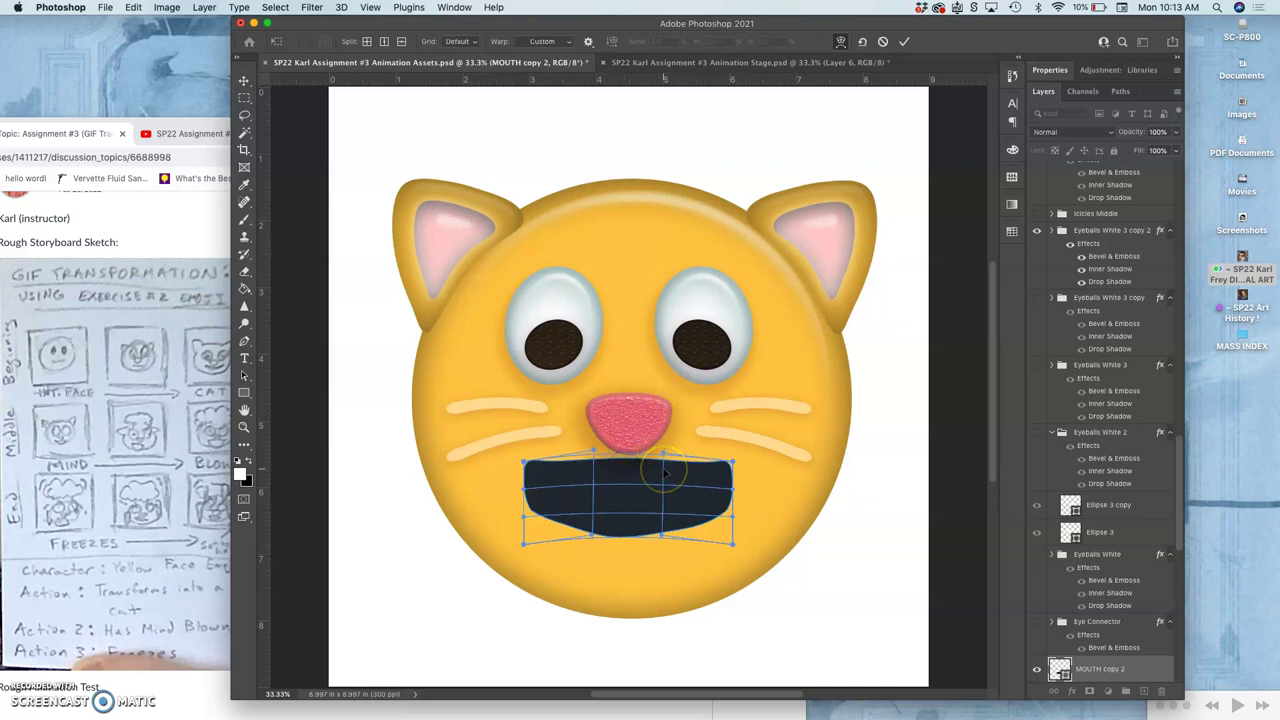
key("Return")
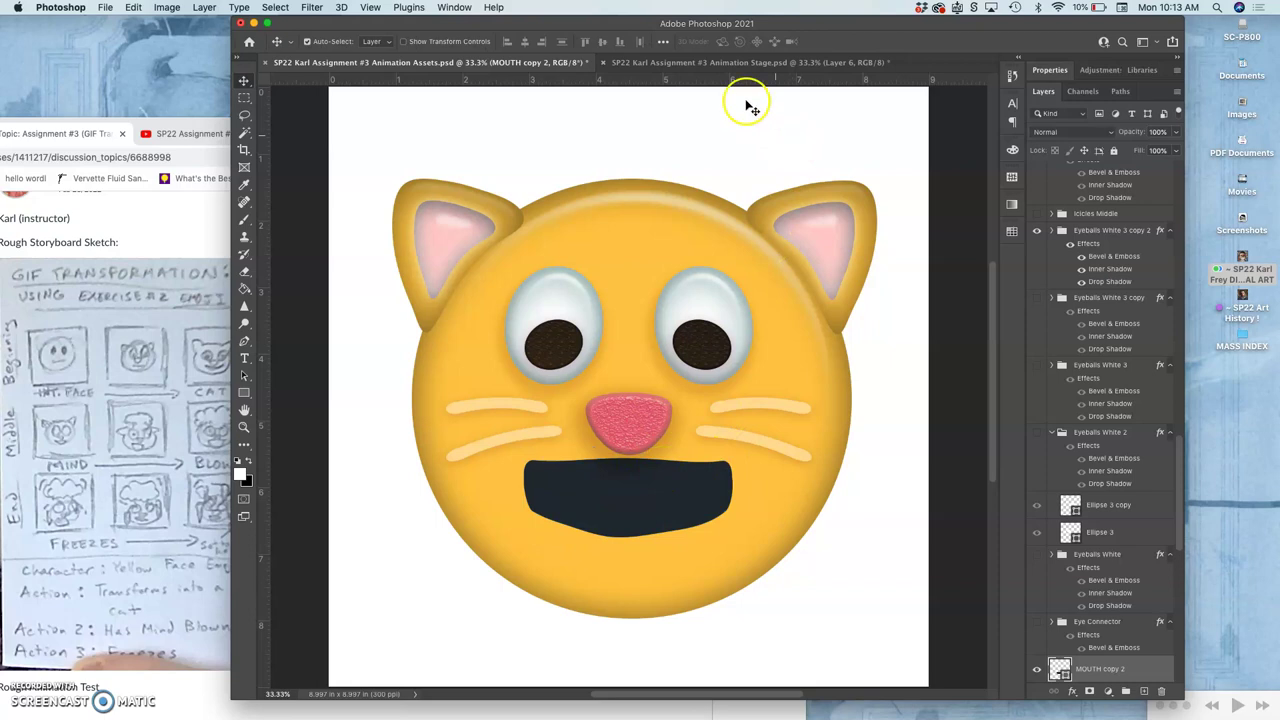
Turn Layer 6 back on in the Stage file and compare its cat with the Assets cat
left_click(733, 63)
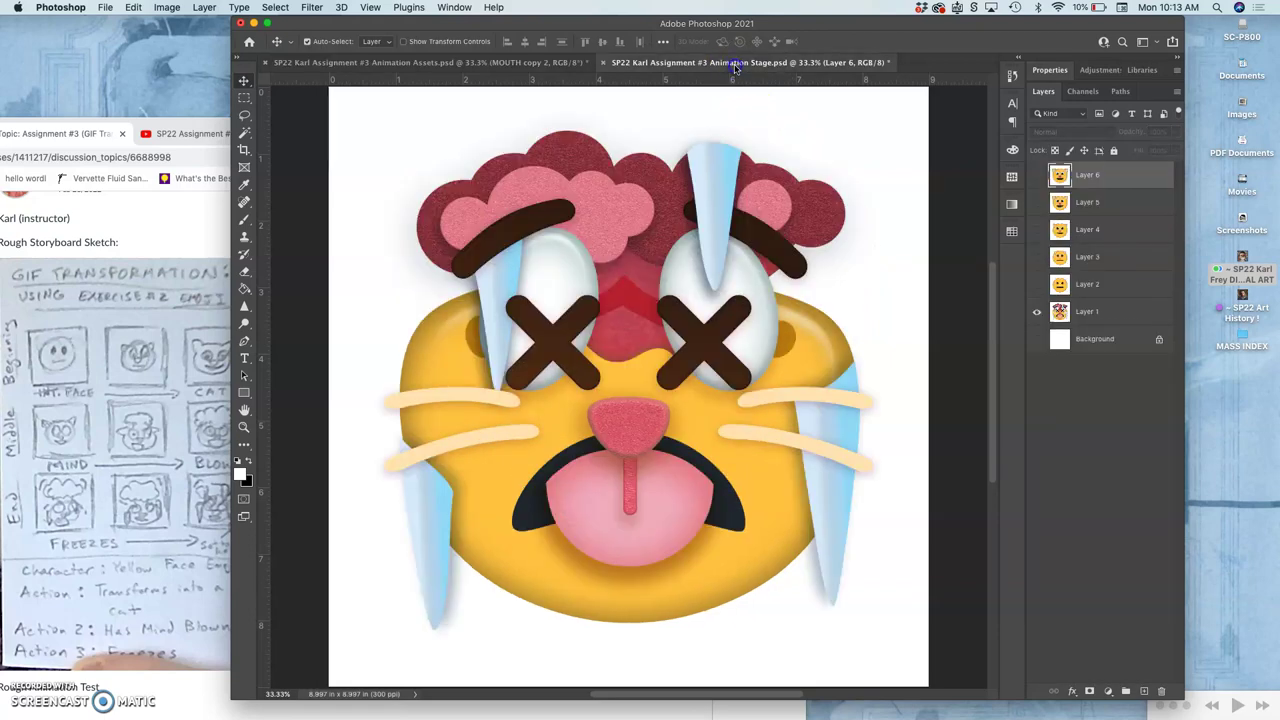
left_click(560, 68)
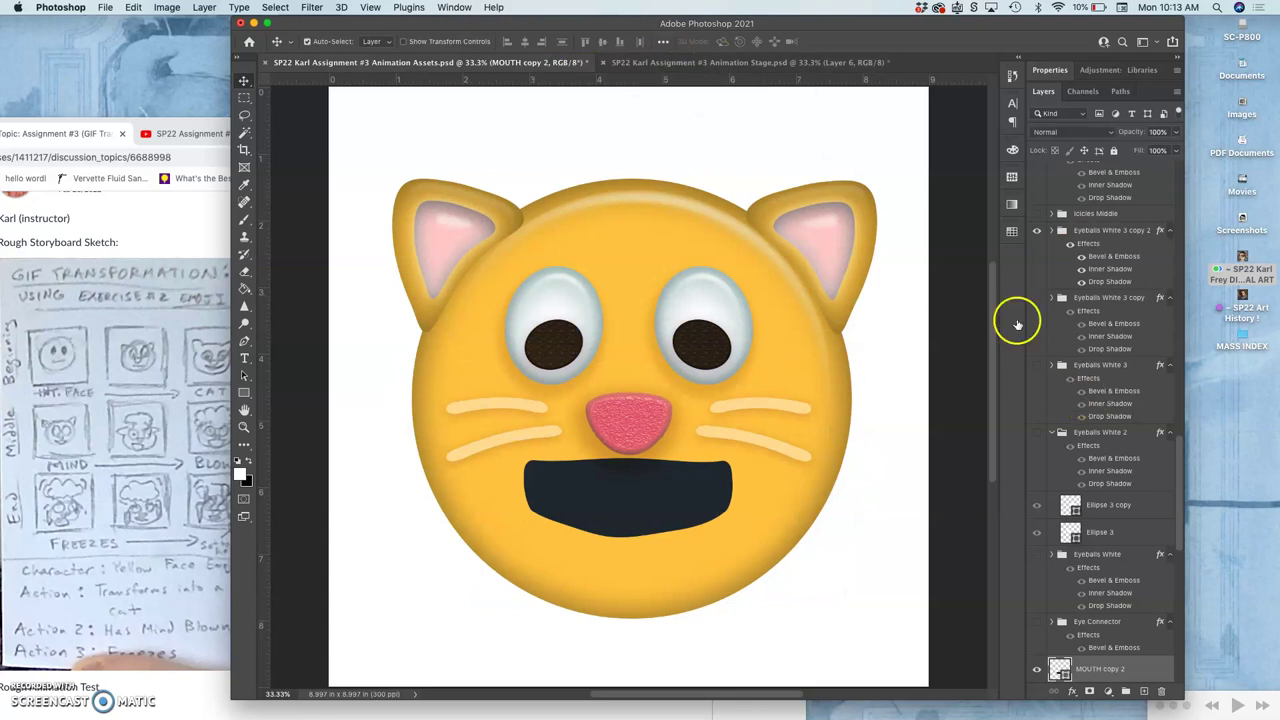
left_click(777, 63)
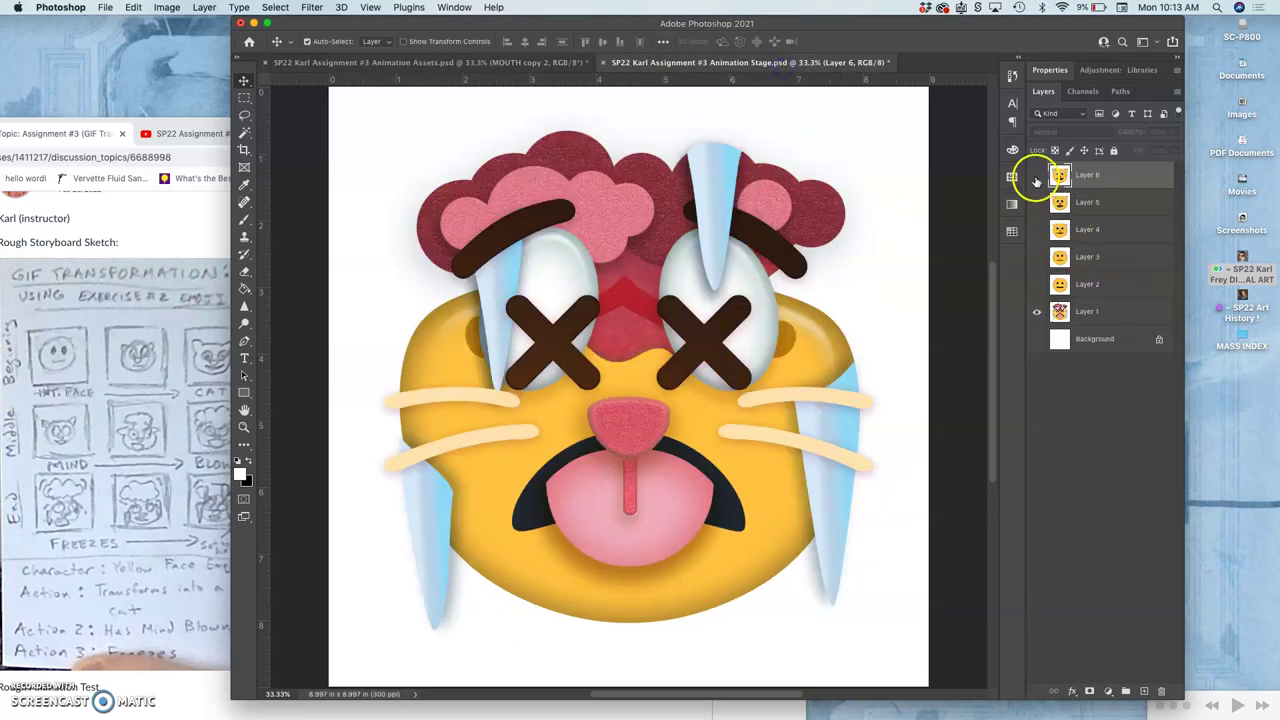
left_click(1036, 177)
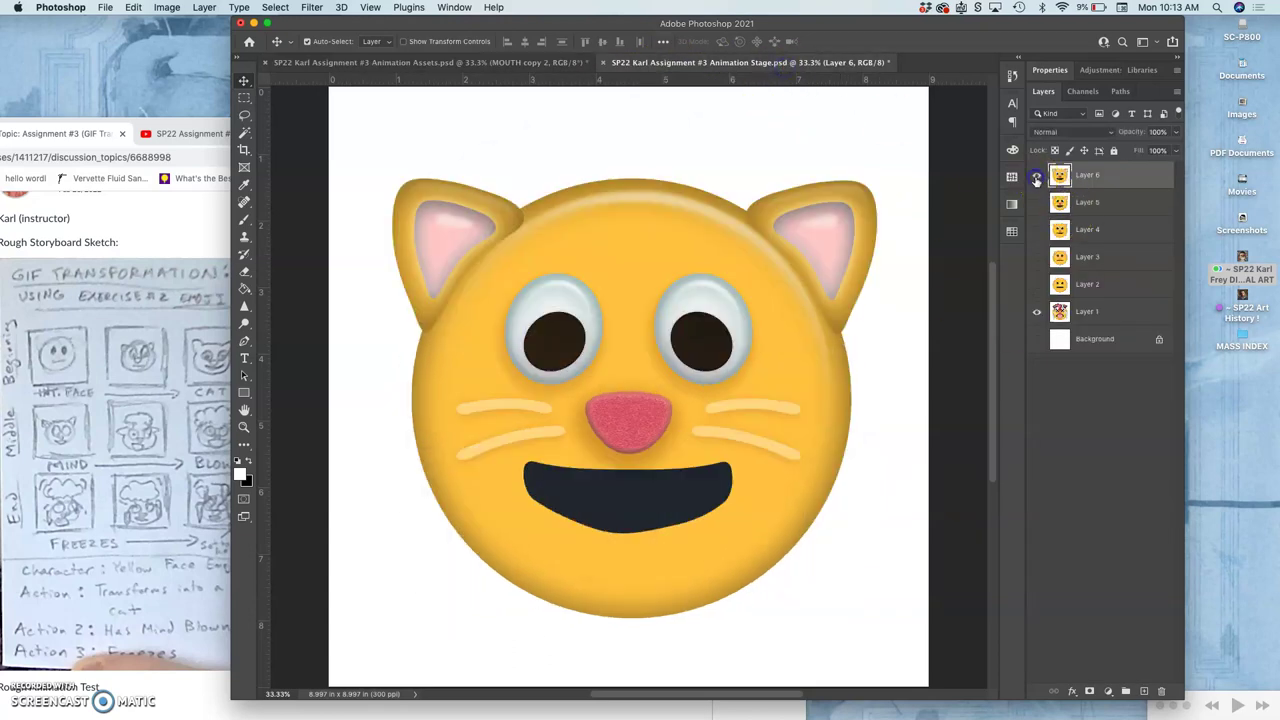
left_click(527, 66)
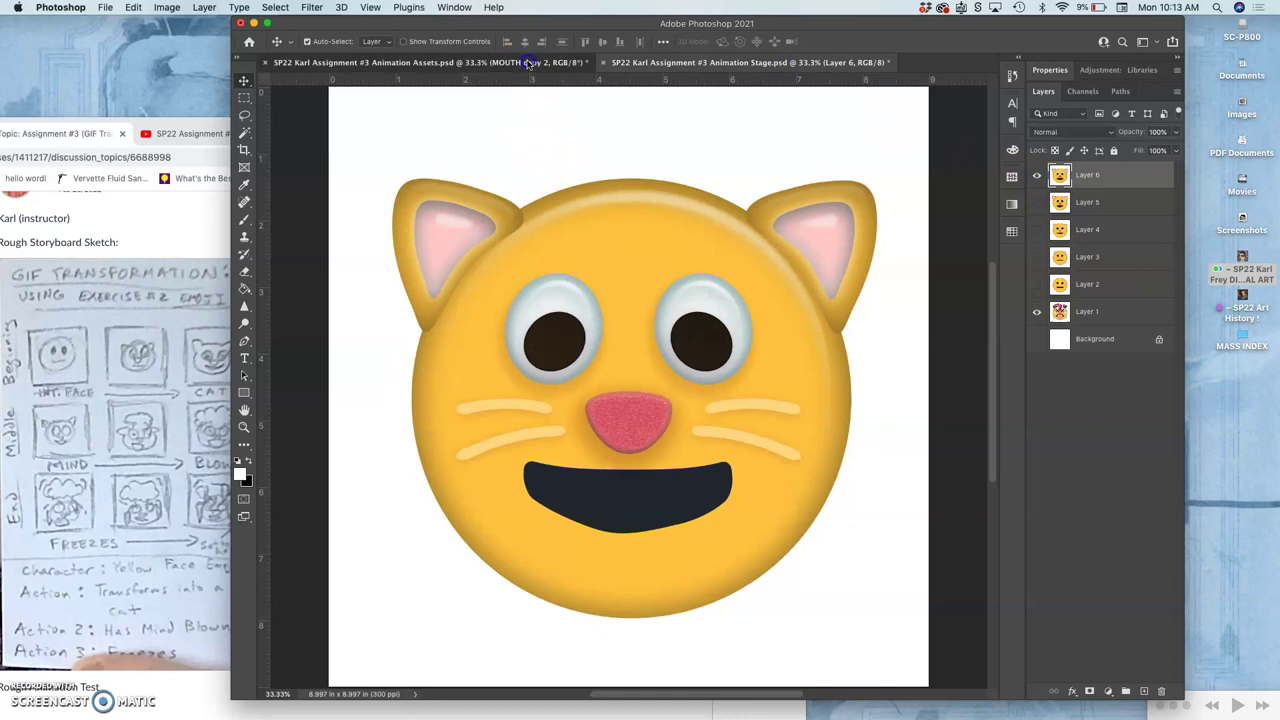
left_click(672, 62)
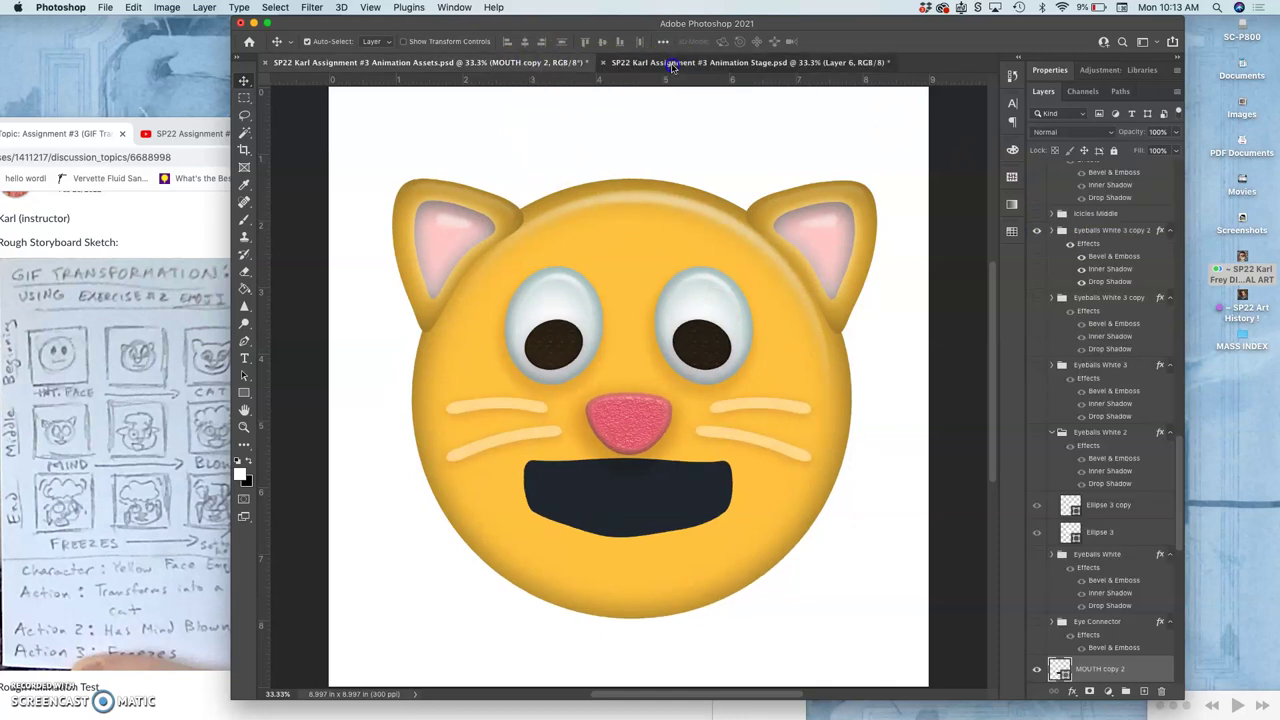
left_click(539, 67)
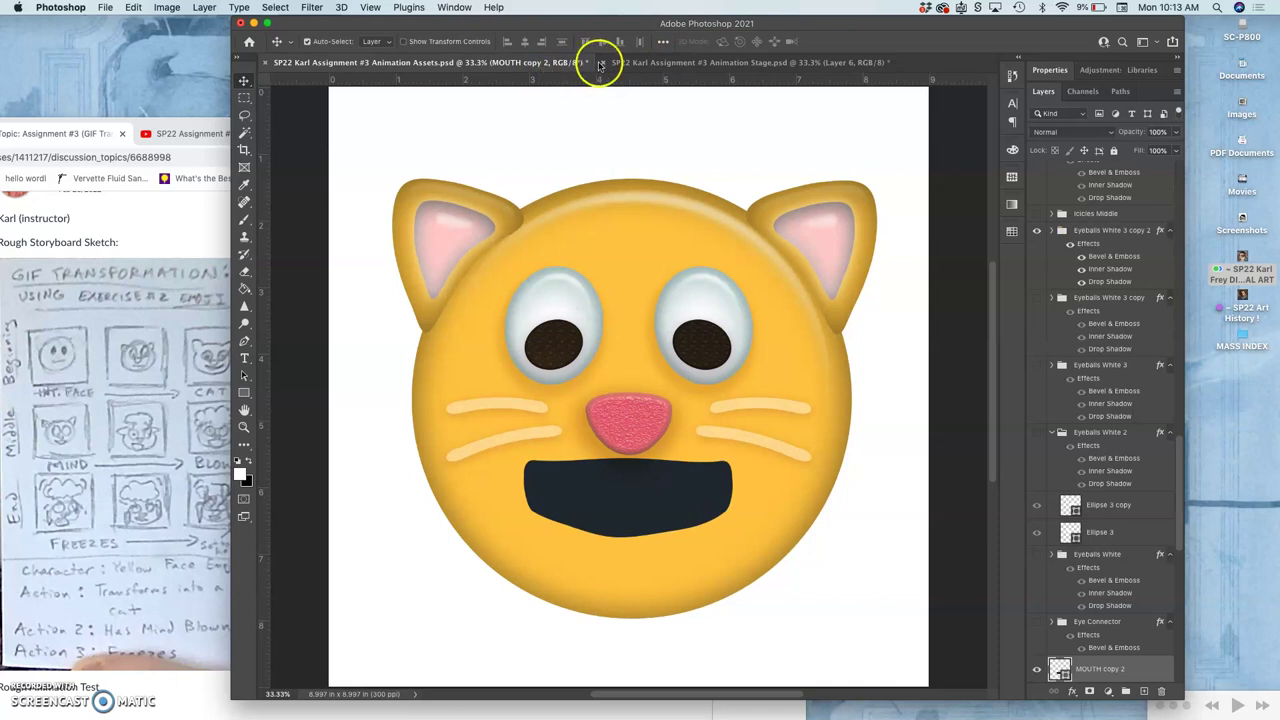
left_click(672, 67)
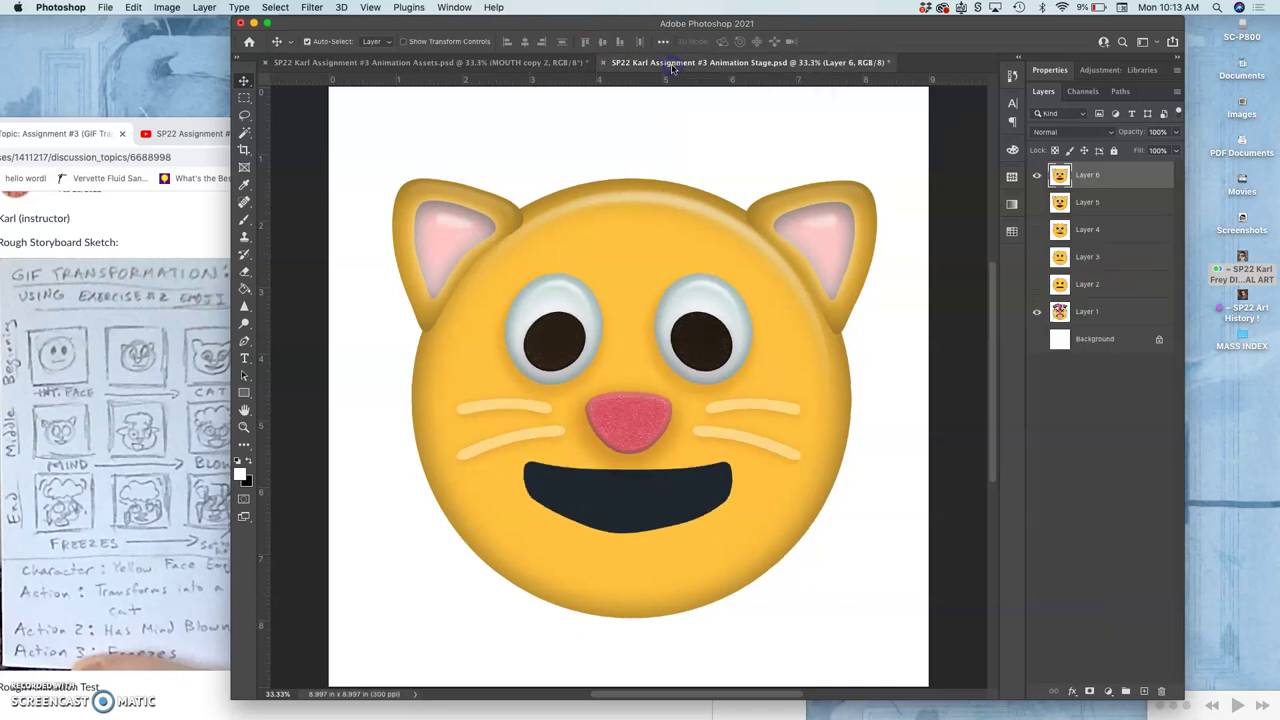
left_click(537, 65)
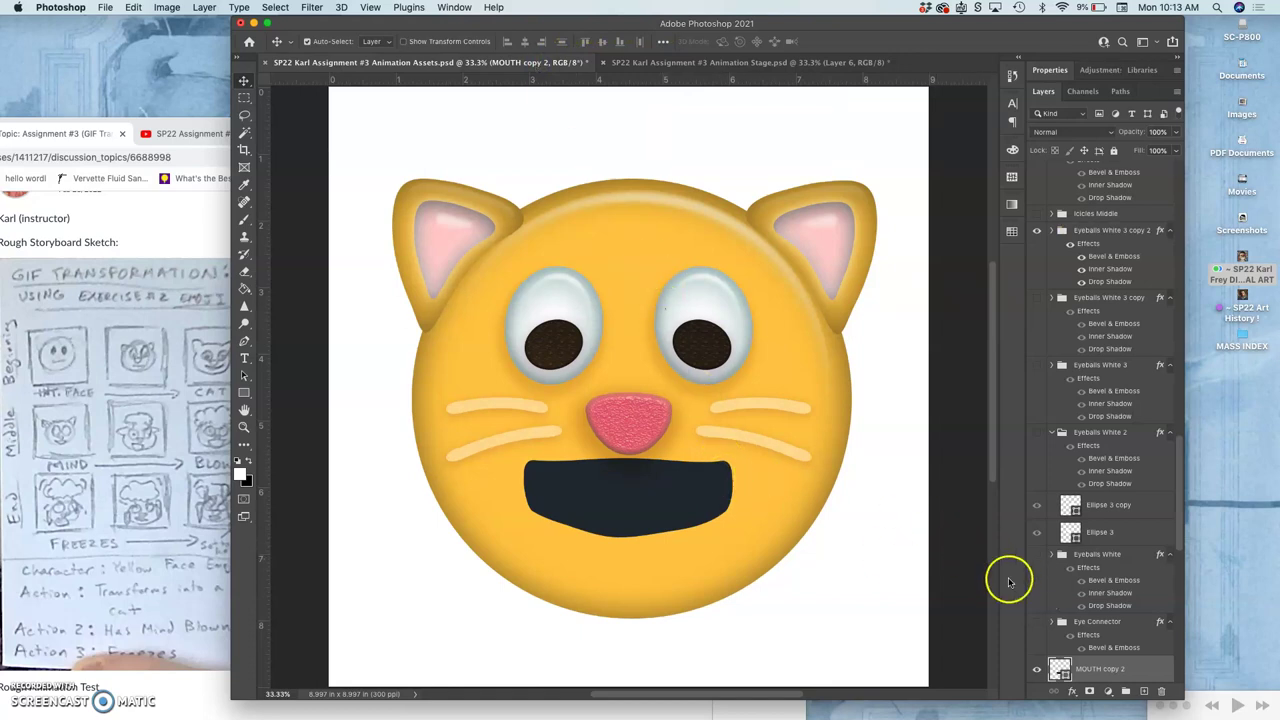
Warp the mouth by pulling both top corners down so the upper edge arches, and commit
key("ctrl+t")
right_click(660, 508)
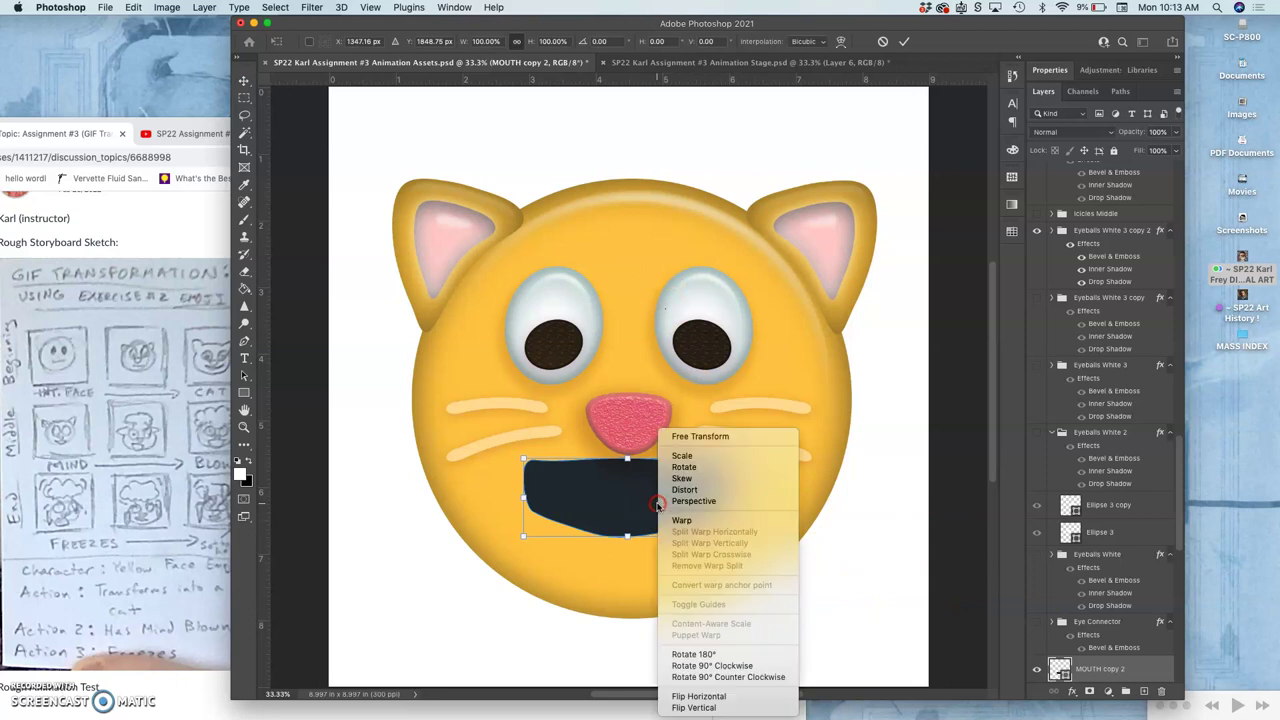
left_click(678, 521)
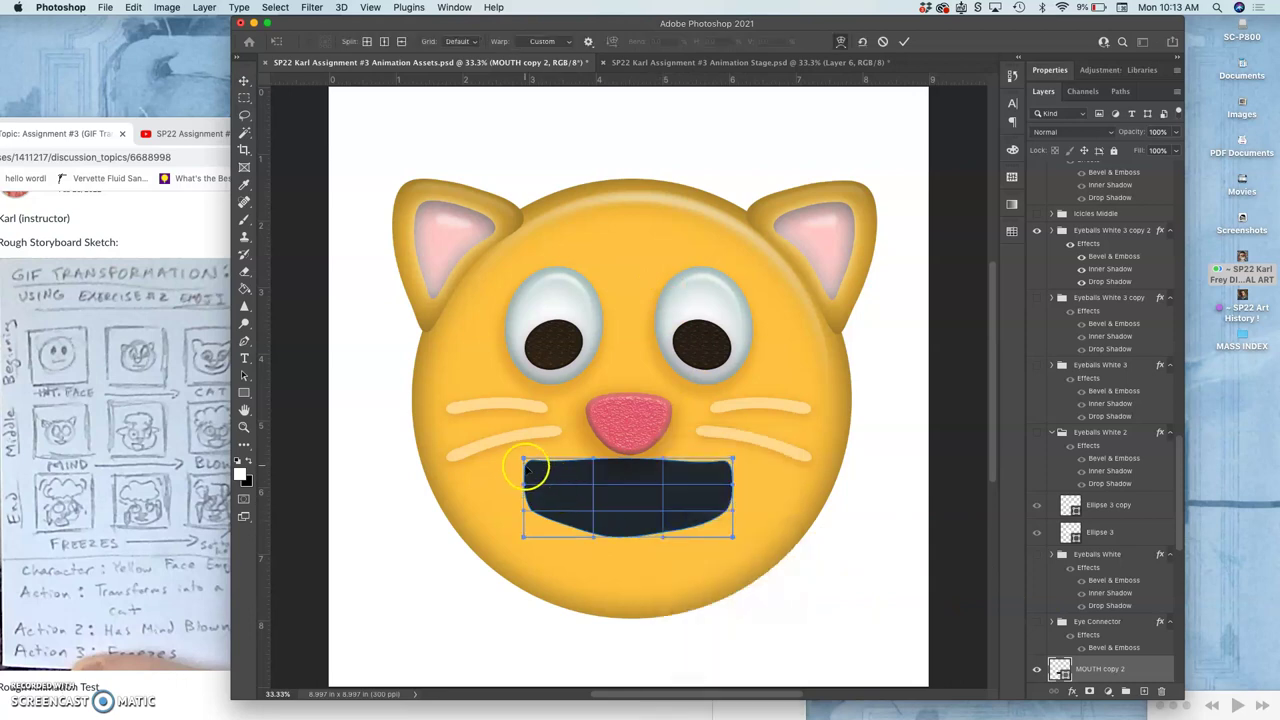
left_click_drag(523, 461, 524, 479)
left_click_drag(731, 461, 733, 482)
key("Return")
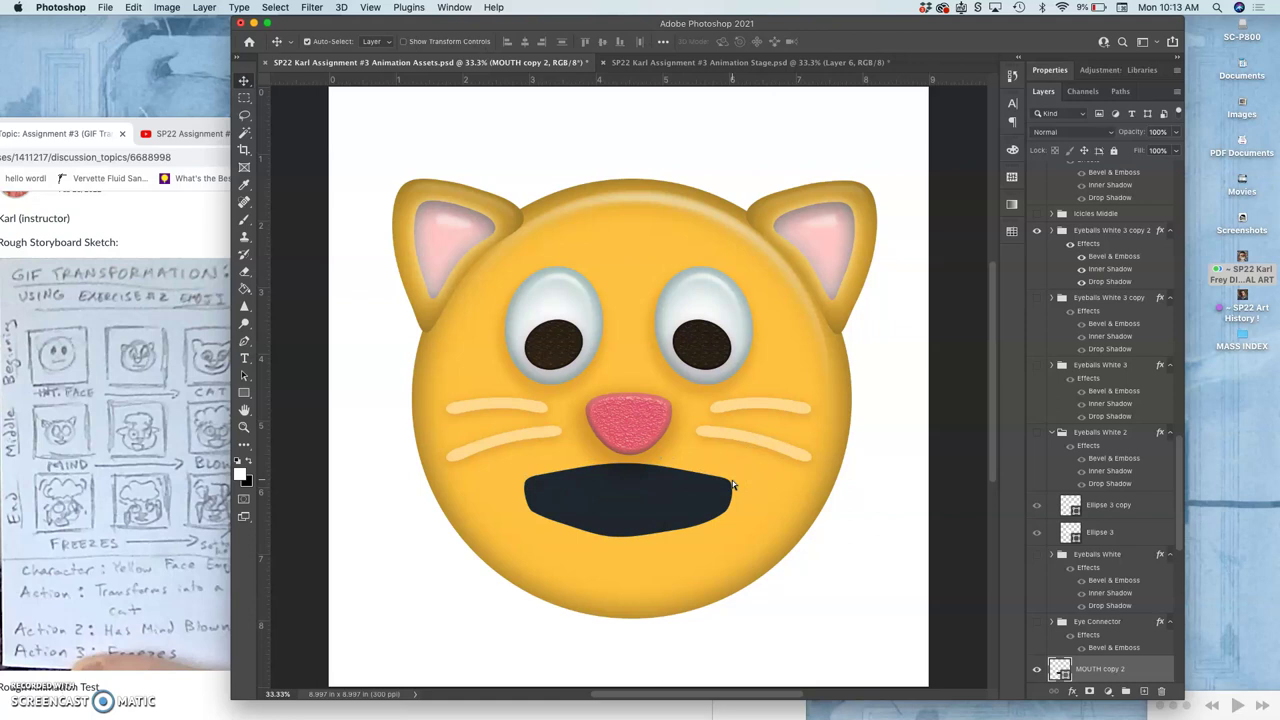
Warp the mouth again, adjusting the bottom-right corner to round the bottom, and commit
key("super+t")
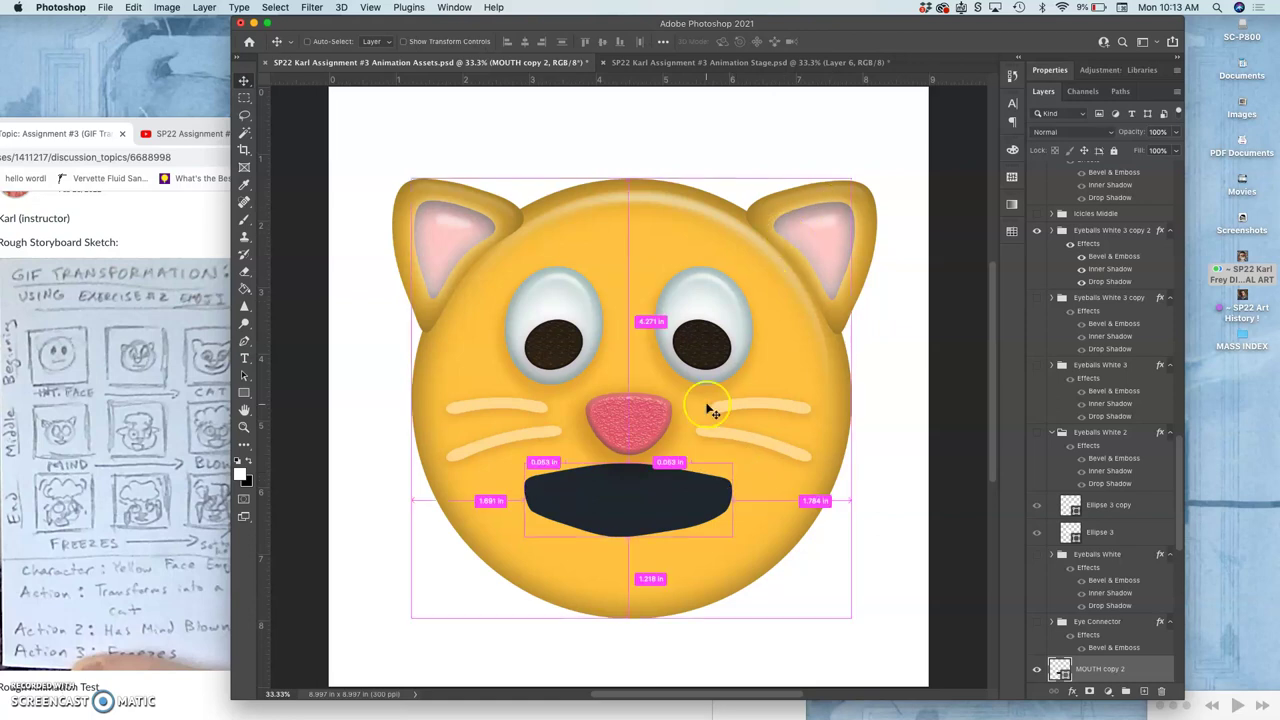
right_click(656, 518)
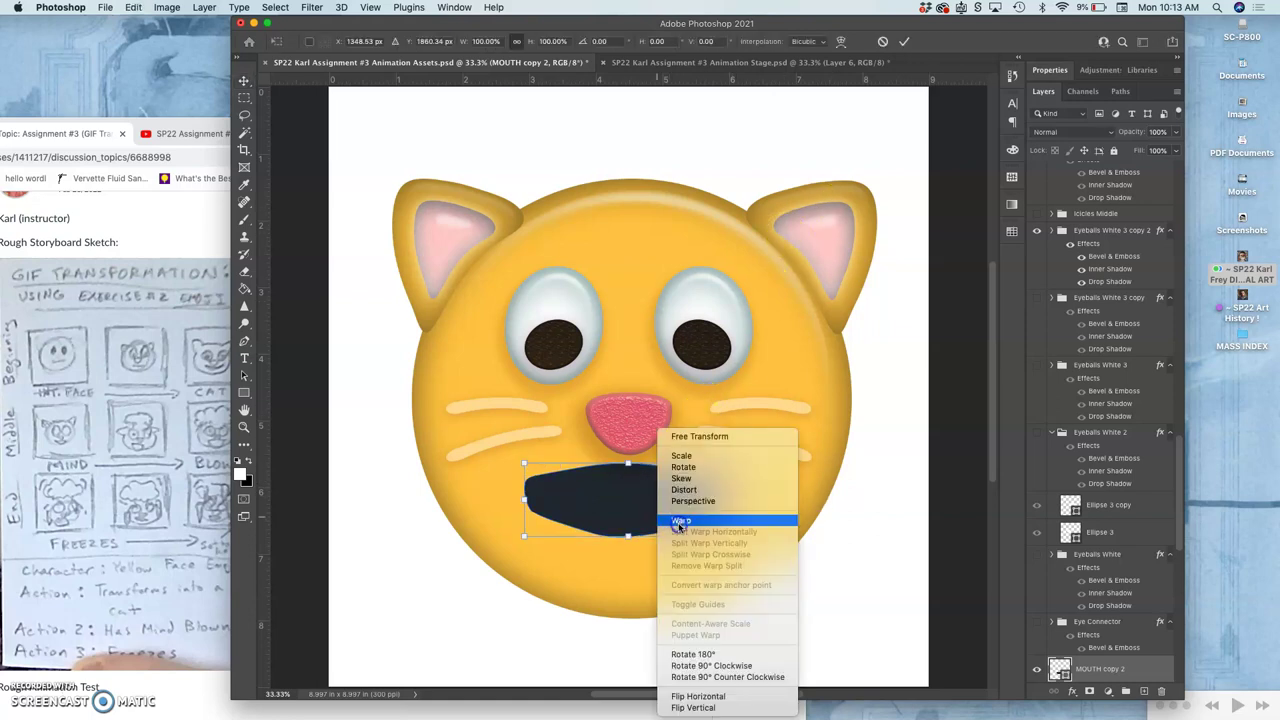
left_click(679, 521)
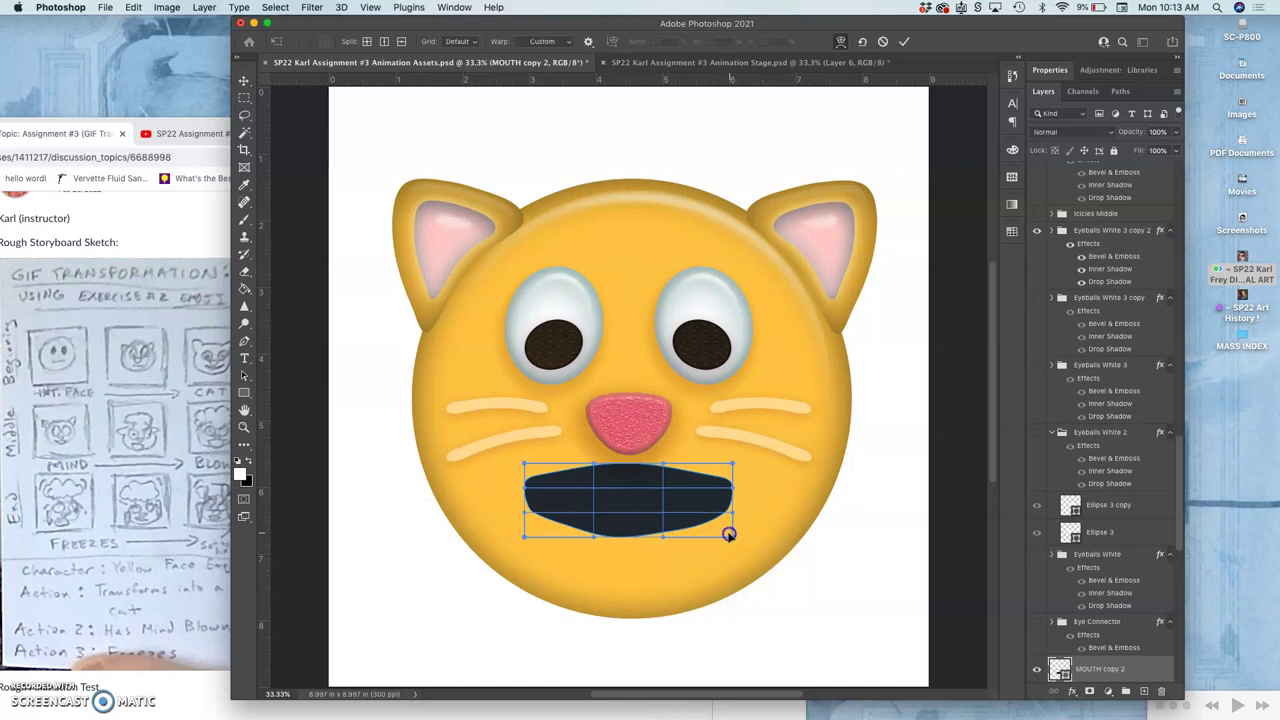
left_click_drag(728, 534, 641, 537)
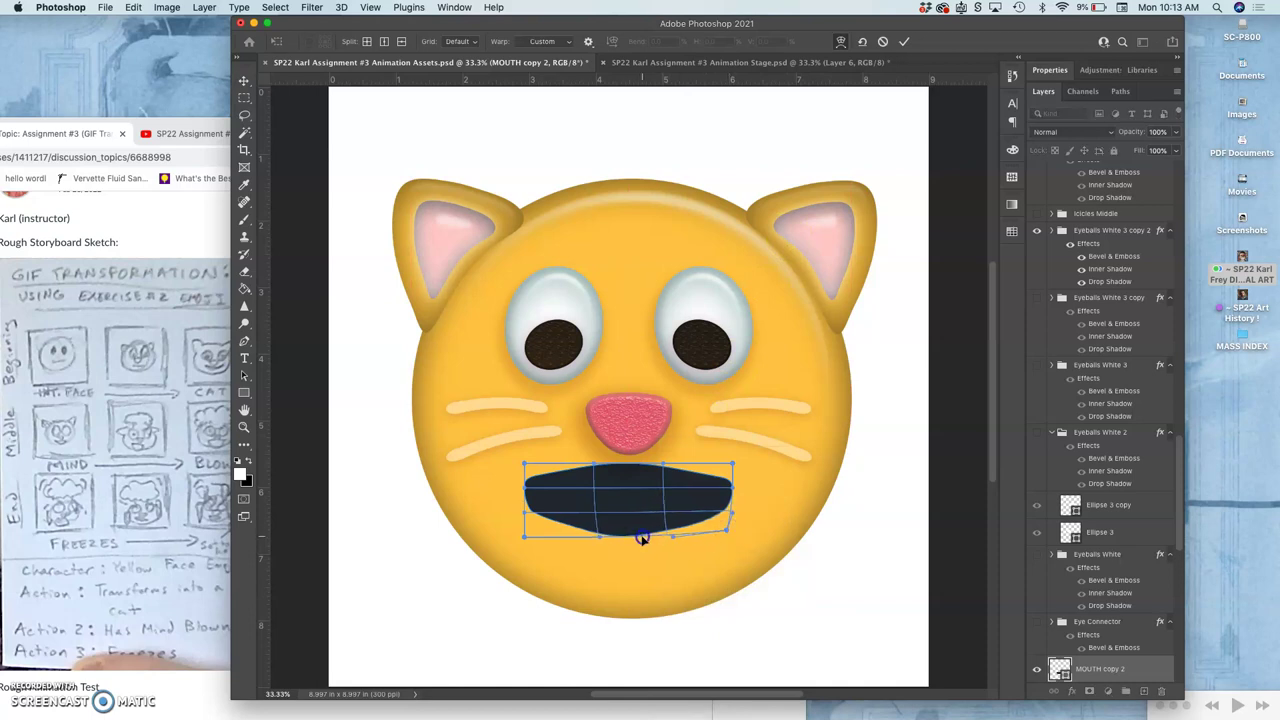
key("Return")
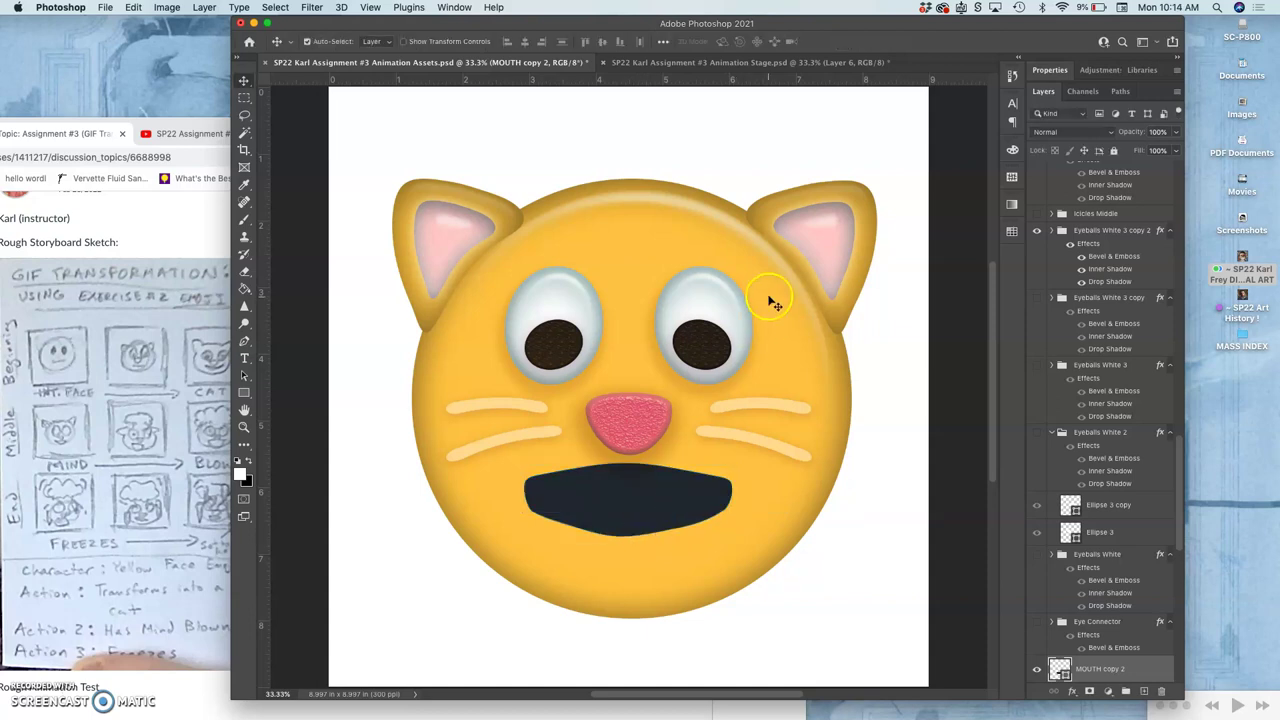
left_click(698, 63)
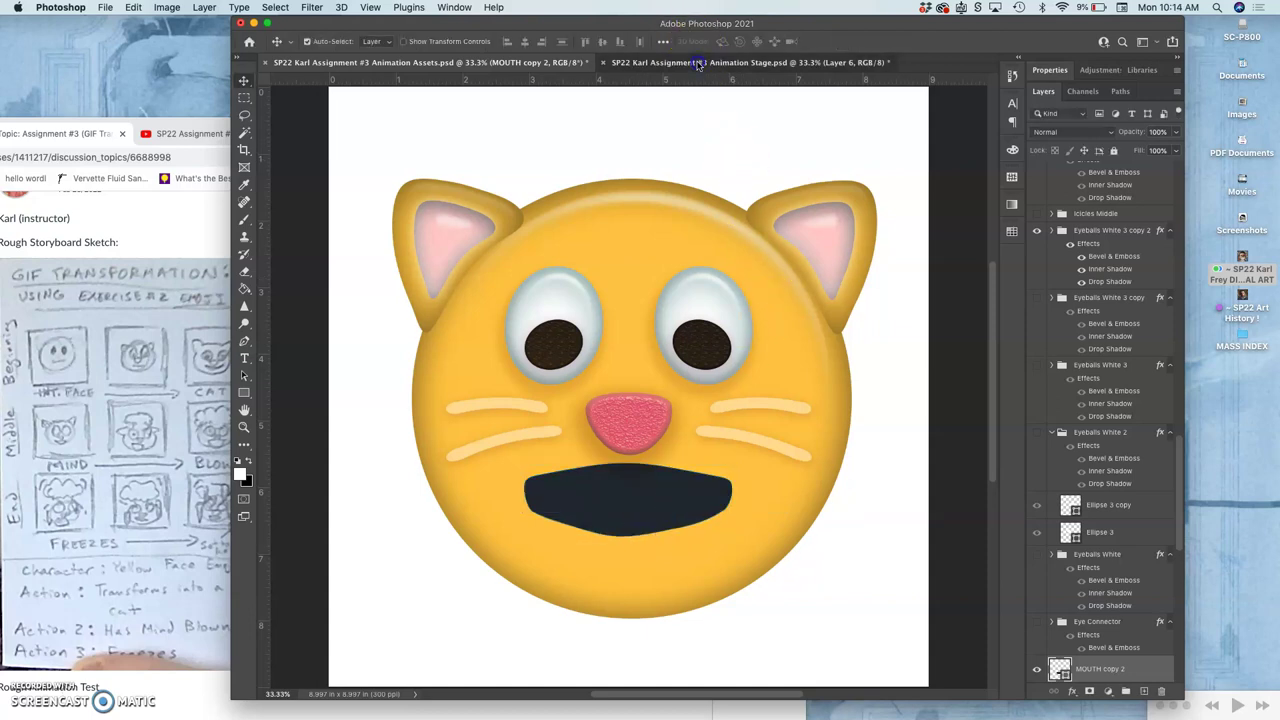
left_click(510, 63)
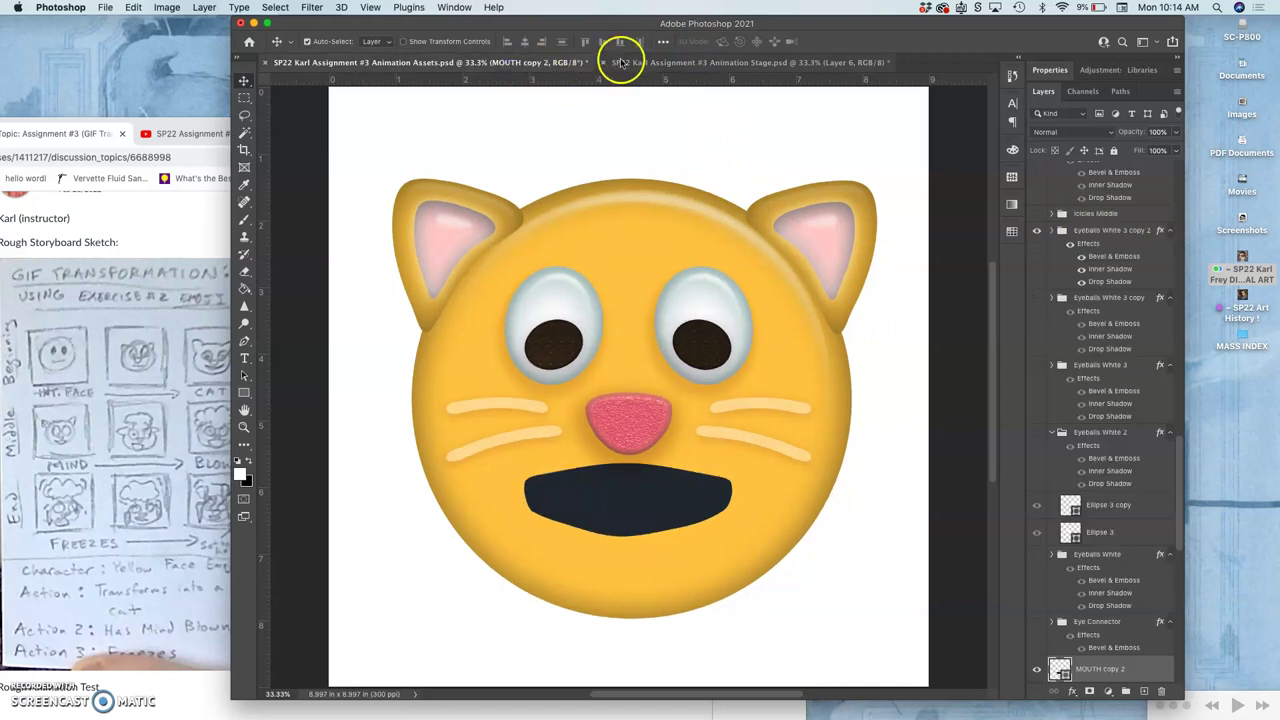
left_click_drag(620, 58, 547, 68)
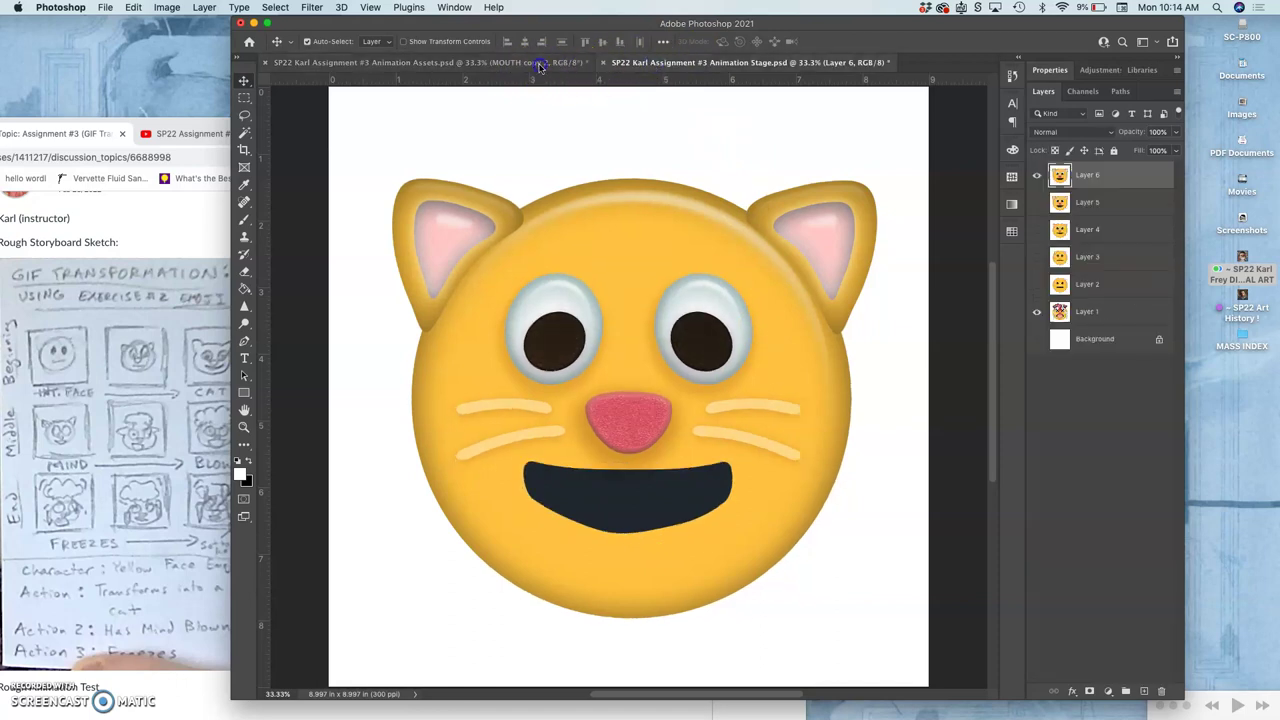
left_click(541, 65)
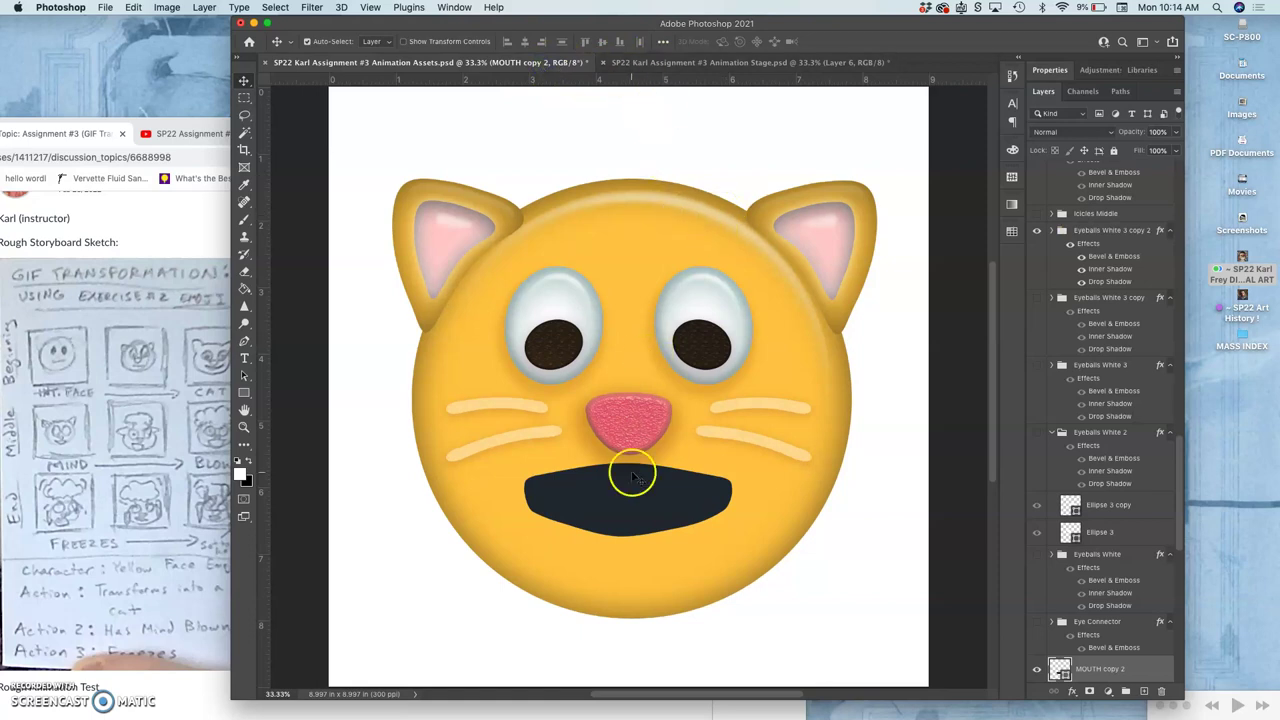
Warp MOUTH copy 2's bottom-left handle to smooth the open mouth's rounded bottom, and commit
key("super+t")
right_click(596, 510)
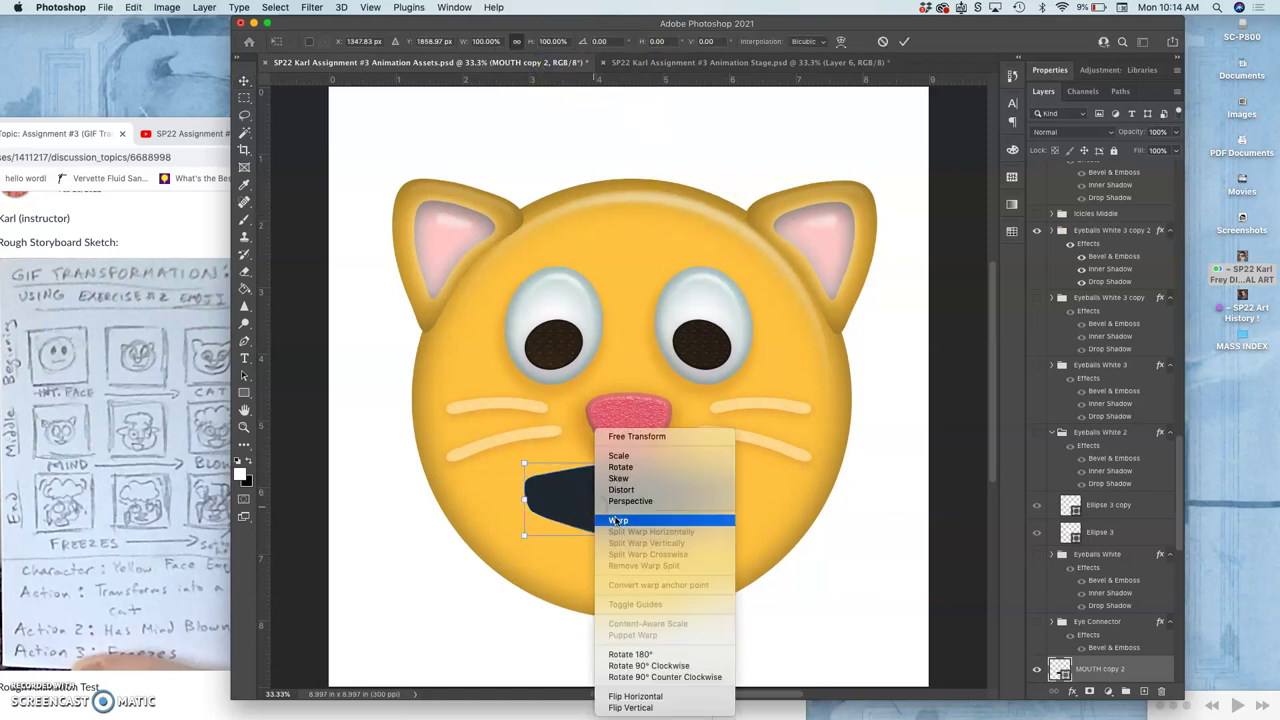
left_click(615, 520)
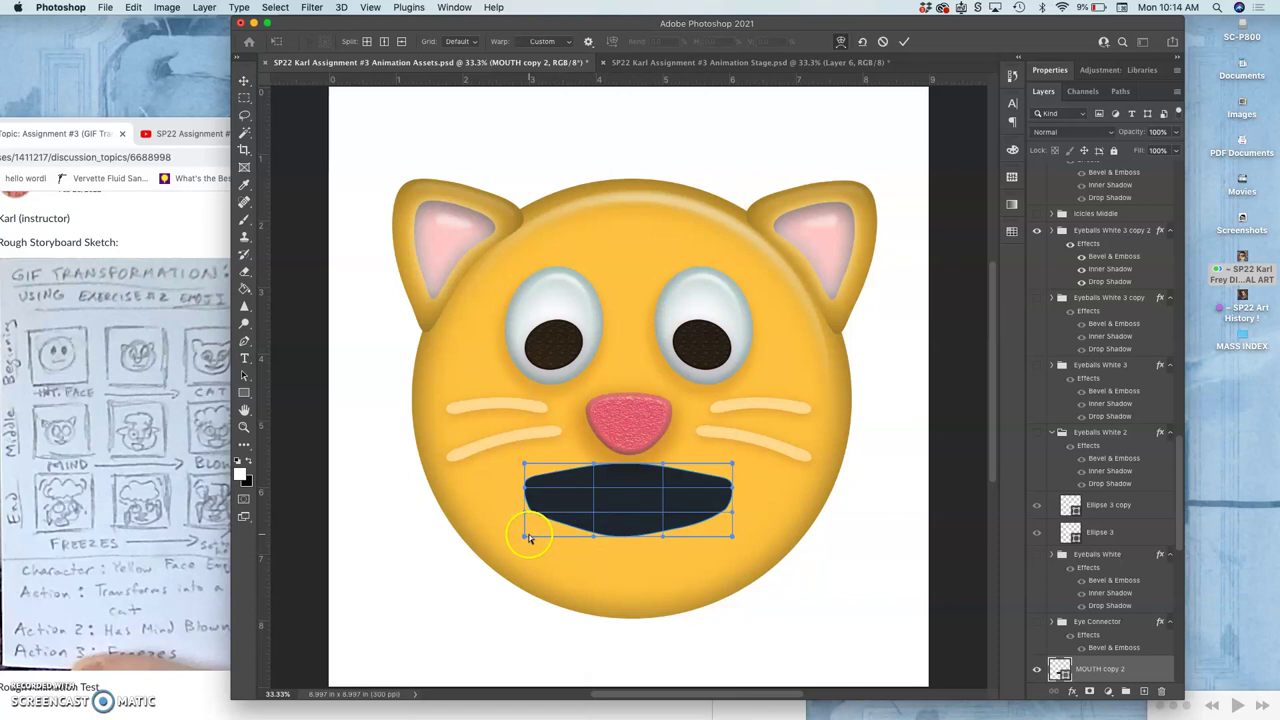
left_click_drag(530, 531, 531, 528)
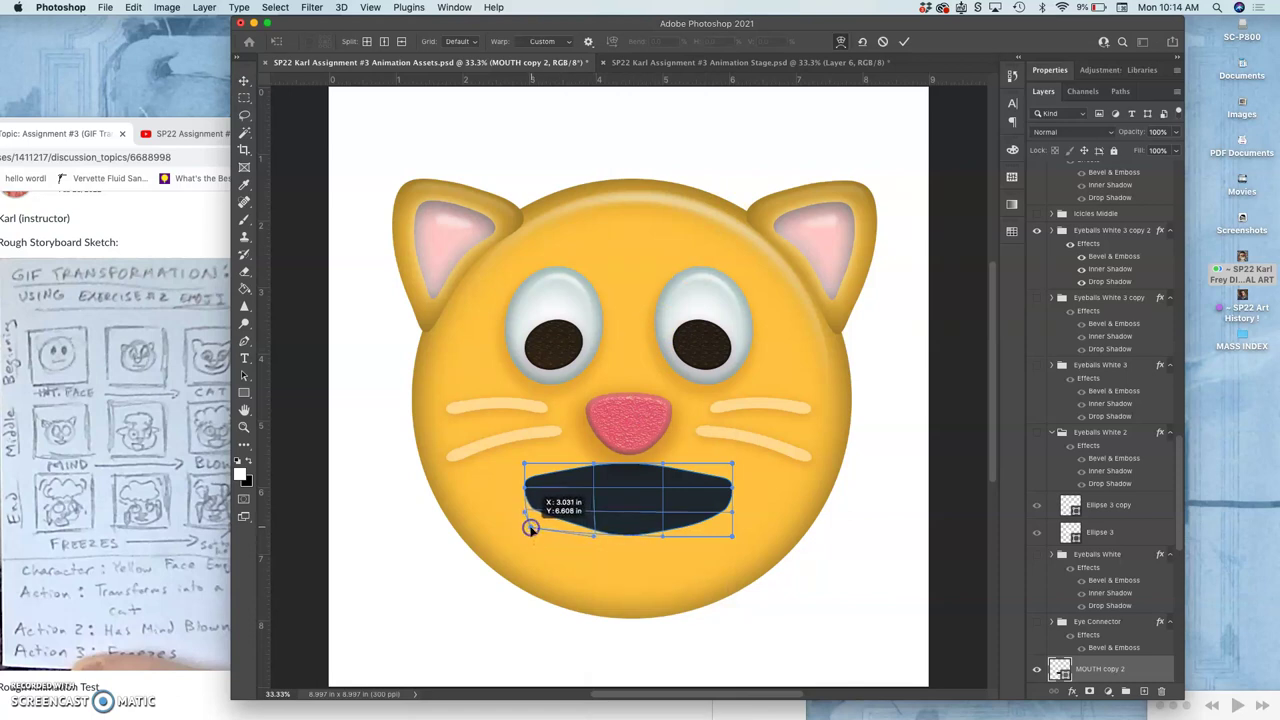
left_click_drag(530, 528, 530, 529)
key("Return")
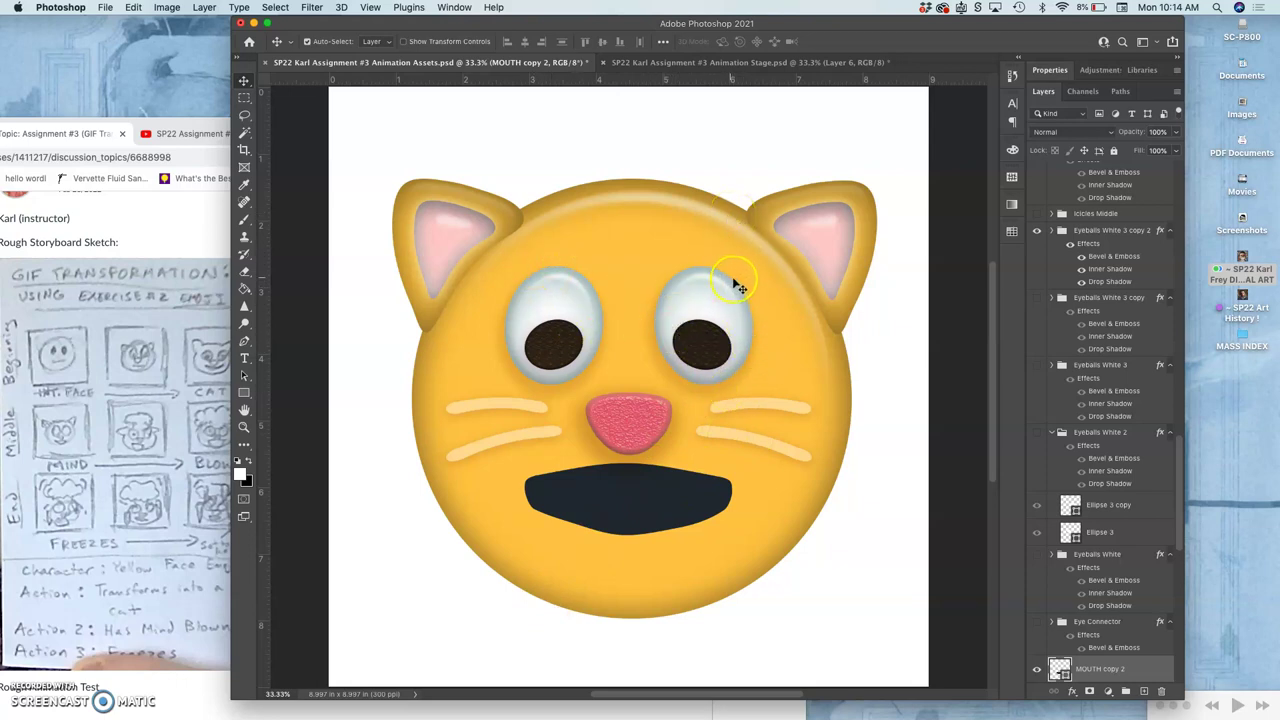
scroll(1090, 320, "up", 10)
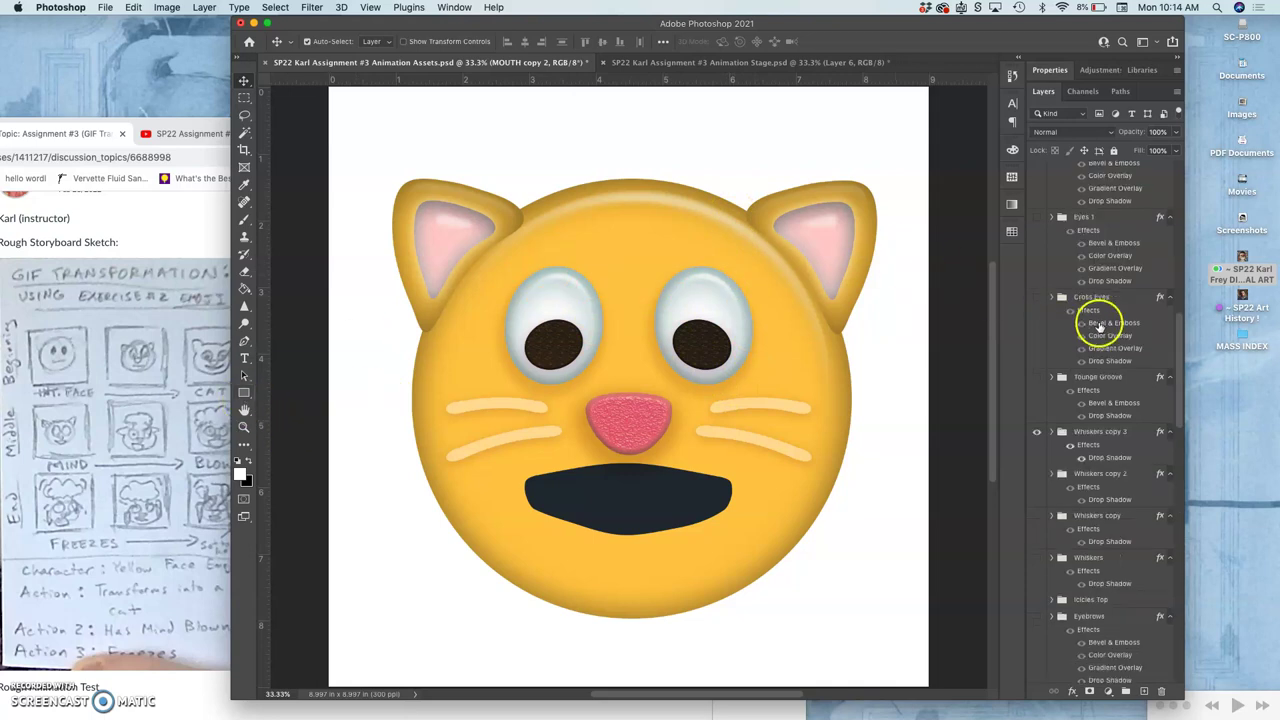
Stamp all visible layers above Nose copy 5 into a merged layer and copy it
left_click(1082, 170)
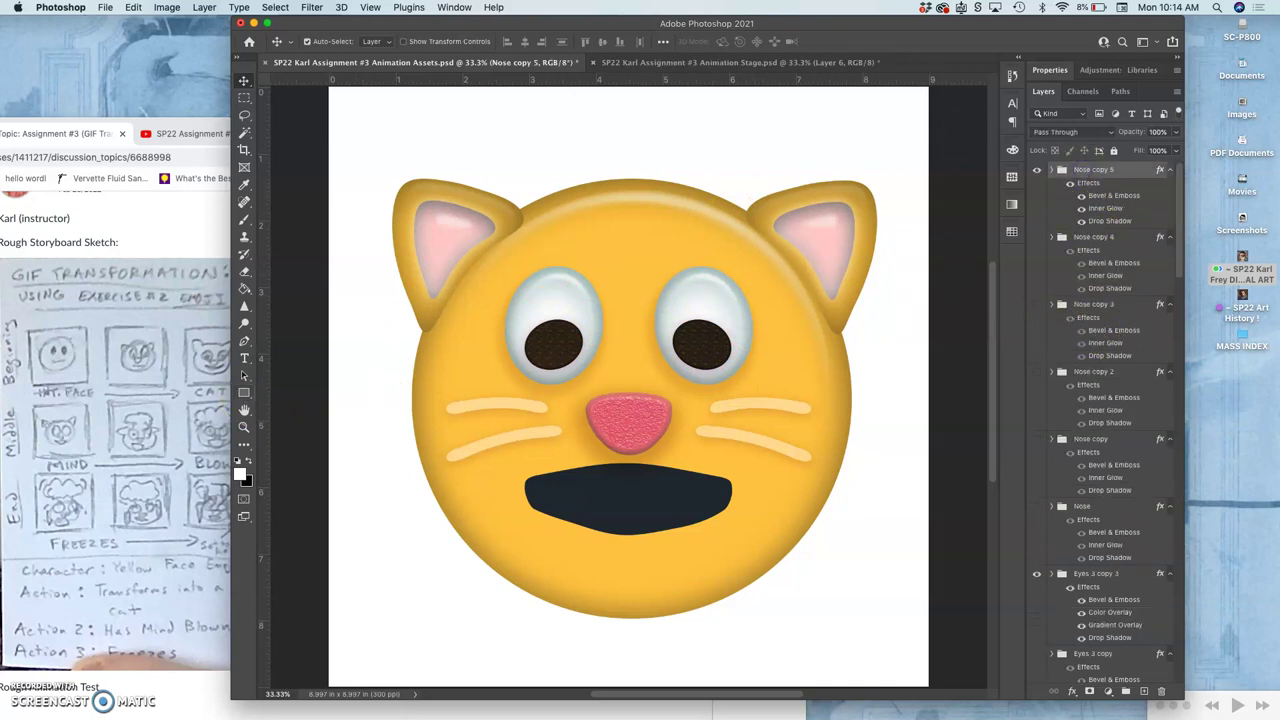
left_click(205, 7)
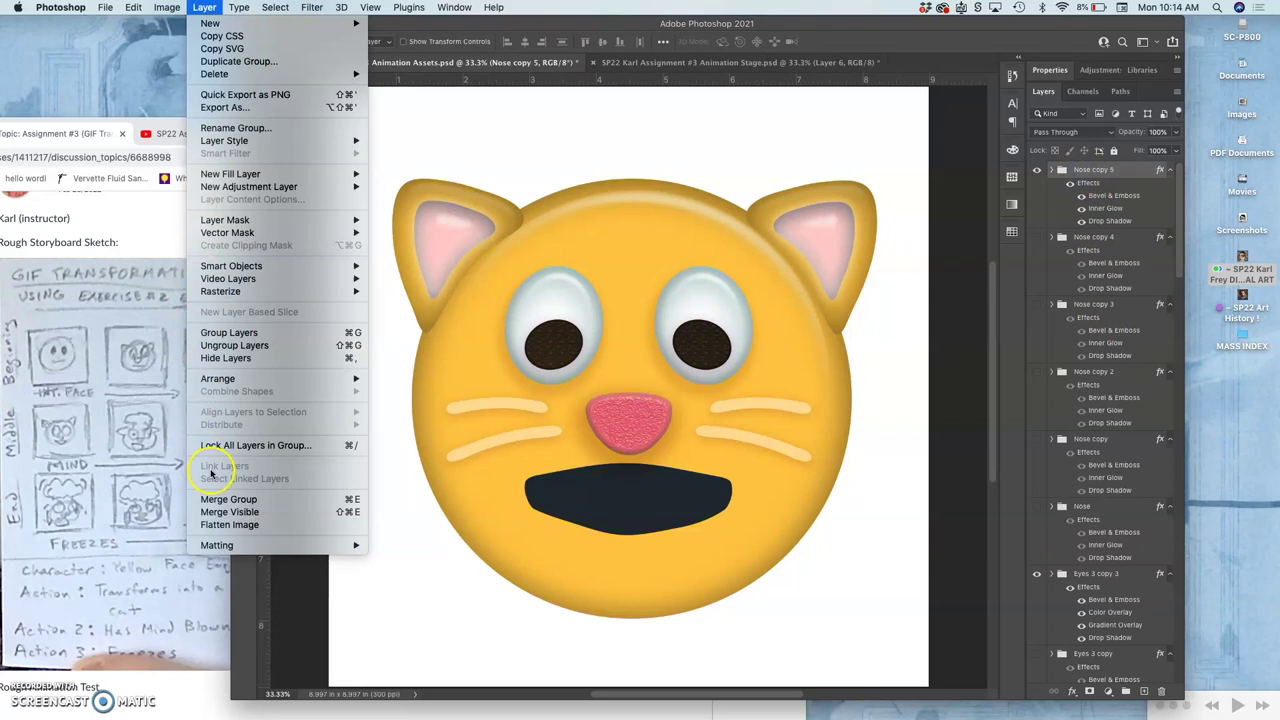
left_click(215, 512, "alt")
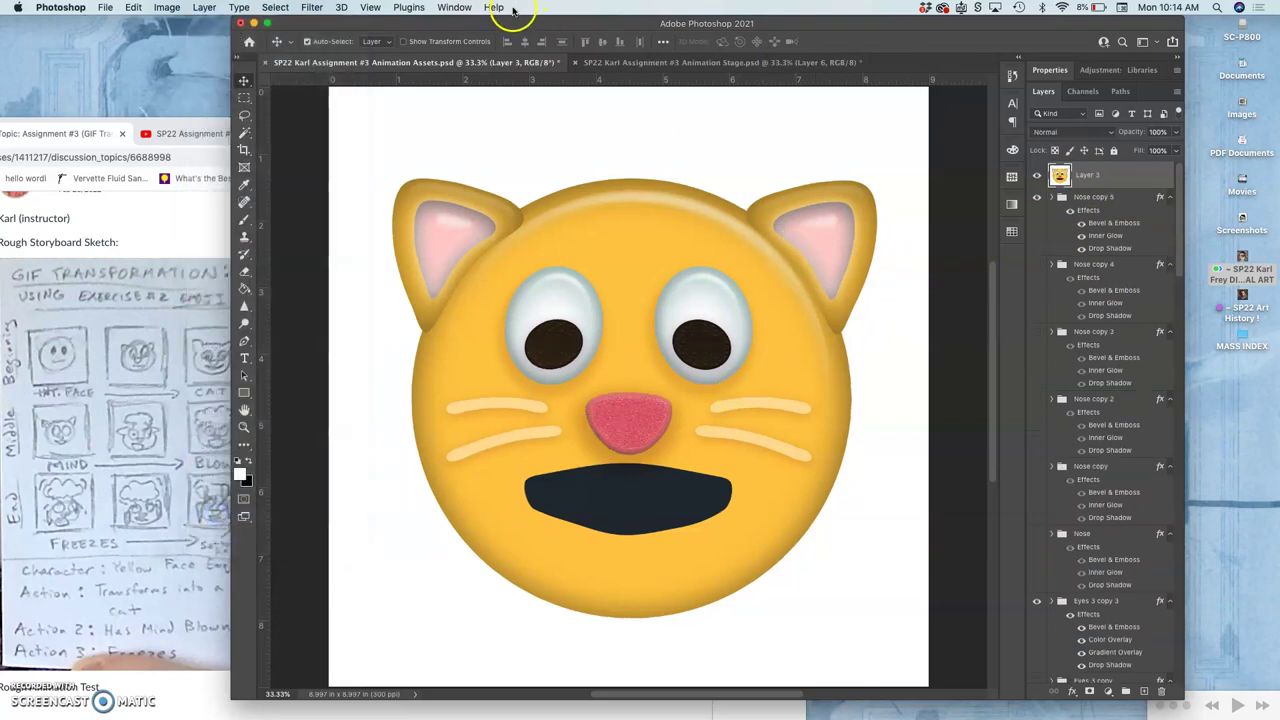
left_click(275, 7)
left_click(275, 7)
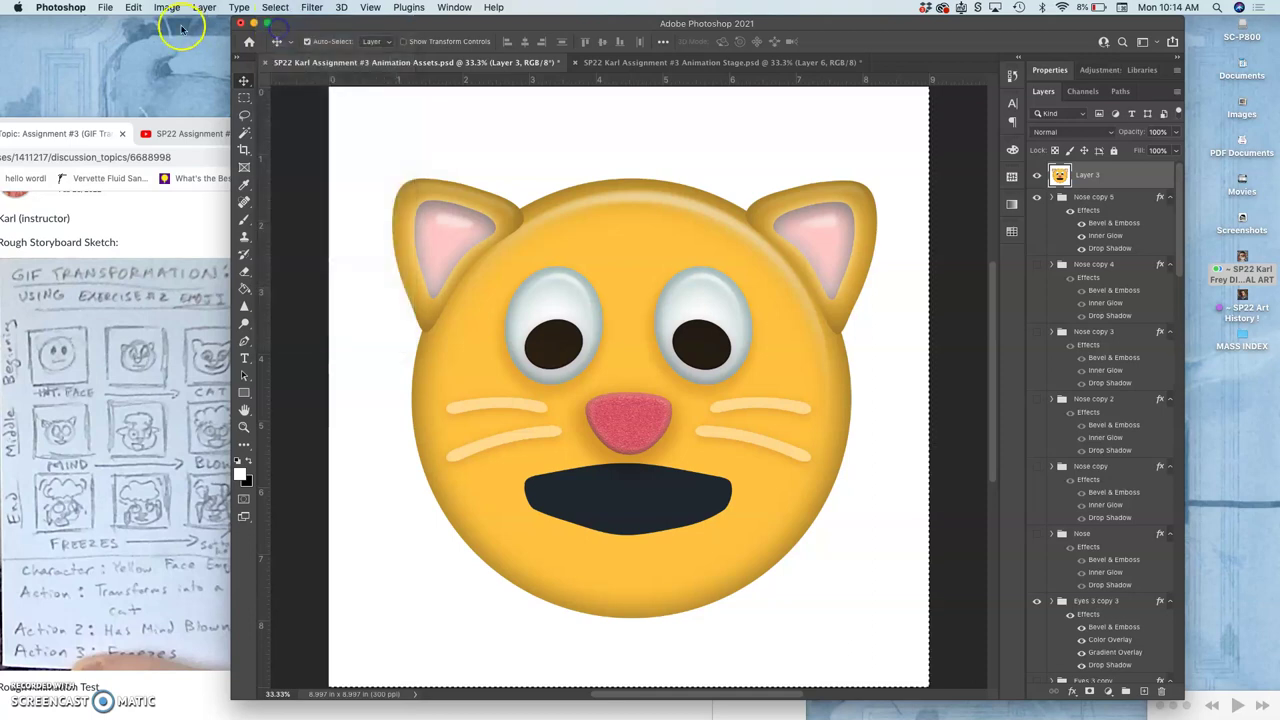
left_click(133, 7)
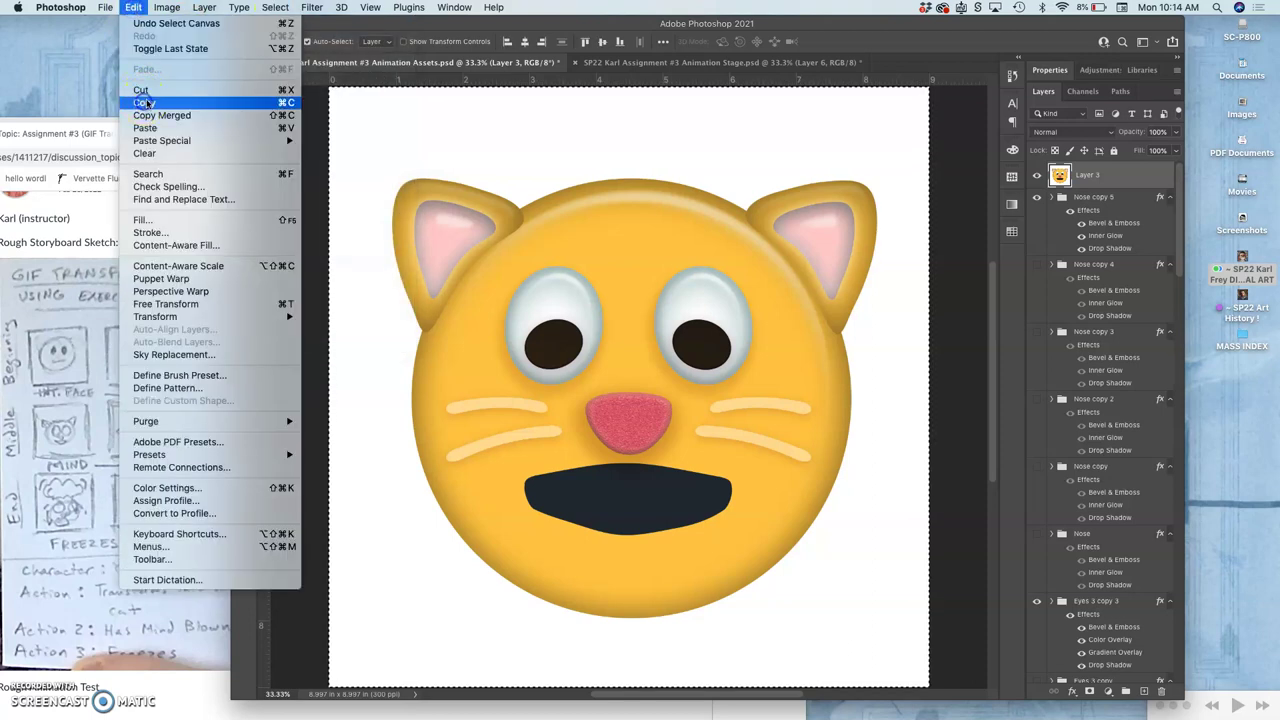
left_click(140, 94)
Paste the cat face into Animation Stage as Layer 7, hide Layer 6, and save
left_click(695, 63)
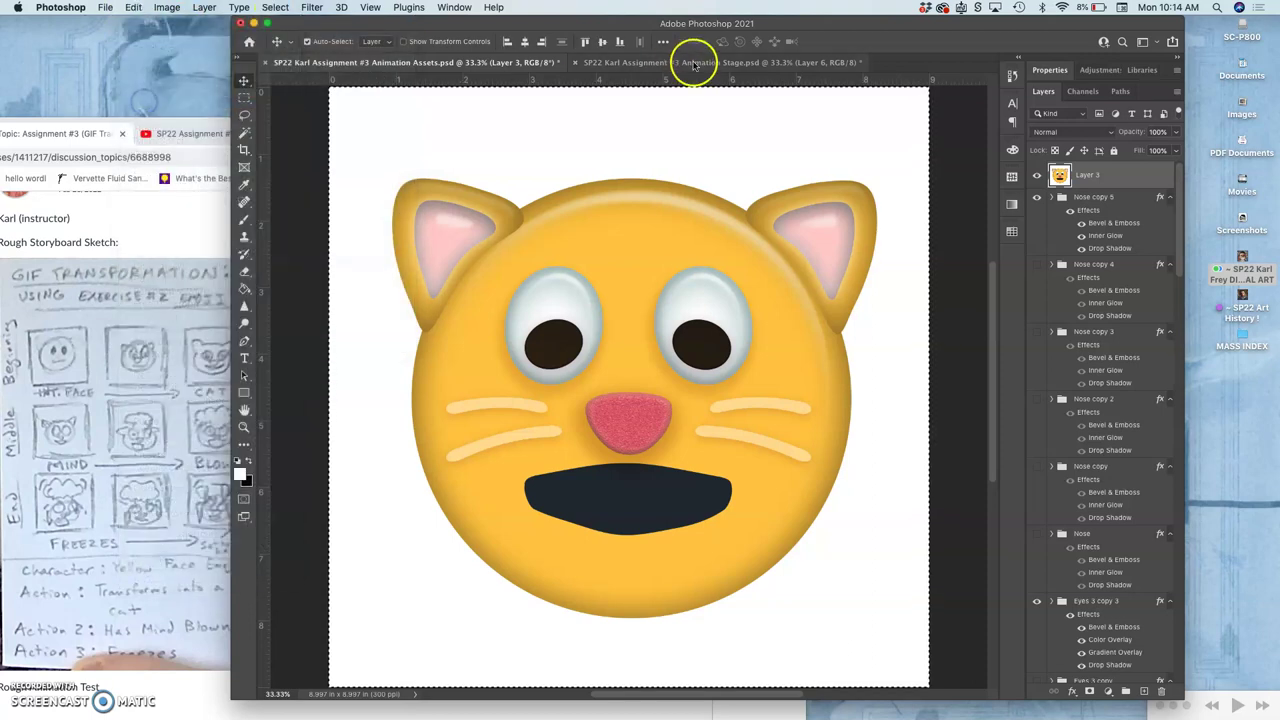
left_click(134, 7)
left_click(146, 129)
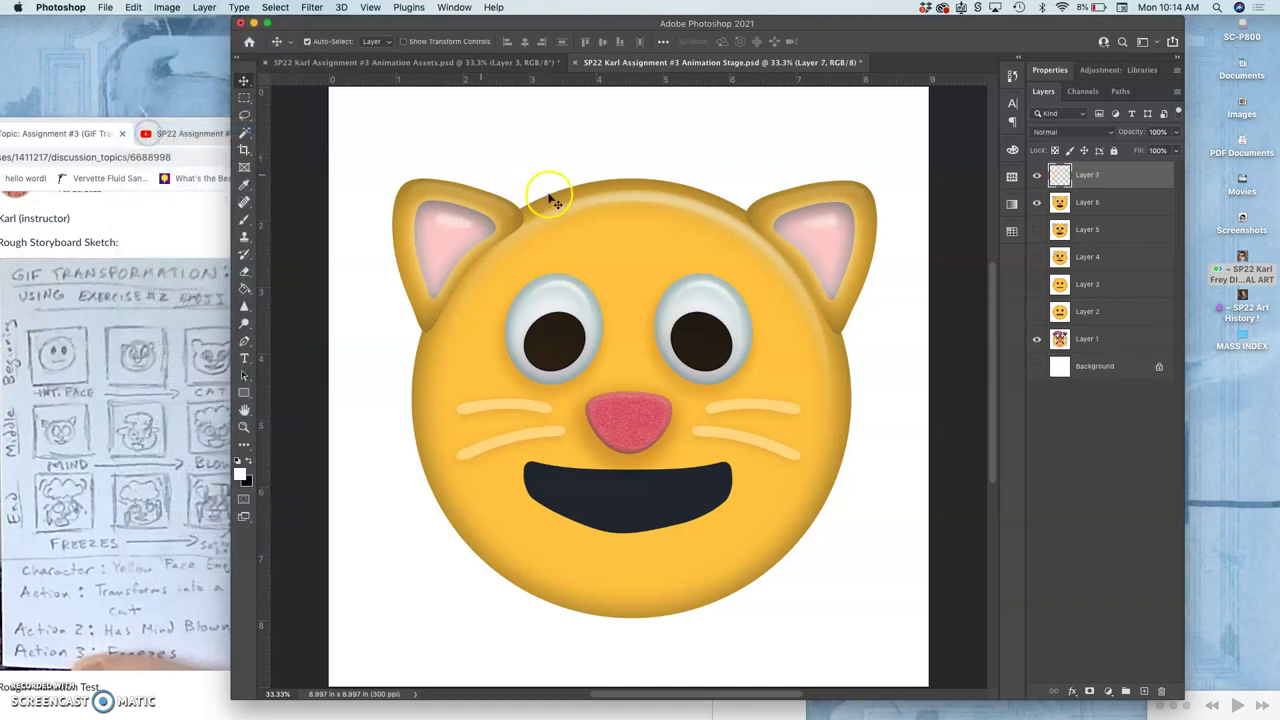
left_click(1036, 202)
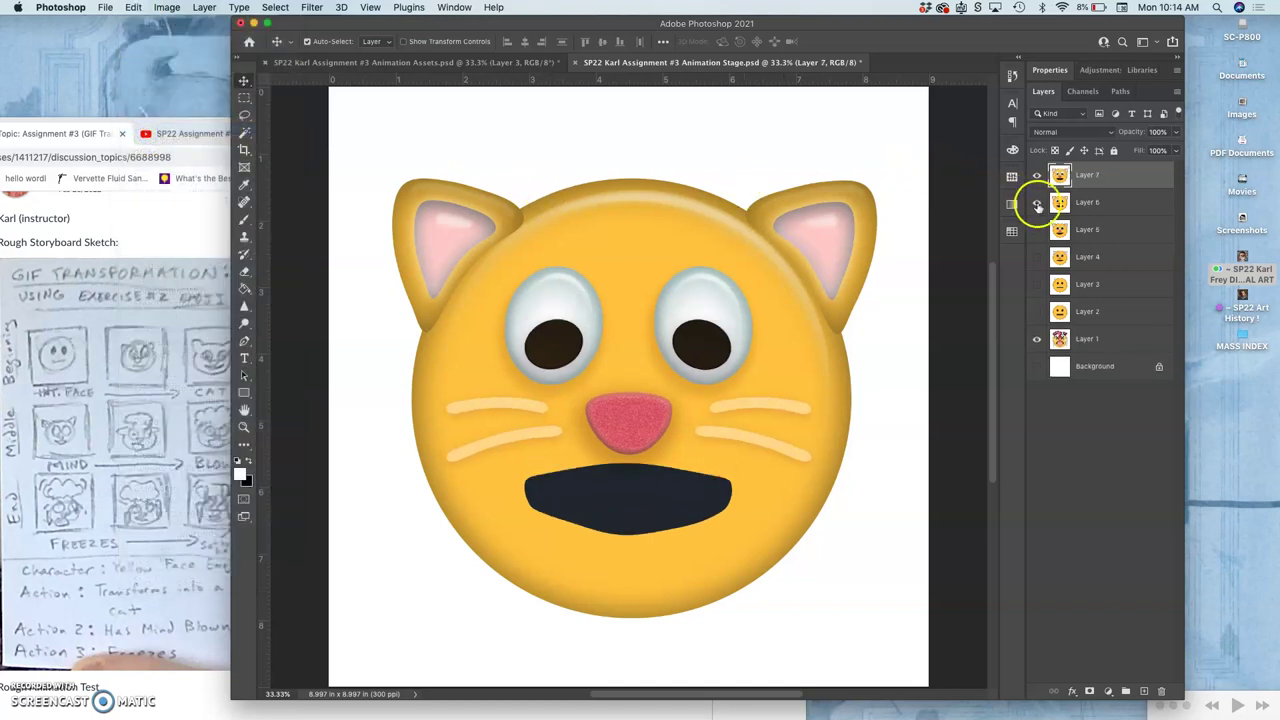
left_click(101, 8)
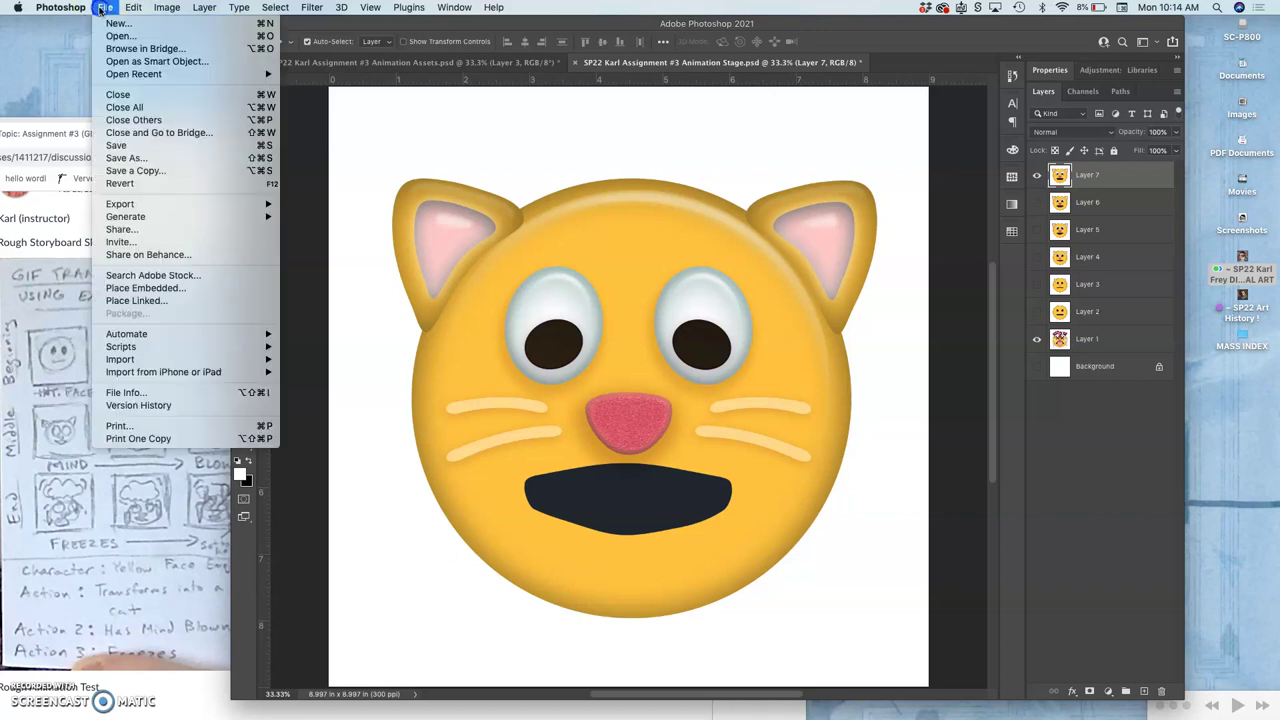
left_click(127, 146)
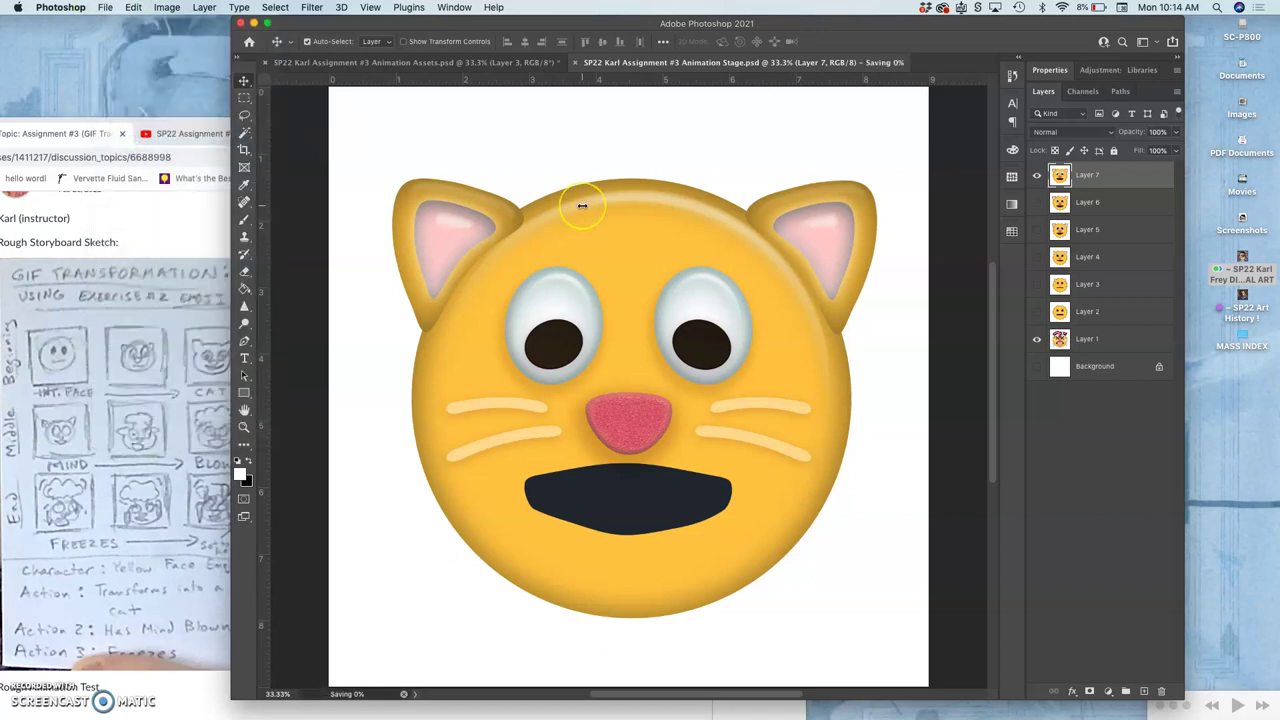
left_click(1037, 176)
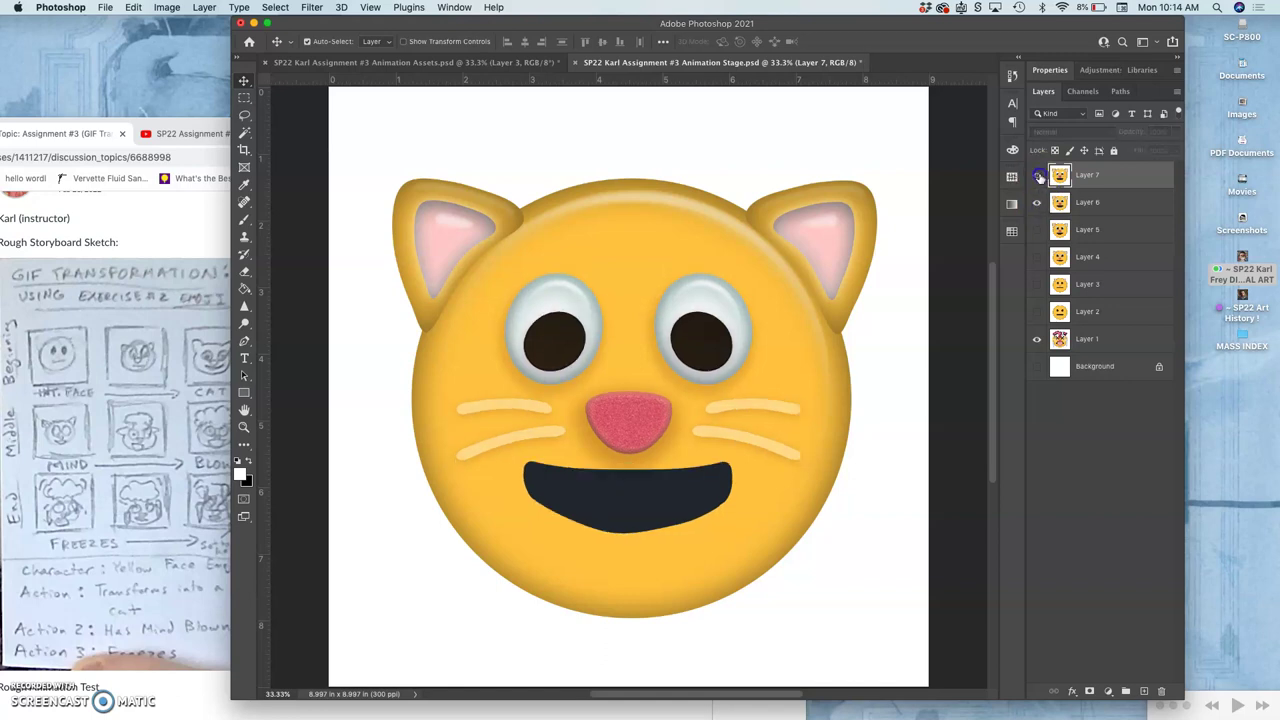
left_click(1037, 176)
left_click(1037, 203)
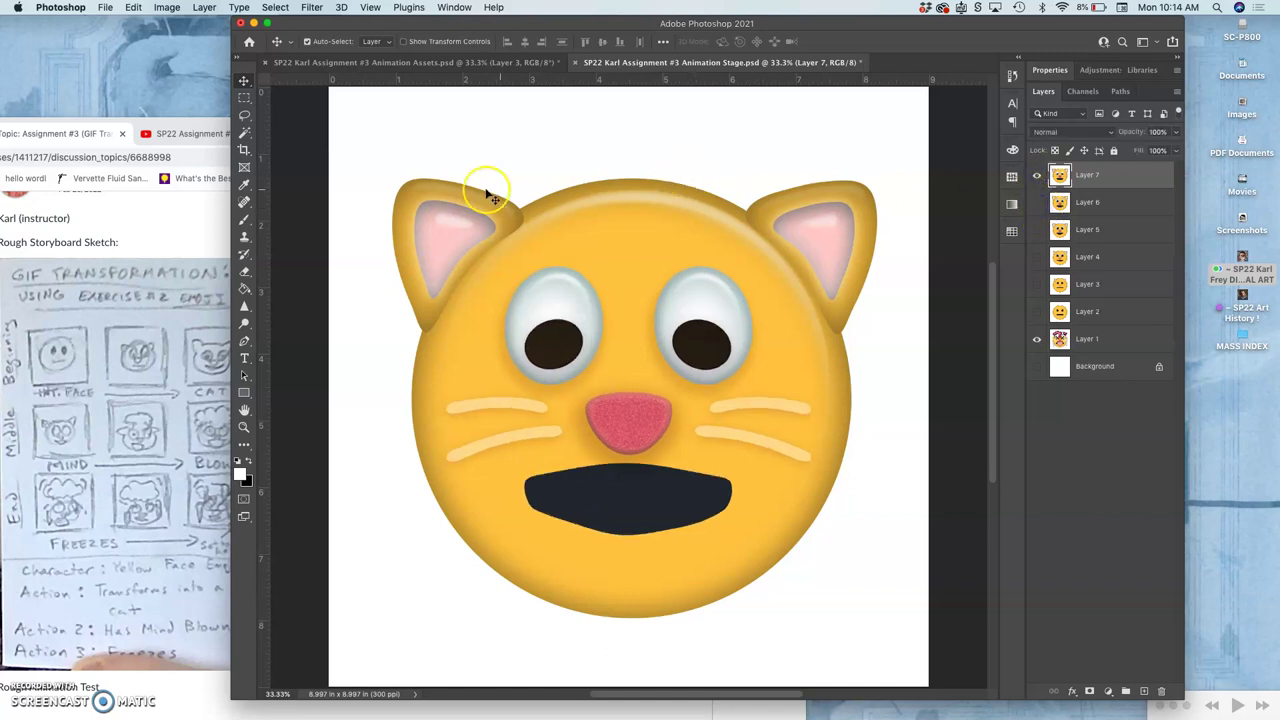
Back in Animation Assets, clear the selection and delete the merged Layer 3
left_click(415, 62)
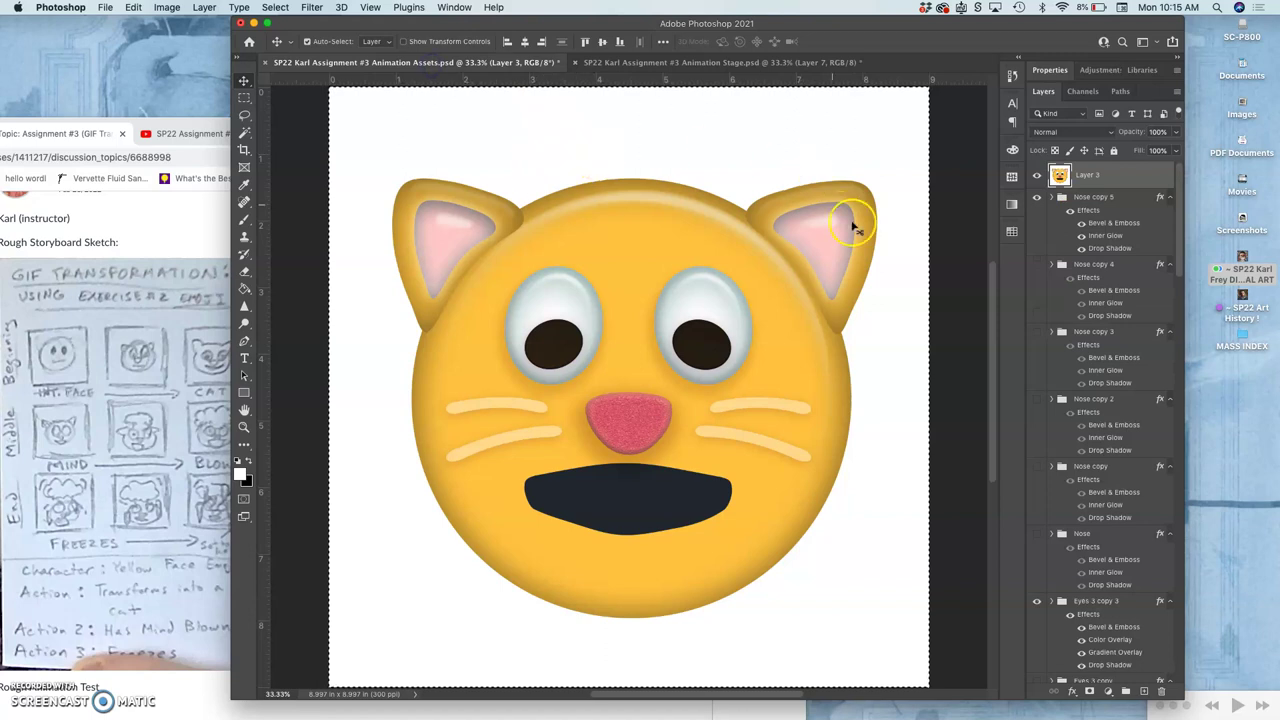
double_click(1089, 176)
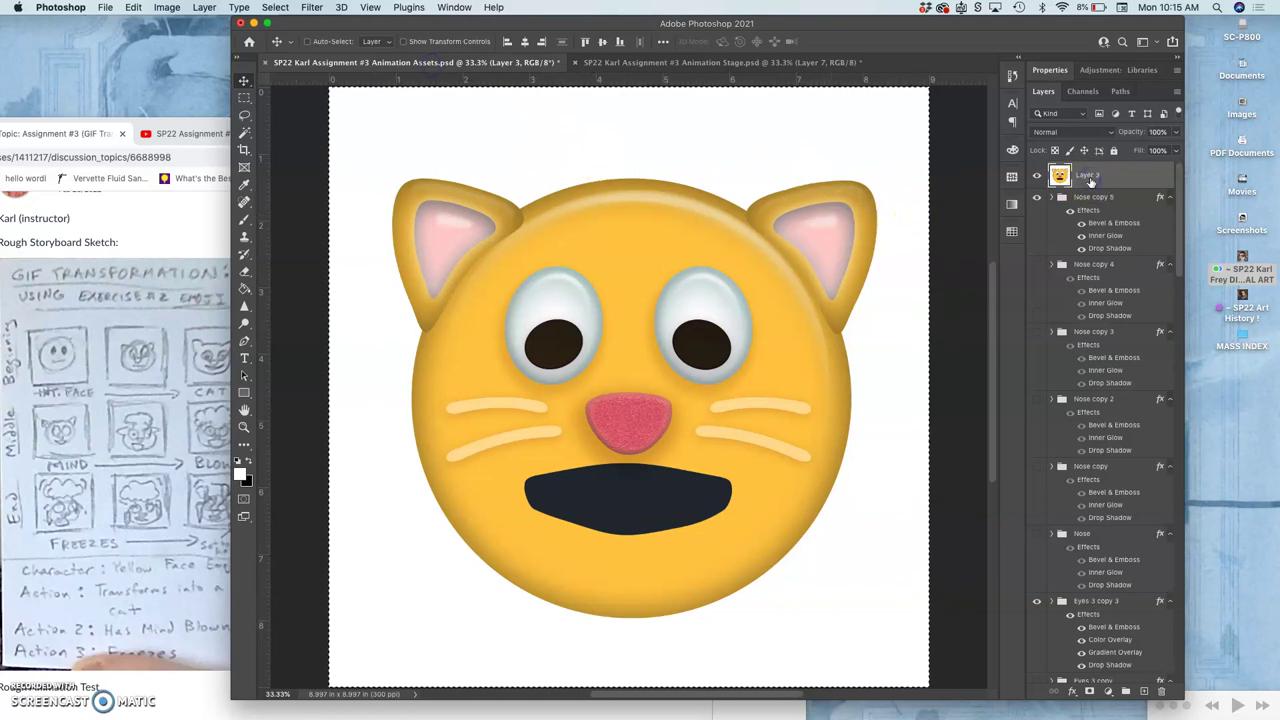
left_click(414, 63)
left_click(133, 7)
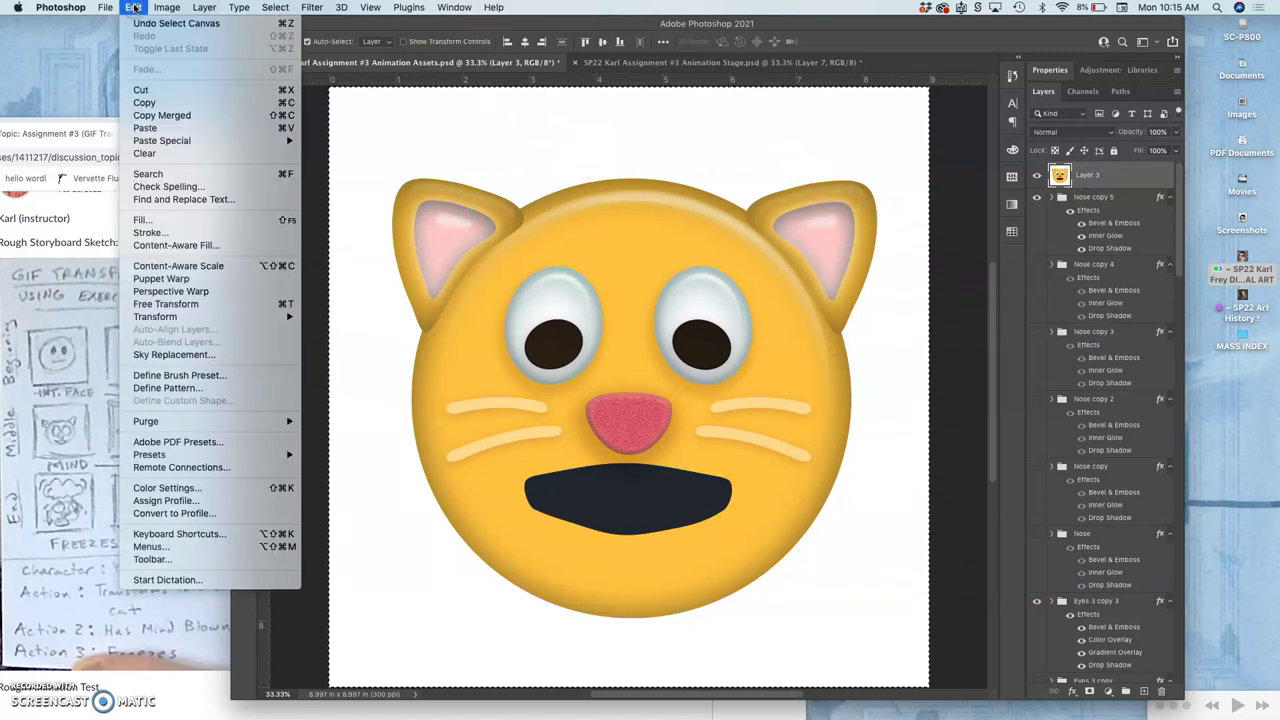
mouse_move(275, 7)
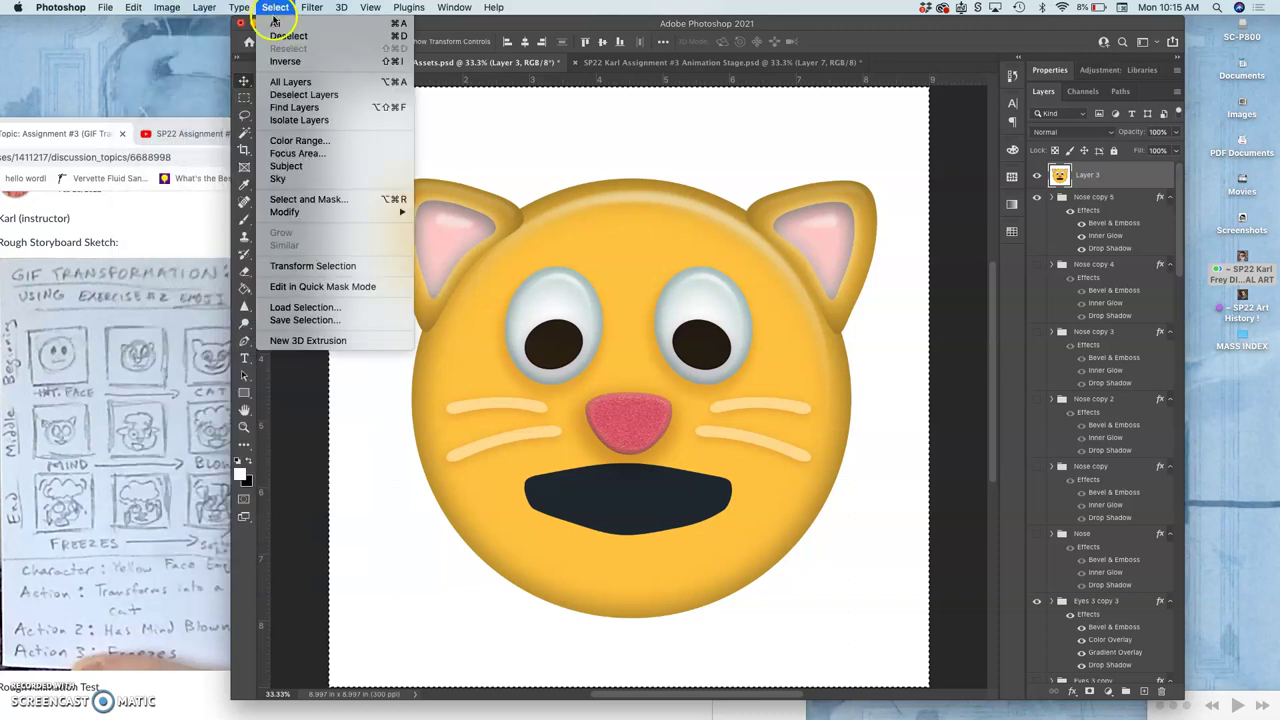
left_click(279, 36)
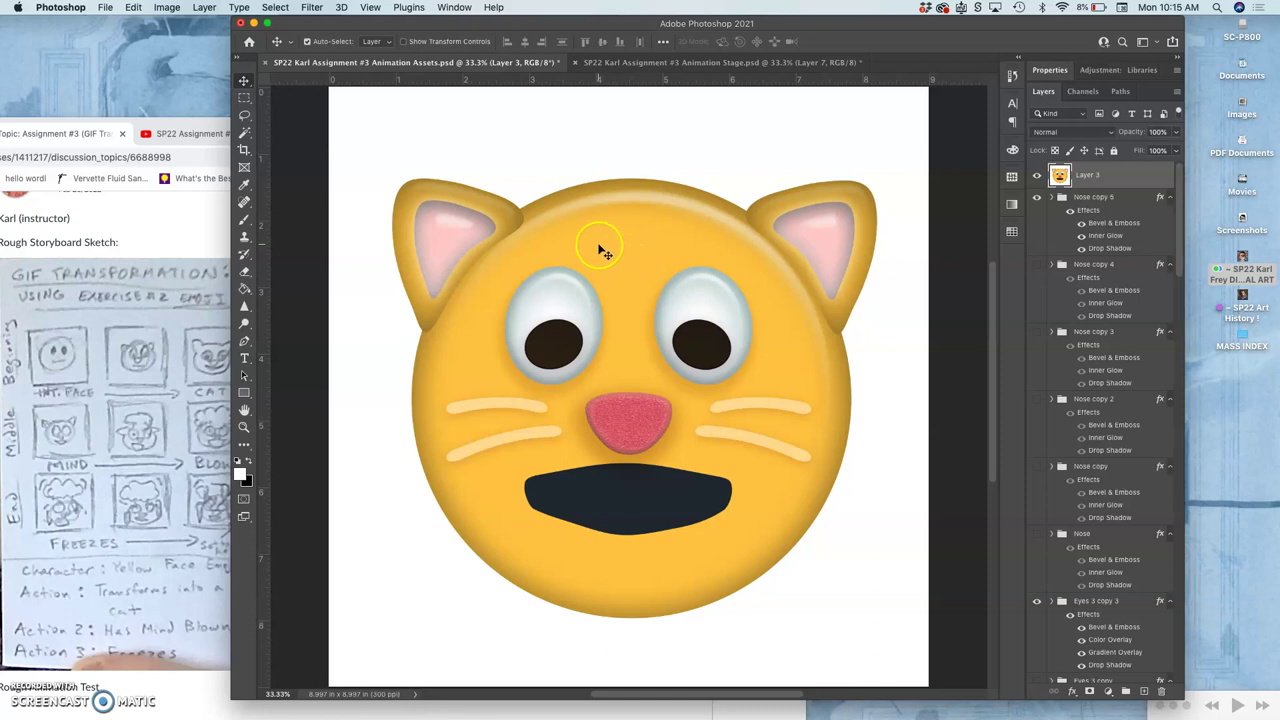
key("Delete")
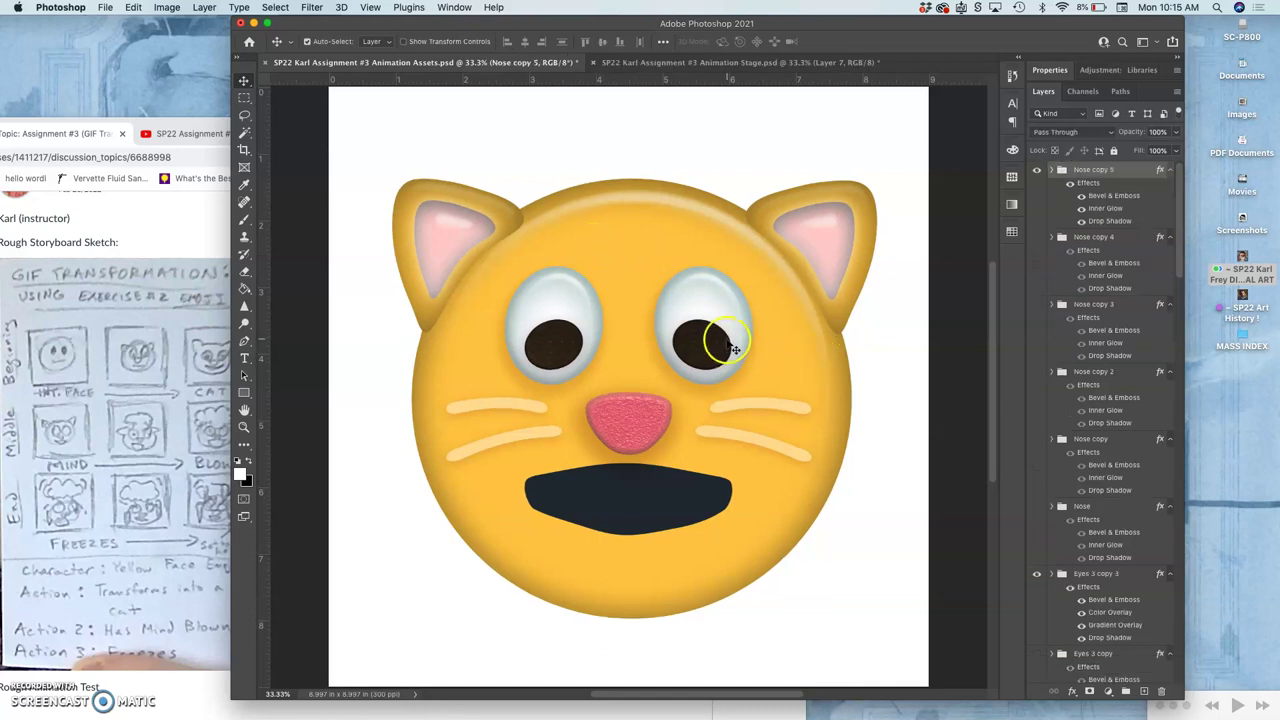
Duplicate Nose copy 5 as Nose copy 6 and hide Nose copy 5
key("super+j")
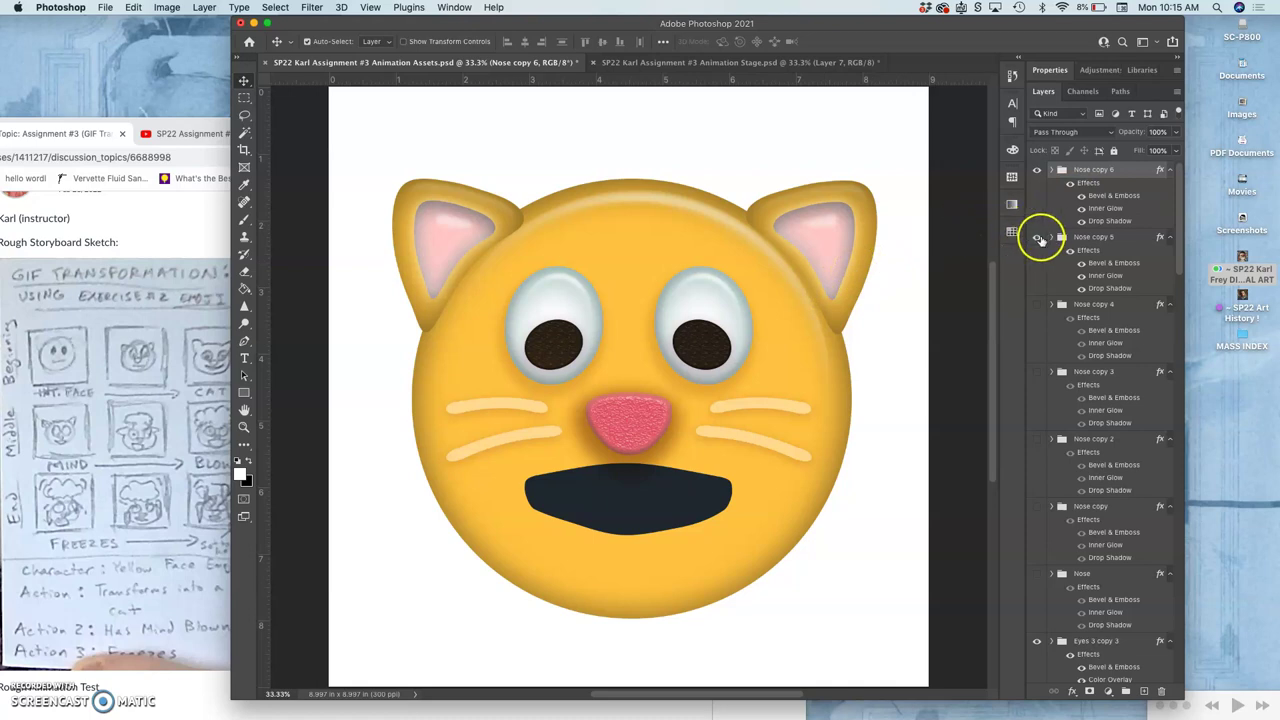
left_click(1037, 237)
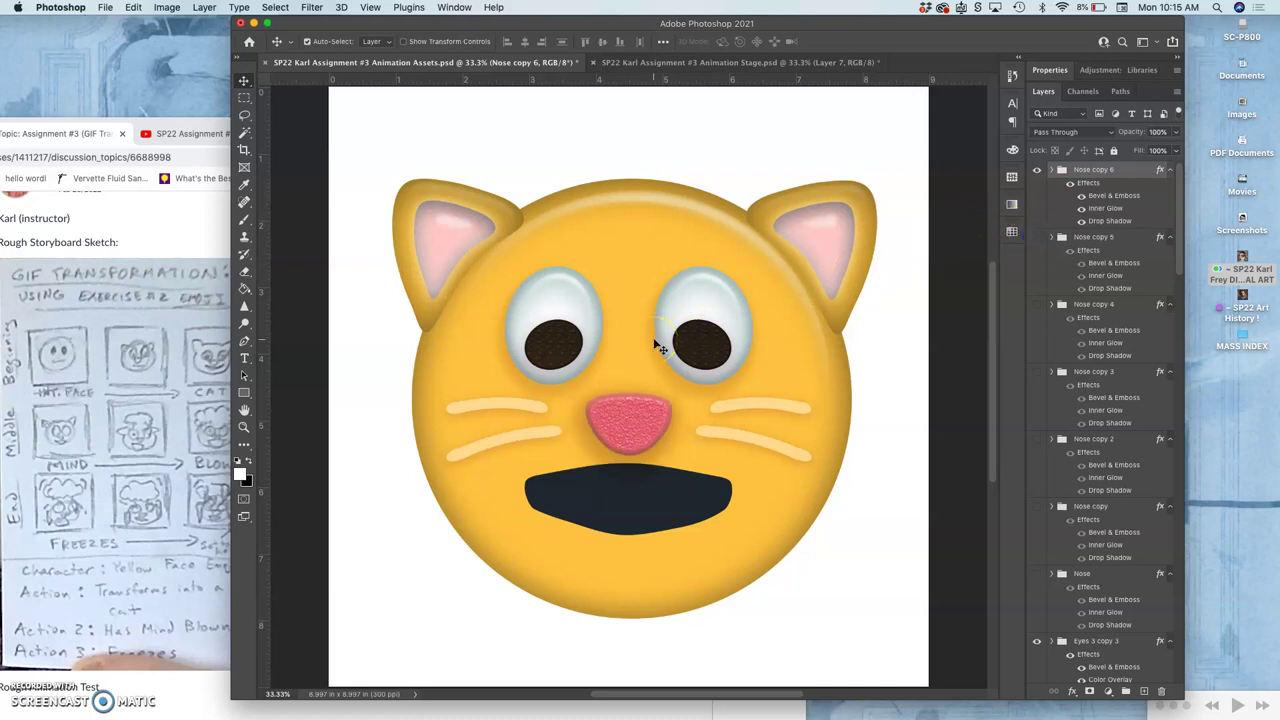
scroll(1080, 360, "down", 5)
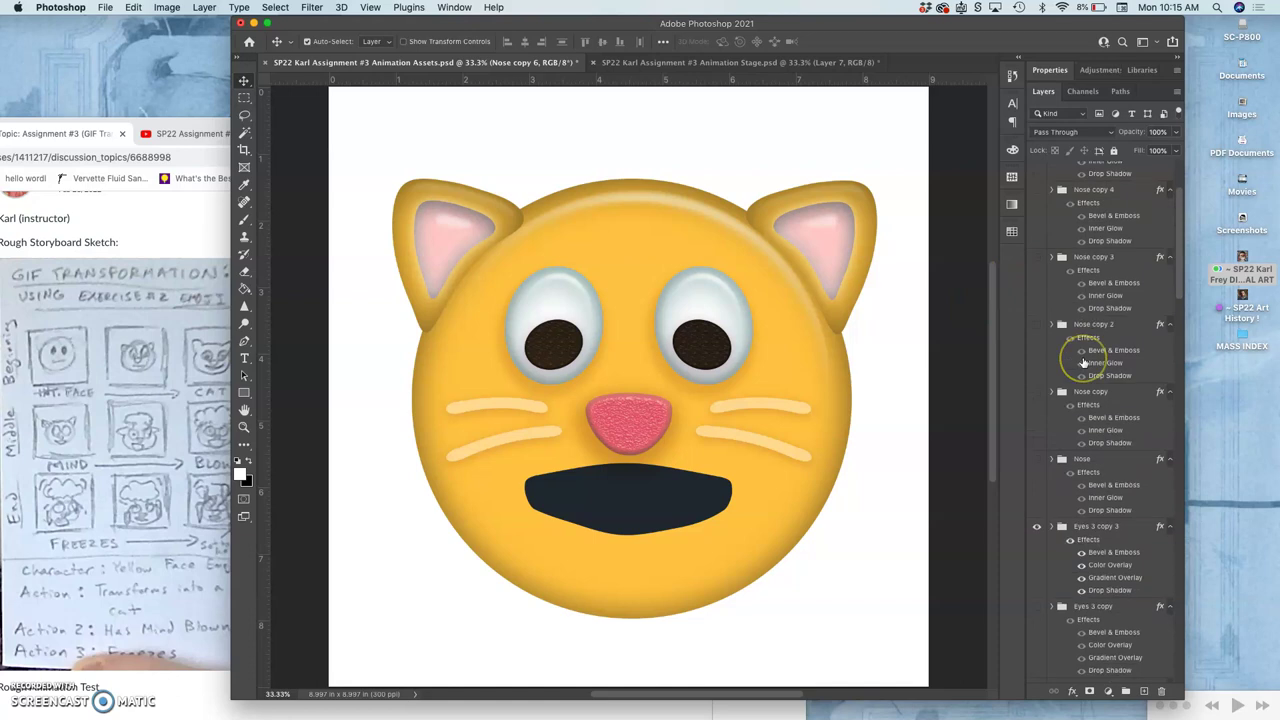
Try squashing the Eyes 3 copy 3 group vertically, undo it, and commit at full height
left_click(1085, 452)
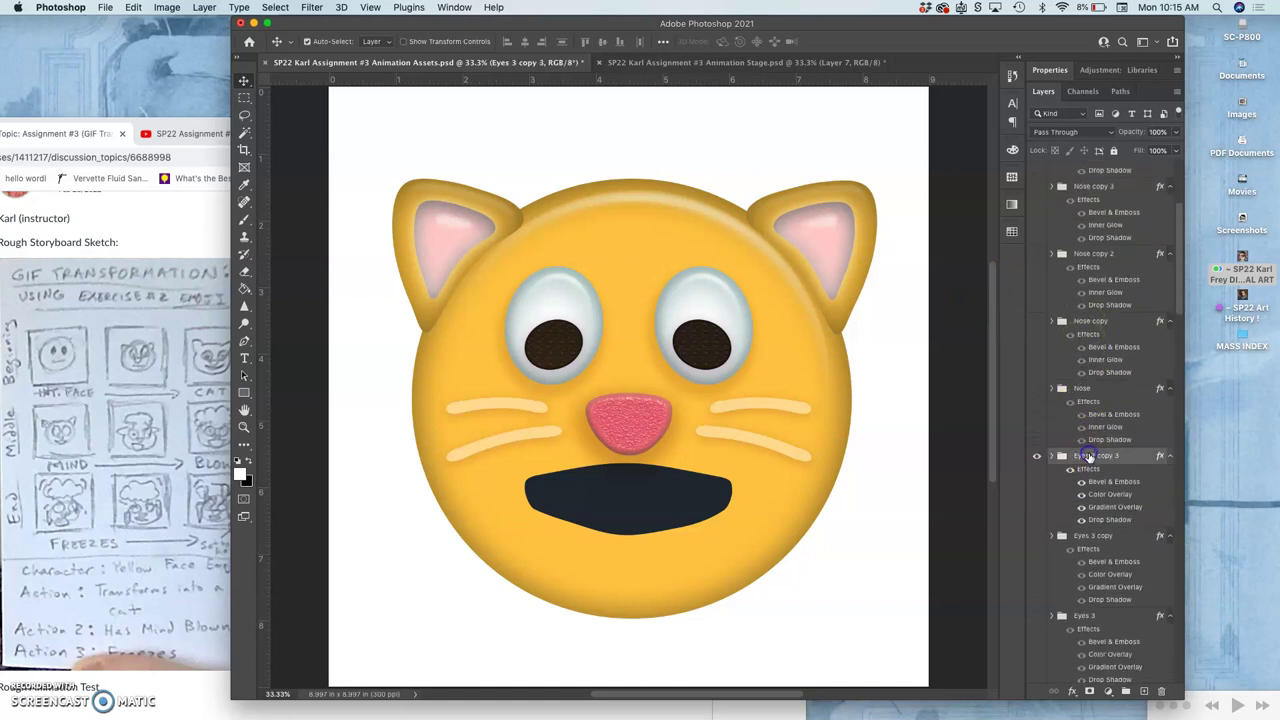
key("ctrl+t")
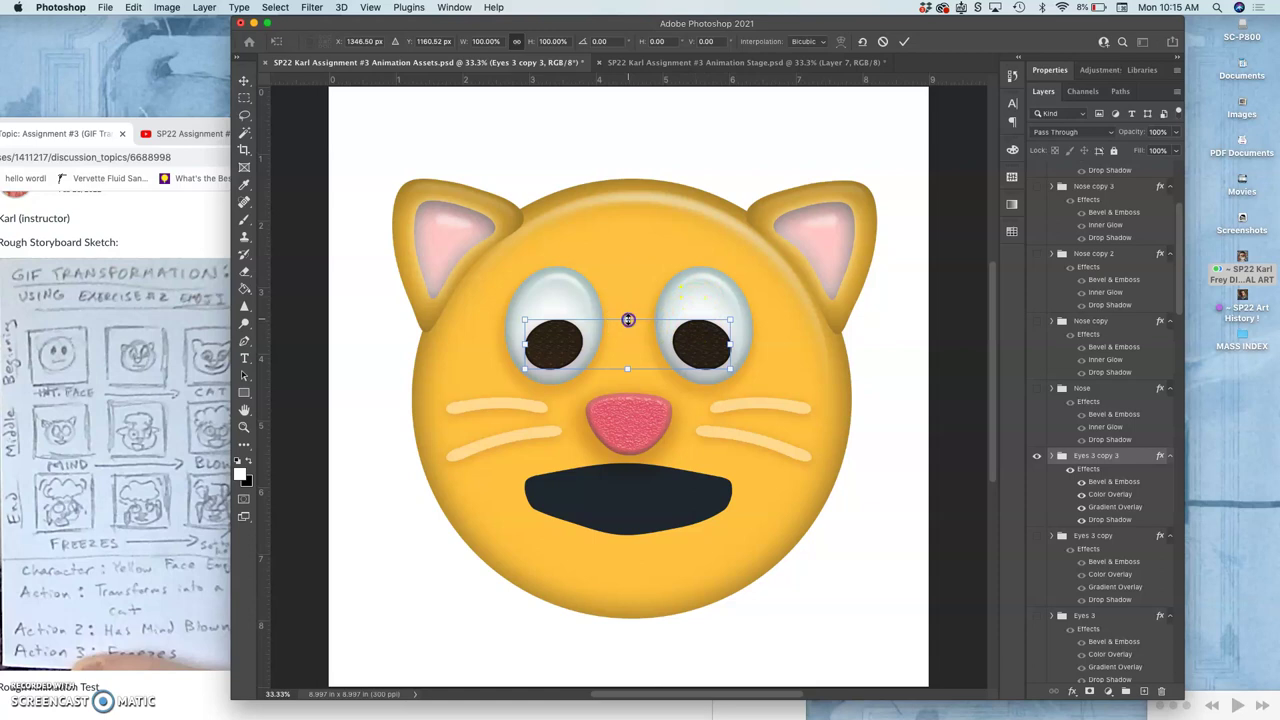
left_click_drag(628, 322, 628, 326)
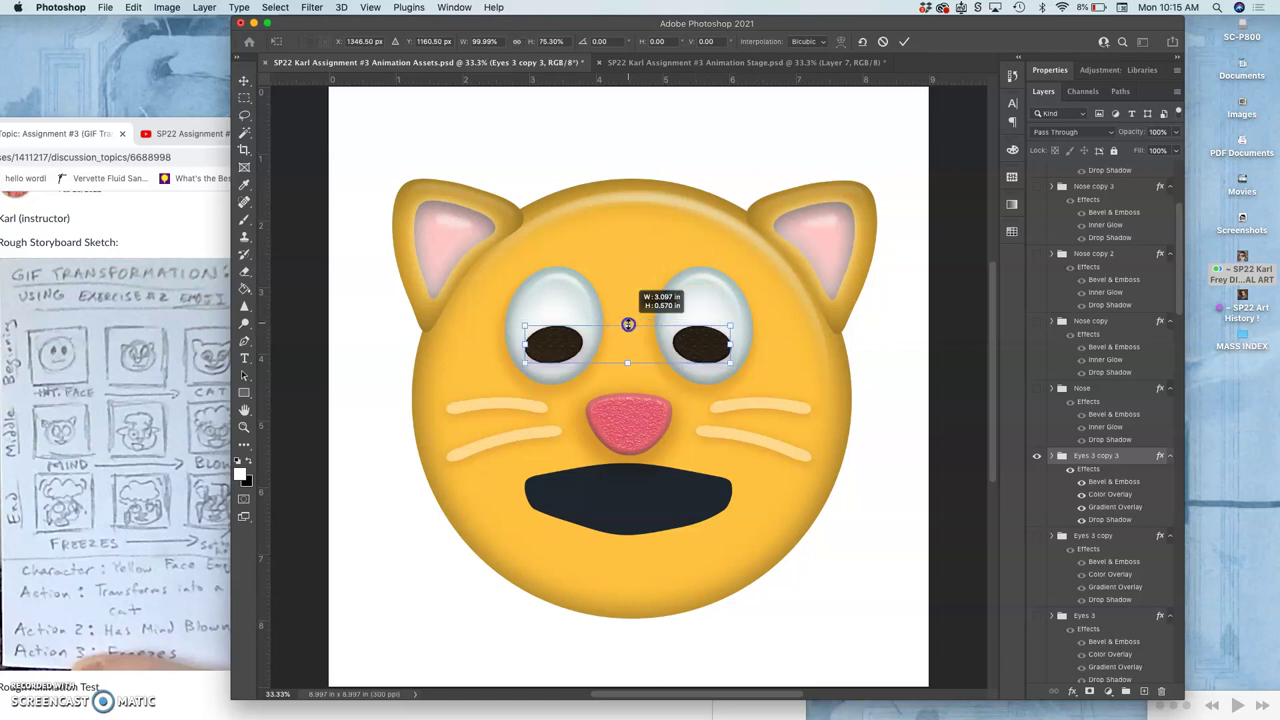
key("ctrl+z")
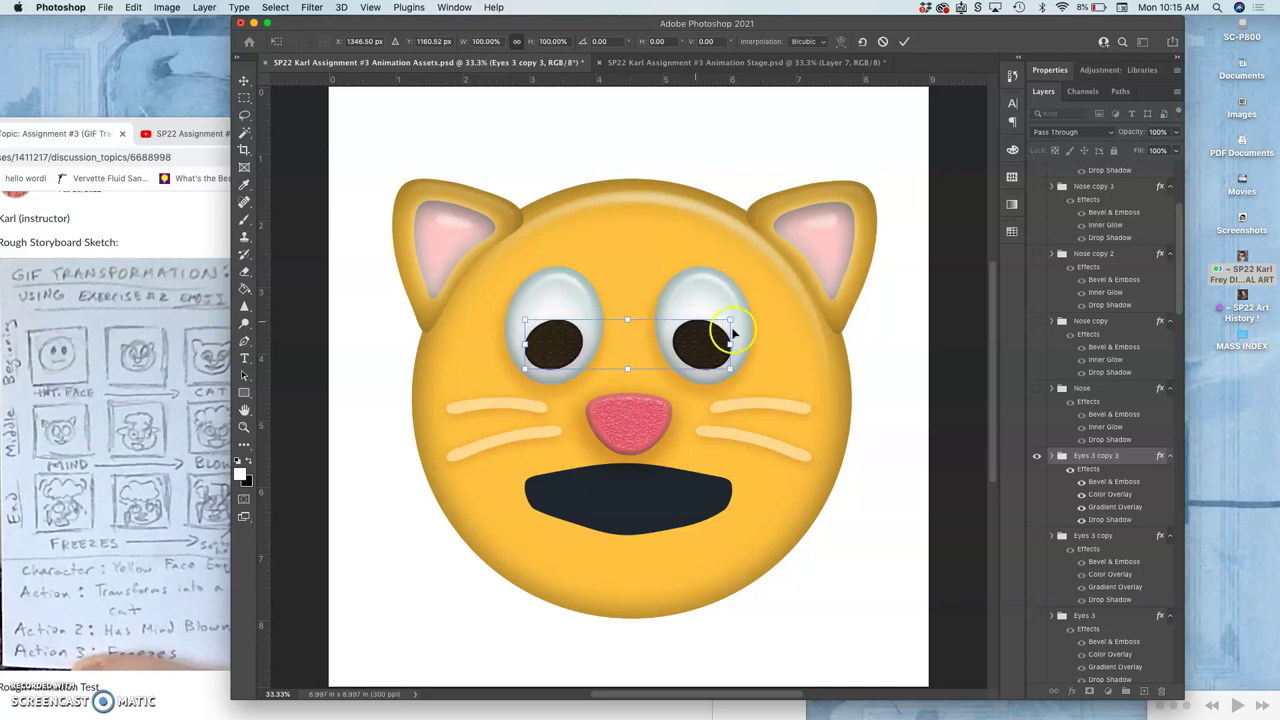
key("super+equal")
key("super+equal")
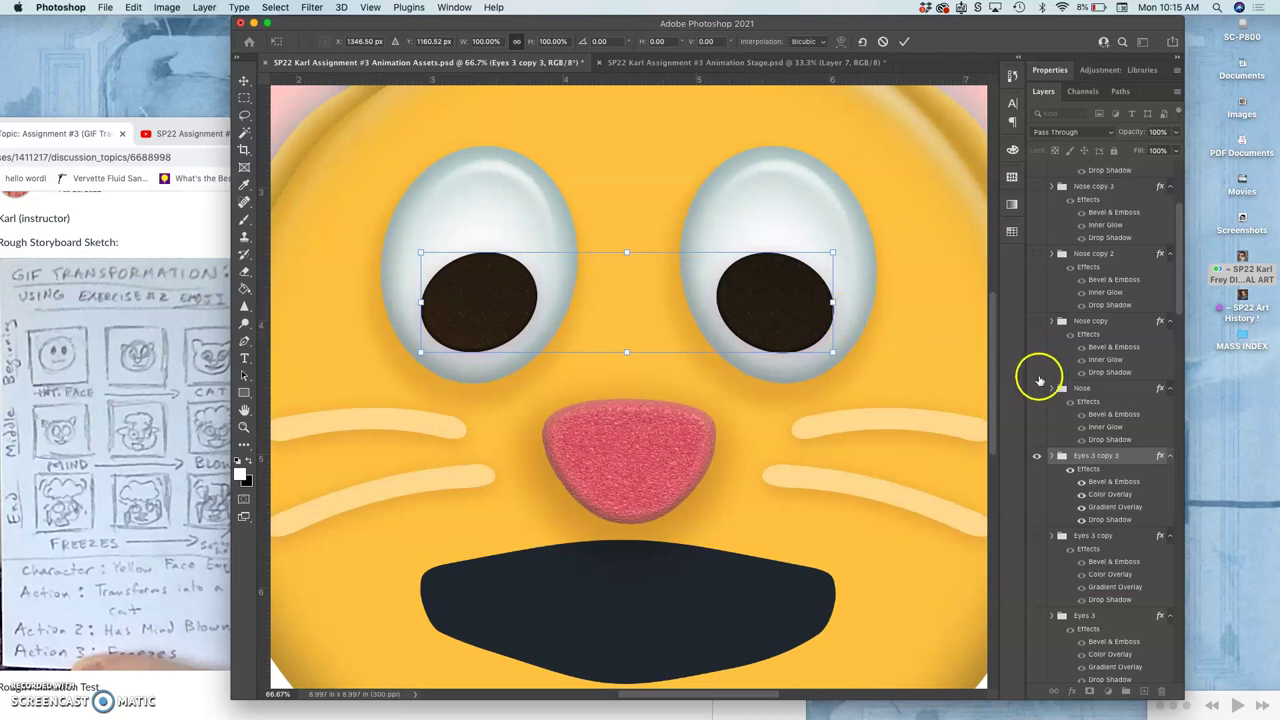
key("Return")
Shrink both pupils slightly, the right pupil Ellipse 9 copy to 93.54%, and commit
left_click(1052, 456)
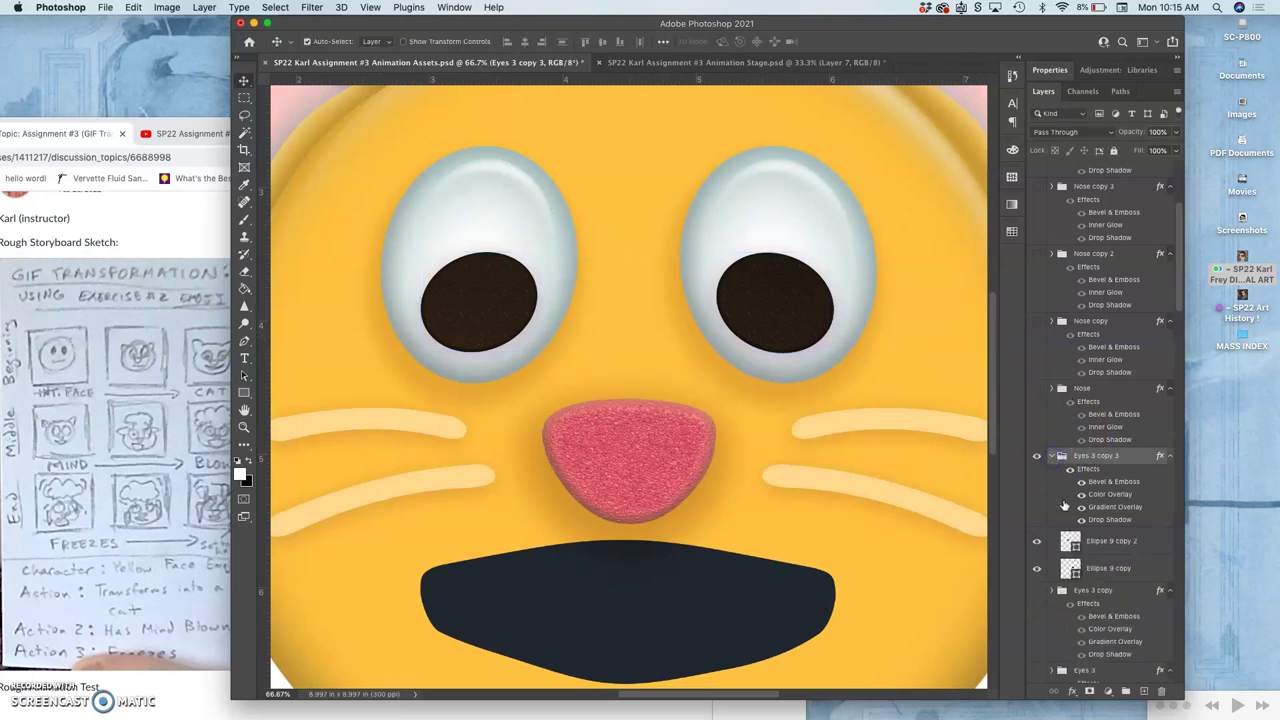
left_click(1095, 541)
key("ctrl+t")
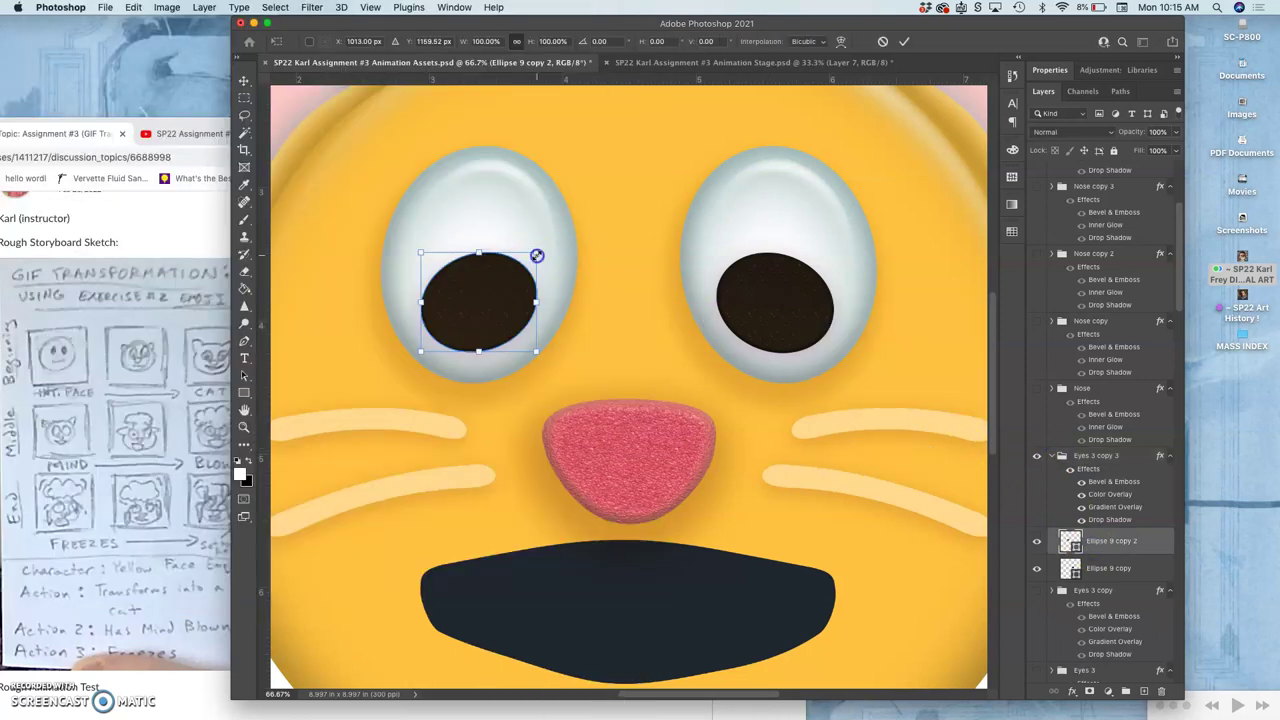
left_click_drag(537, 256, 527, 261)
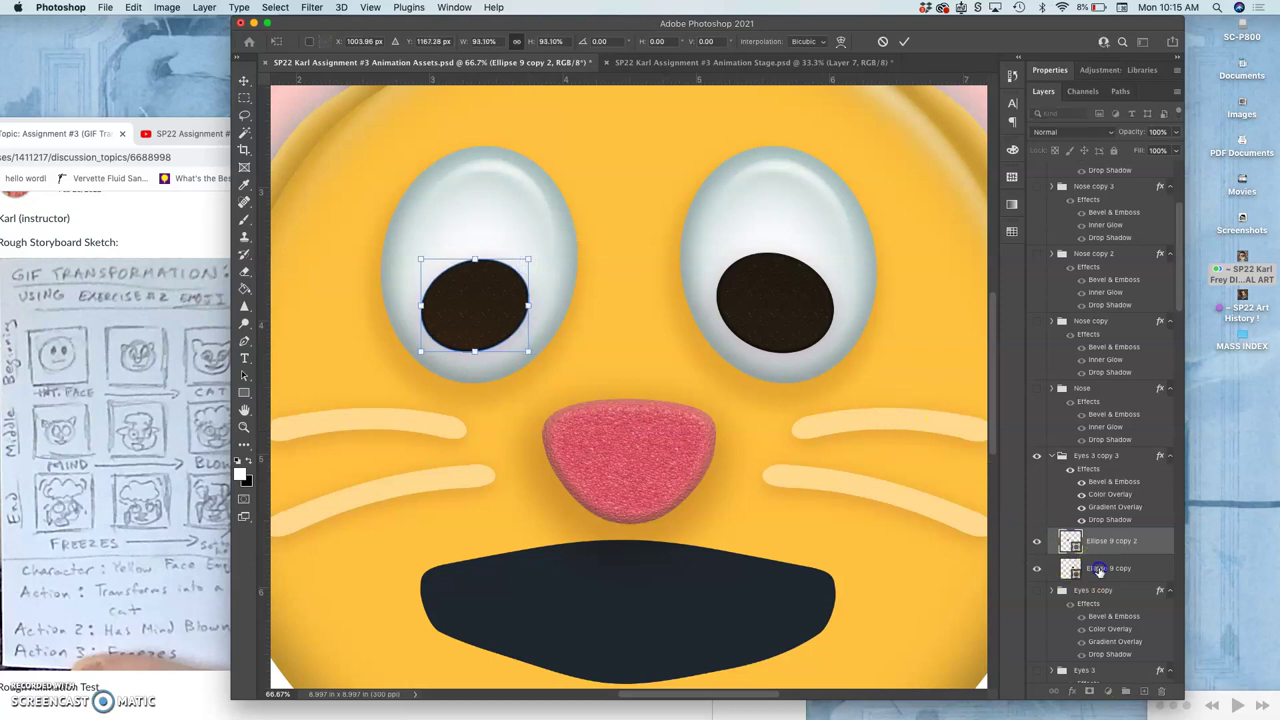
left_click(1085, 568)
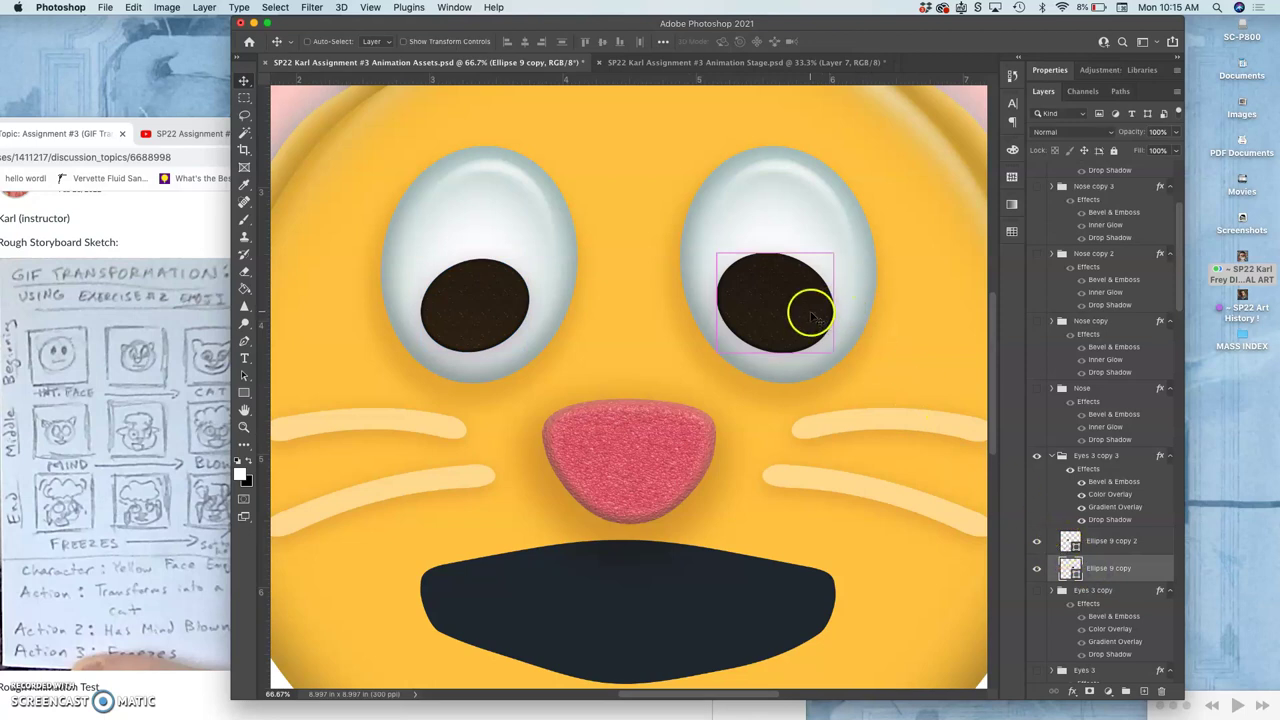
key("super+t")
left_click_drag(719, 256, 727, 263)
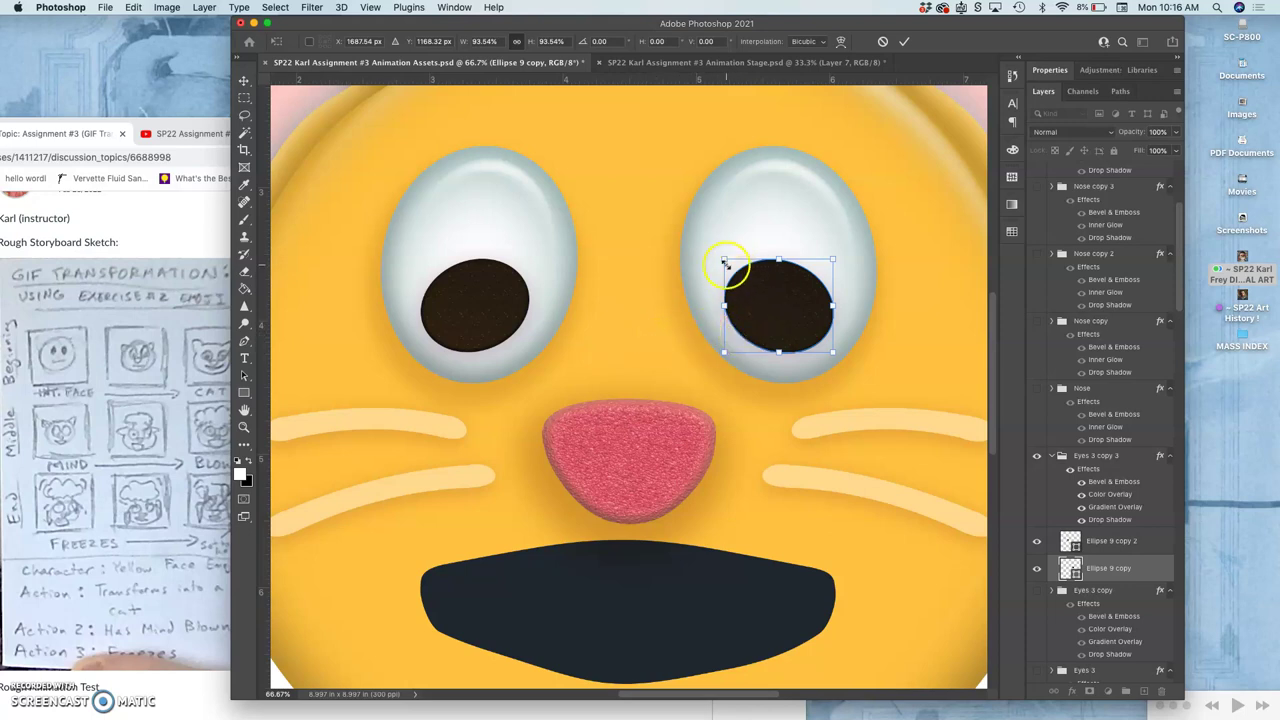
key("Return")
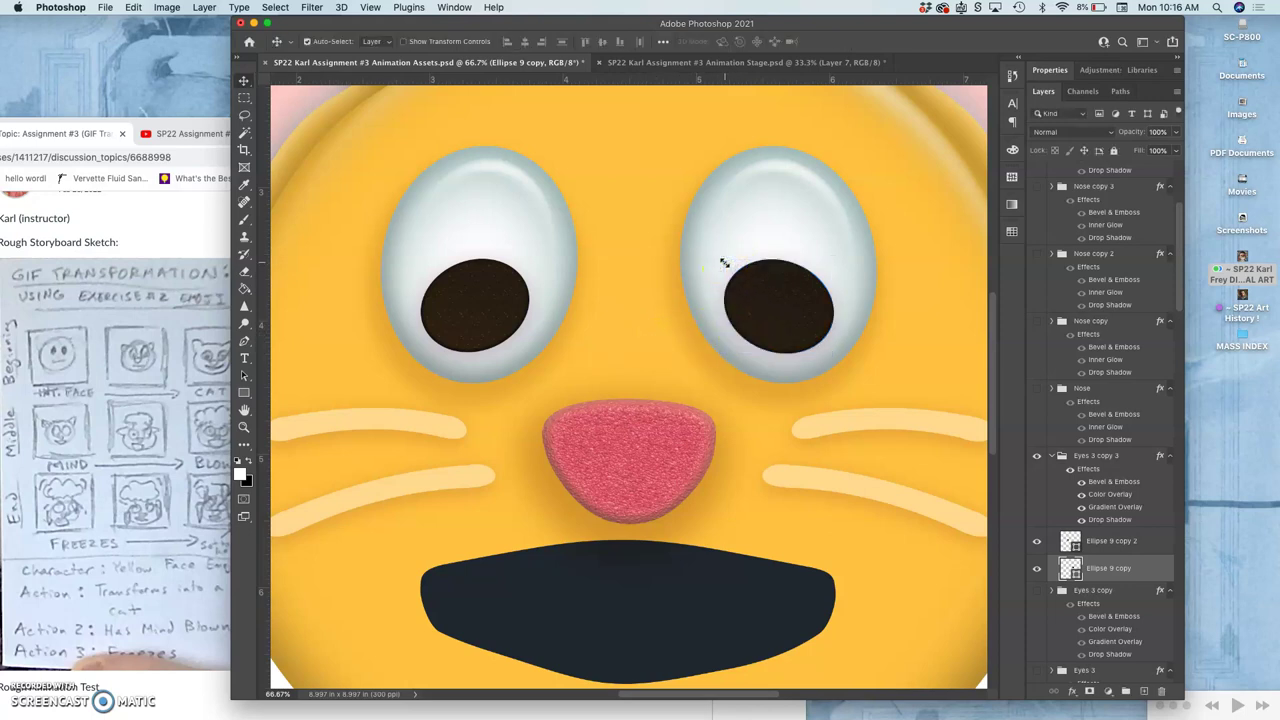
key("super+minus")
key("super+minus")
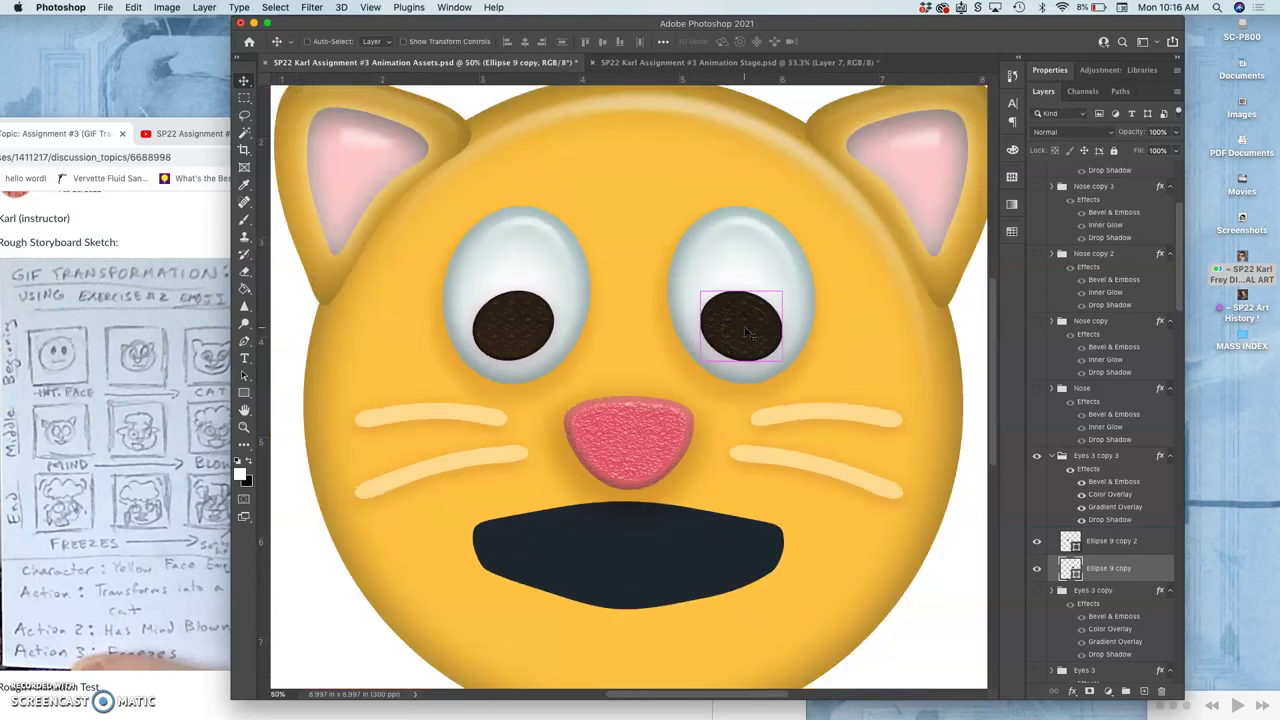
scroll(1066, 510, "down", 2)
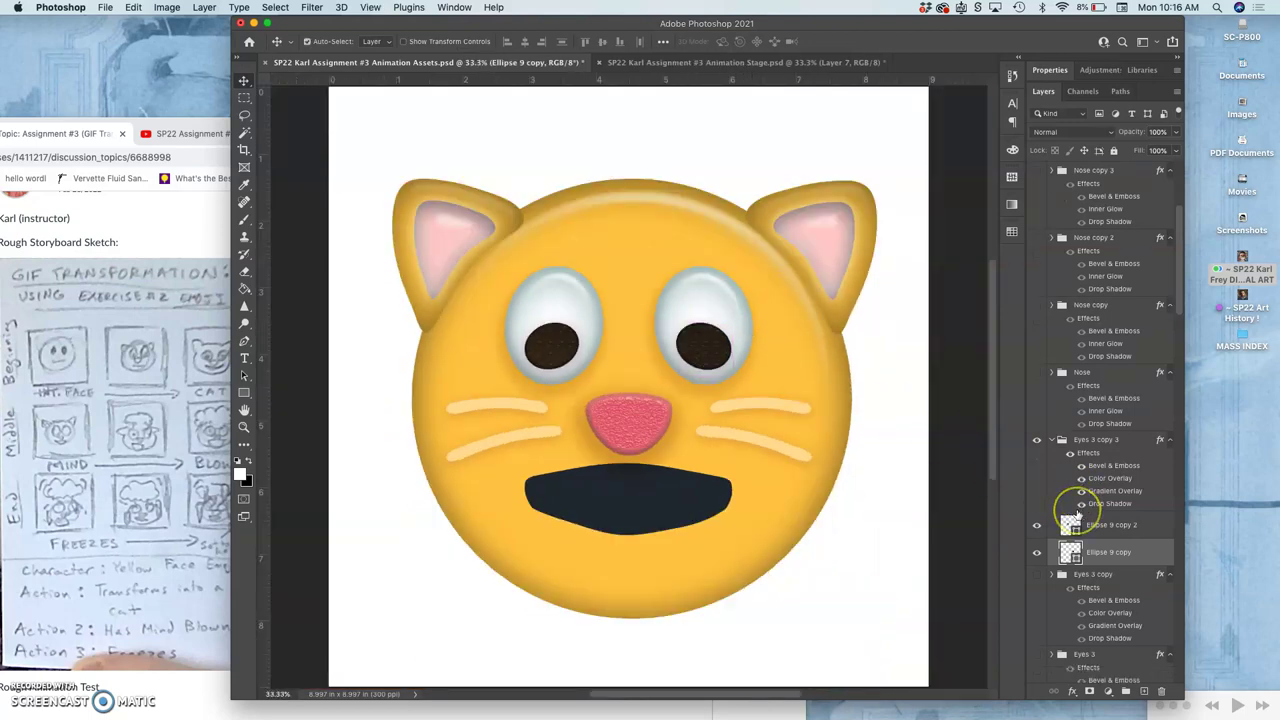
scroll(1075, 515, "down", 10)
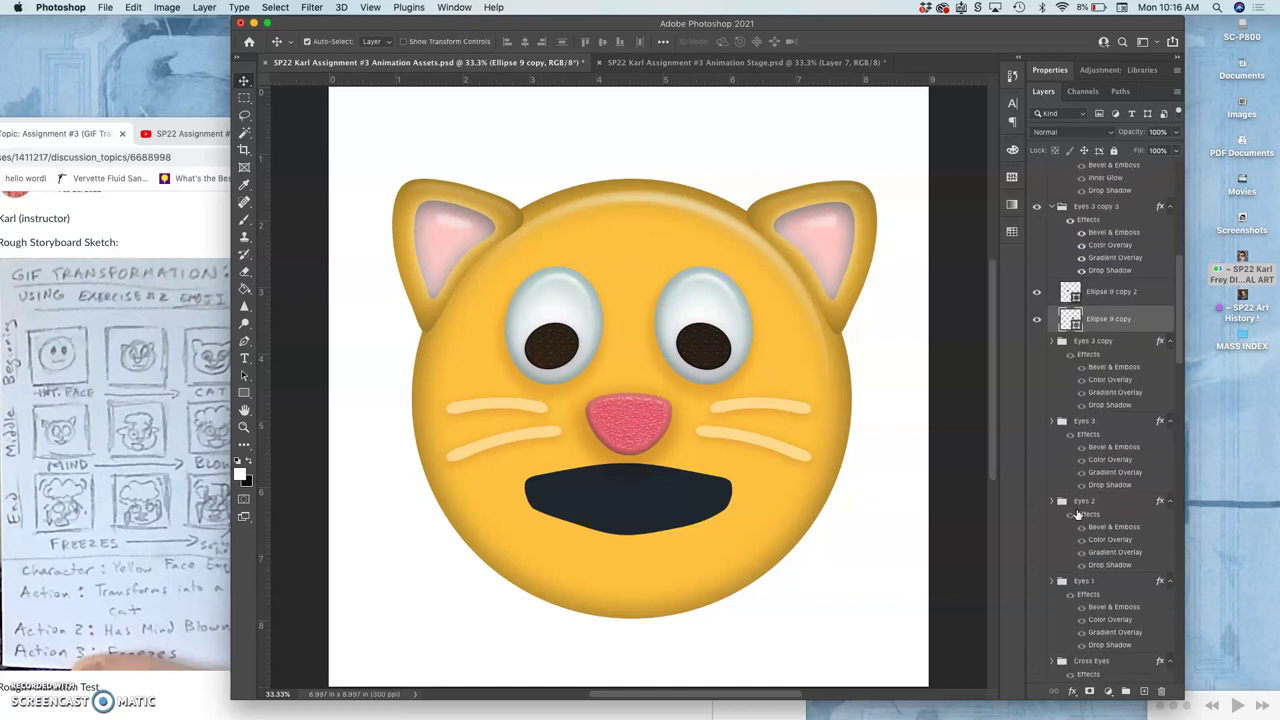
scroll(1077, 513, "down", 6)
Widen the Whiskers copy 3 group to about 105% width and commit
left_click(1078, 525)
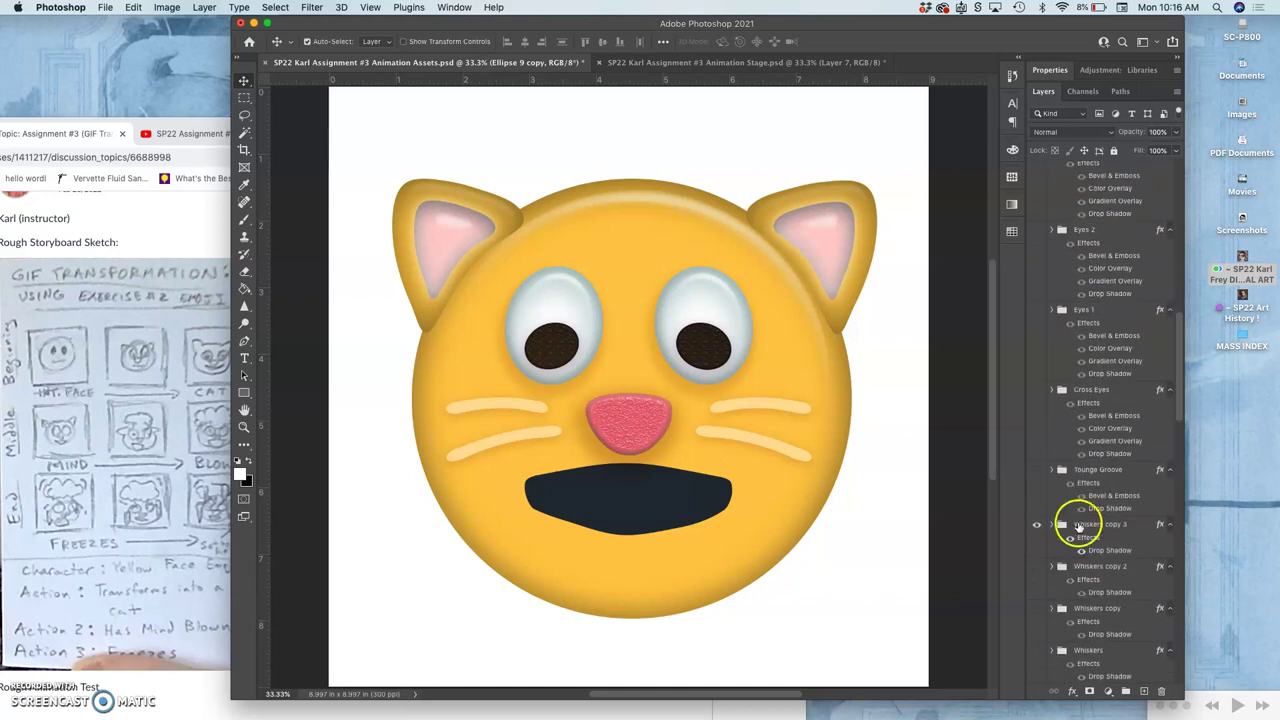
key("super+t")
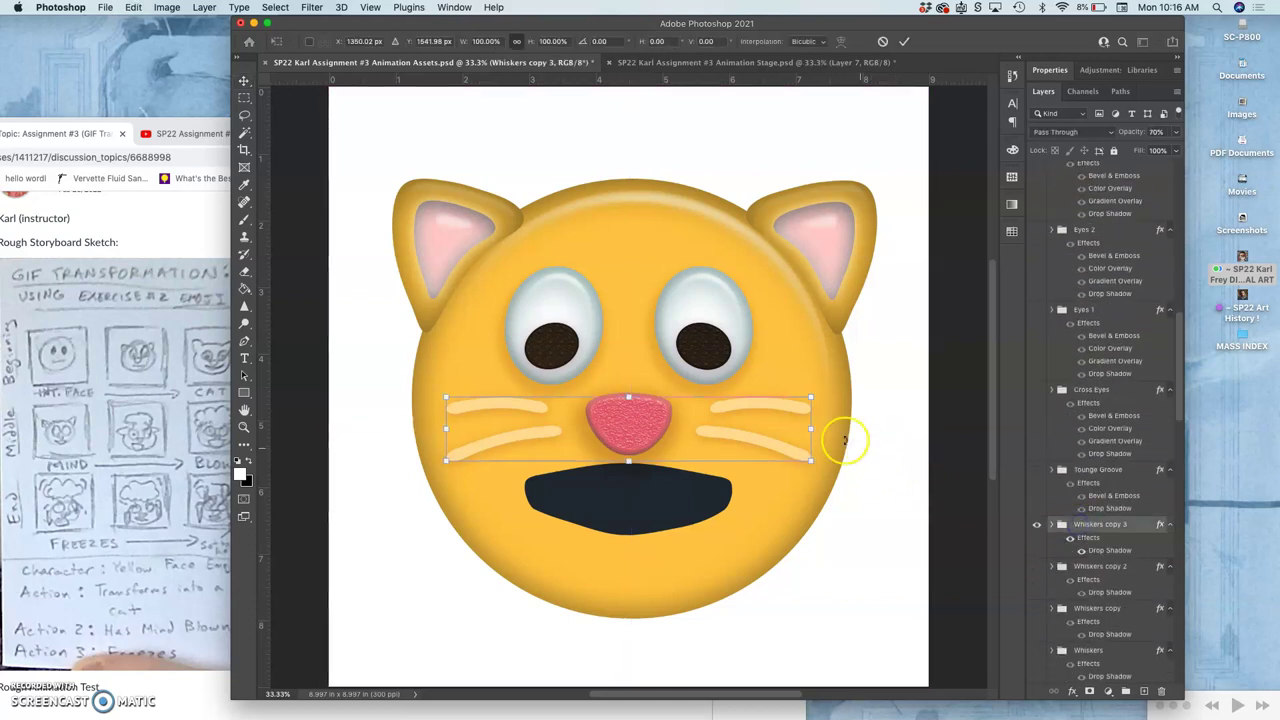
left_click_drag(810, 429, 820, 429)
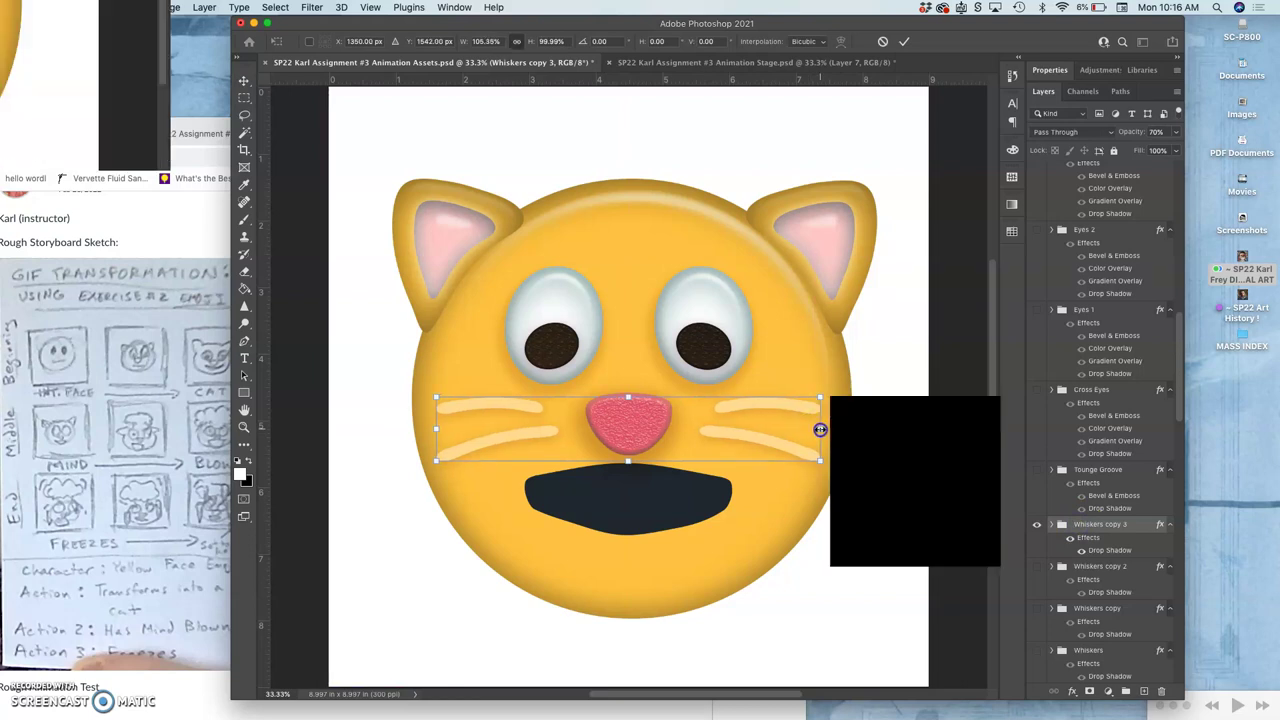
key("Return")
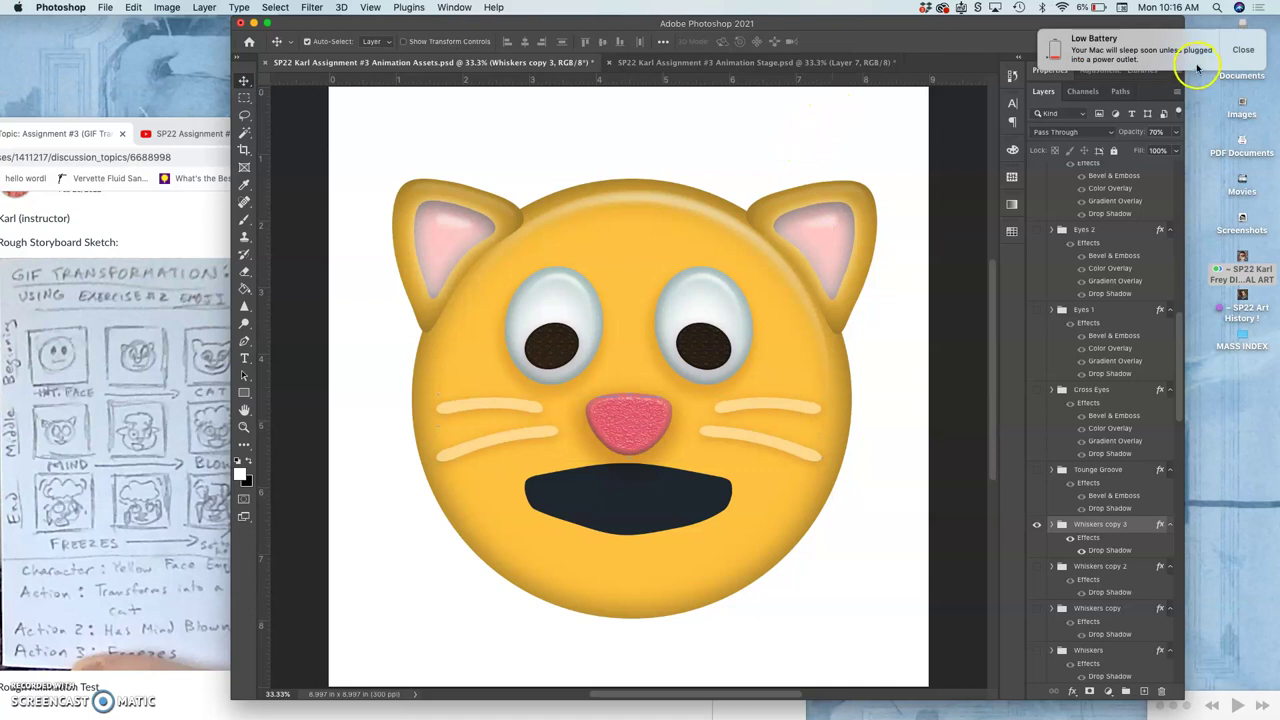
left_click(1243, 51)
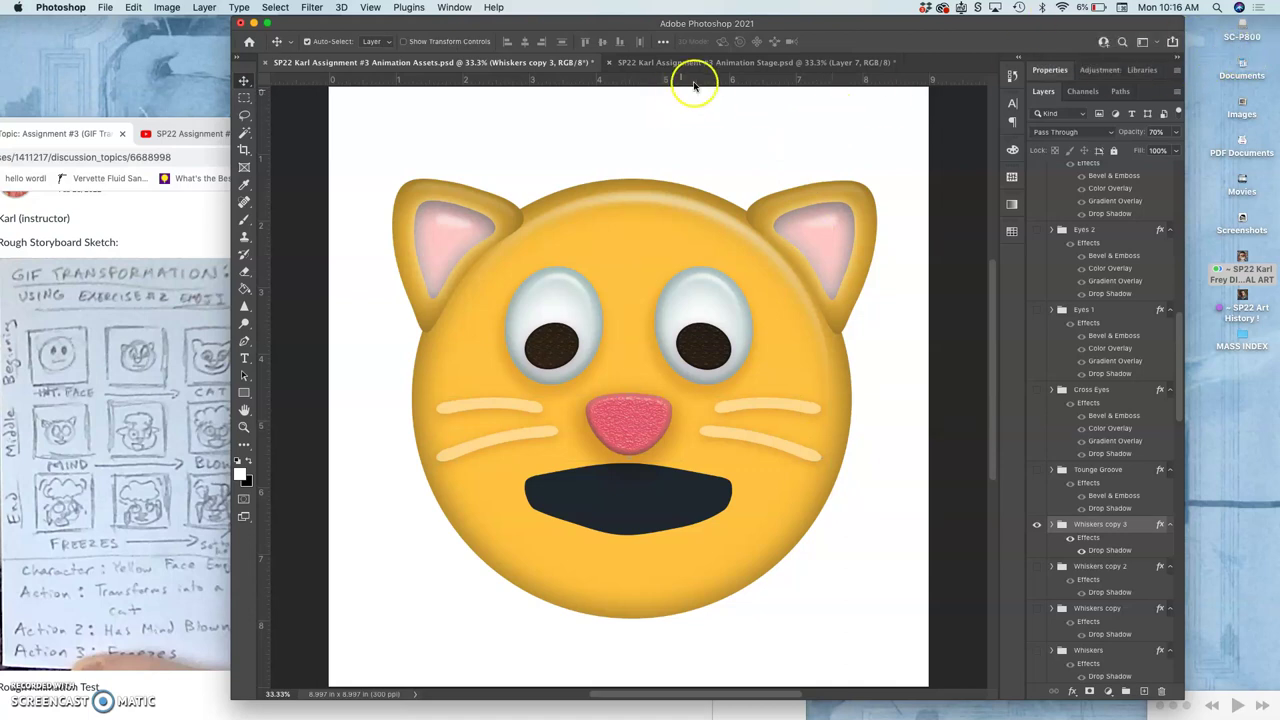
Compare against Stage's Layer 7 and Whiskers copy 2, then raise Whiskers copy 3 opacity to 75%
left_click(714, 62)
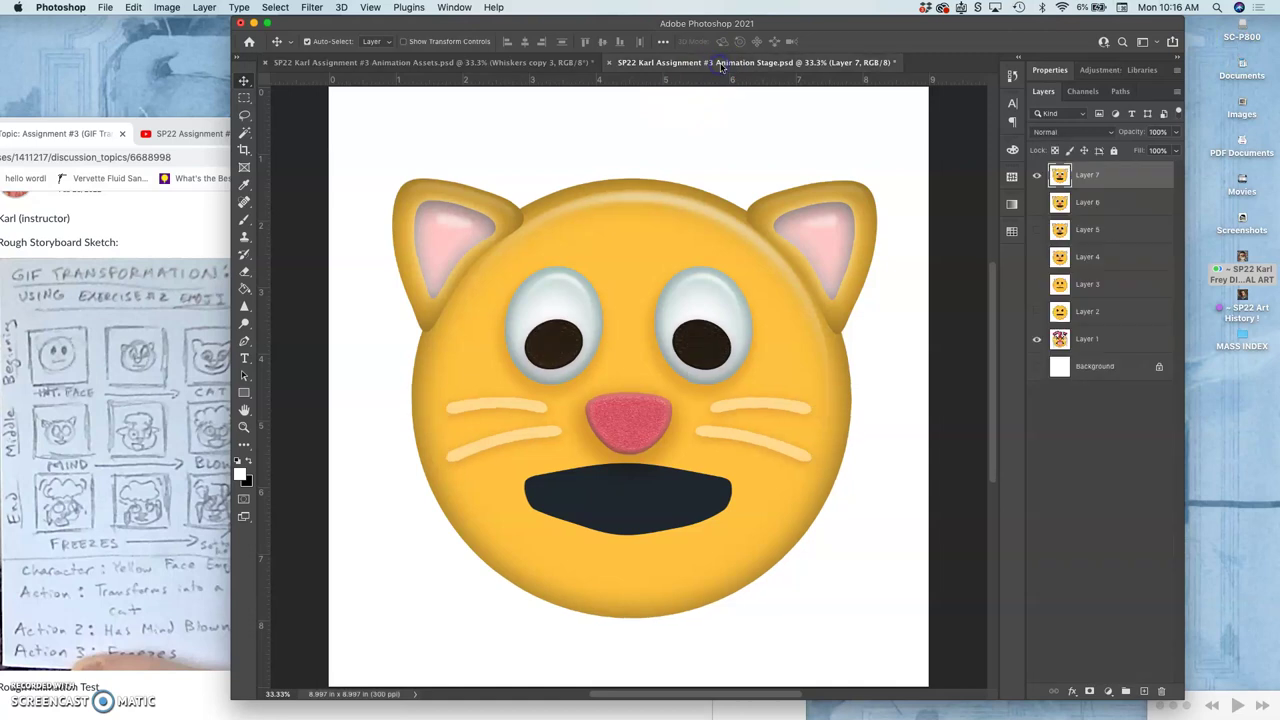
left_click(1037, 177)
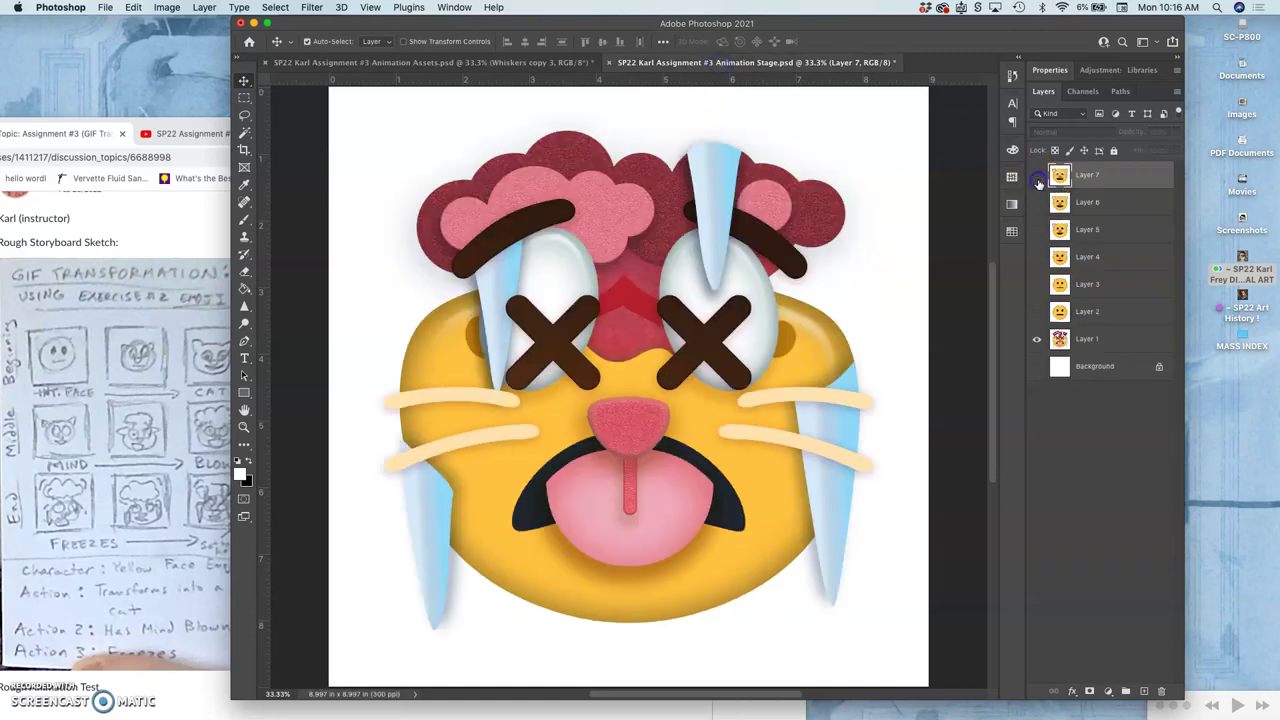
left_click(530, 62)
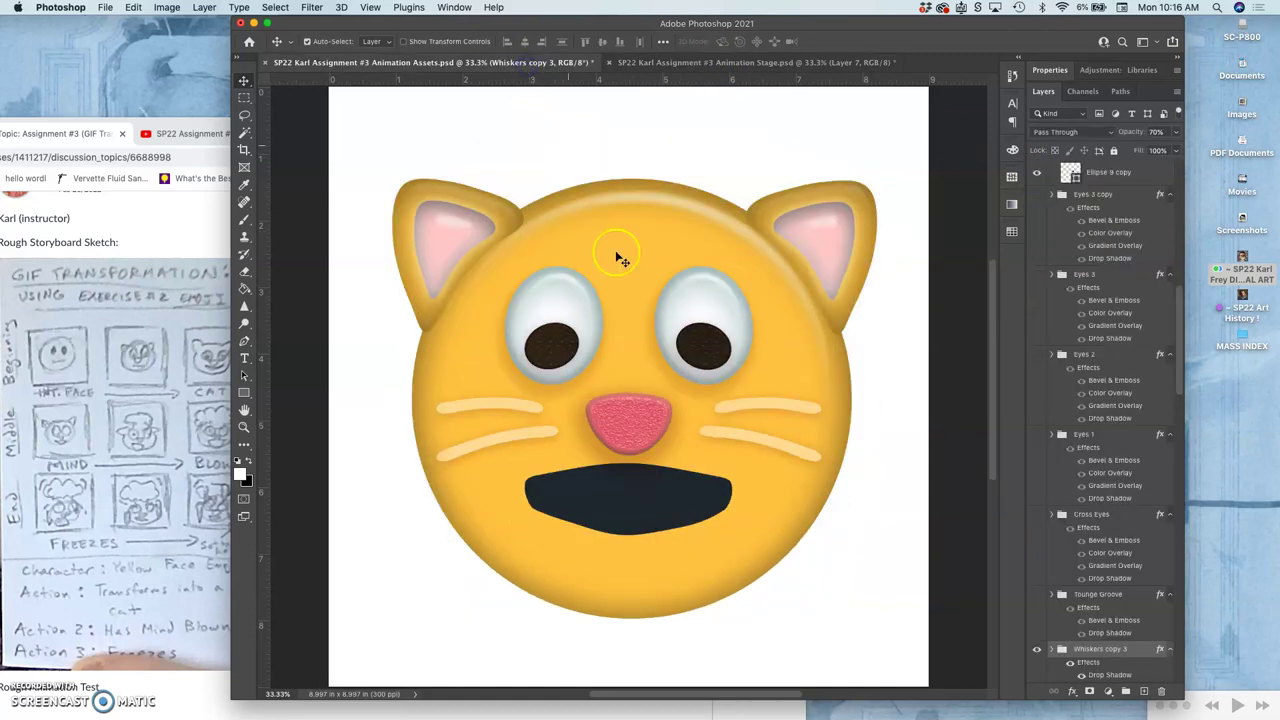
scroll(1096, 605, "down", 1)
scroll(1100, 613, "down", 1)
left_click(1037, 591)
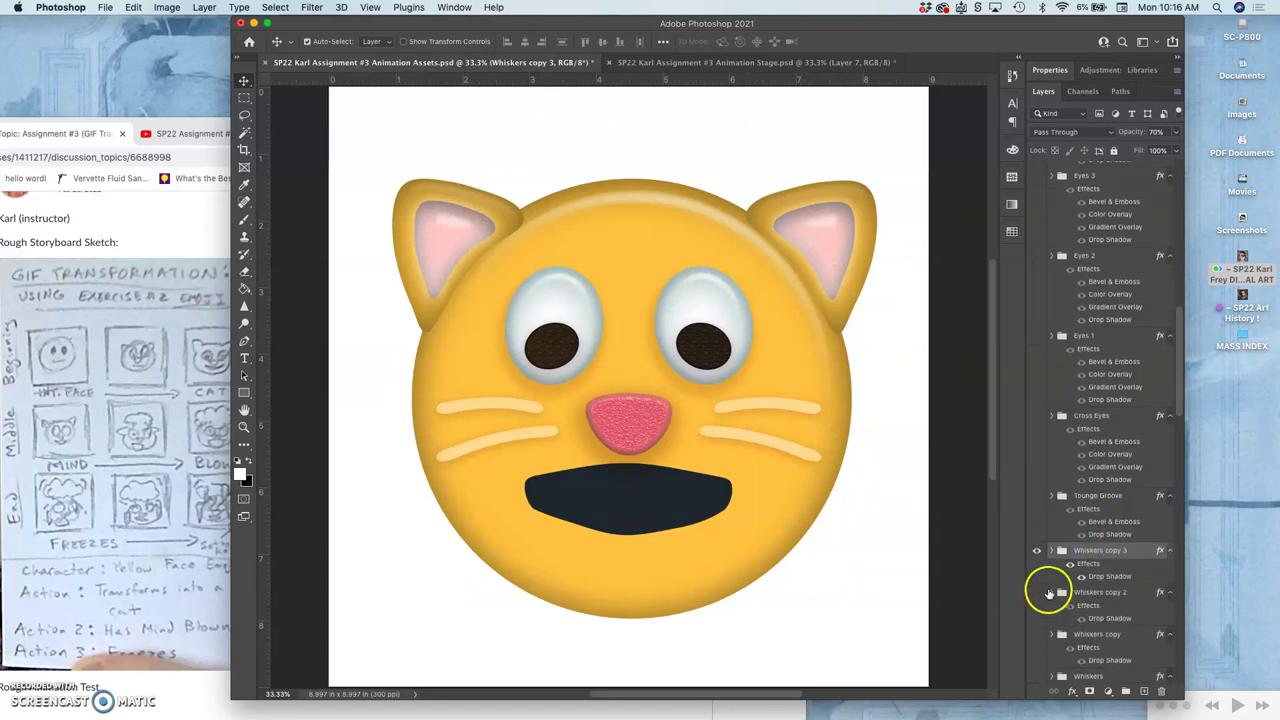
left_click(1037, 592)
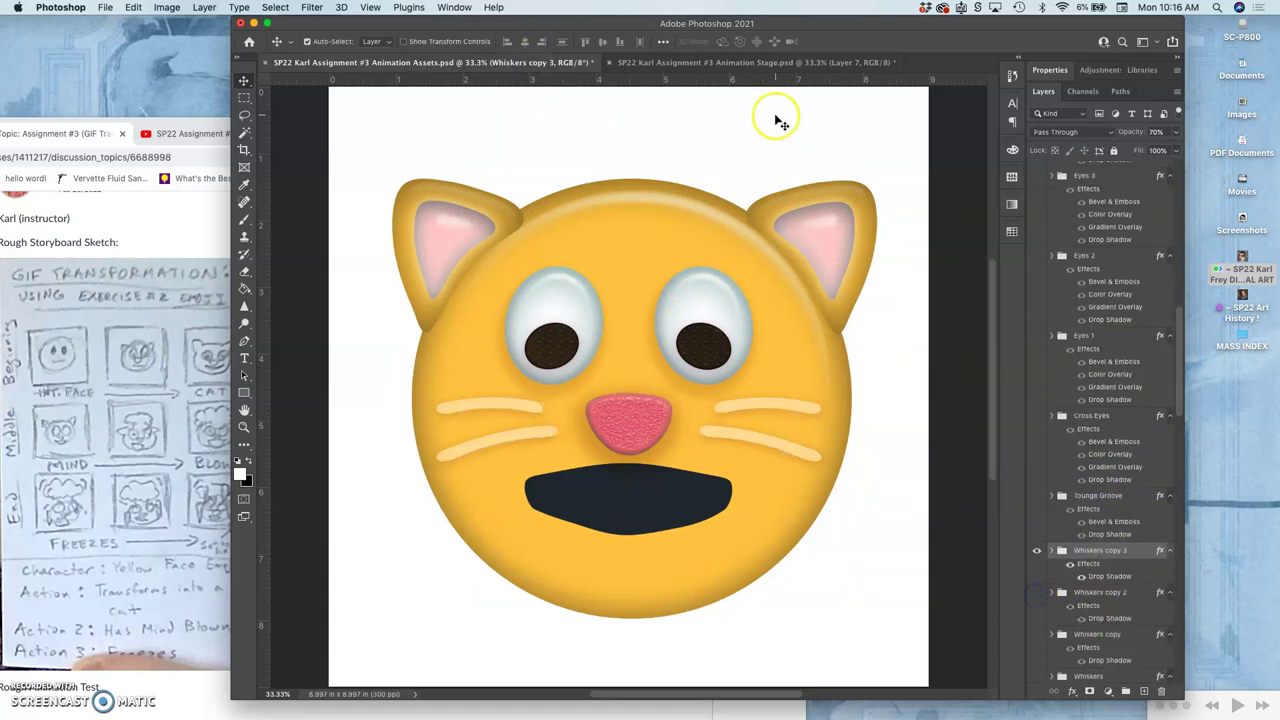
left_click(765, 63)
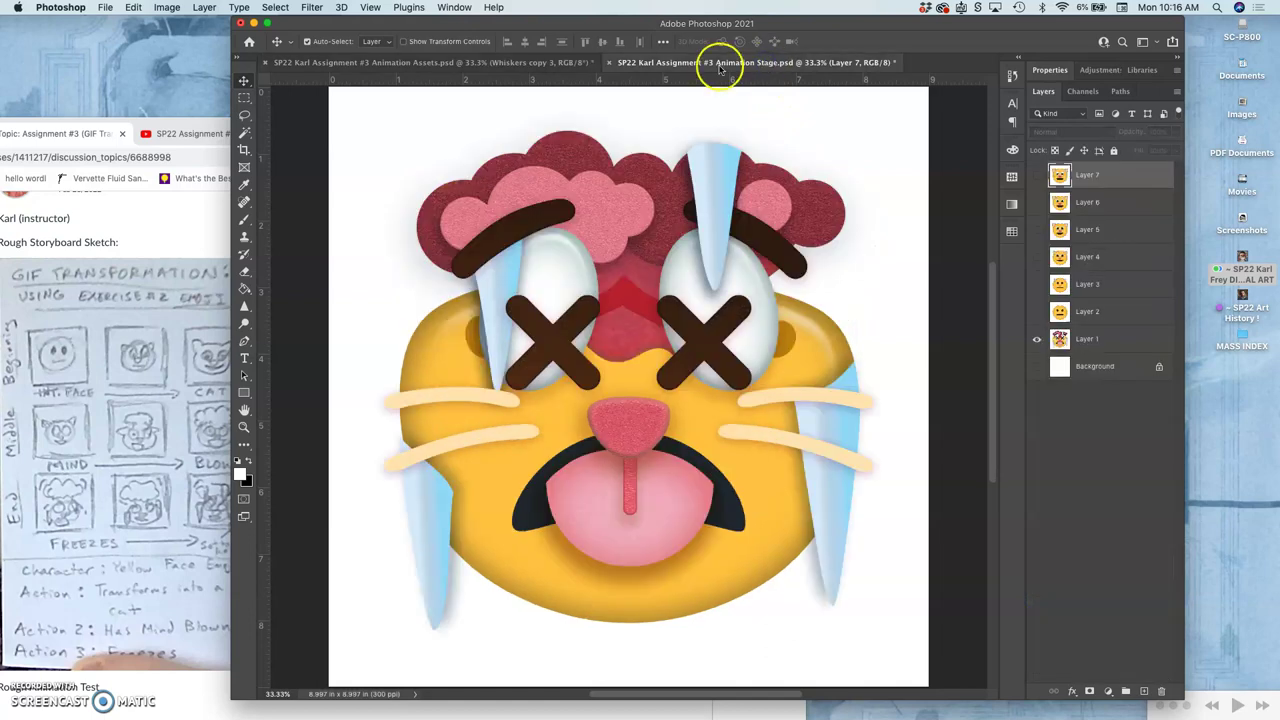
left_click(1037, 175)
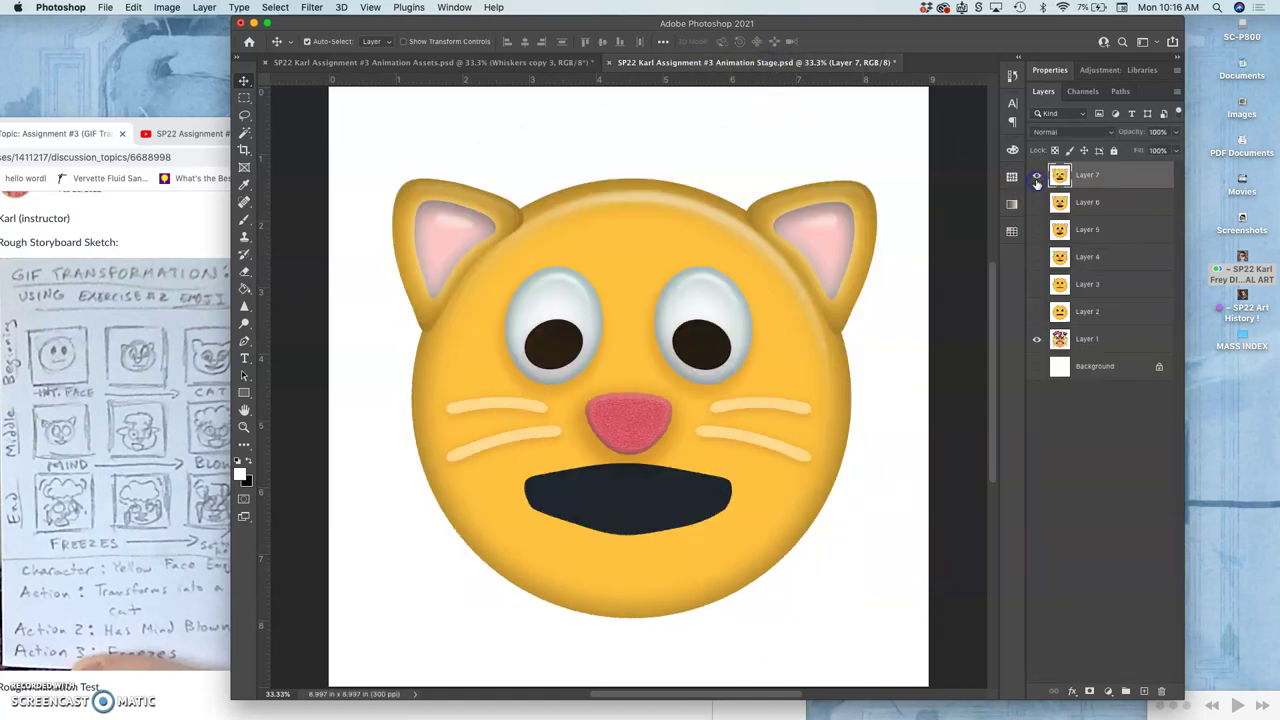
left_click(513, 63)
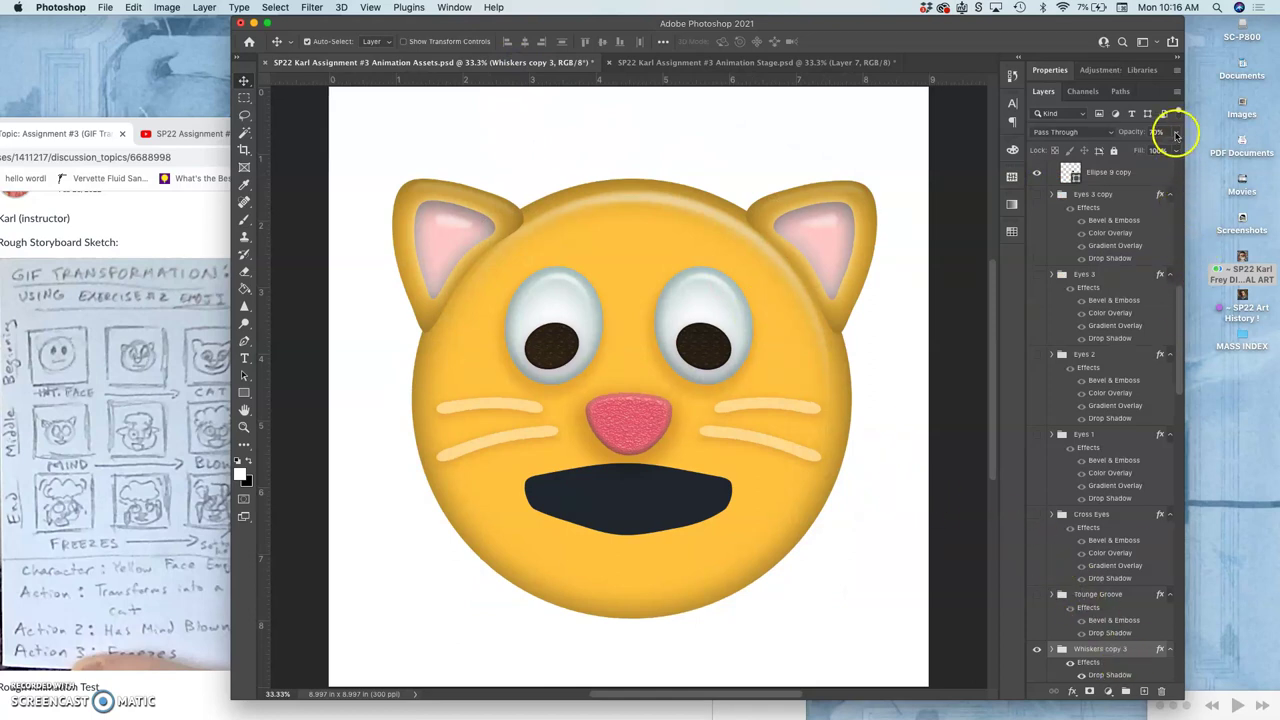
left_click(1176, 133)
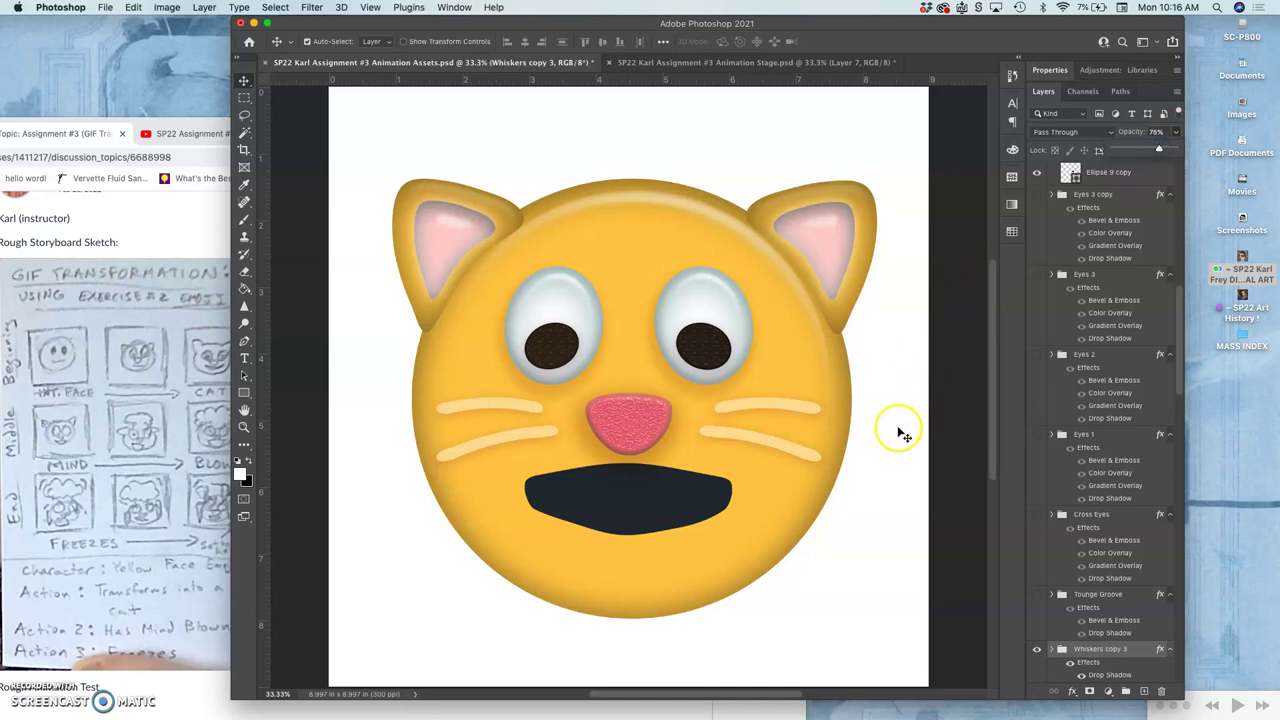
scroll(1090, 612, "down", 10)
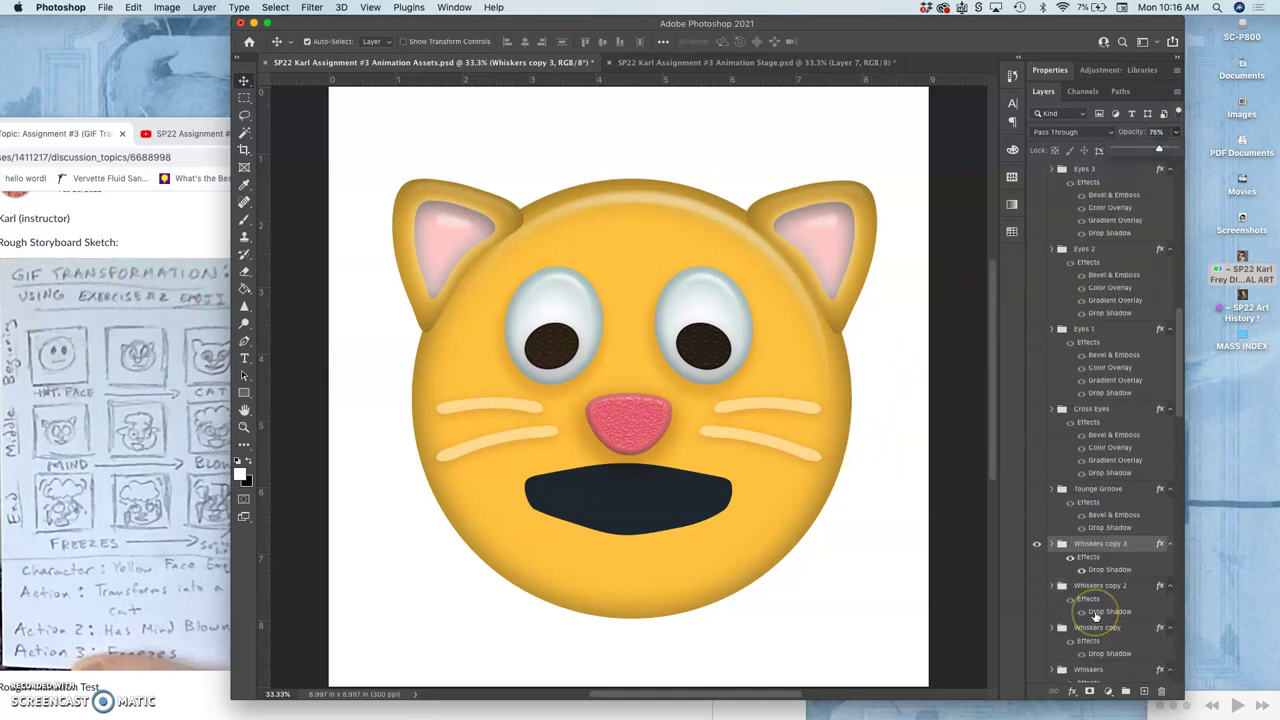
Select Eyeballs White 3 copy 2 and compare it against Stage's Layer 7 frame
scroll(1094, 617, "down", 2)
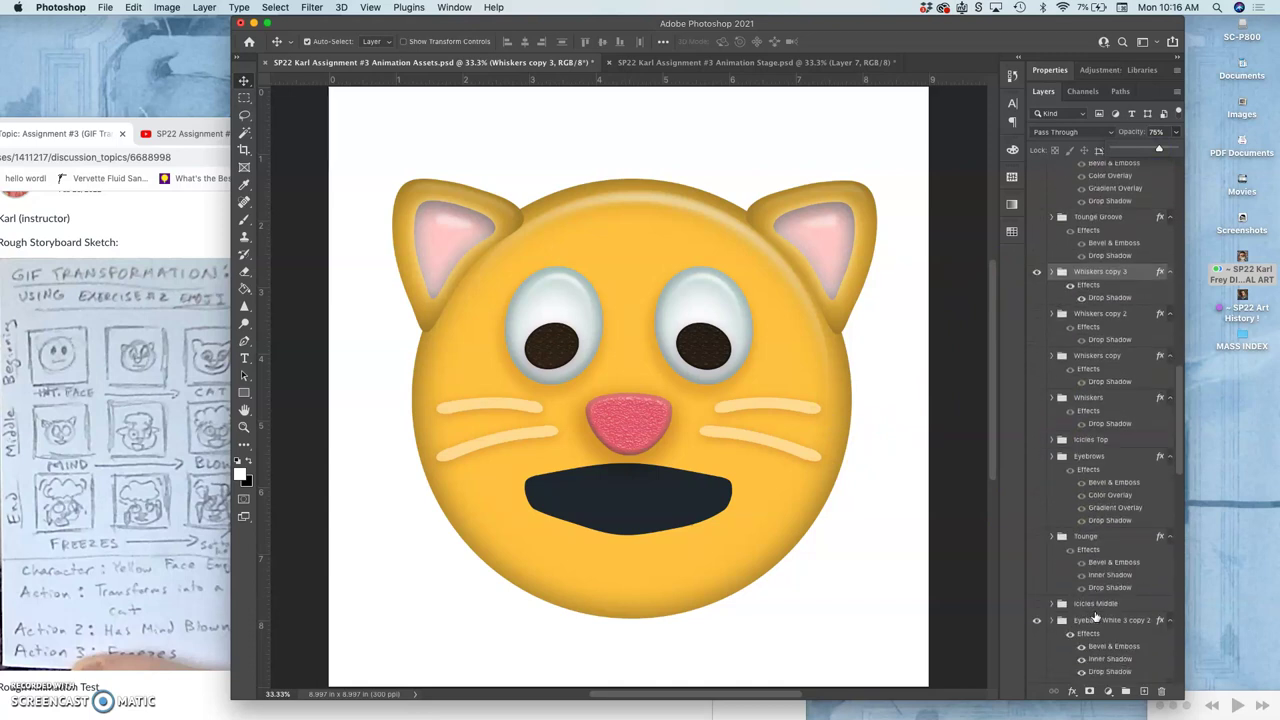
left_click(1100, 622)
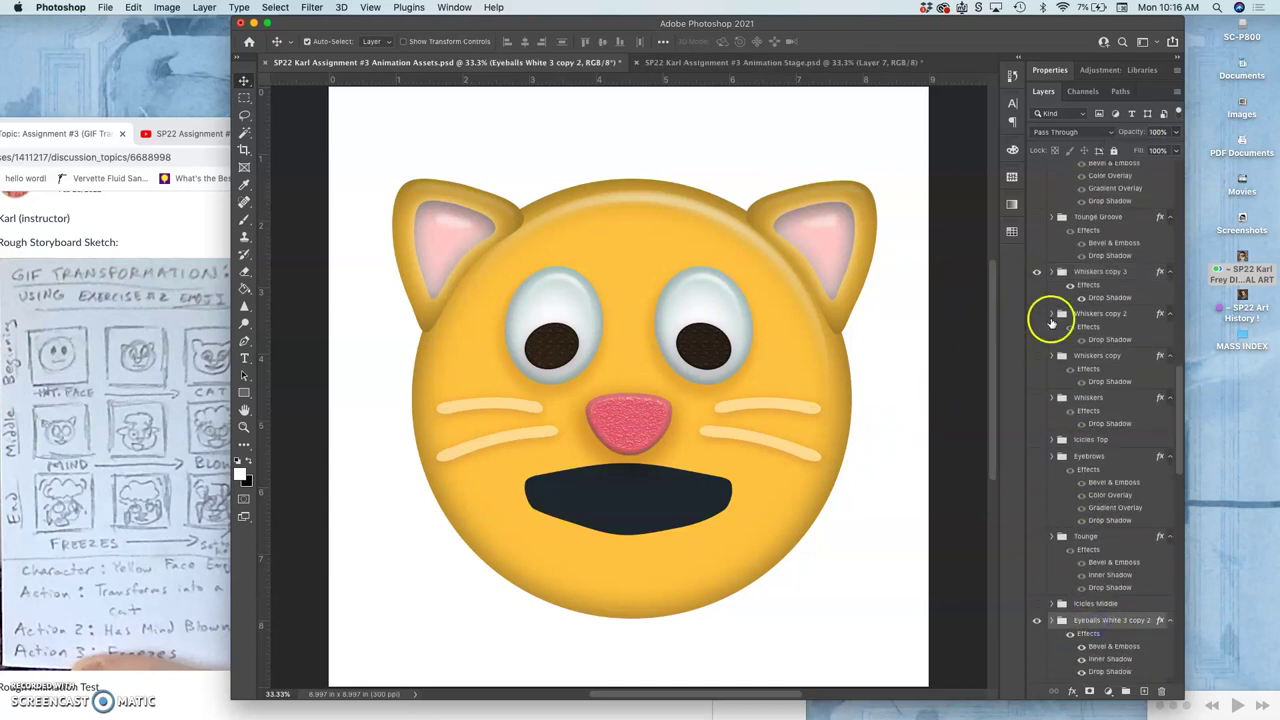
left_click(765, 62)
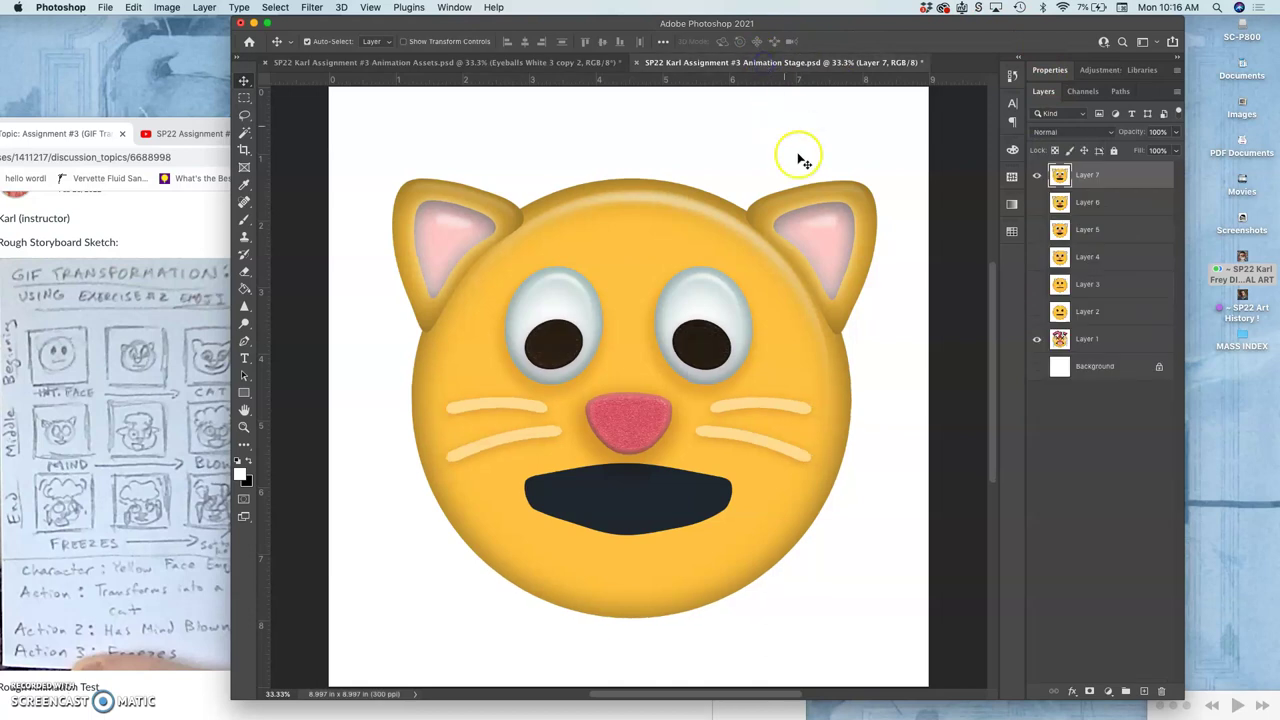
left_click(1037, 176)
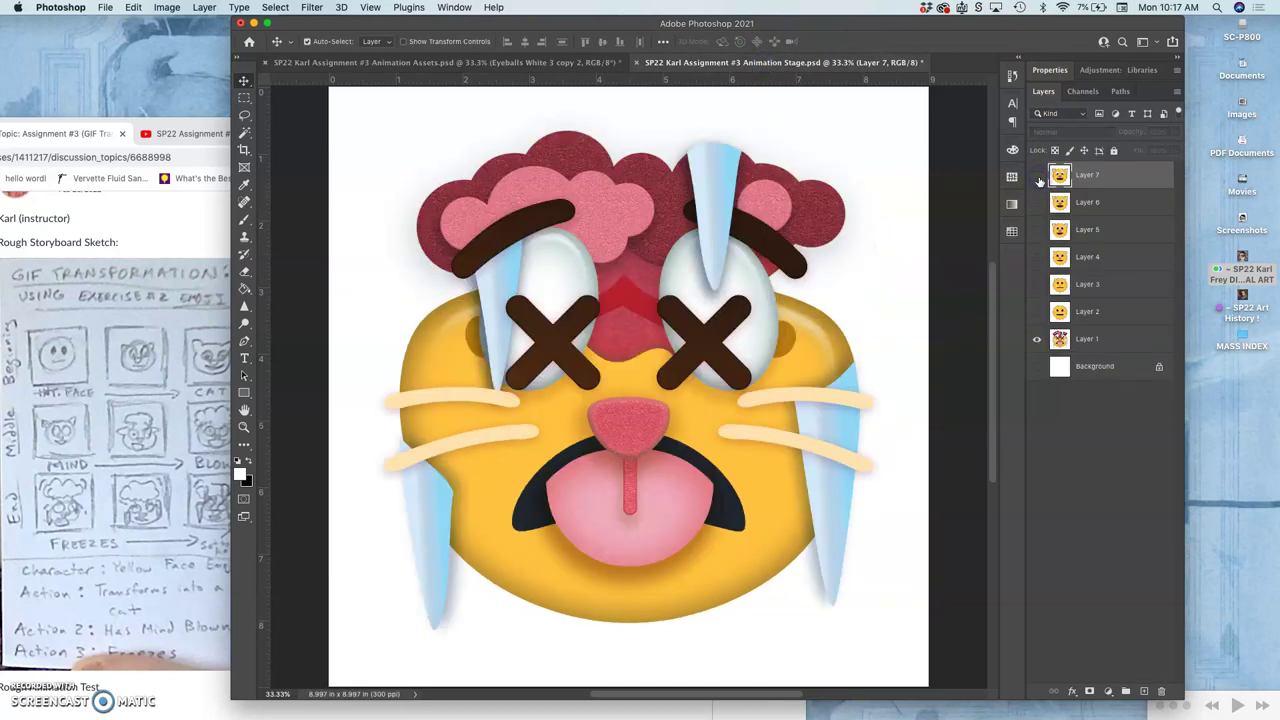
left_click(1037, 176)
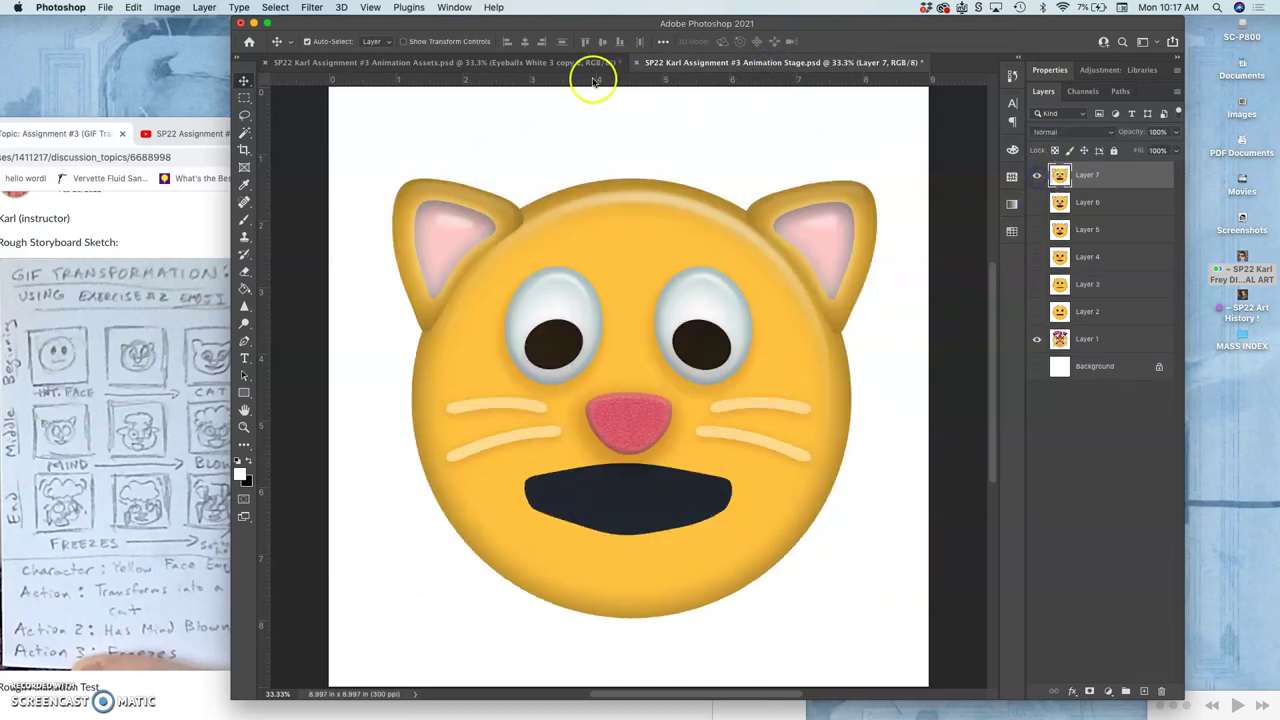
left_click(590, 63)
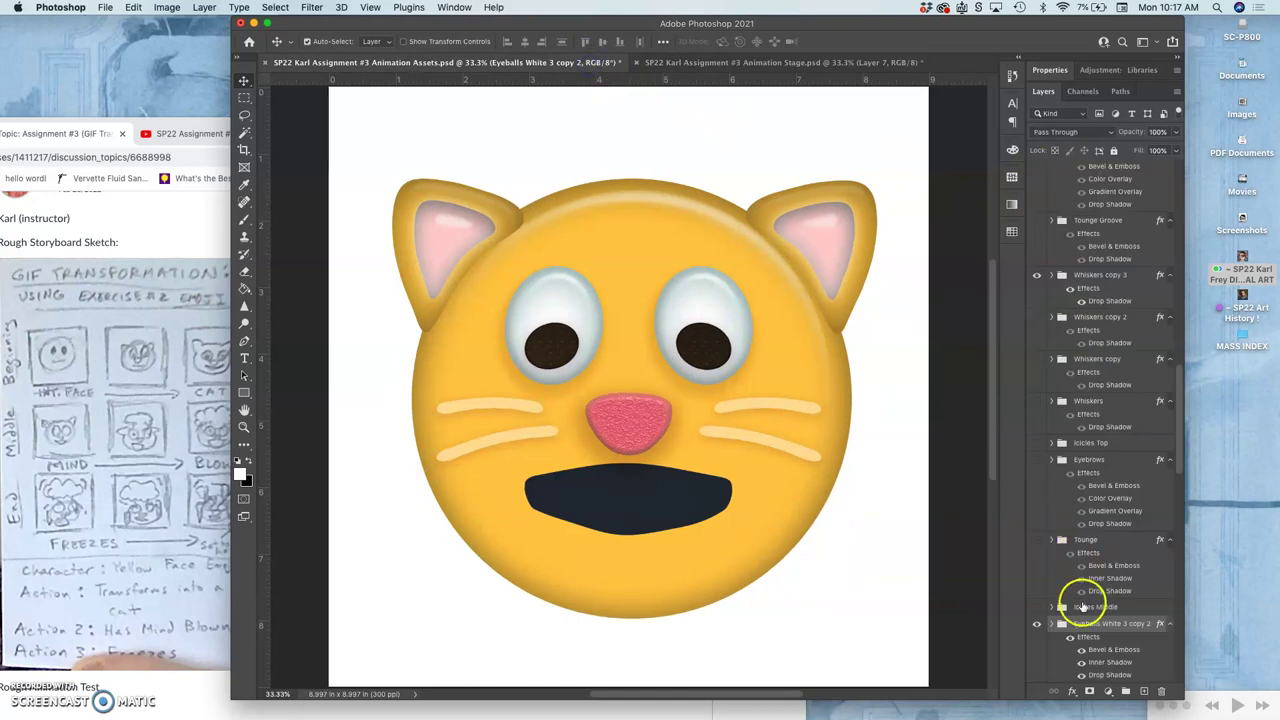
scroll(1082, 627, "down", 3)
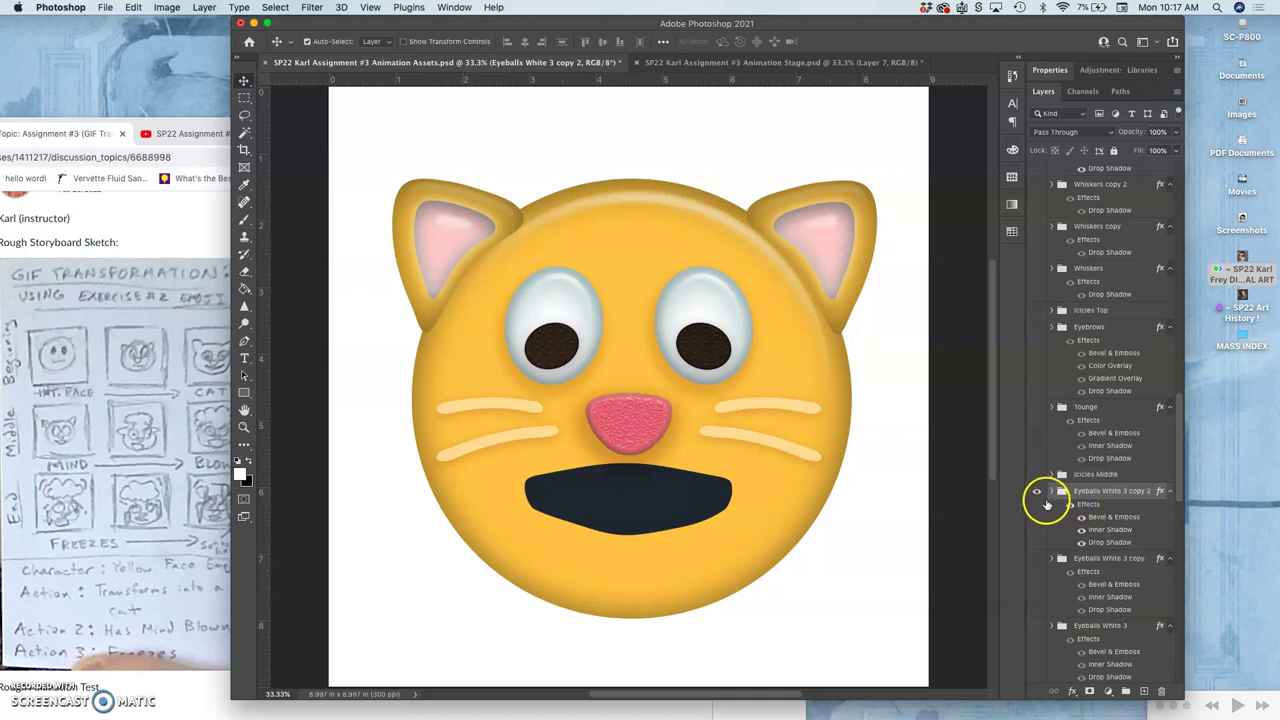
left_click(1037, 493)
left_click(1037, 493)
Duplicate it as Eyeballs White 3 copy 3, hide the old copy, and stretch the whites to ~109% height
key("super+j")
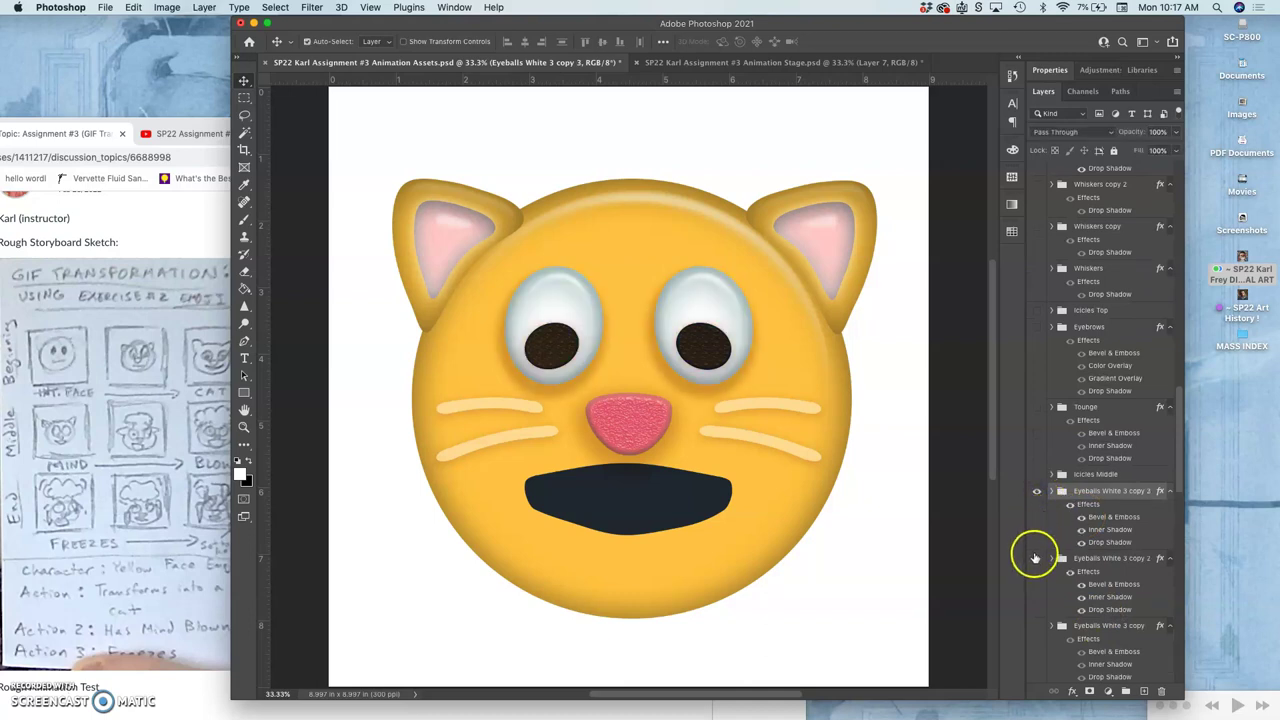
left_click(1036, 558)
key("super+t")
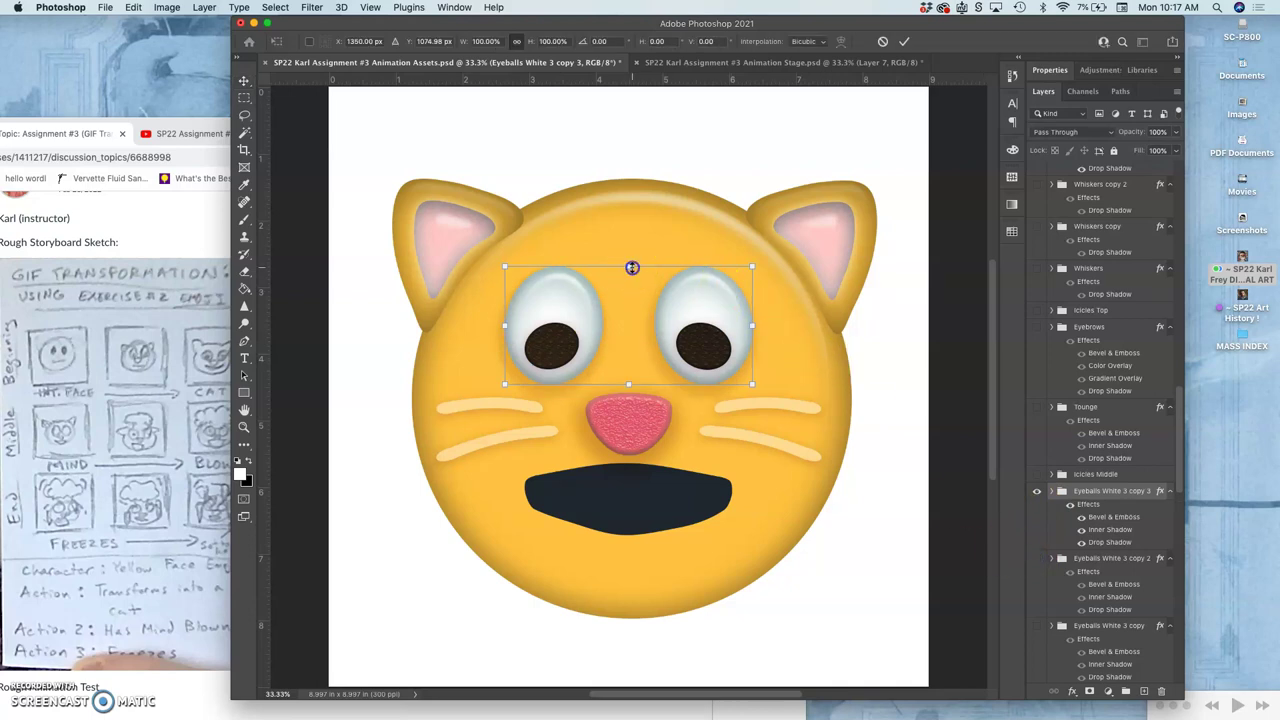
left_click_drag(632, 268, 632, 258)
left_click_drag(632, 258, 634, 251)
key("Return")
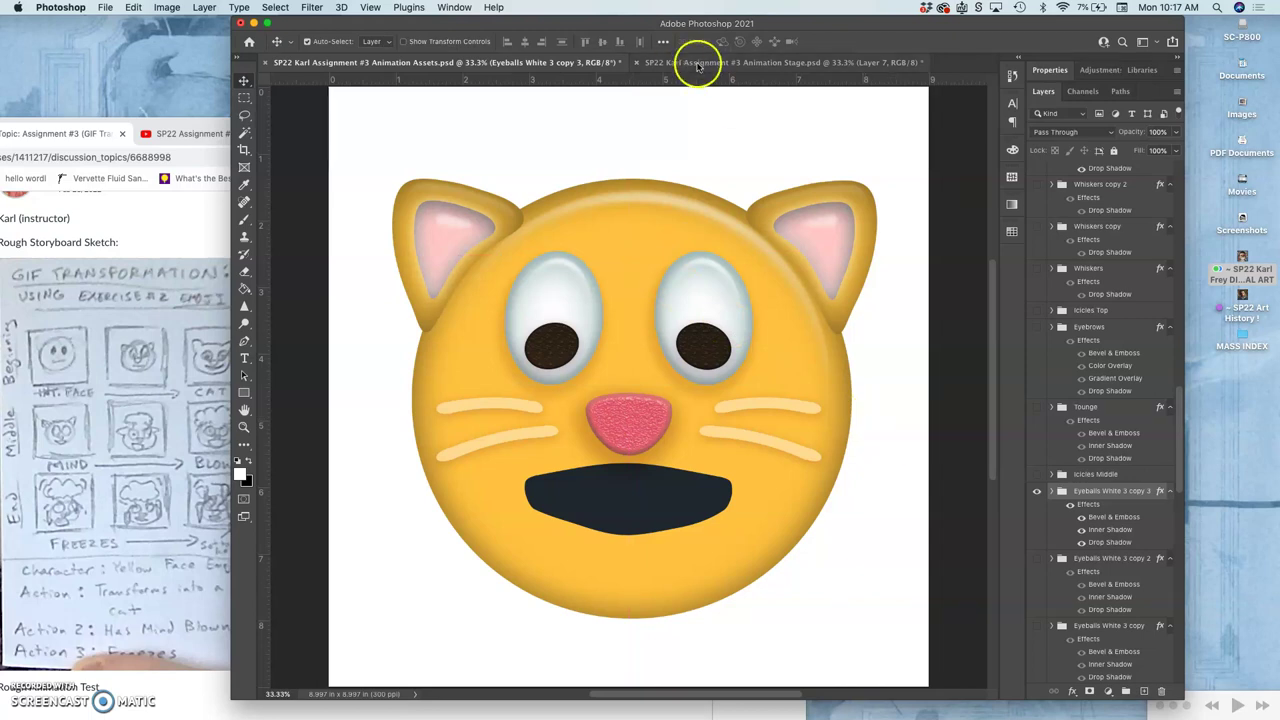
left_click(698, 63)
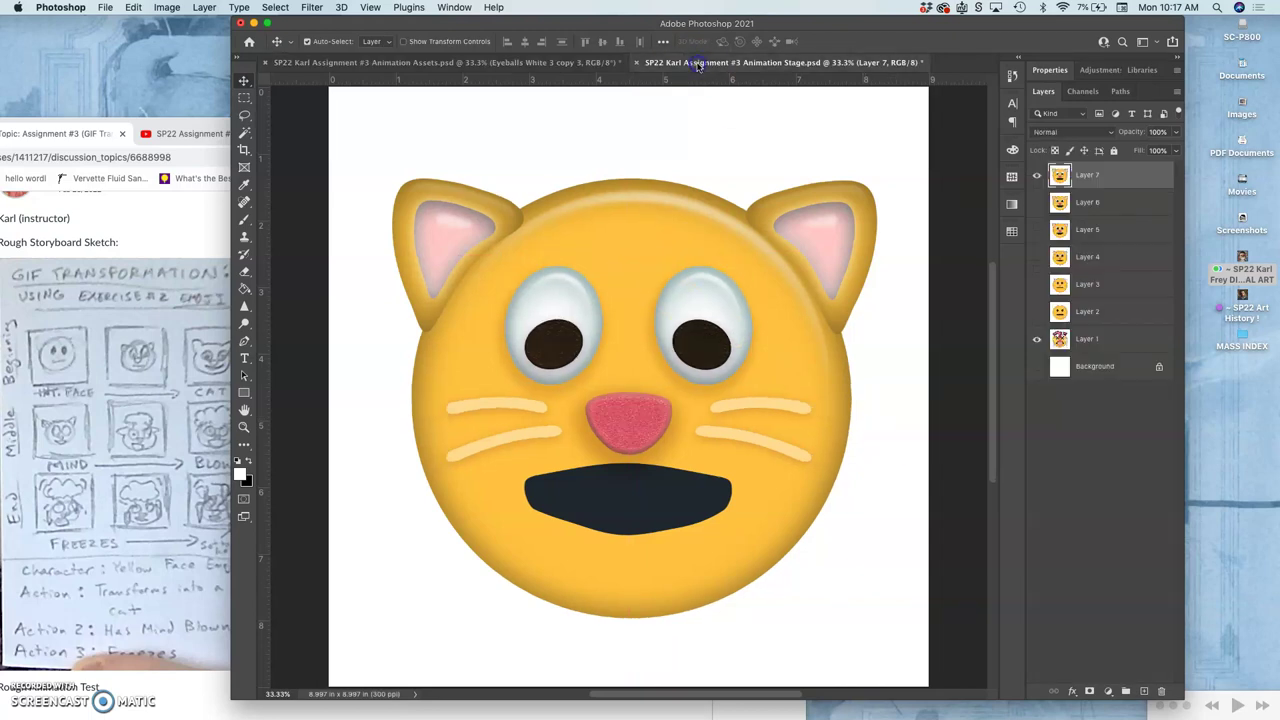
left_click(580, 63)
Collapse Eyeballs White 2, duplicate MOUTH copy 2 as MOUTH copy 3, and hide MOUTH copy 2
scroll(1113, 516, "down", 5)
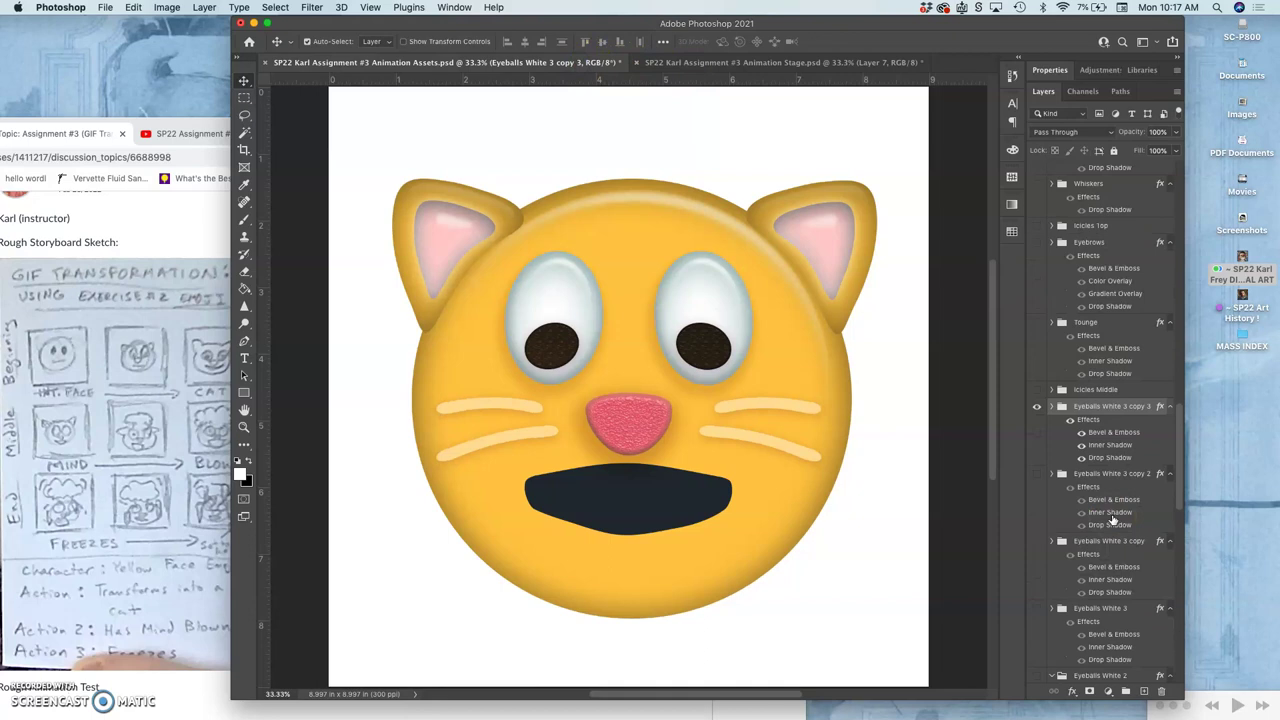
scroll(1112, 518, "down", 3)
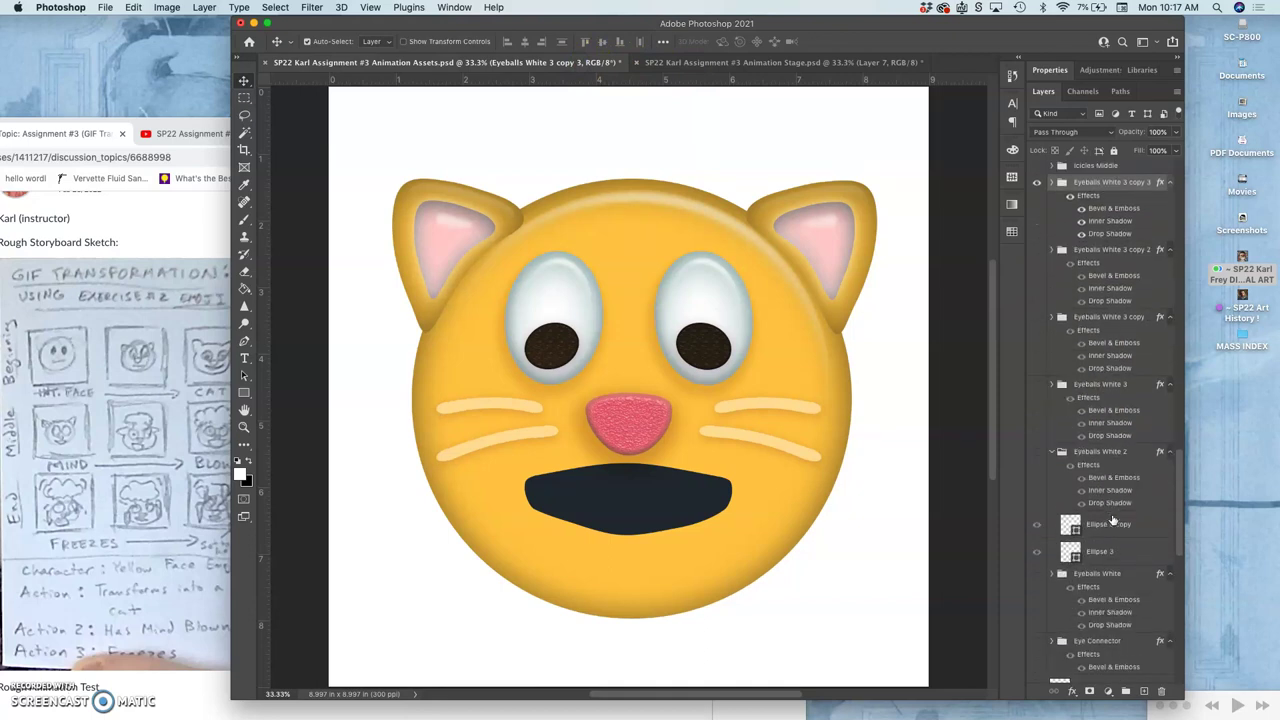
left_click(1110, 514)
scroll(1112, 530, "down", 3)
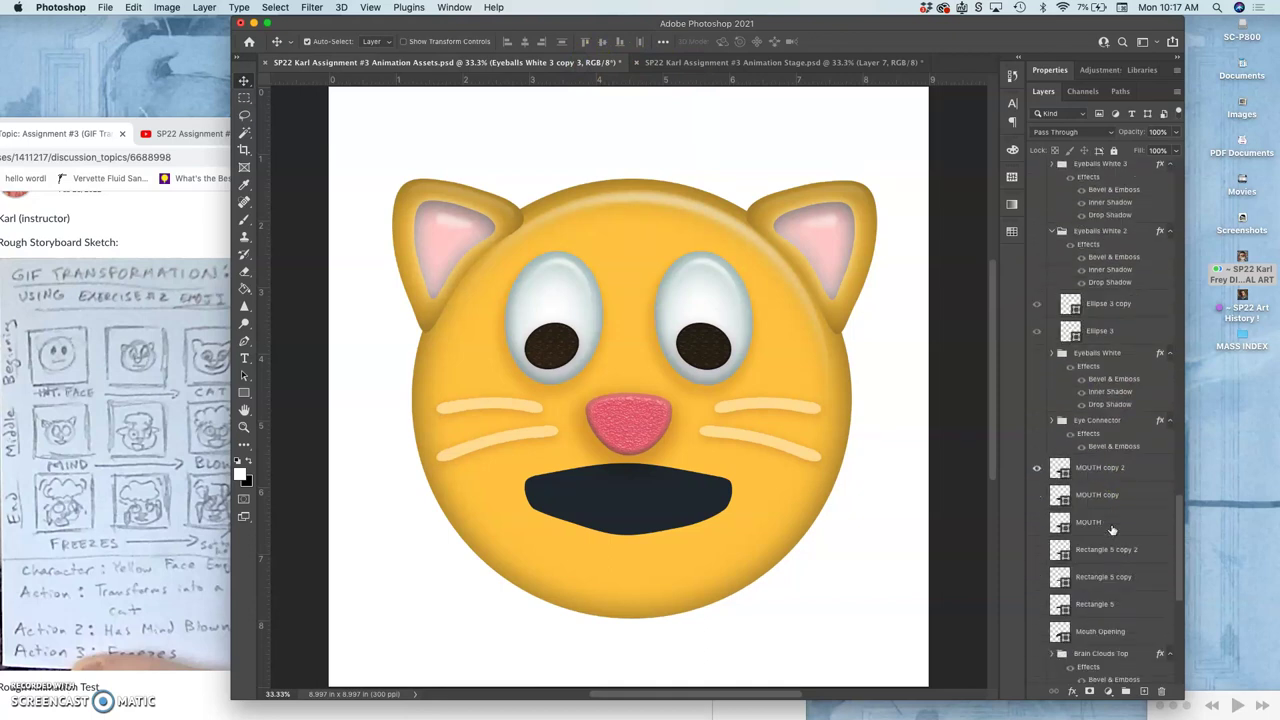
left_click(1050, 230)
left_click(1052, 230)
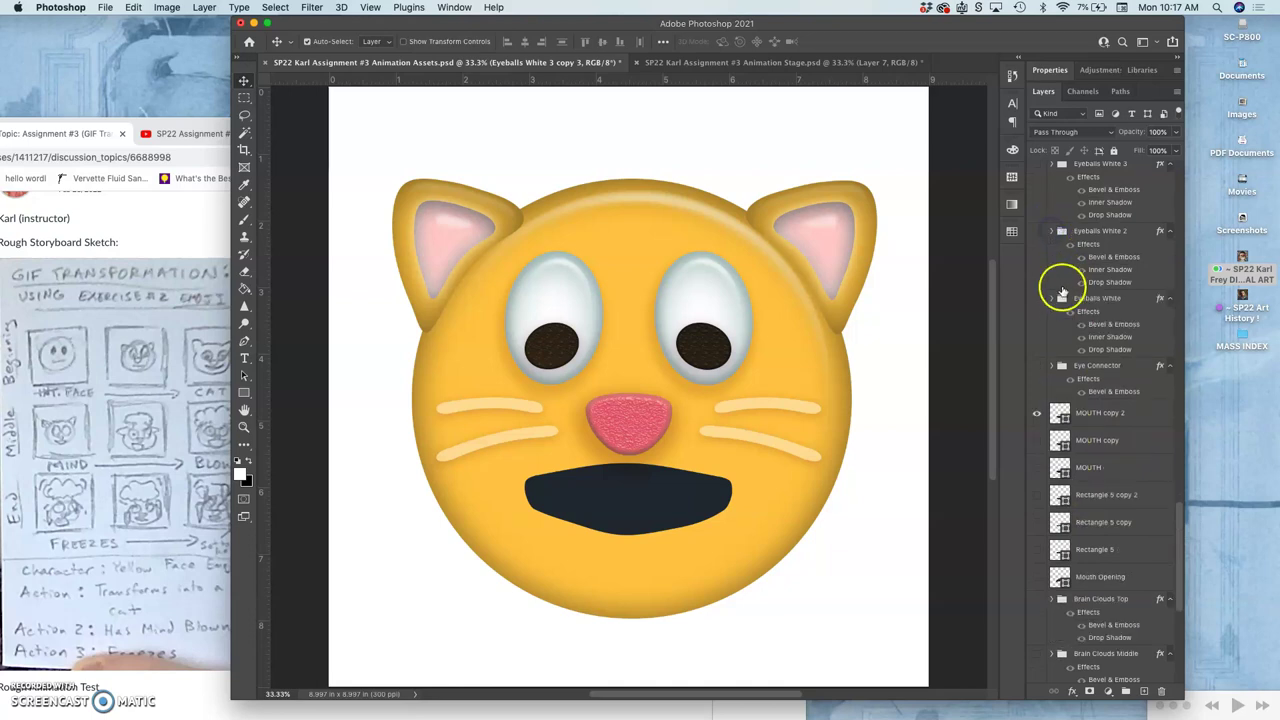
left_click(1085, 414)
key("super+j")
left_click(1037, 440)
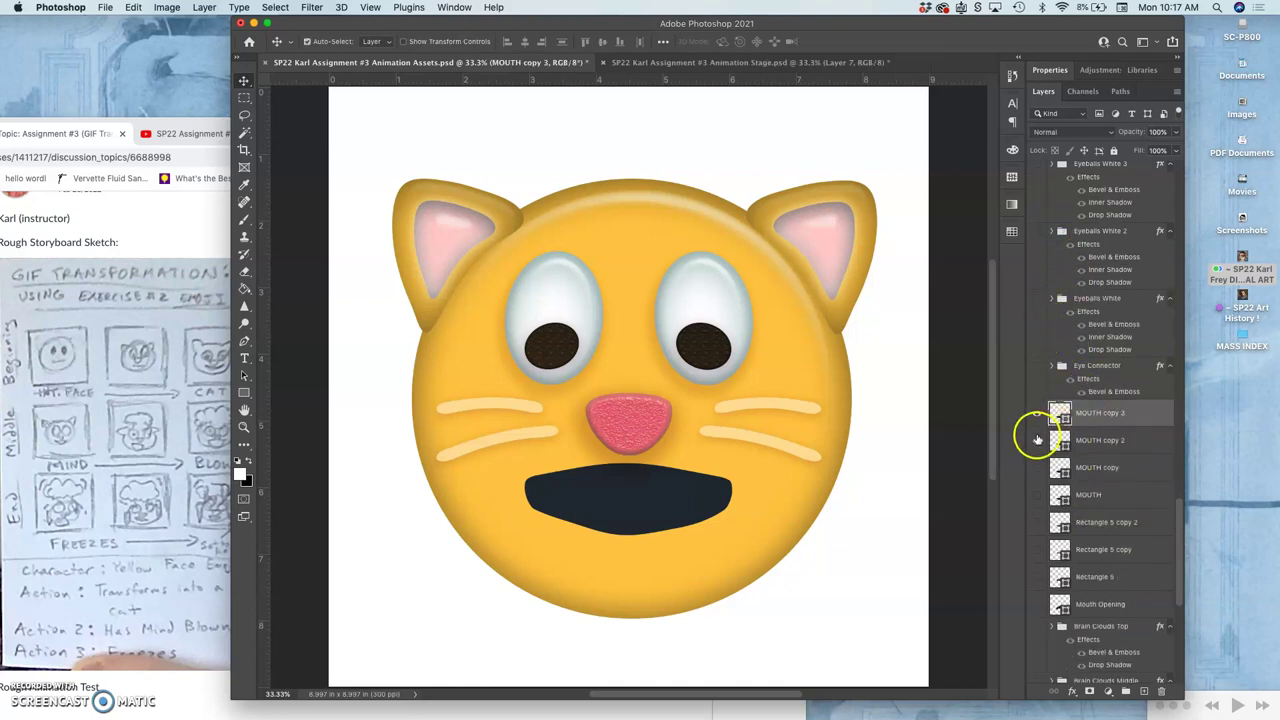
Warp MOUTH copy 3 into a wider, flatter shape by adjusting its edges and corners, and commit
key("super+t")
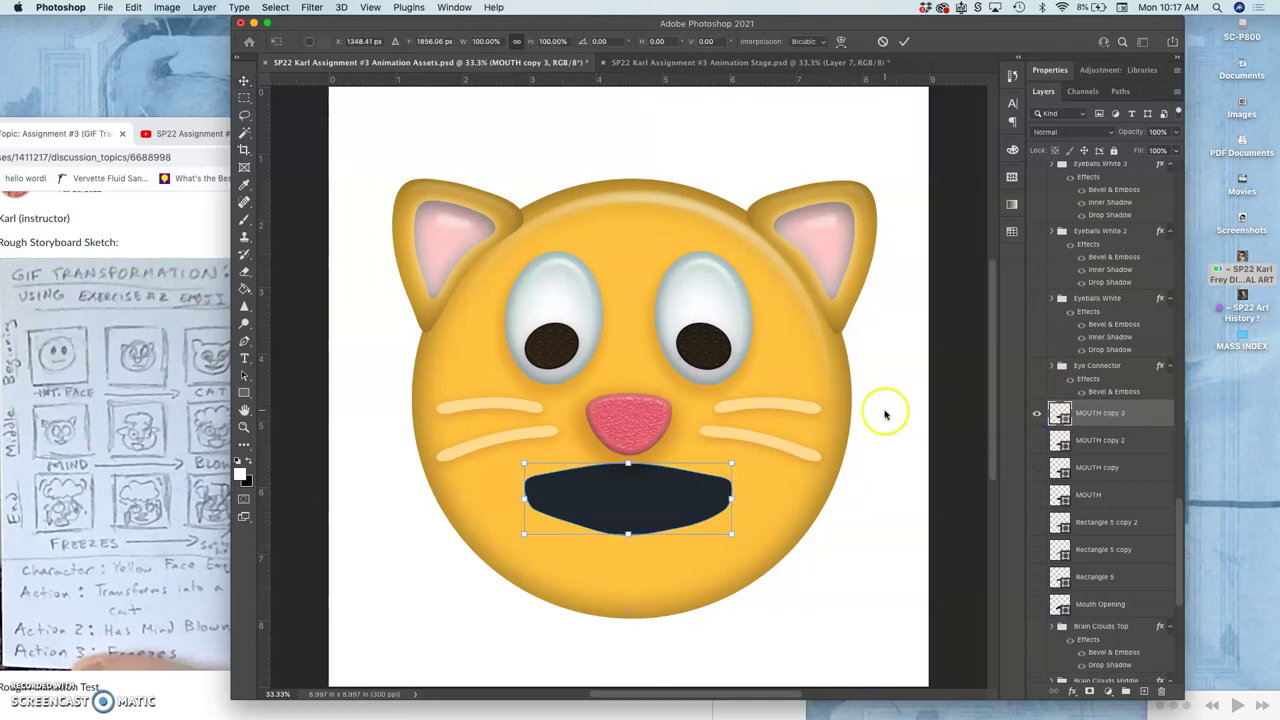
right_click(660, 488)
left_click(685, 521)
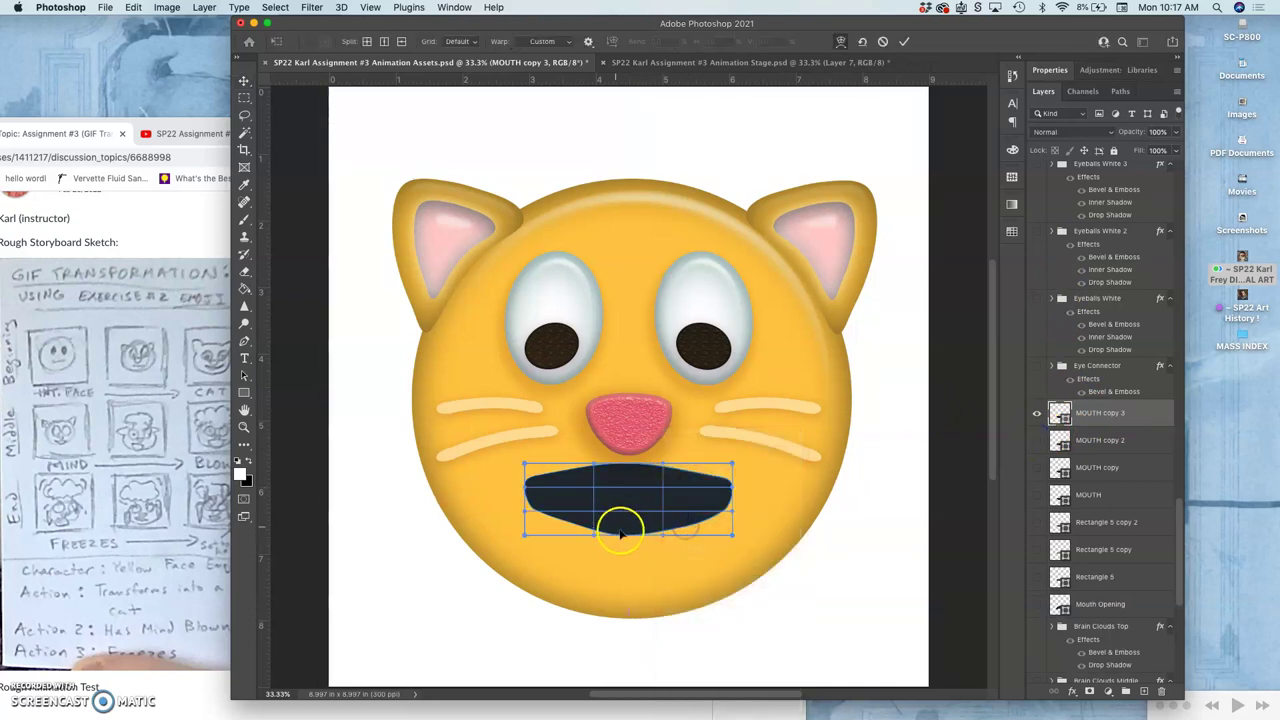
left_click_drag(625, 535, 626, 519)
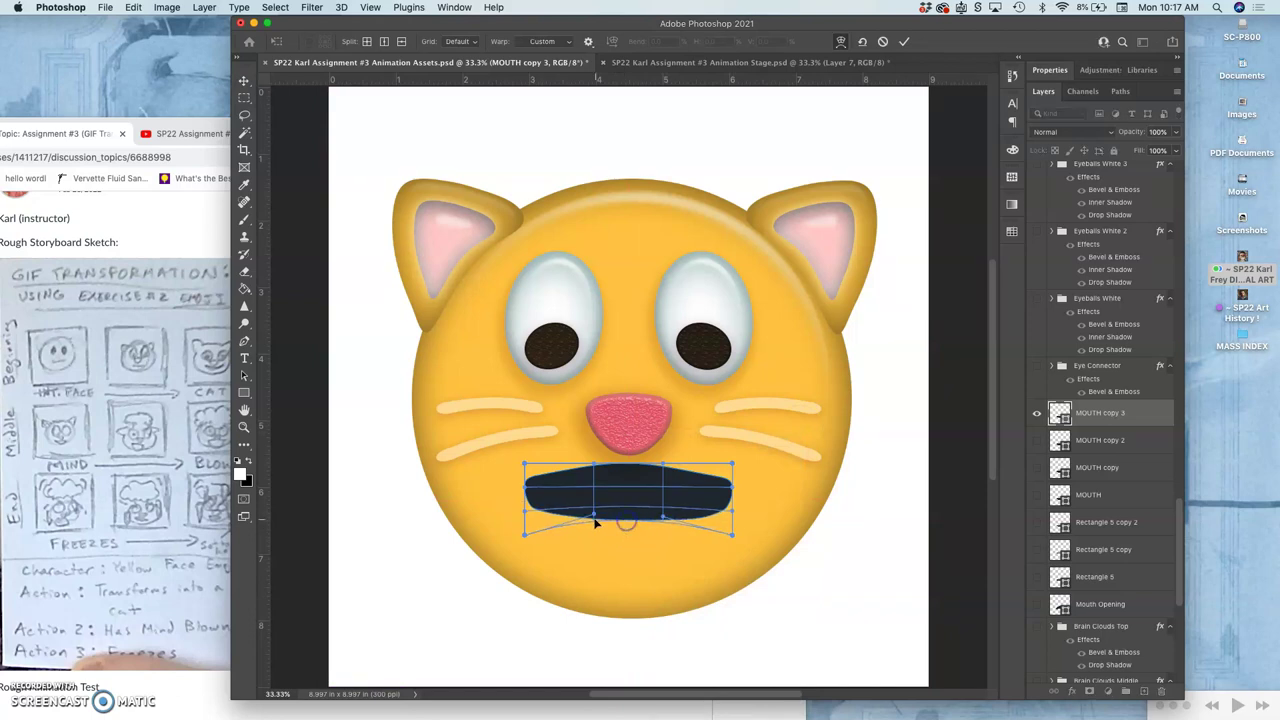
left_click_drag(622, 470, 623, 466)
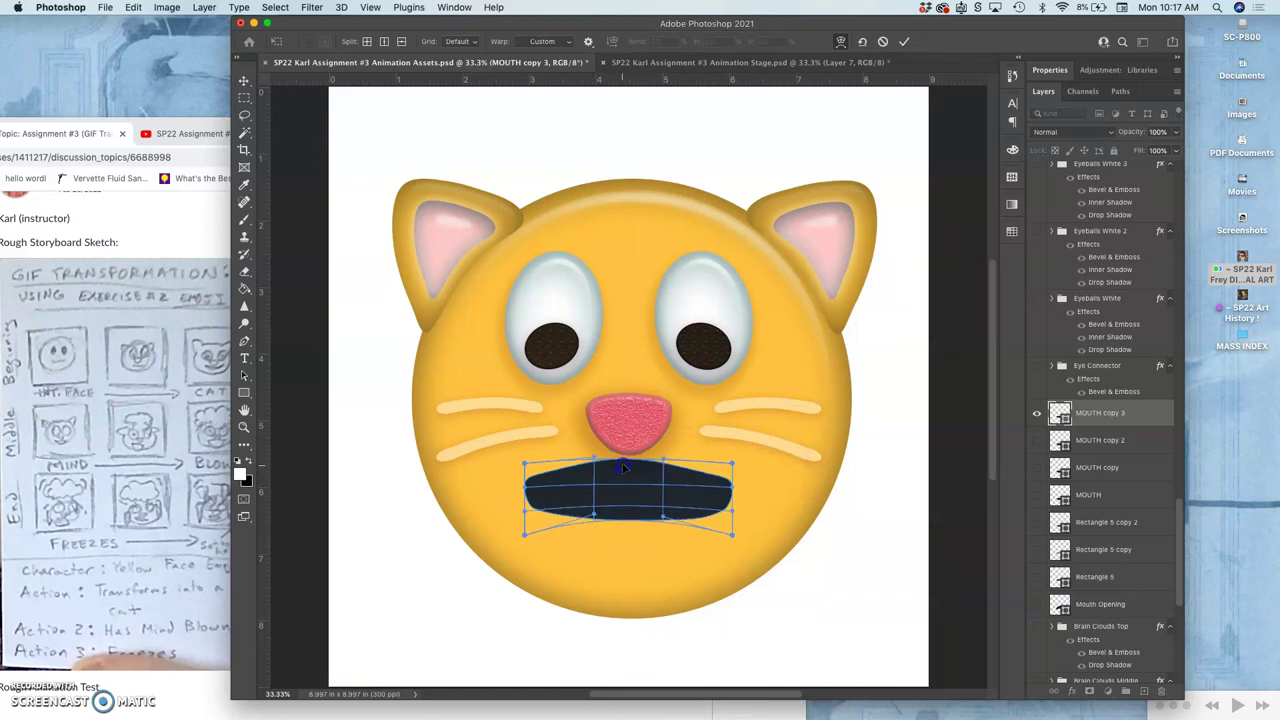
left_click_drag(533, 512, 526, 522)
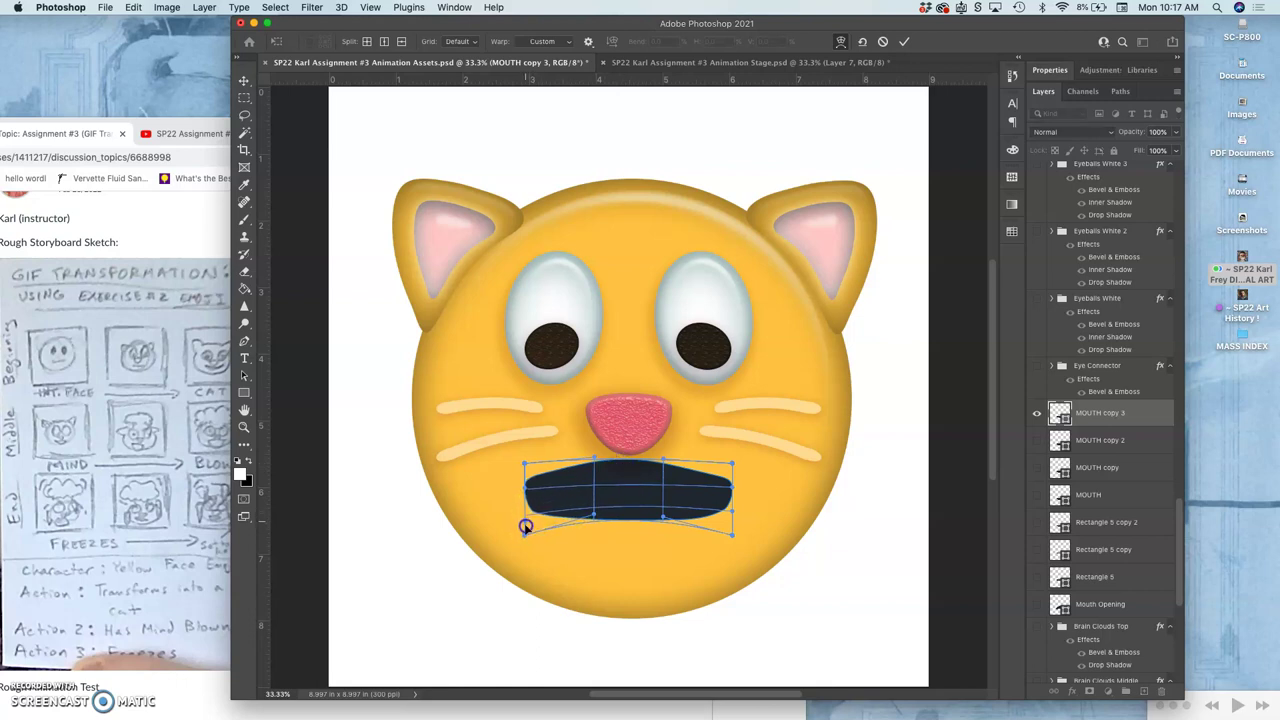
left_click_drag(524, 463, 522, 467)
left_click_drag(737, 502, 731, 515)
left_click_drag(731, 468, 731, 473)
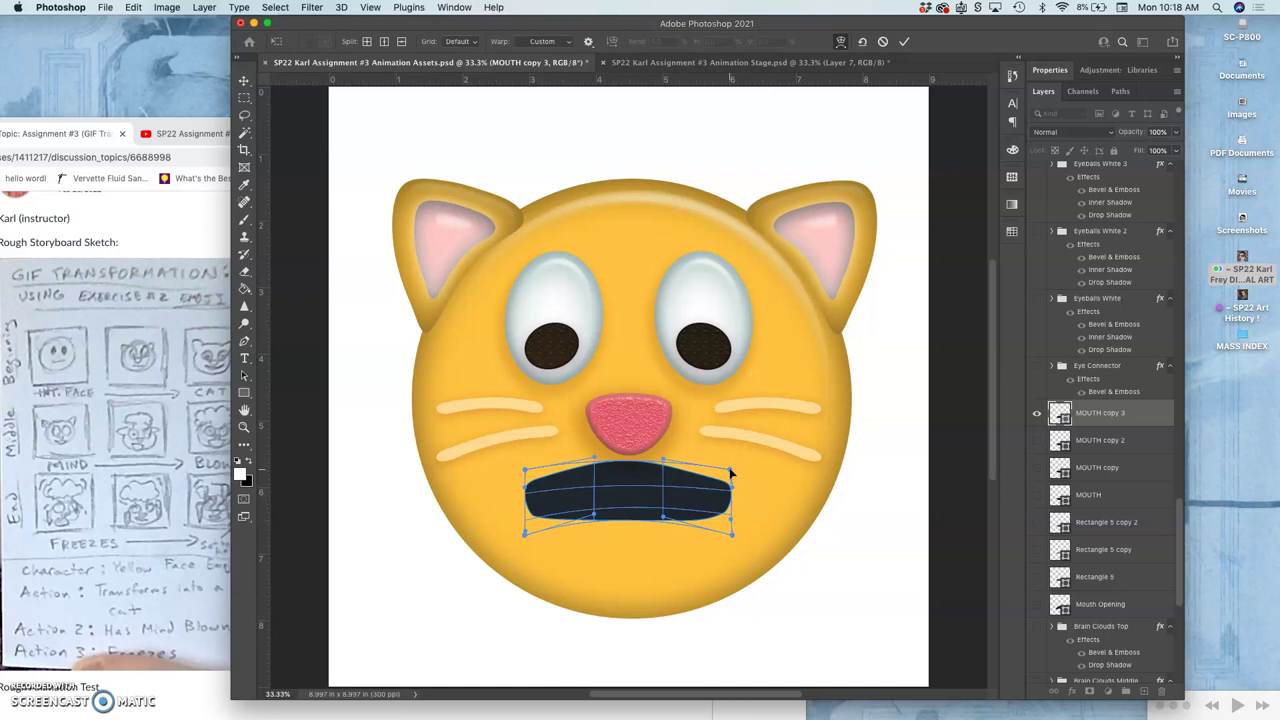
key("Return")
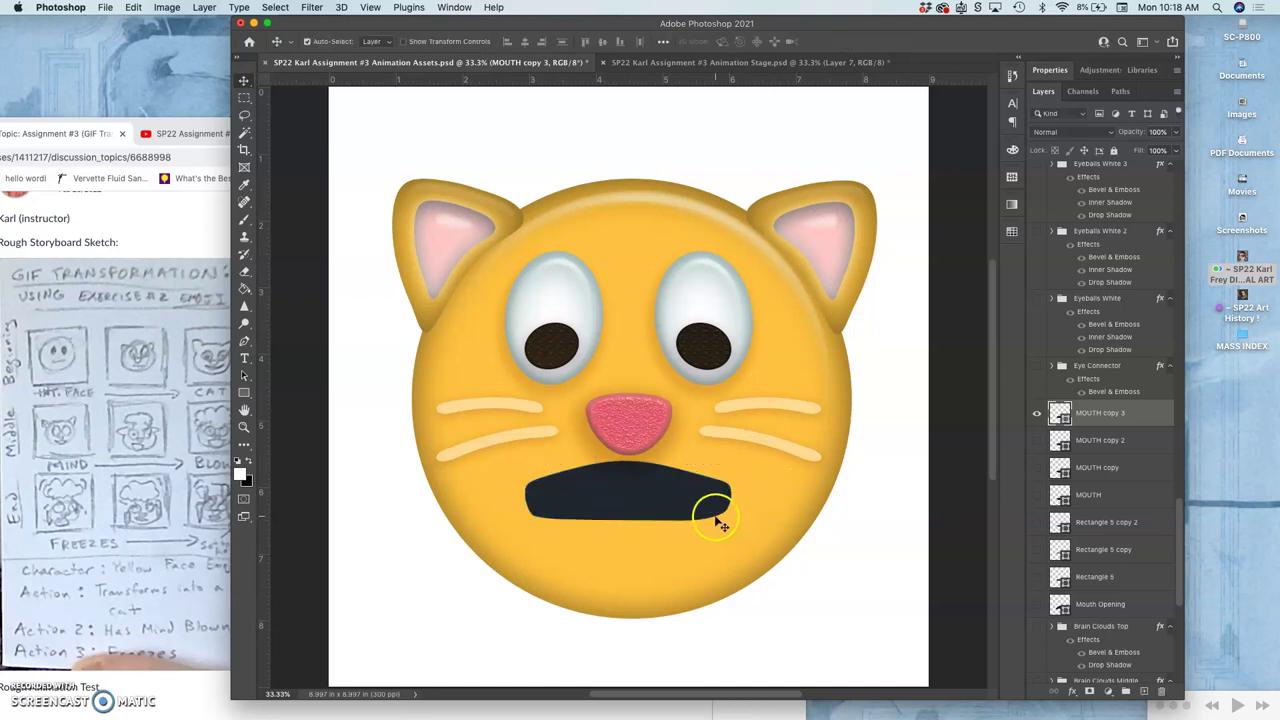
left_click(748, 64)
left_click(543, 63)
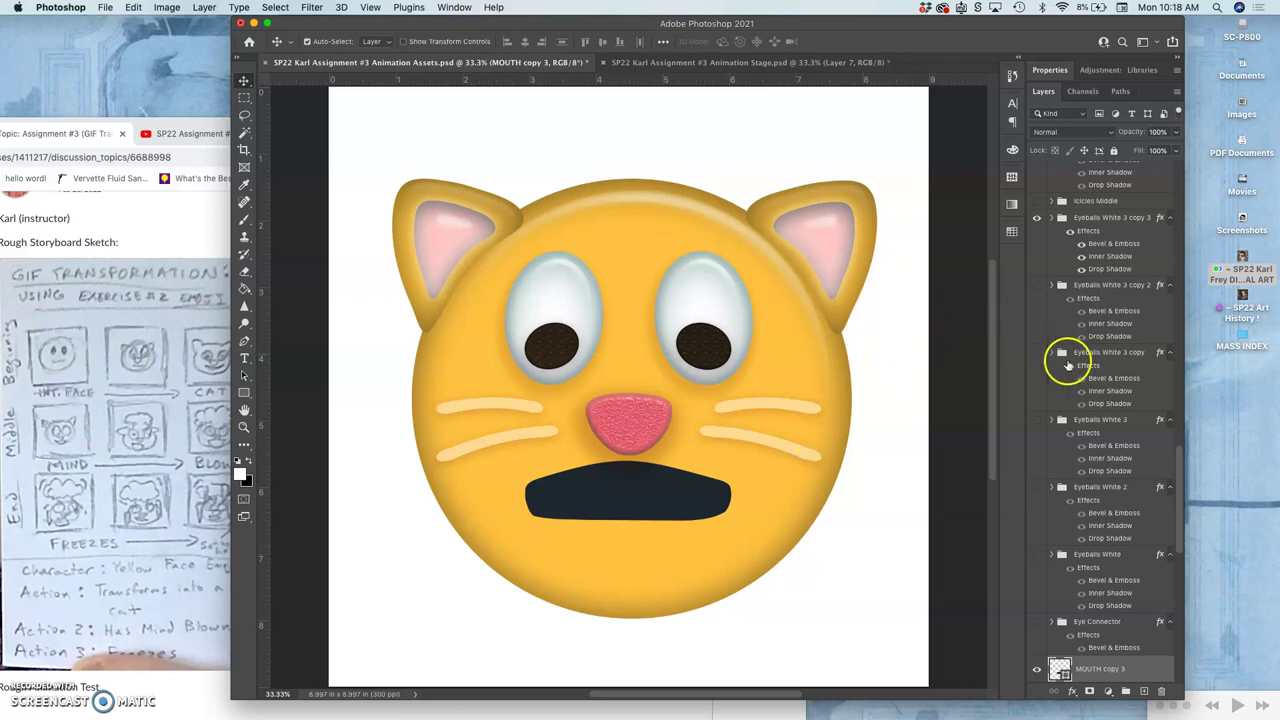
Merge the visible frame and drag it into Animation Stage as Layer 8, then save
scroll(1090, 390, "up", 10)
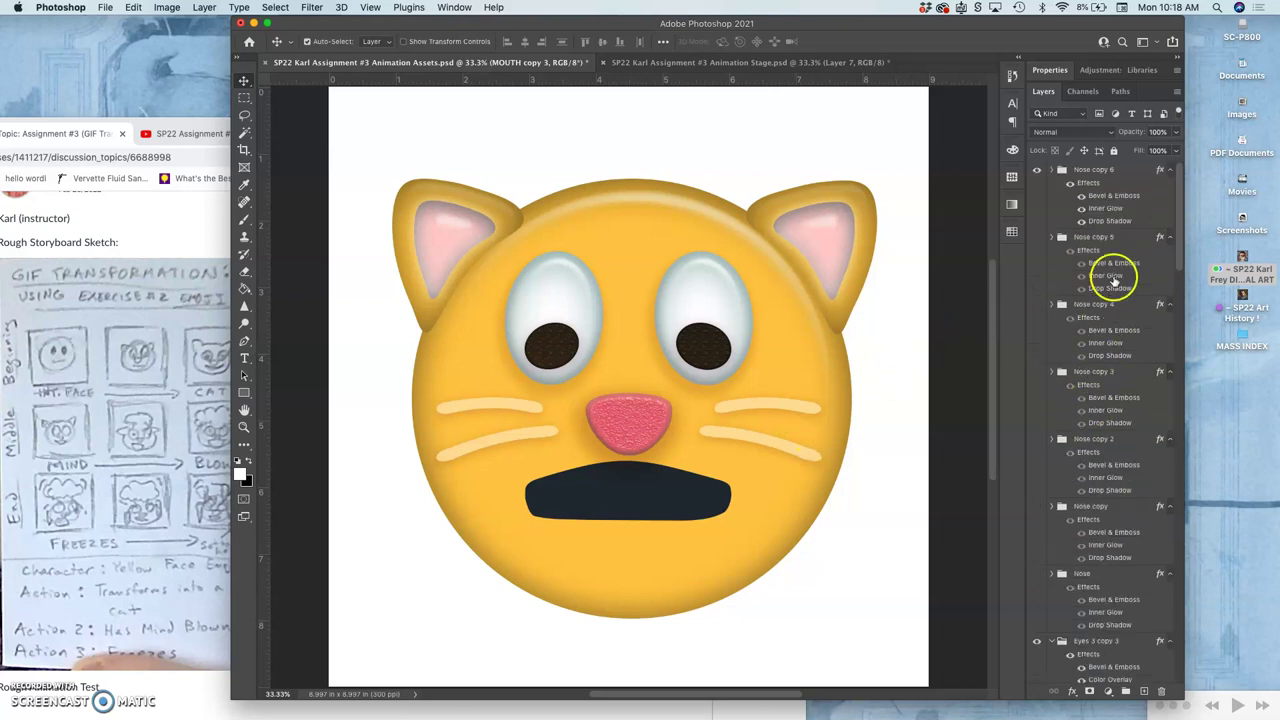
left_click(1093, 172)
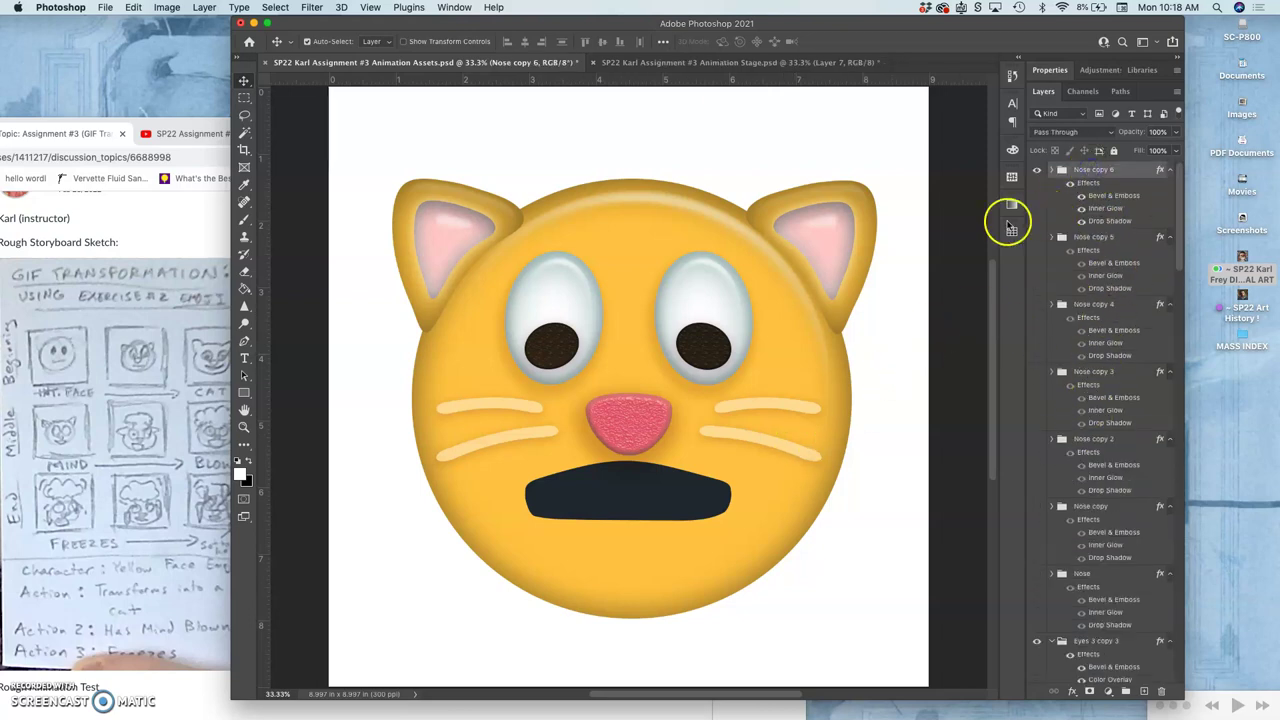
left_click(204, 7)
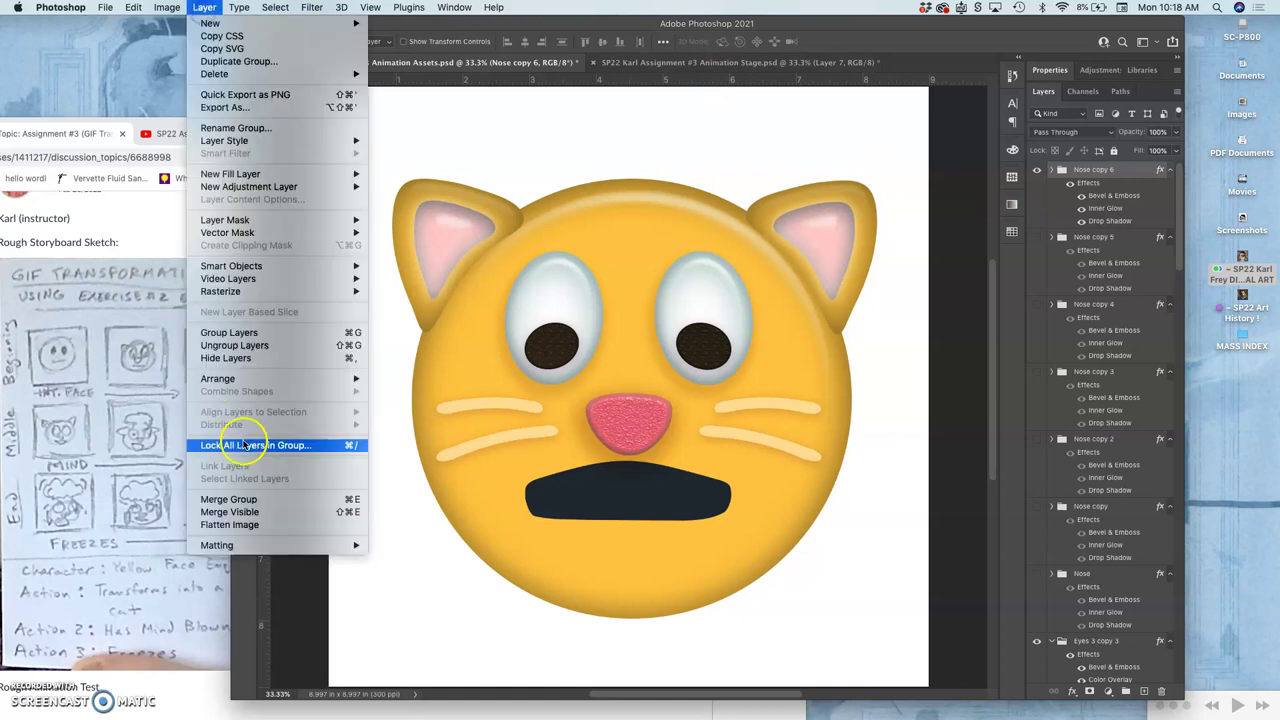
left_click(235, 511)
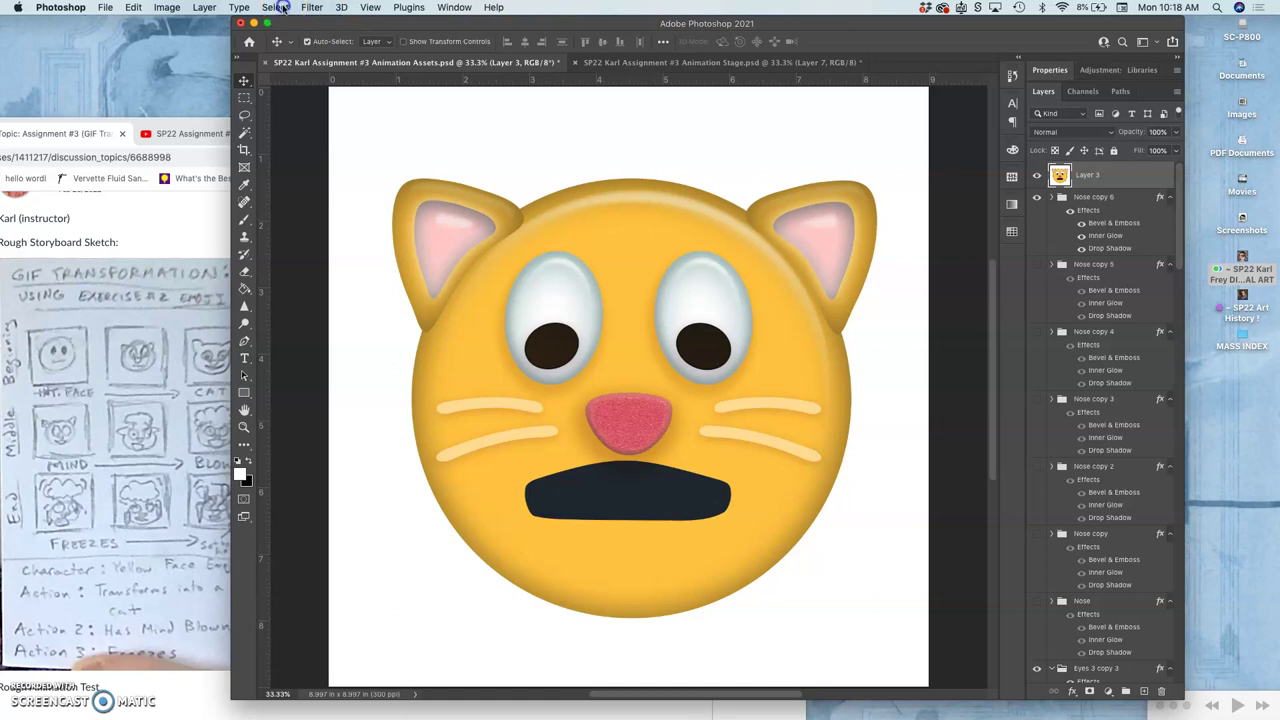
left_click(280, 7)
left_click(285, 24)
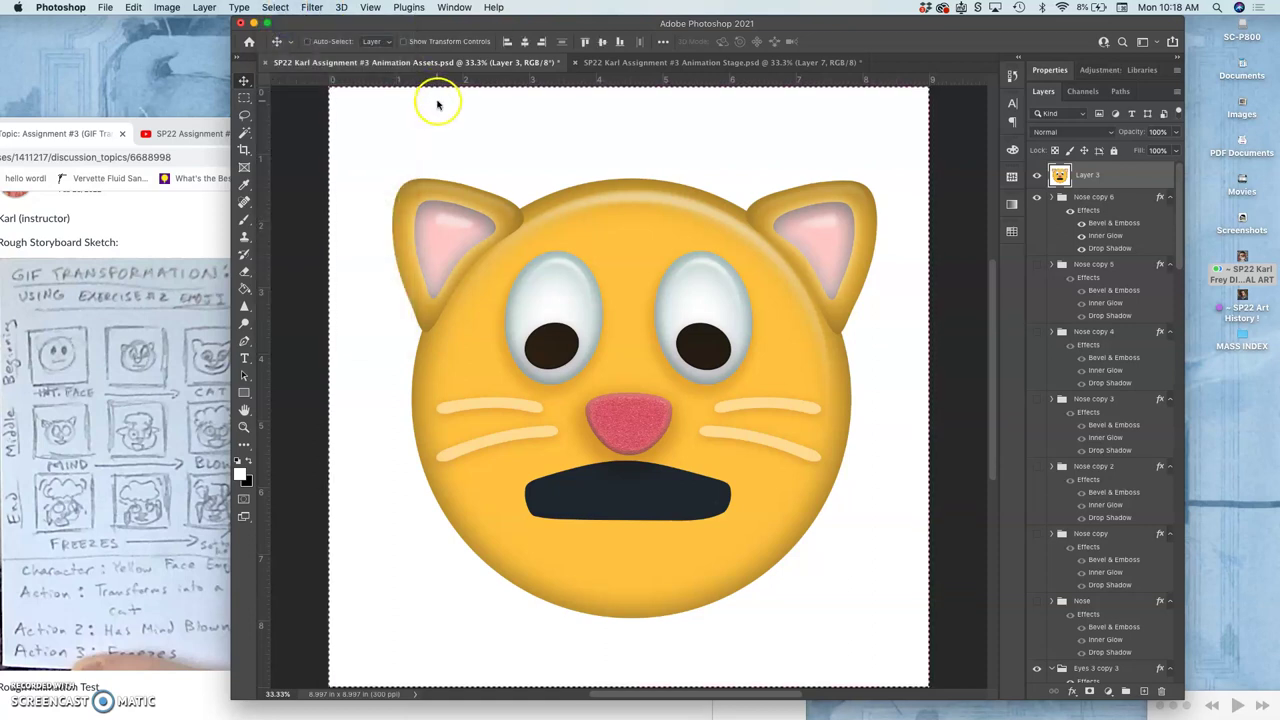
left_click_drag(437, 104, 666, 206)
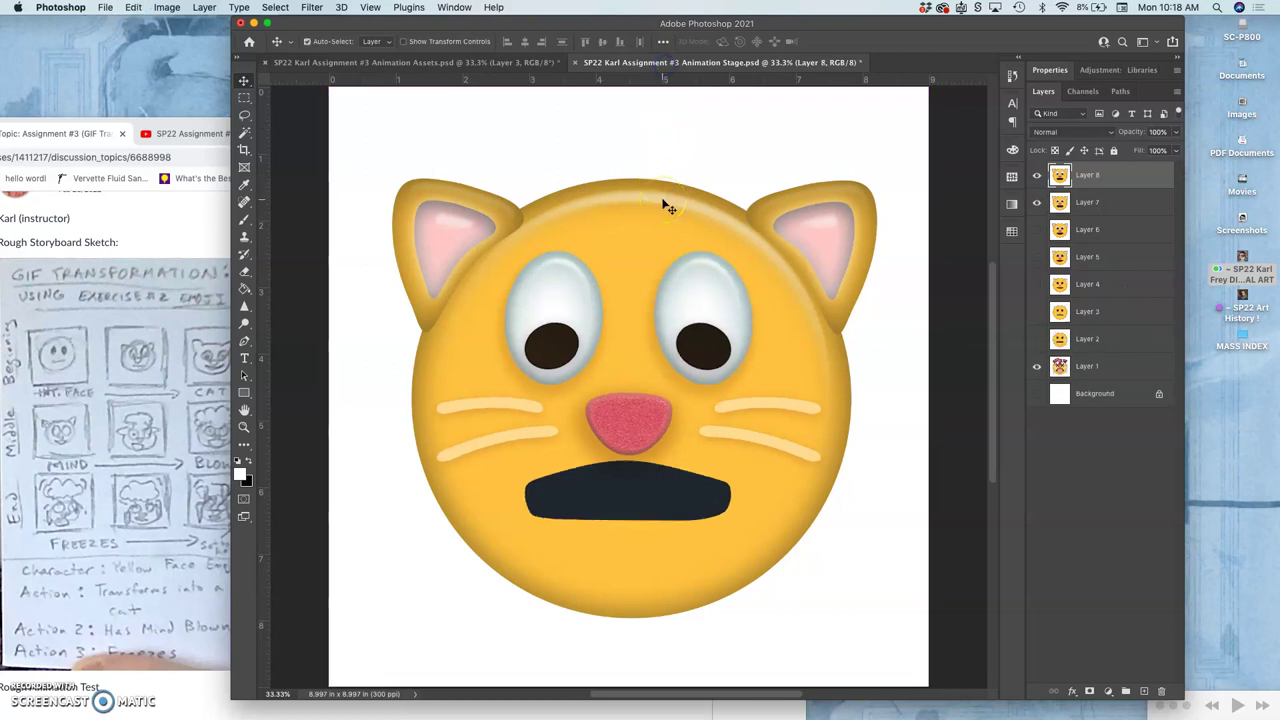
key("super+s")
In Animation Assets, delete the merged Layer 3 and reselect Nose copy 6
left_click(471, 63)
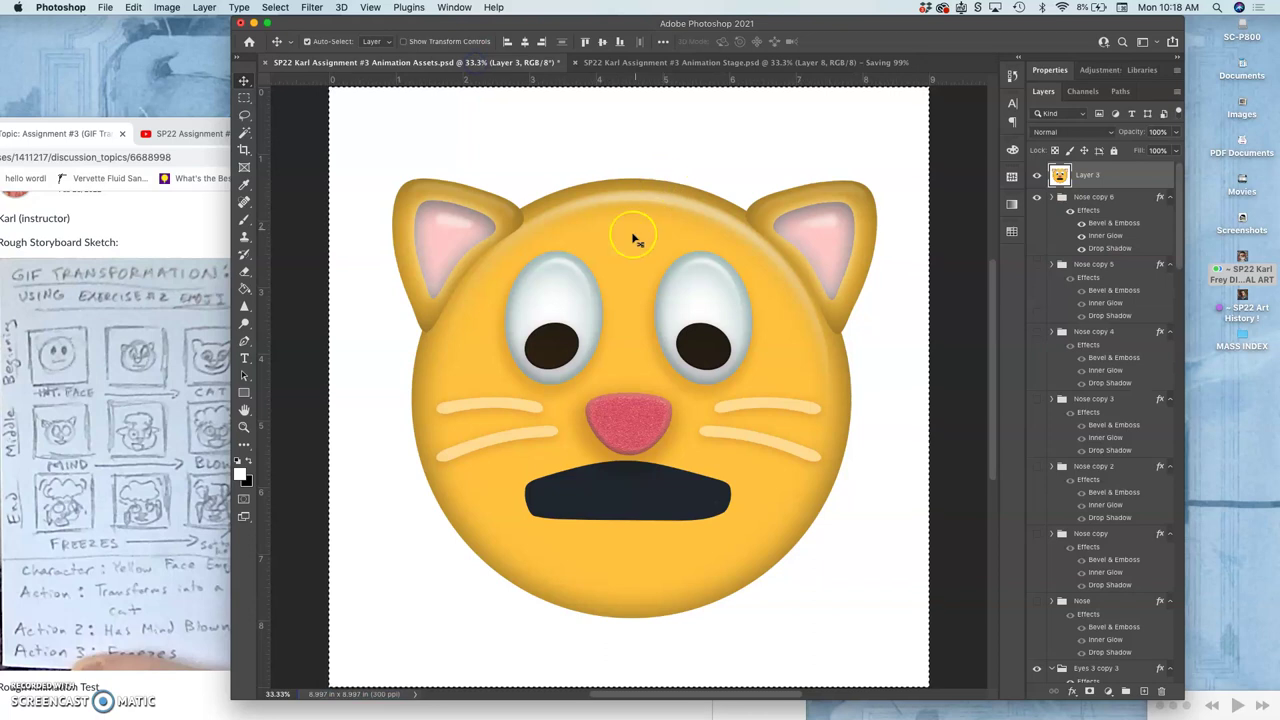
left_click(640, 250)
left_click(663, 244)
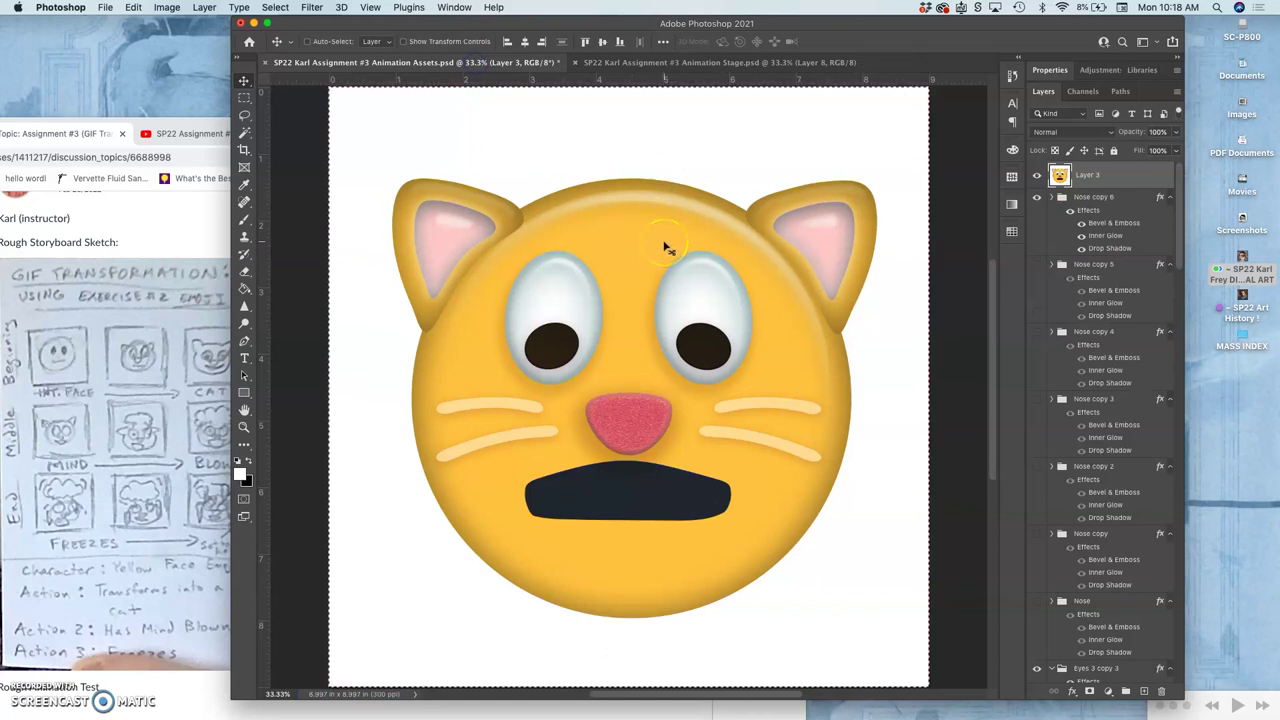
key("Delete")
left_click(1075, 197)
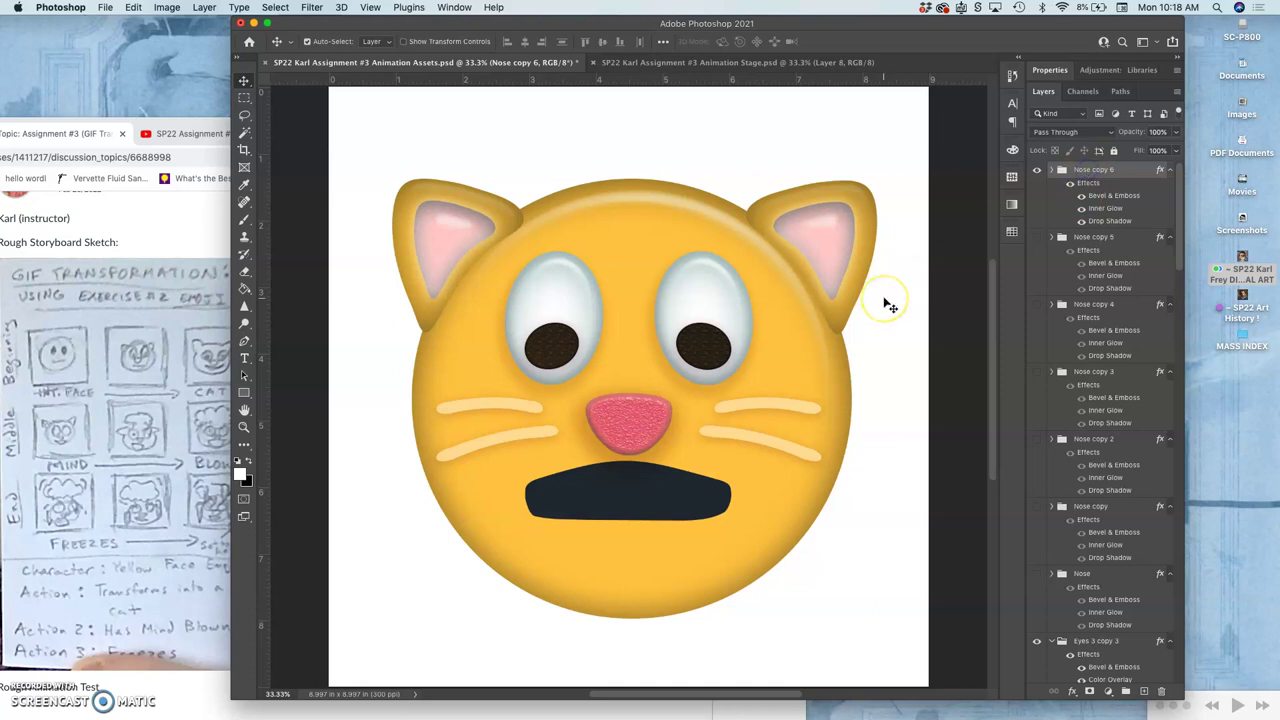
Duplicate Nose copy 6 as Nose copy 7, hide Nose copy 6, and select Ellipse 9 copy 2
key("super+j")
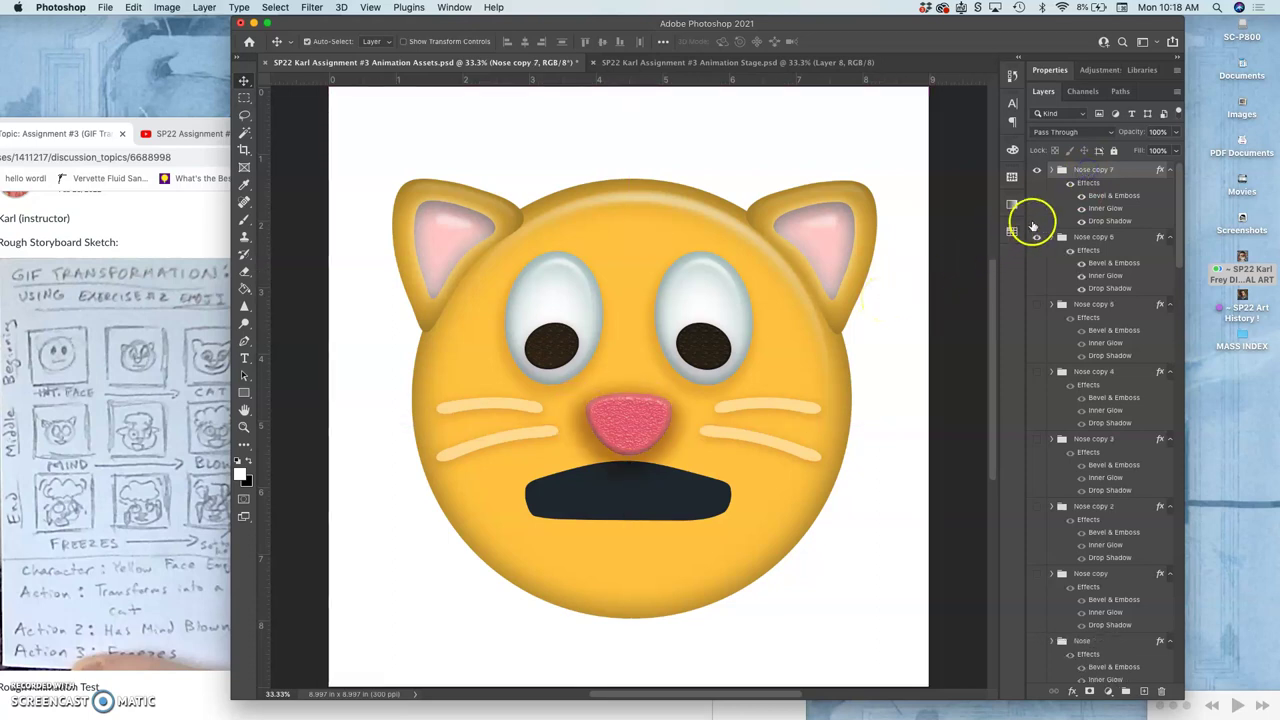
left_click(1036, 236)
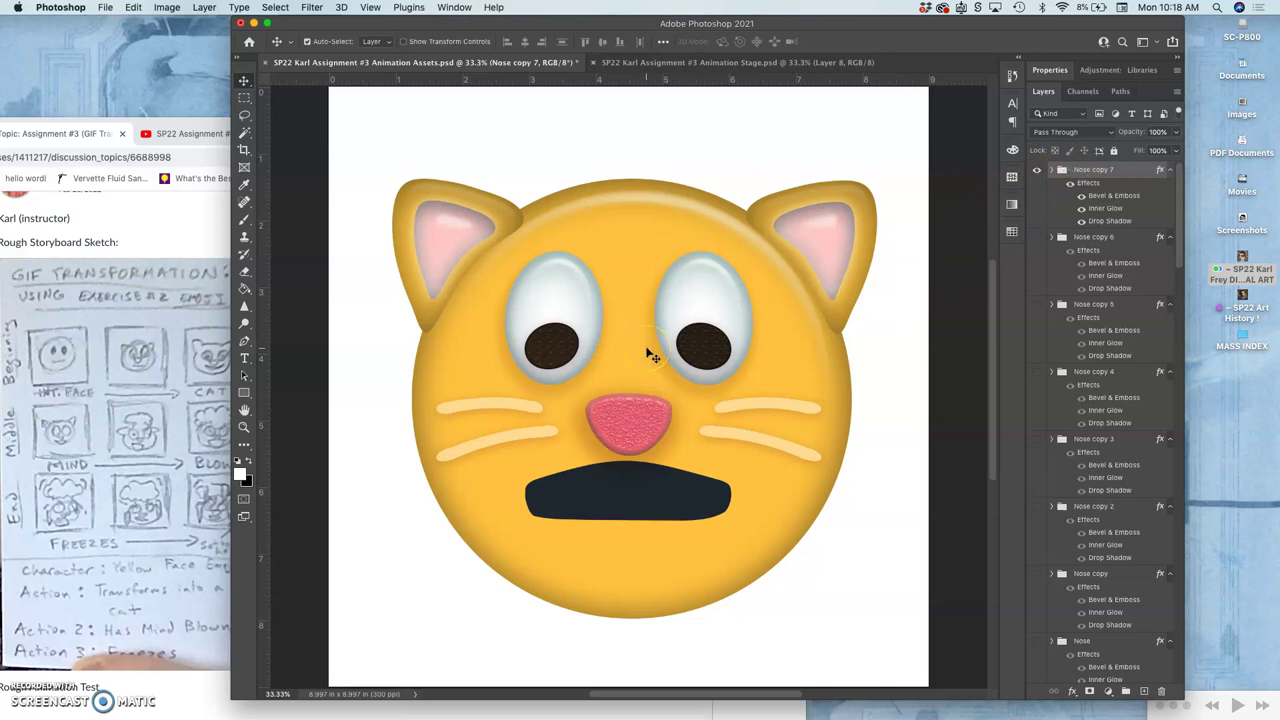
scroll(1063, 430, "down", 5)
left_click(1086, 431)
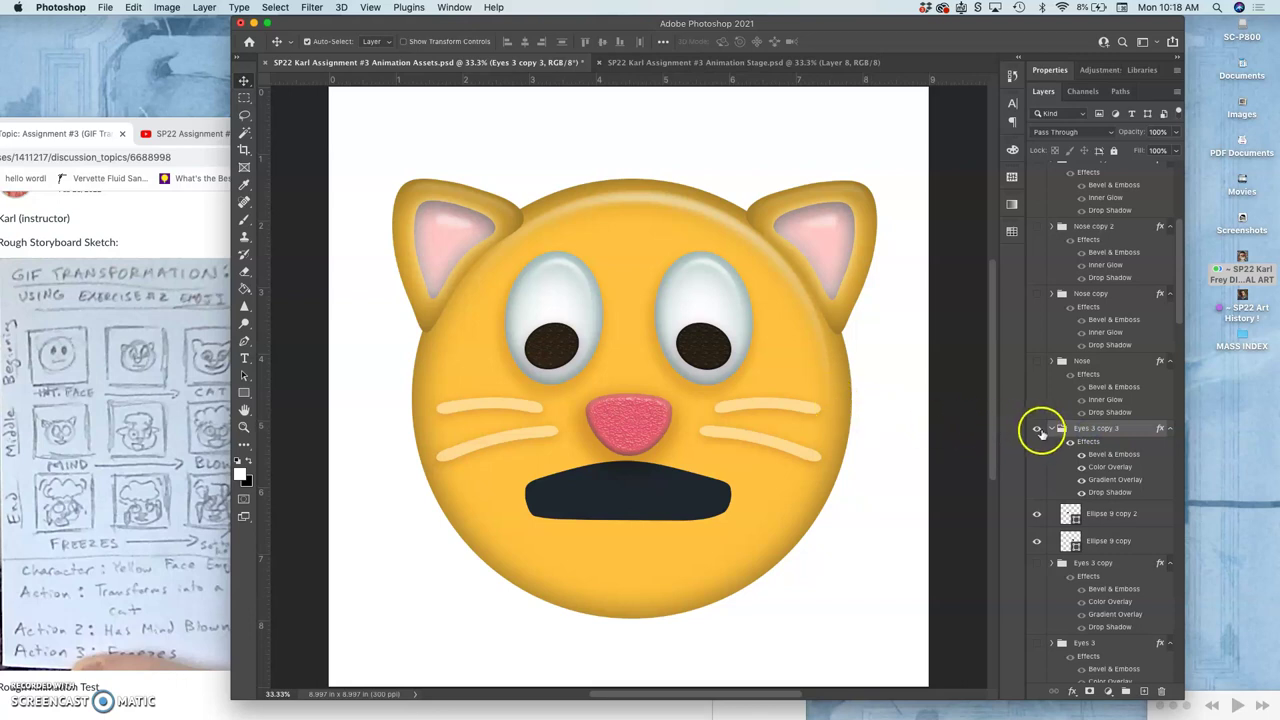
left_click(1082, 510)
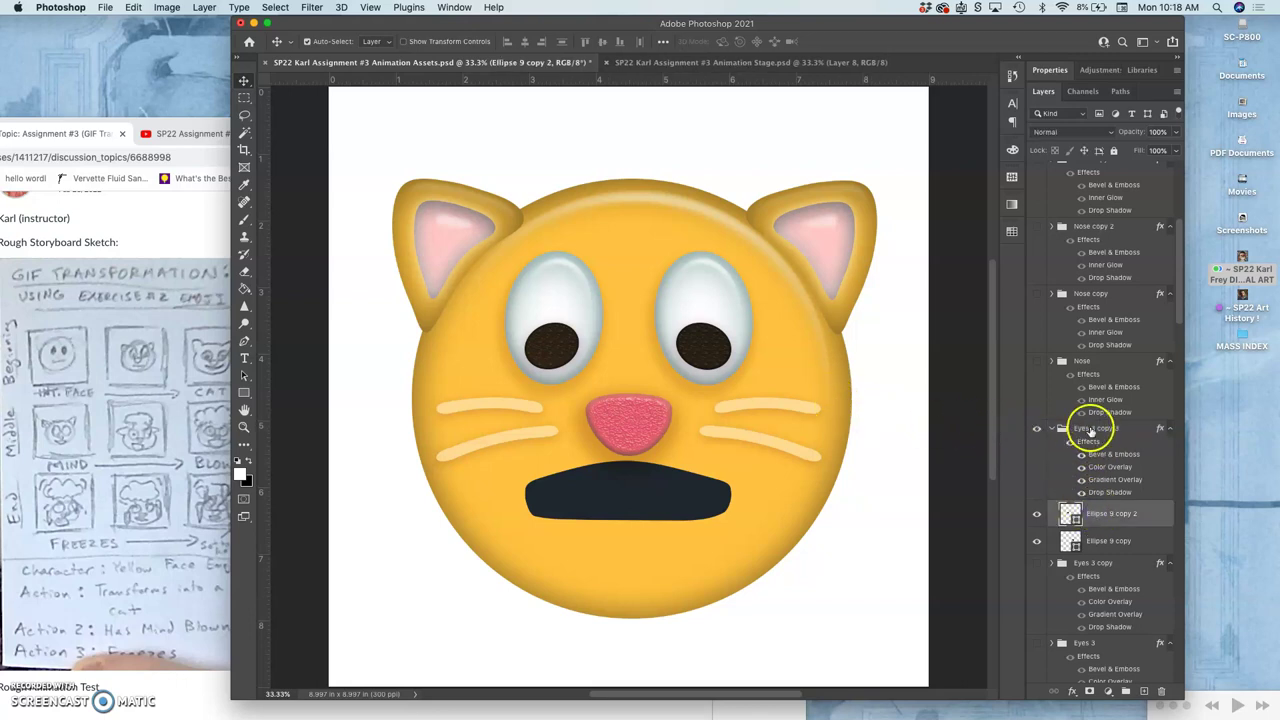